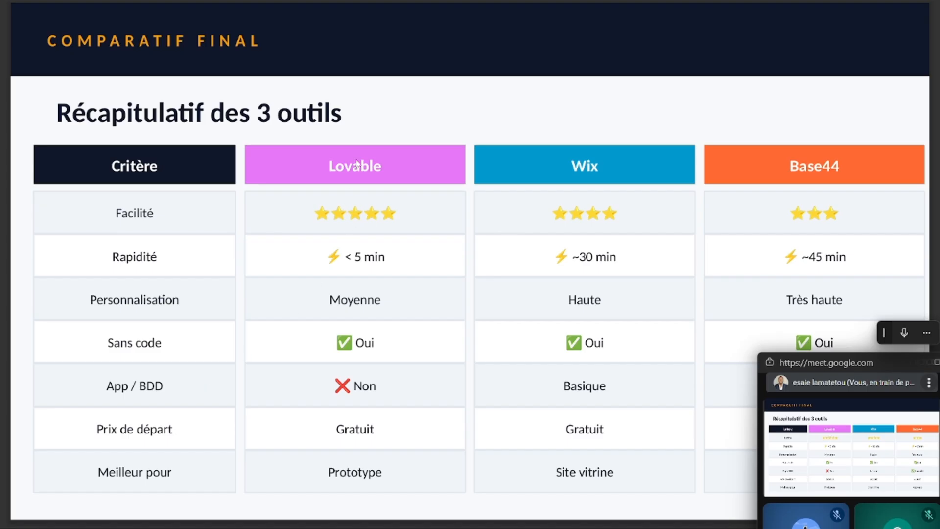
Step: Move the floating Meet window away from the Base44 column of the comparison table
drag(789, 366, 788, 446)
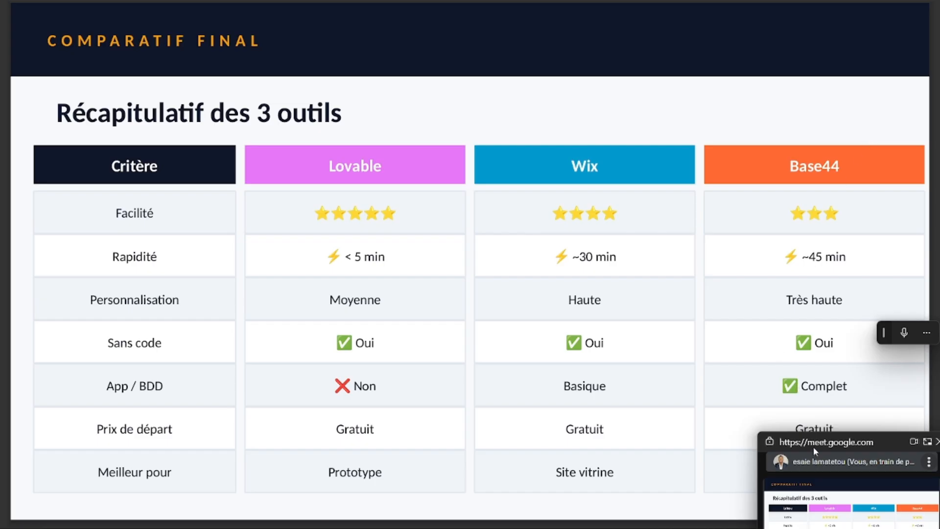
drag(813, 447, 874, 427)
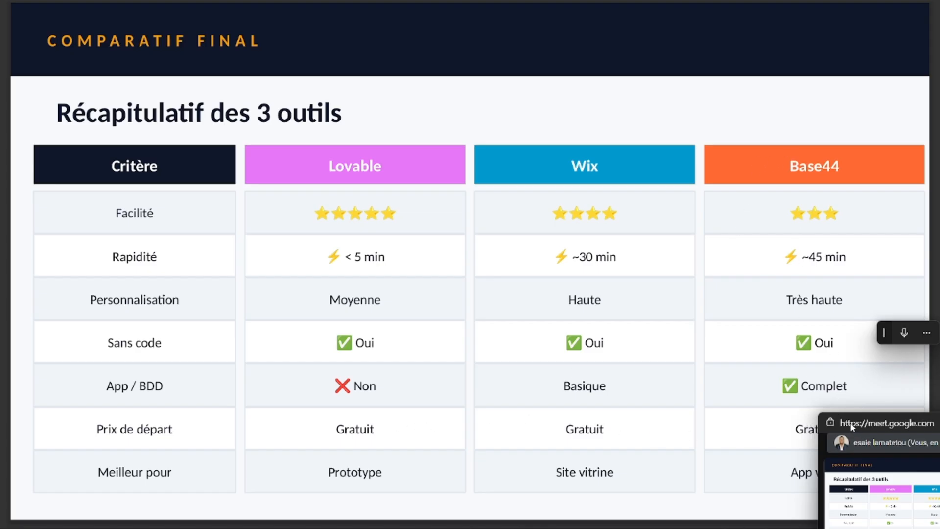
drag(853, 427, 863, 451)
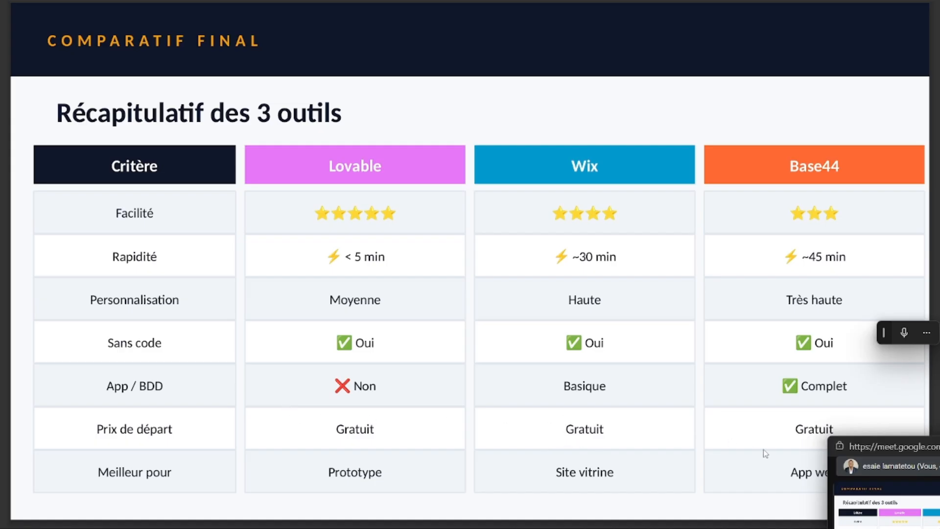
drag(860, 447, 791, 478)
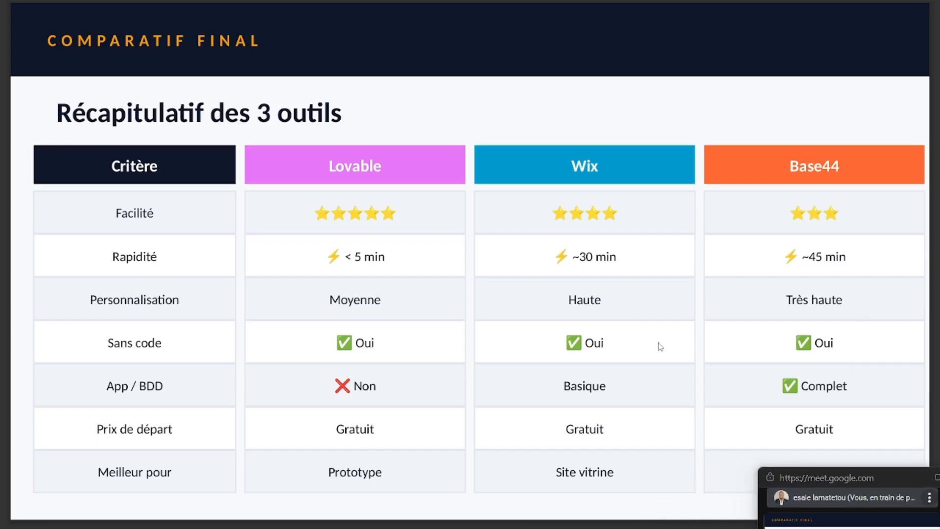
Step: Advance past the comparison slide to the end of the deck and leave the full-screen presentation
key(Right)
key(Right)
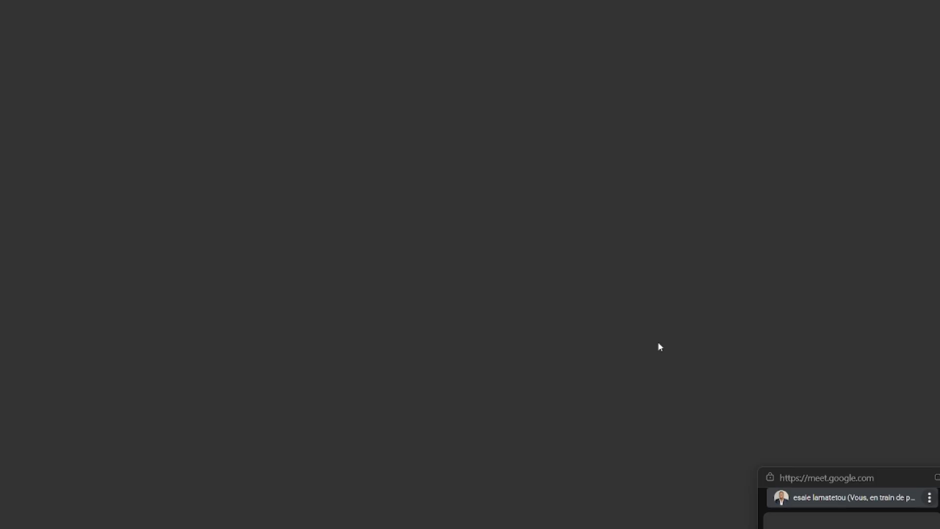
key(Escape)
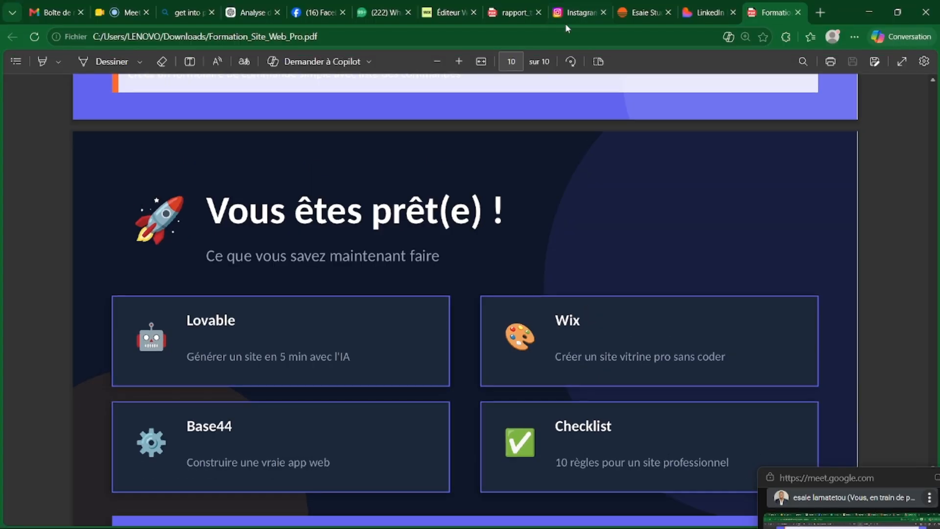
Step: Switch to the LinkedIn Power Post project in Lovable and examine the hero section of its LinkedPost preview
click(694, 9)
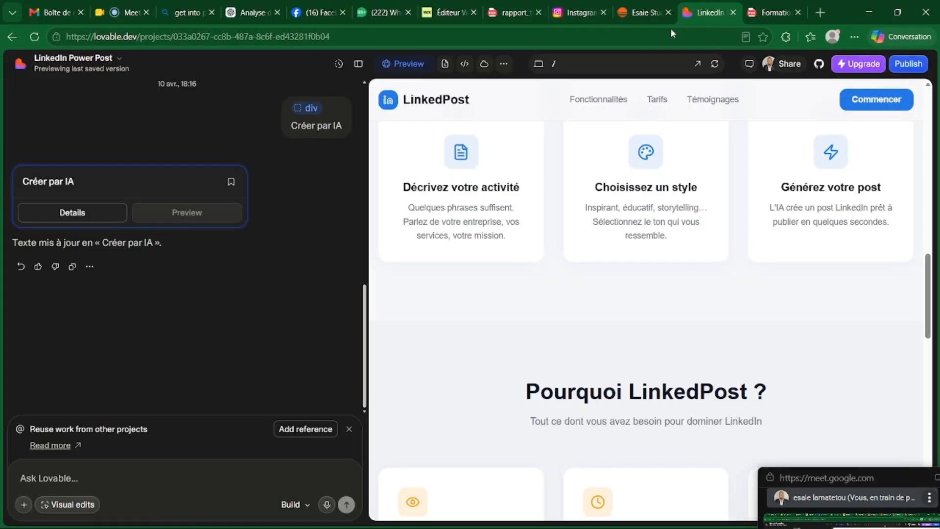
scroll(557, 144, up, 5)
scroll(558, 144, up, 6)
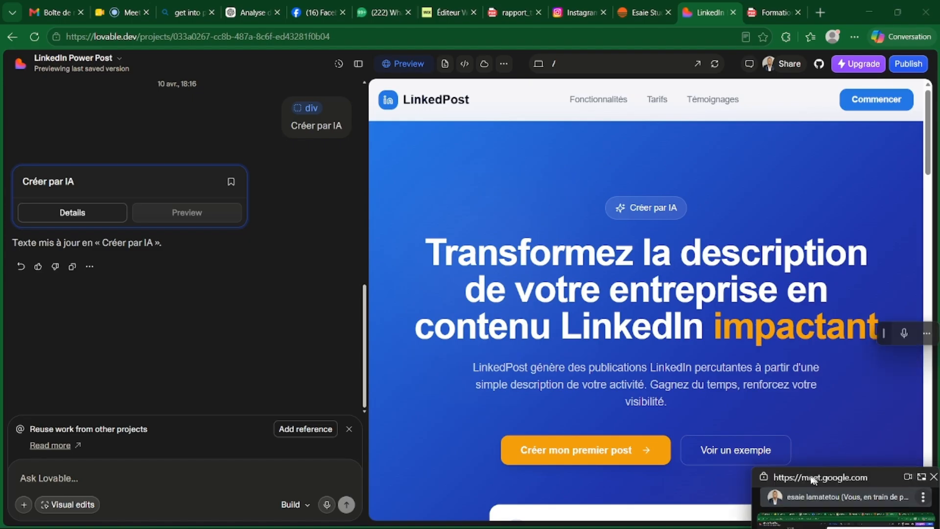
drag(820, 480, 893, 470)
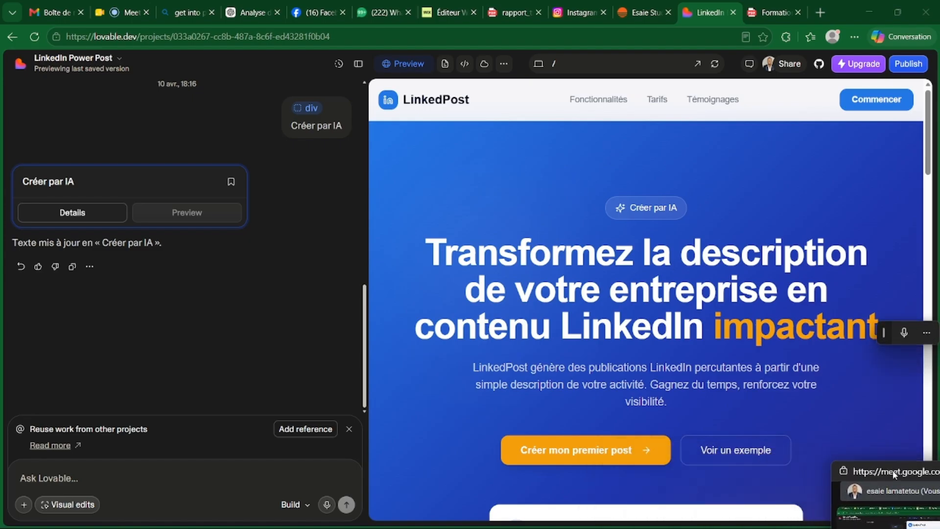
scroll(598, 232, down, 4)
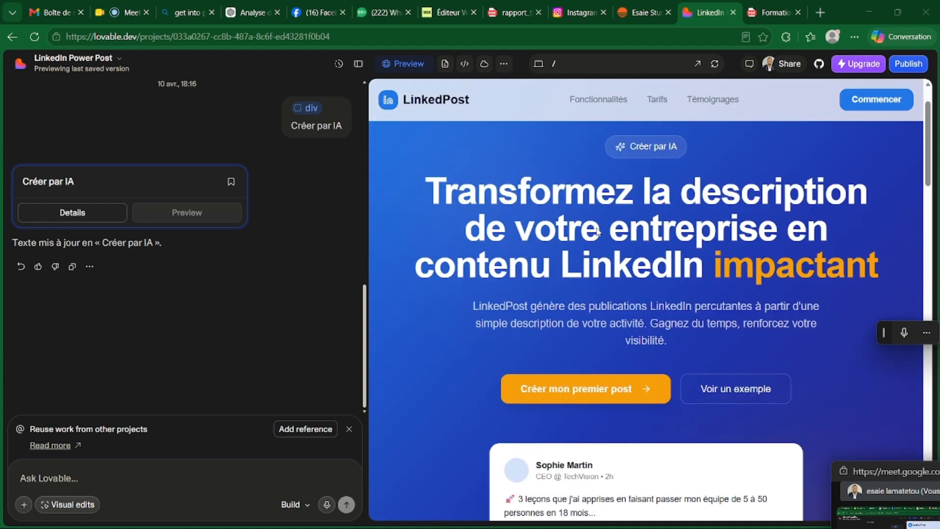
scroll(598, 231, up, 4)
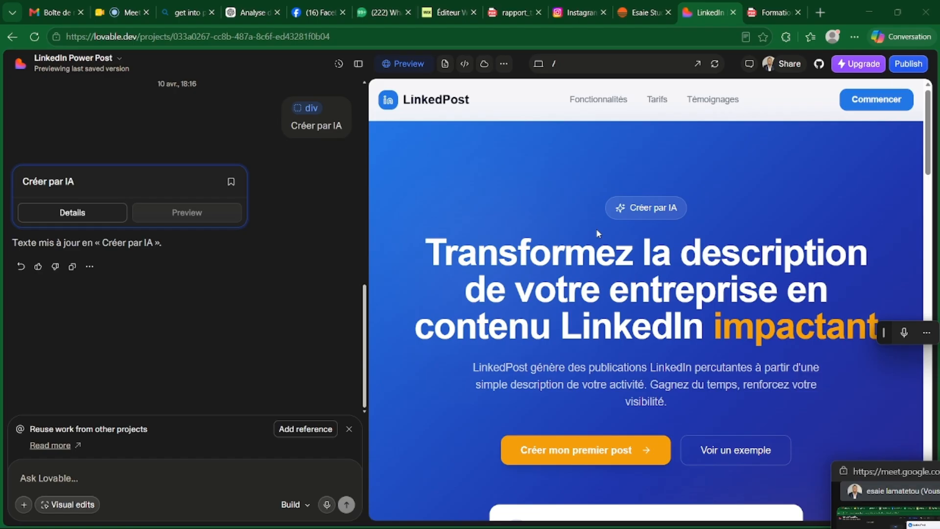
scroll(597, 233, down, 4)
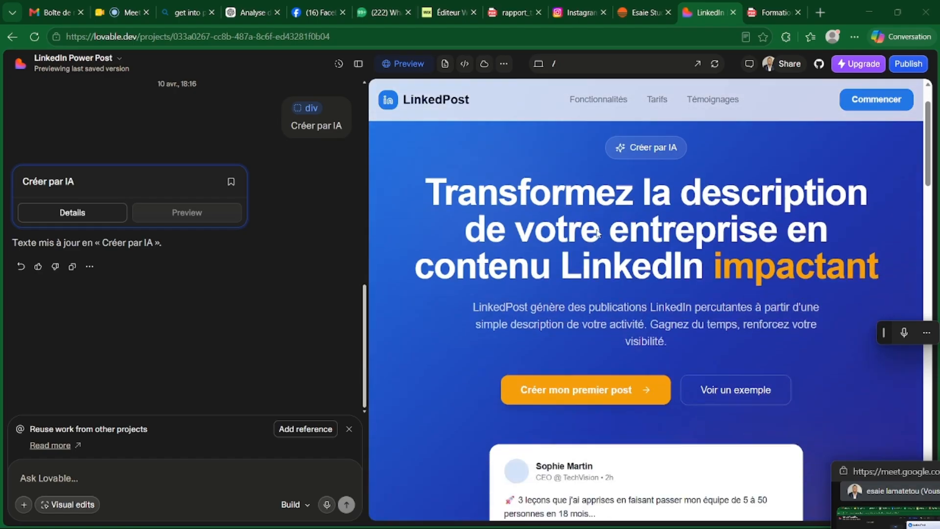
scroll(588, 220, up, 4)
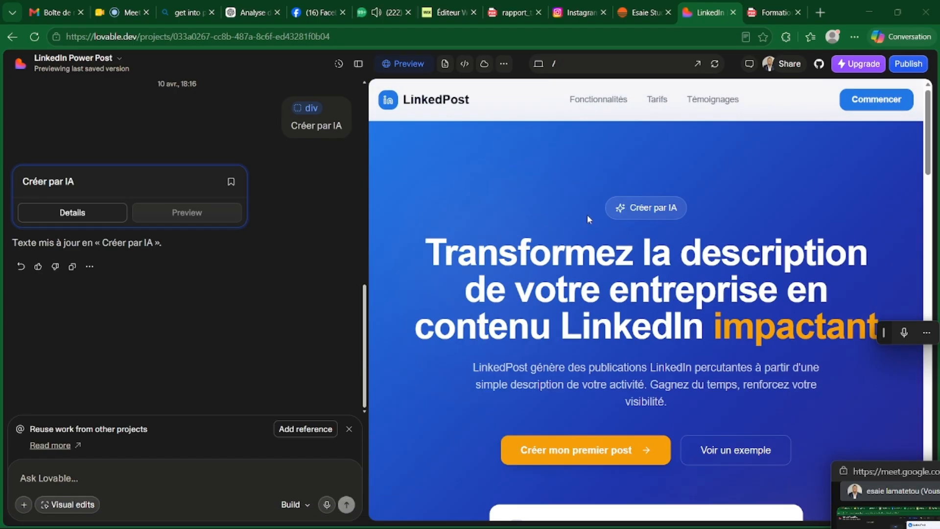
scroll(587, 215, down, 1)
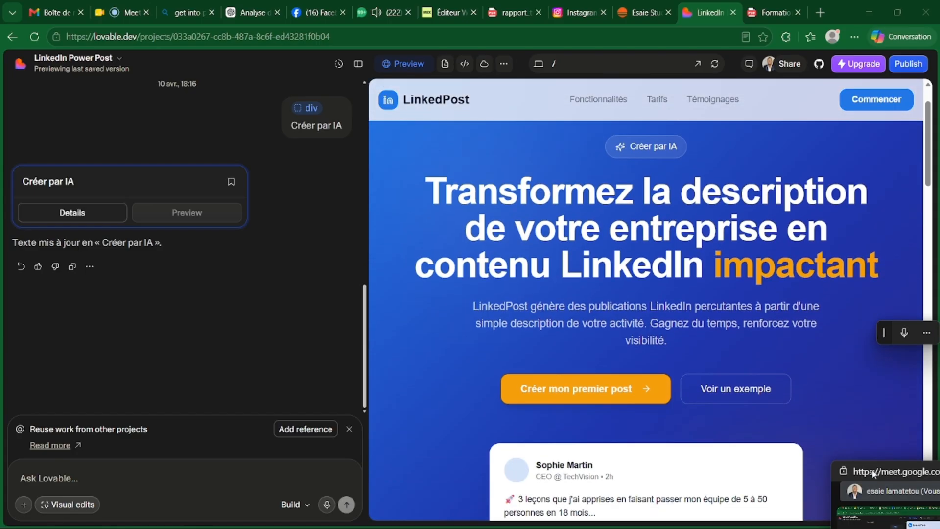
Step: Move the Meet window over the Lovable chat and review the LinkedPost hero and sample post card
drag(871, 472, 64, 154)
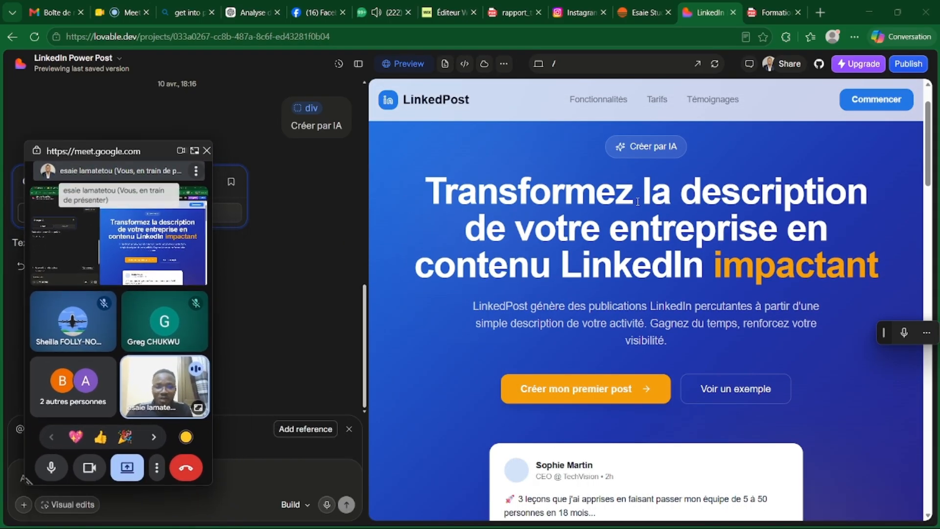
scroll(636, 204, up, 1)
scroll(636, 204, down, 10)
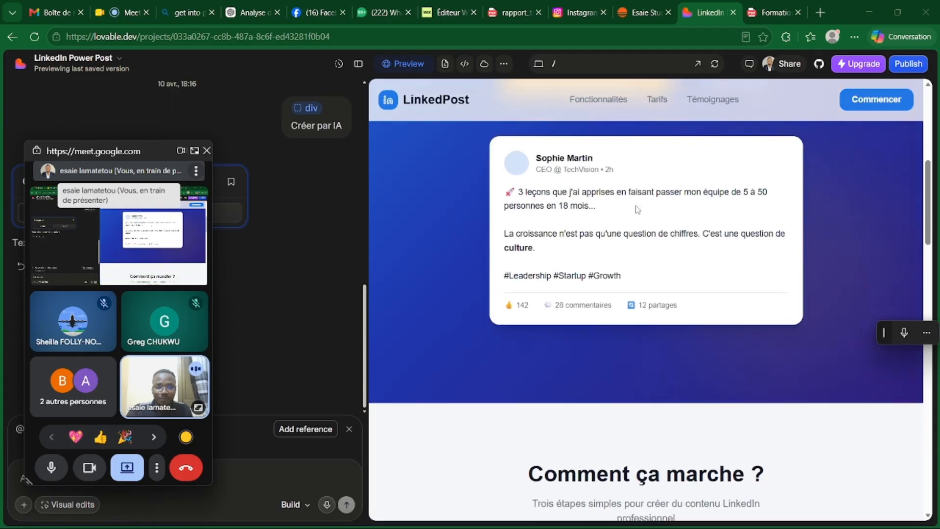
scroll(636, 205, up, 8)
scroll(636, 205, up, 3)
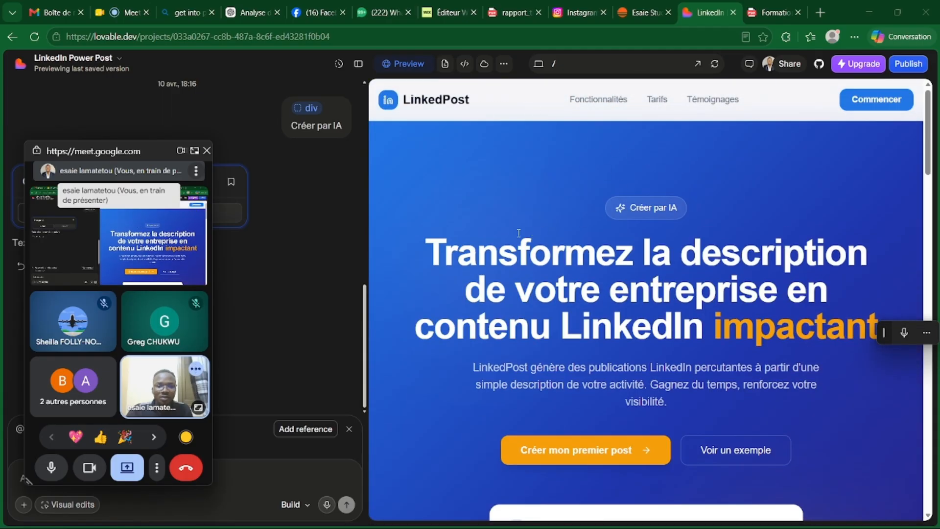
scroll(518, 233, down, 3)
scroll(469, 235, up, 3)
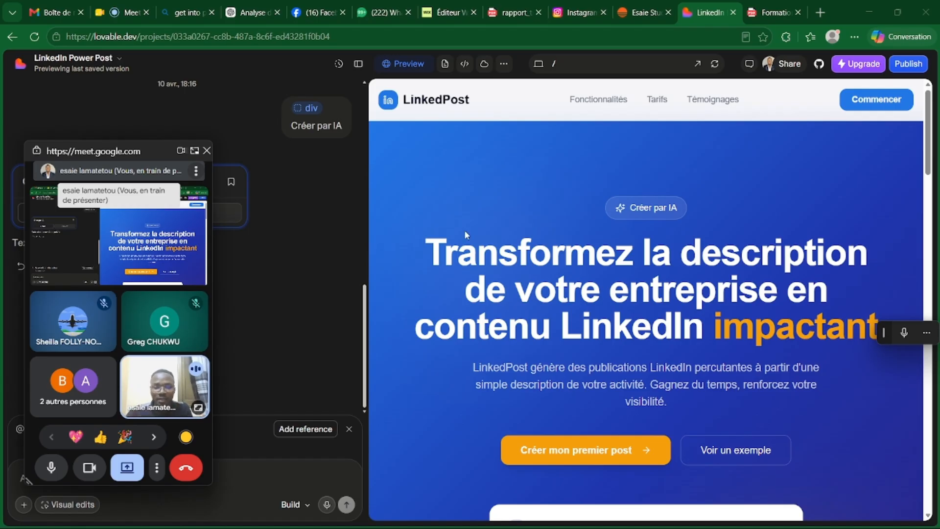
Step: Examine the "Comment ça marche ?" steps and the "Pourquoi LinkedPost ?" benefits in the page preview
scroll(500, 224, down, 5)
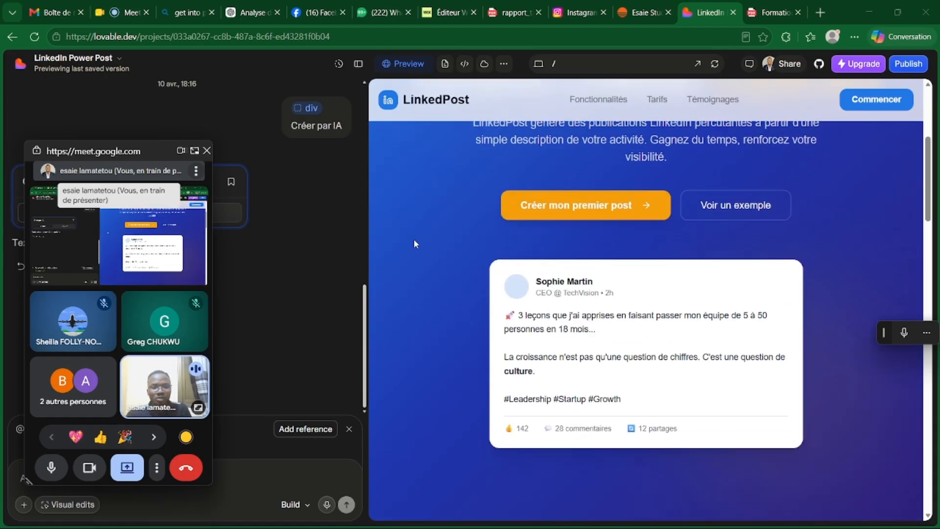
scroll(512, 238, down, 6)
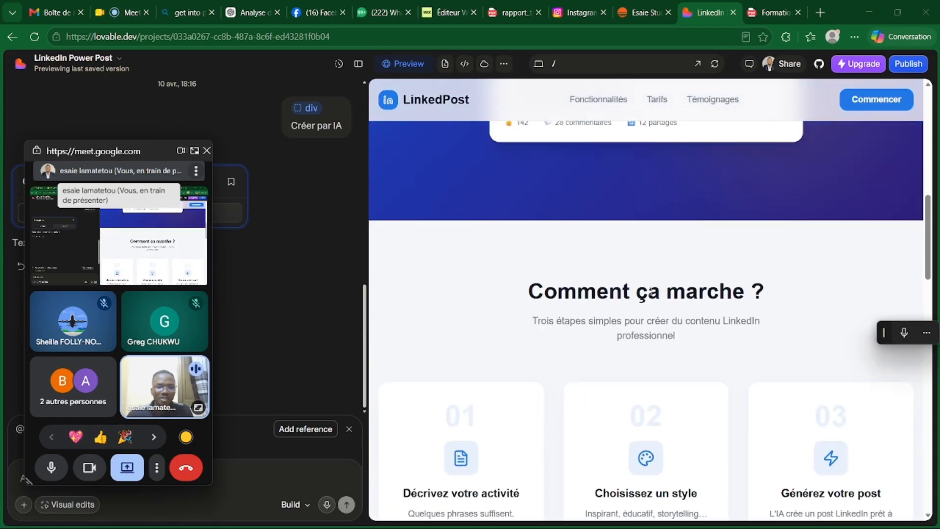
scroll(500, 302, down, 4)
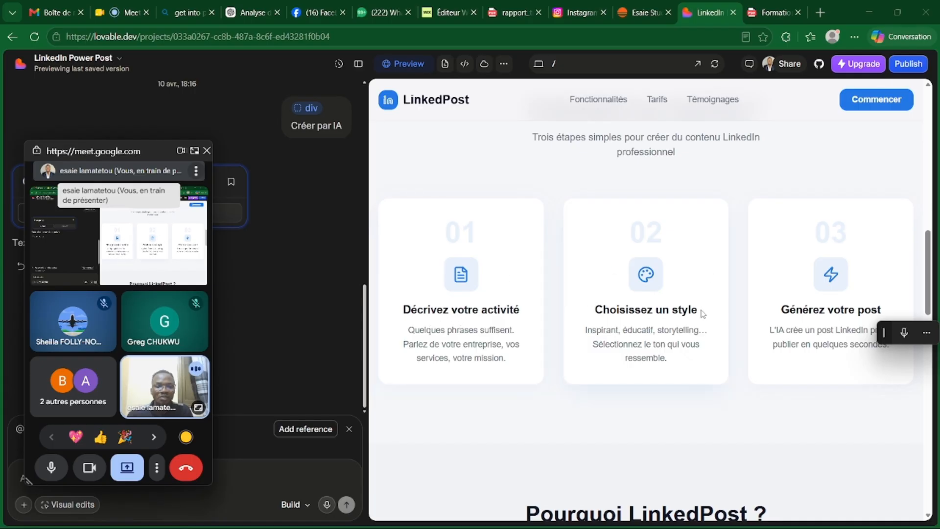
scroll(759, 300, down, 1)
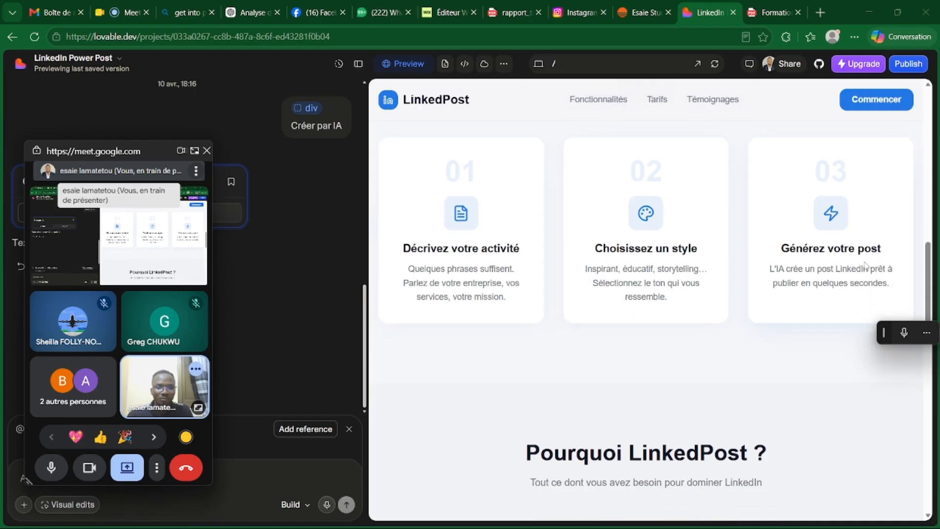
scroll(866, 266, down, 2)
scroll(839, 269, down, 2)
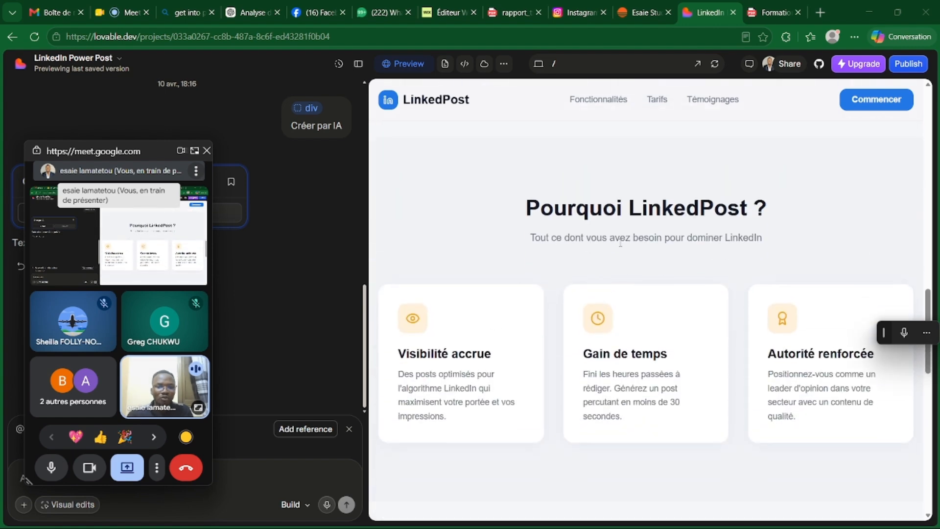
scroll(578, 258, down, 1)
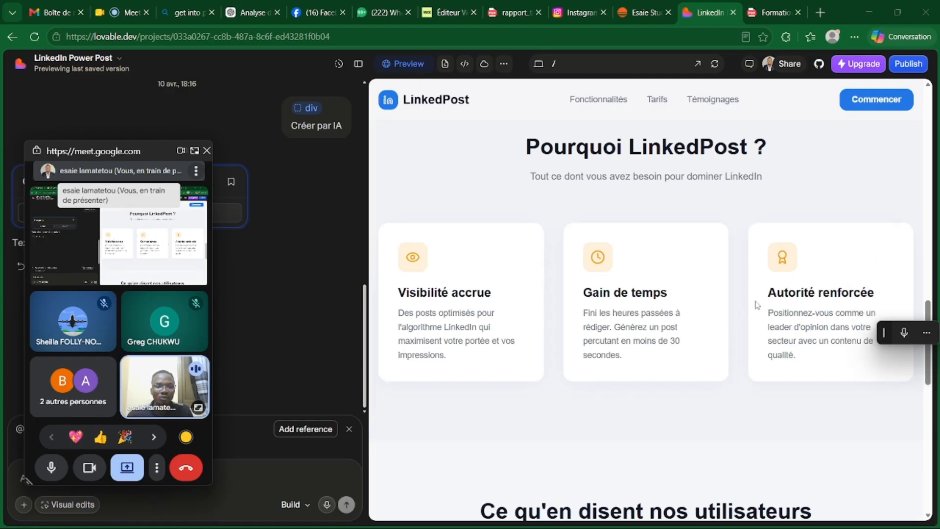
Step: Review the user testimonials and the closing call to action, and return to the beginning of the LinkedPost page
scroll(562, 285, down, 4)
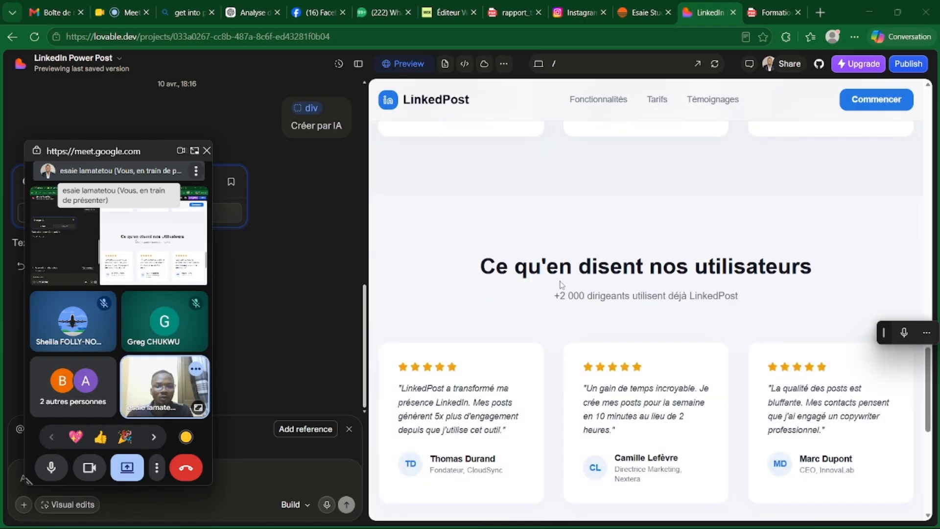
scroll(572, 361, down, 1)
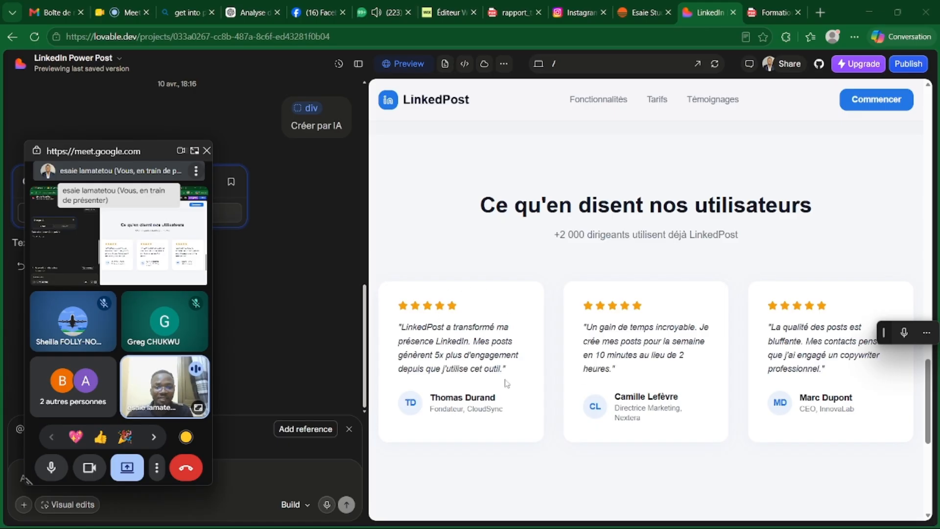
scroll(448, 334, down, 1)
scroll(452, 330, down, 1)
scroll(452, 327, up, 3)
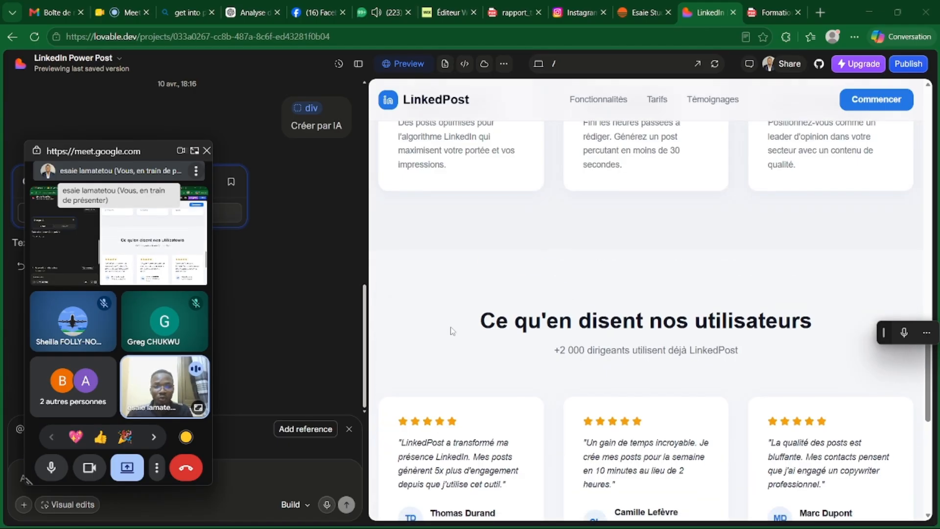
scroll(454, 366, down, 3)
scroll(453, 366, down, 3)
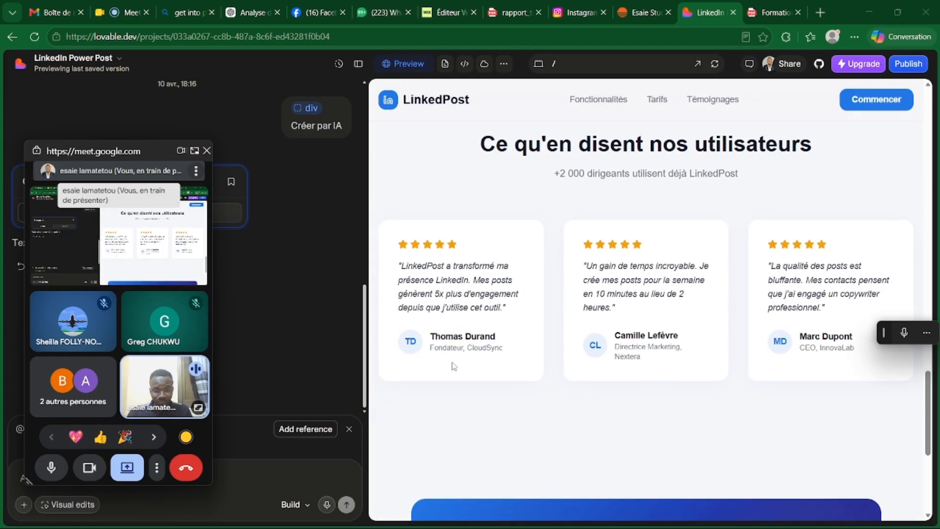
scroll(569, 210, up, 4)
scroll(568, 209, down, 5)
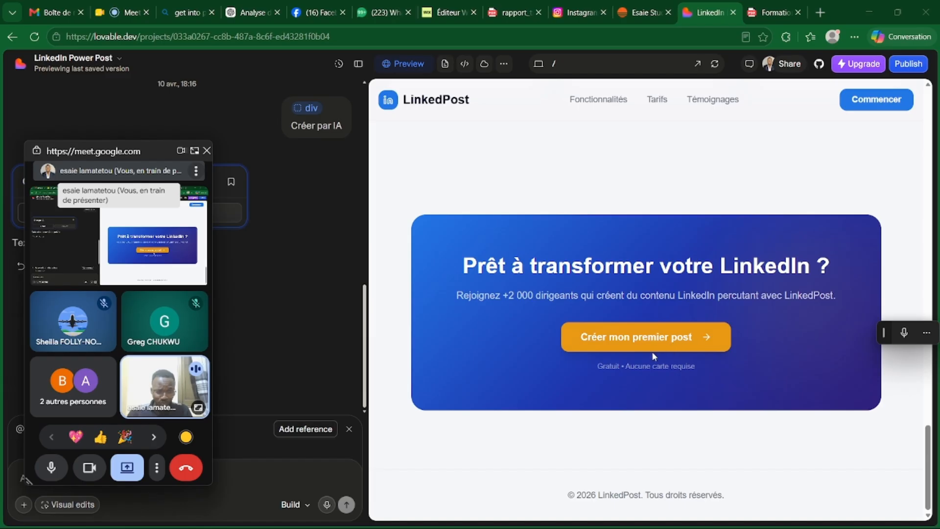
scroll(654, 357, up, 15)
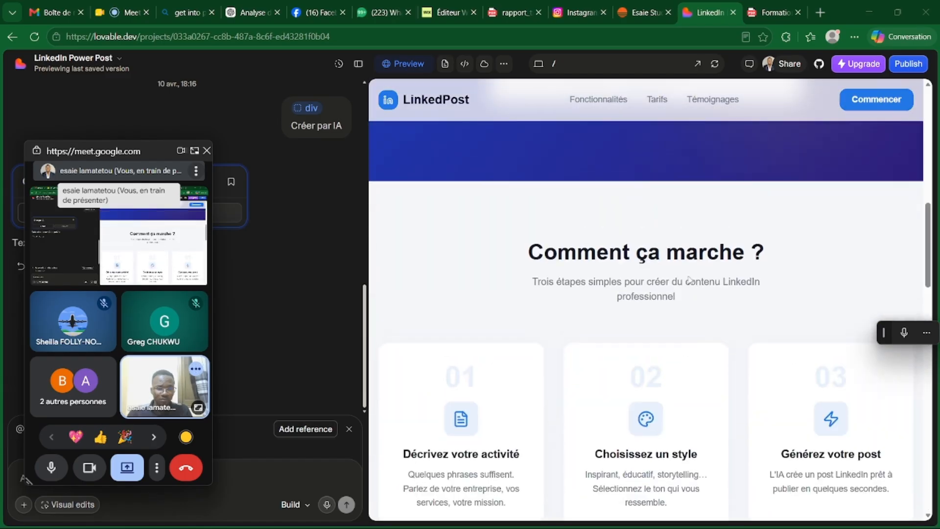
scroll(600, 101, up, 6)
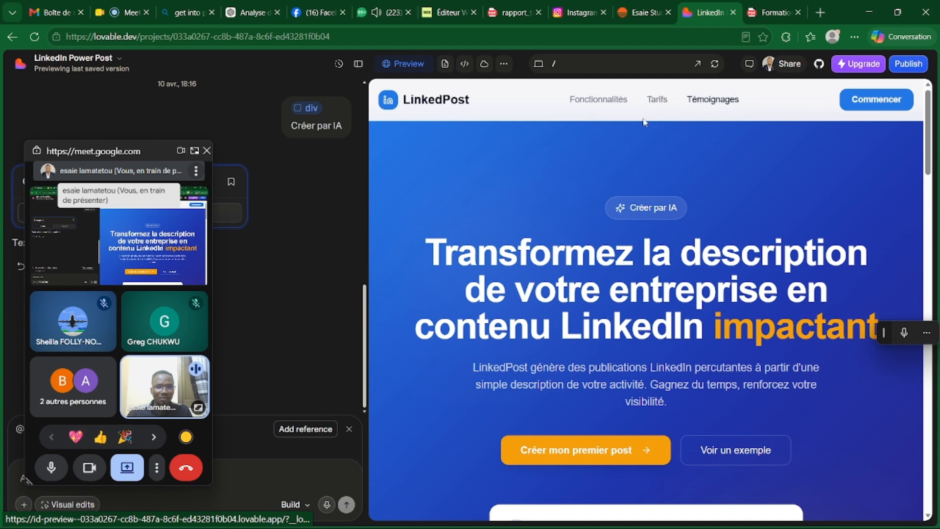
Step: Switch to the Base44 portfolio project, move the Meet window over its chat to uncover the preview, and select the site's navigation bar
drag(161, 152, 234, 156)
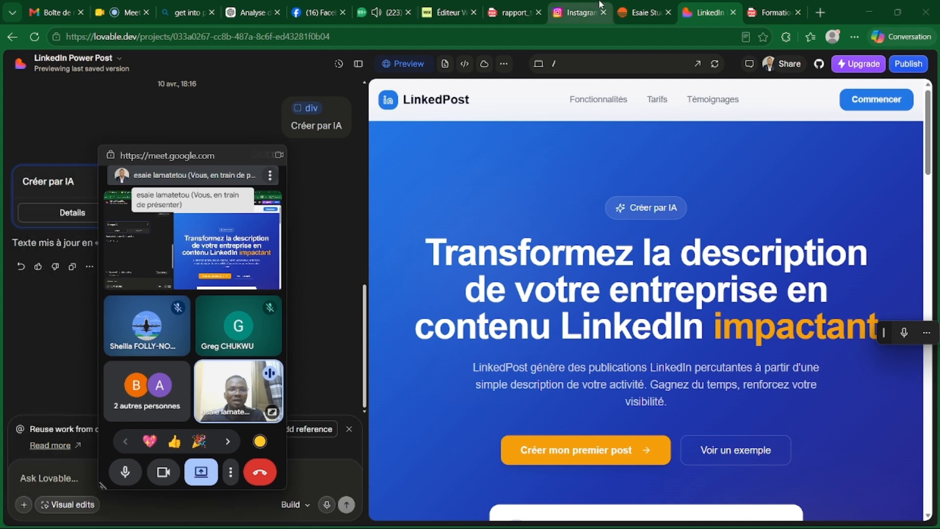
click(623, 12)
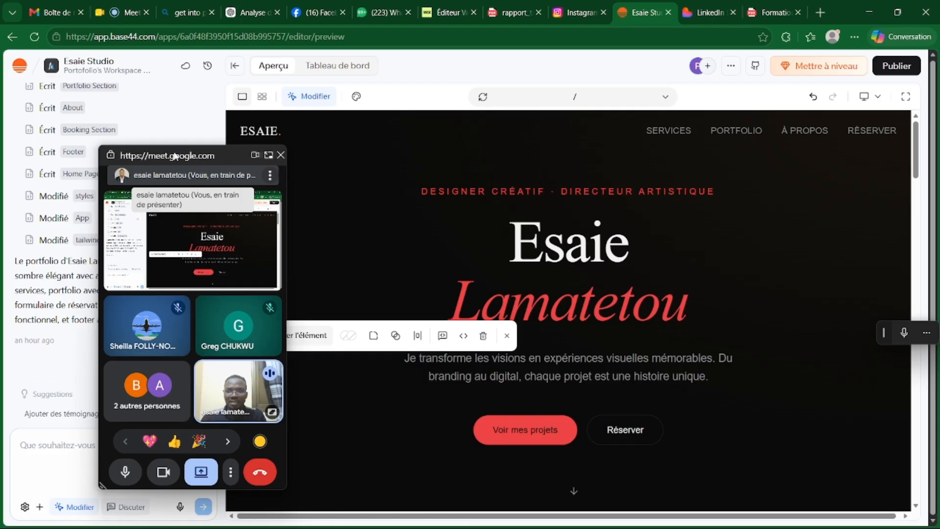
drag(159, 157, 74, 98)
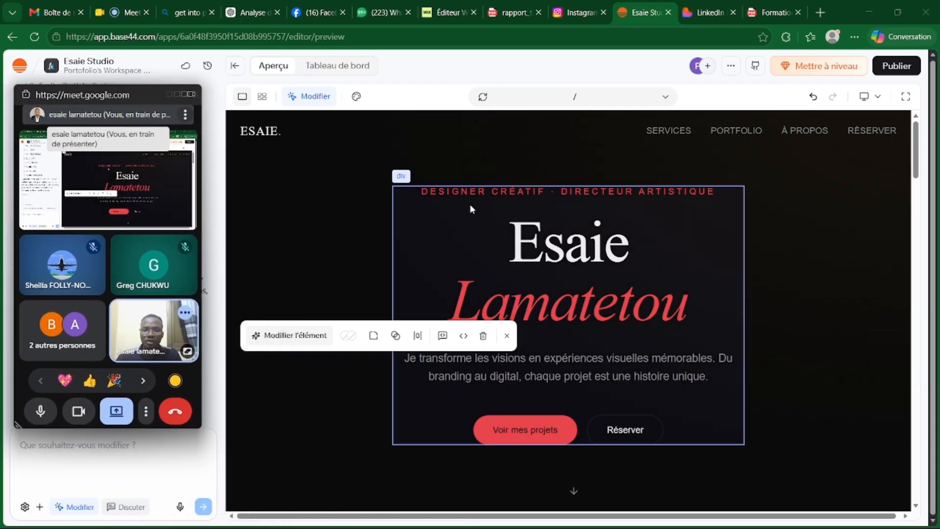
click(324, 158)
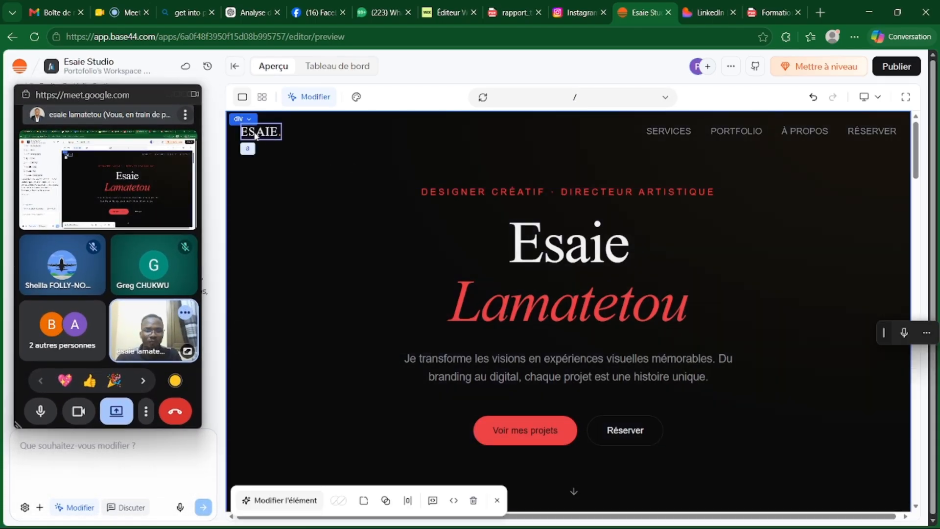
Step: Request an AI edit of the navigation bar's logo, replacing its text with the portfolio owner's surname in capitals
scroll(397, 166, down, 5)
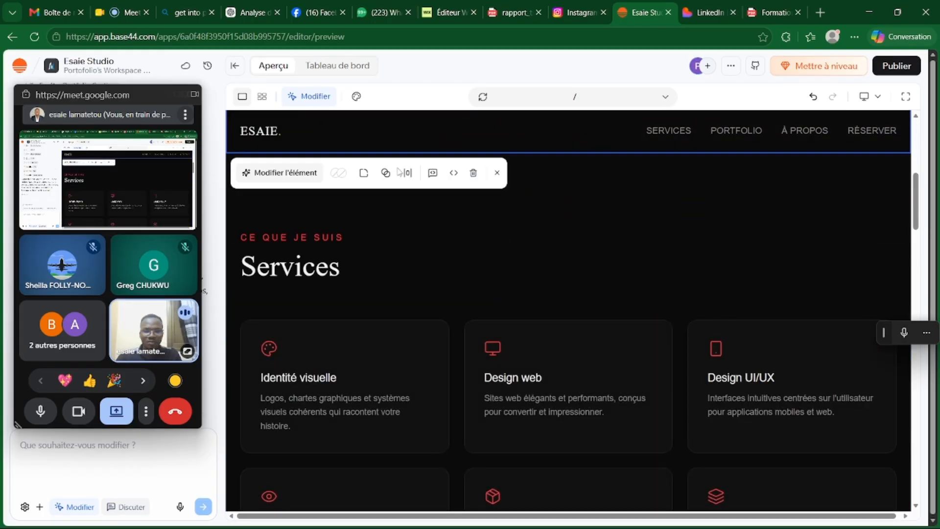
scroll(671, 249, up, 5)
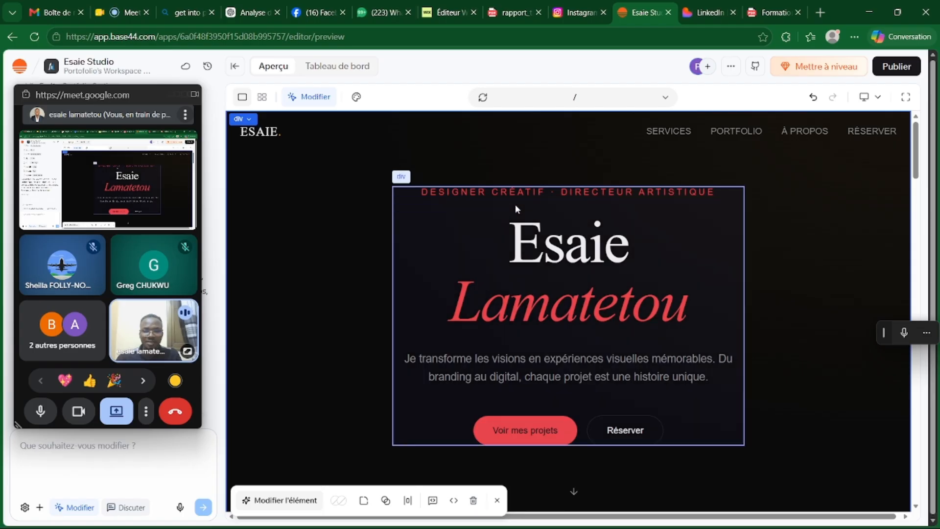
click(557, 239)
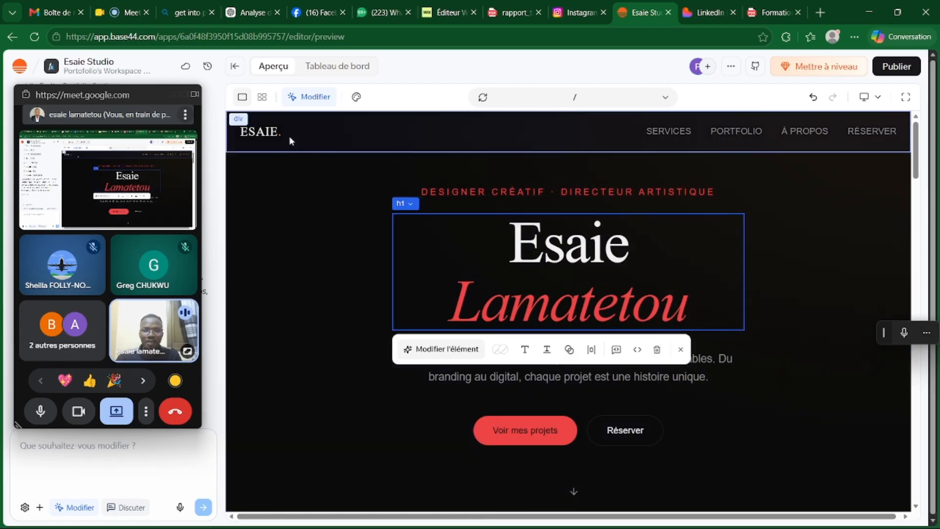
click(262, 132)
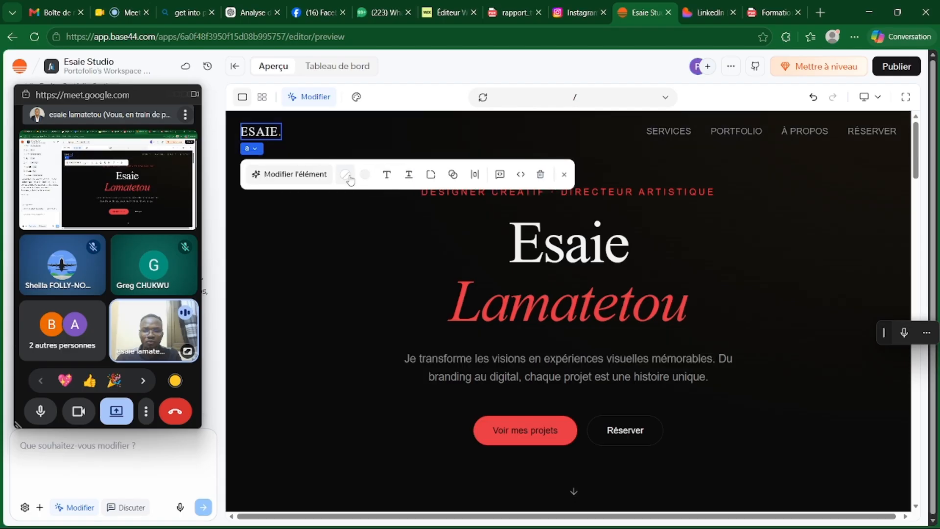
double_click(269, 133)
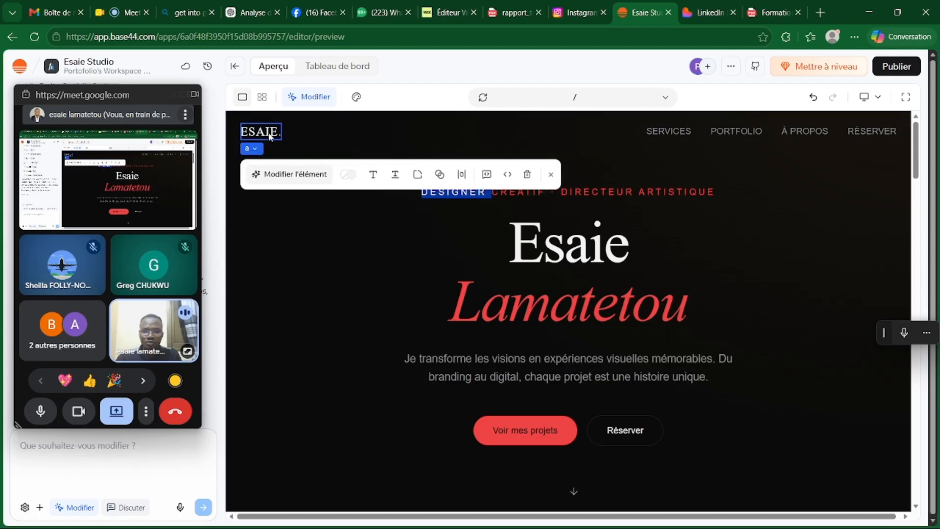
click(293, 174)
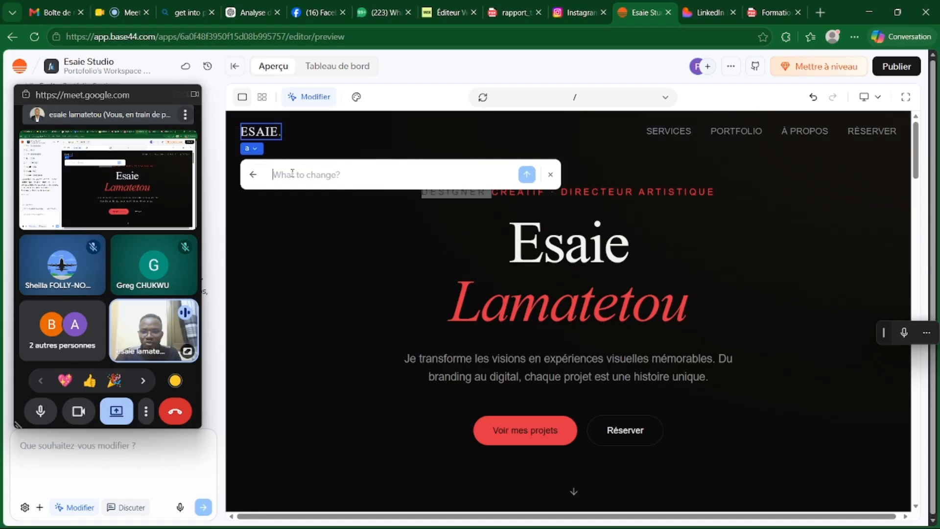
text(ff)
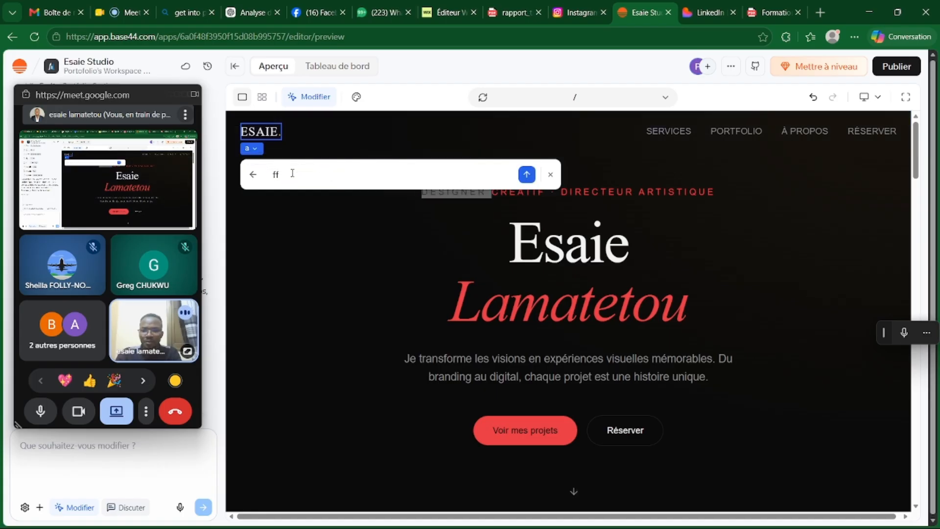
key(BackSpace)
key(BackSpace)
key(Caps_Lock)
text(LAMA)
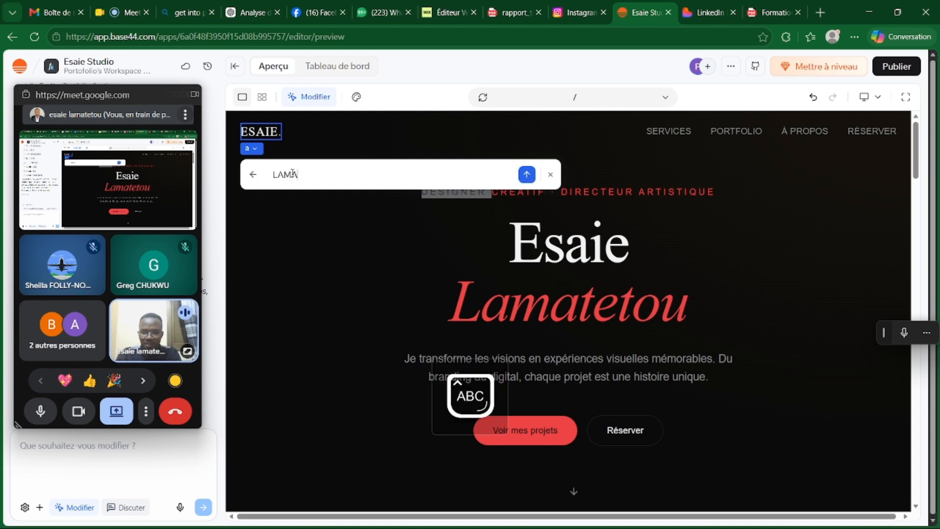
text(TETOU)
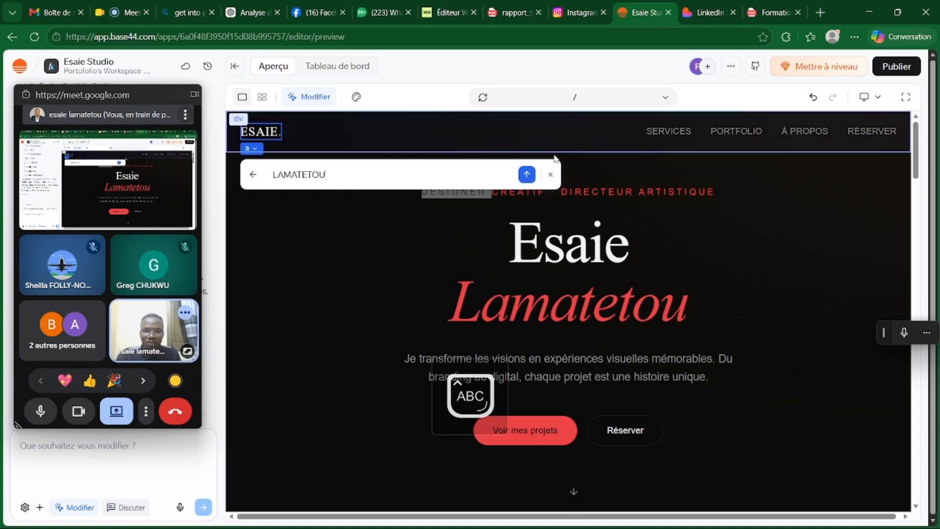
click(527, 173)
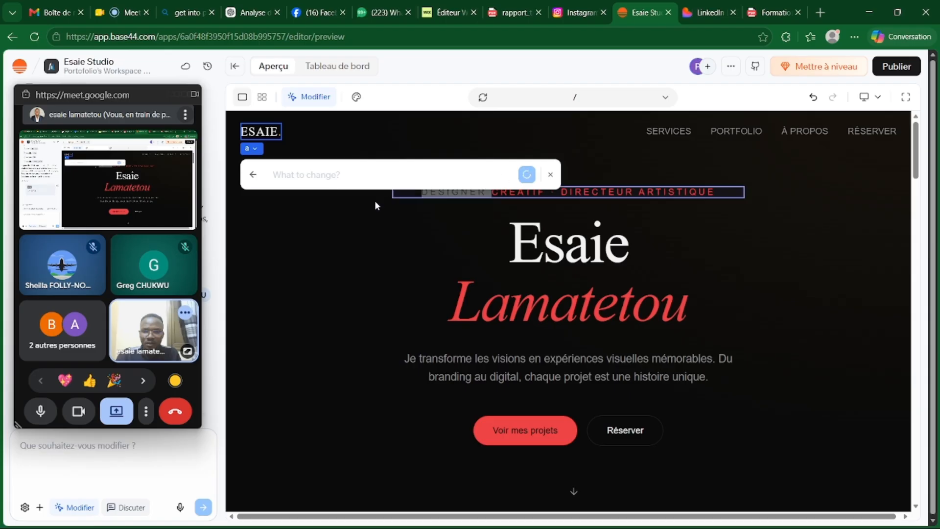
click(288, 130)
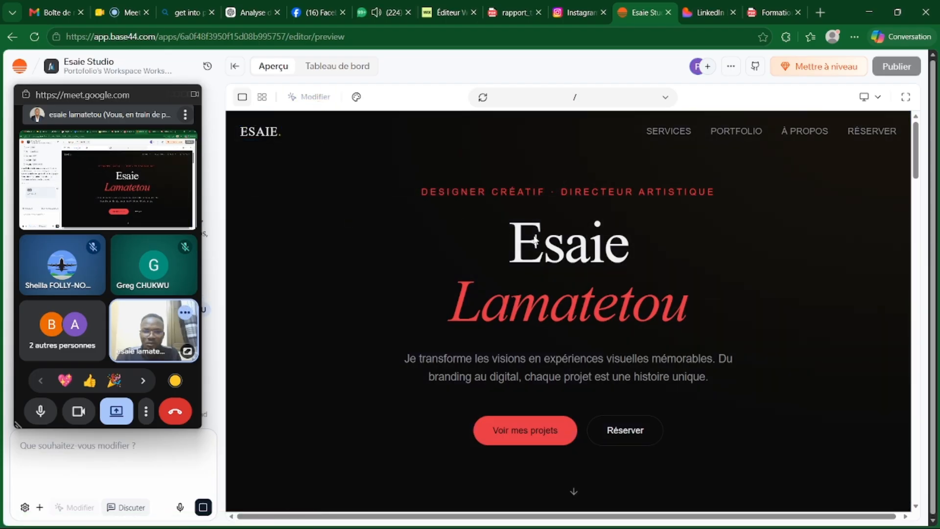
Step: Move the Meet window off the chat and send the prompt "met le bouton : mes projets en bleu"
drag(126, 95, 745, 71)
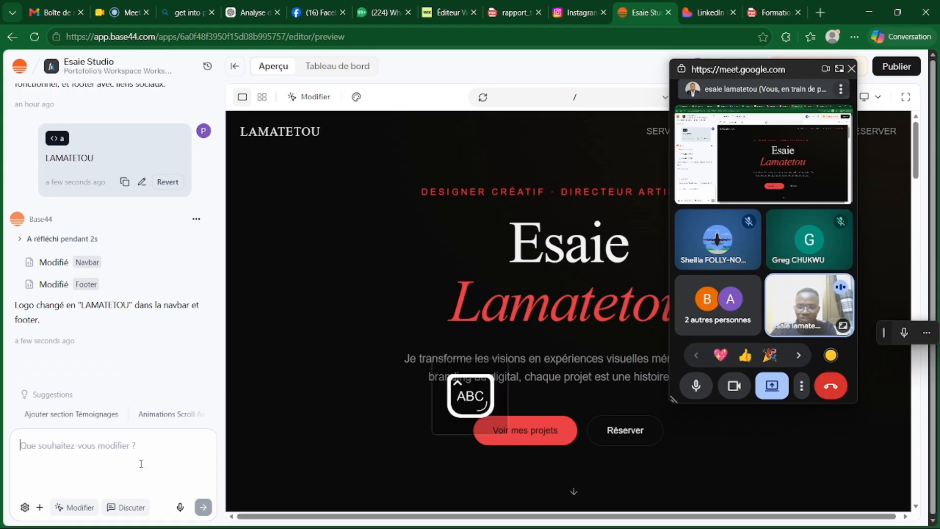
text(Char)
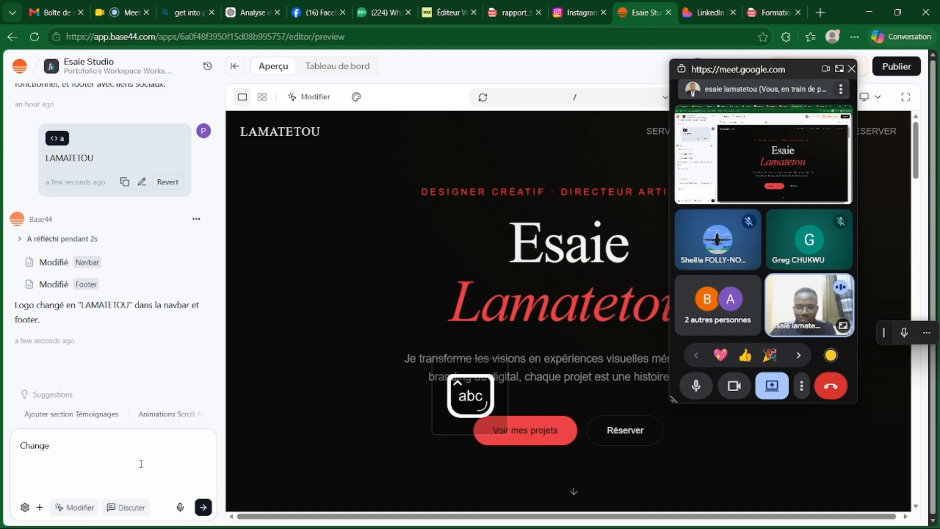
text(nge)
key(BackSpace)
key(BackSpace)
key(BackSpace)
key(BackSpace)
key(BackSpace)
key(BackSpace)
text(met le bouto)
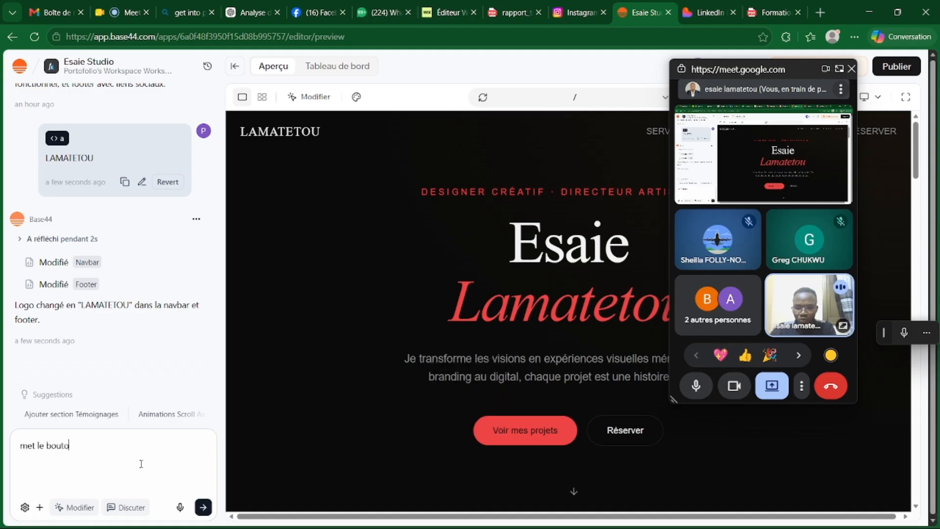
text(n ; Voir e)
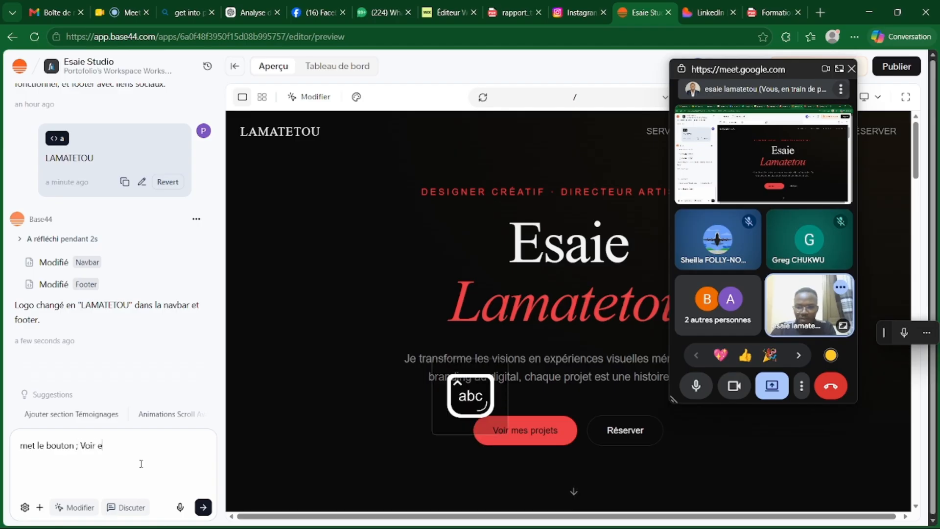
text( :)
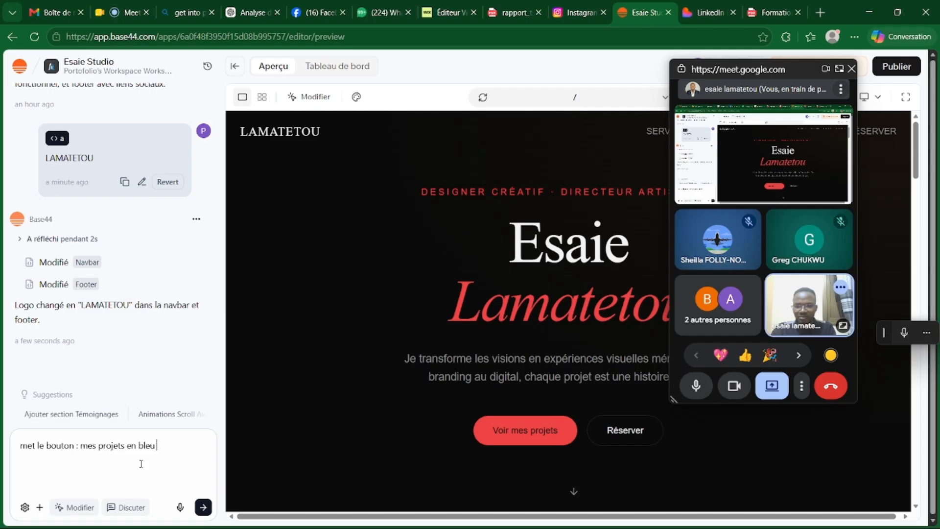
key(Return)
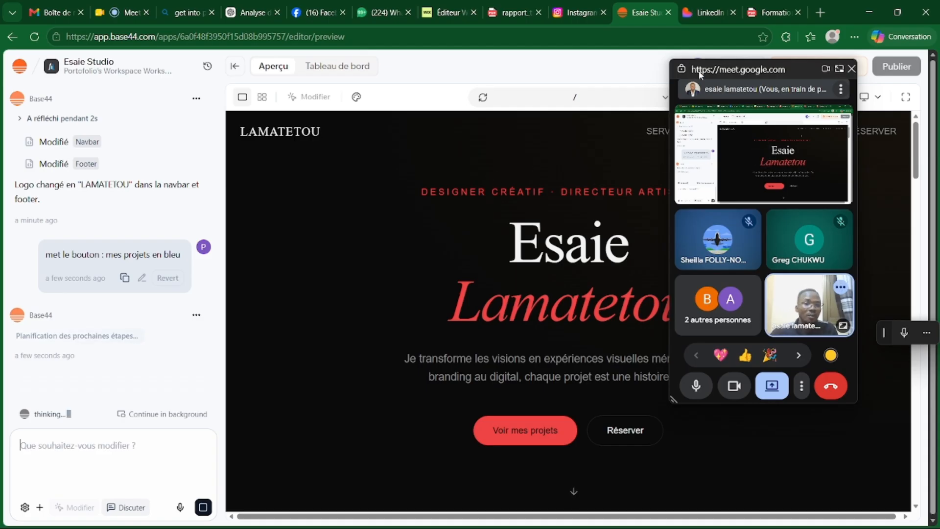
Step: Move the Meet window back over the chat, turn on visual editing, and try selecting the hero's tagline and surname
drag(699, 70, 814, 145)
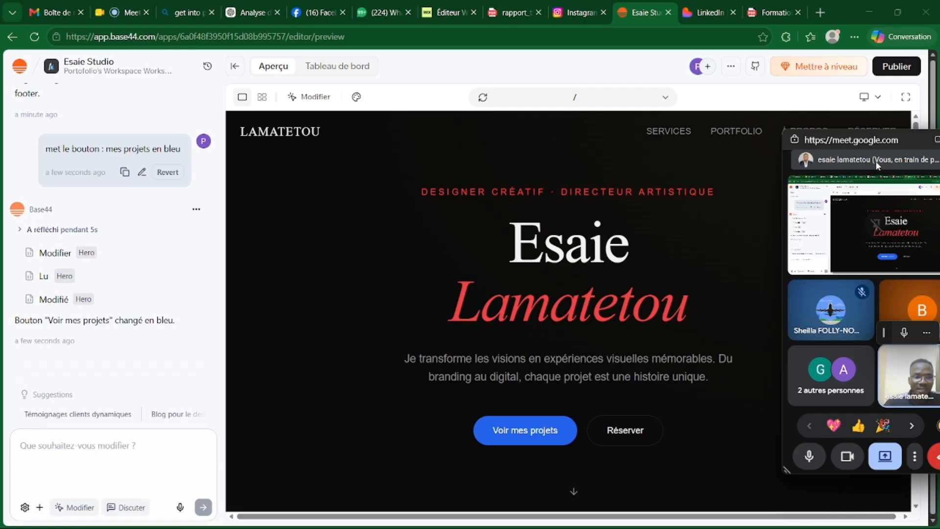
drag(850, 142, 727, 146)
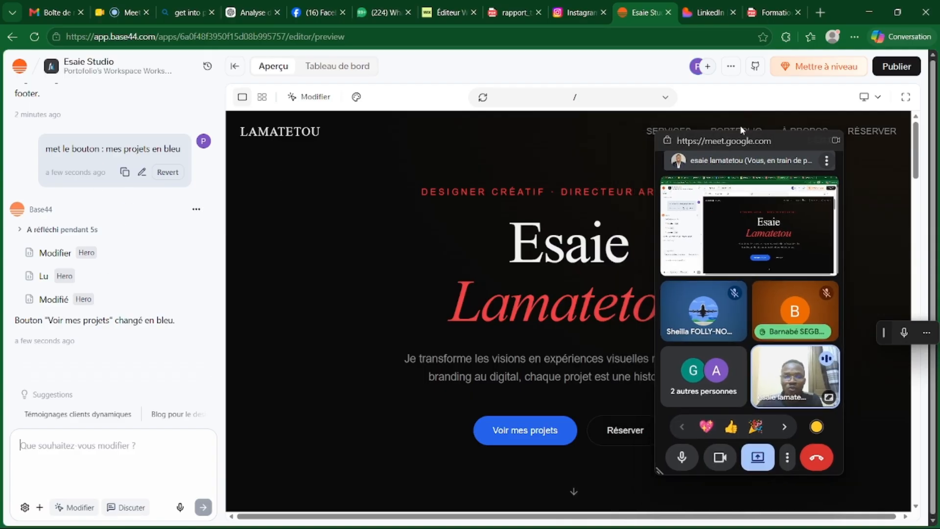
drag(726, 142, 82, 108)
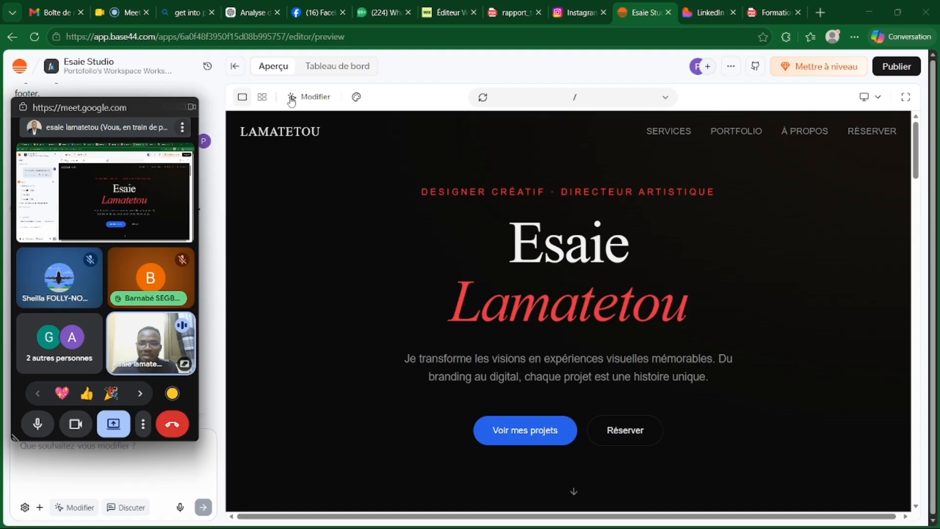
click(316, 97)
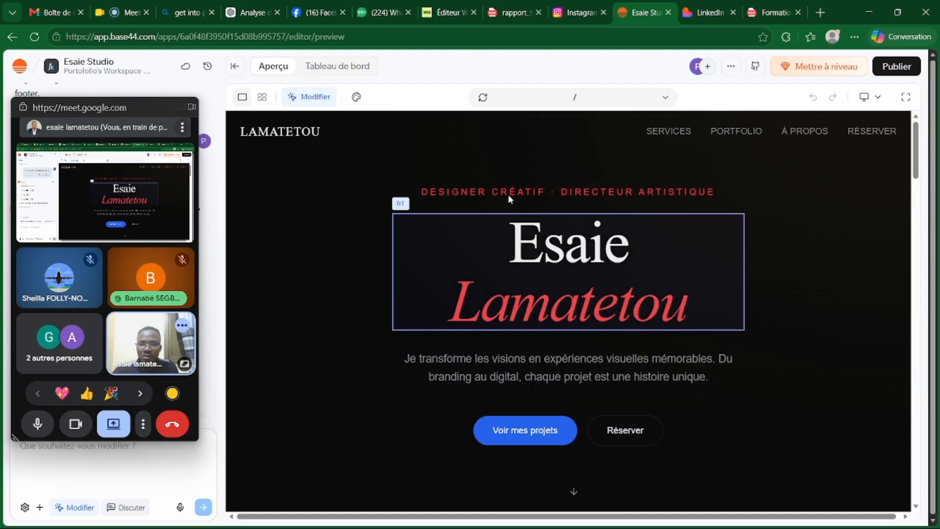
click(530, 195)
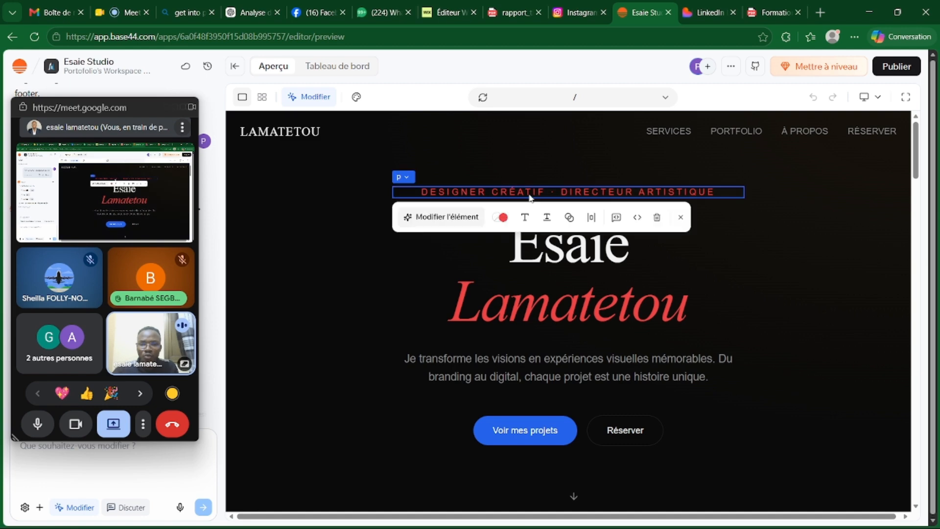
click(568, 301)
scroll(566, 330, down, 8)
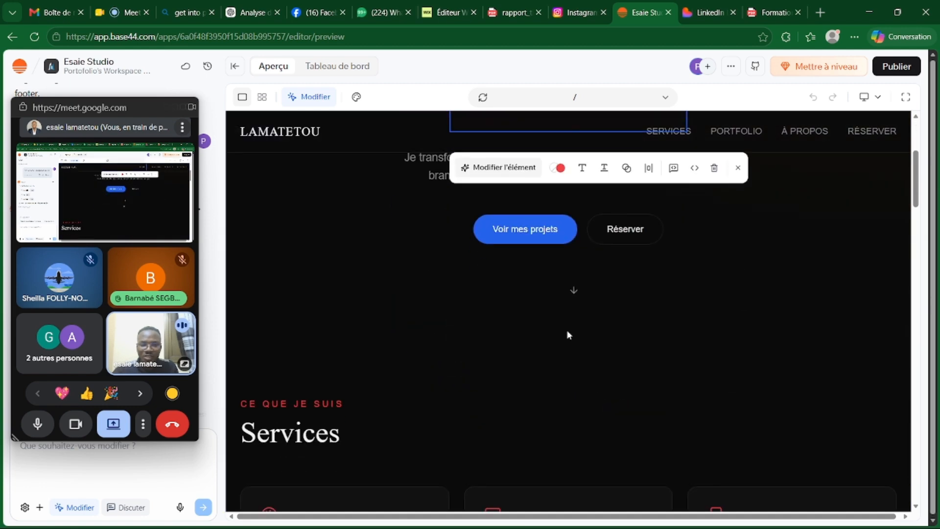
scroll(568, 314, up, 8)
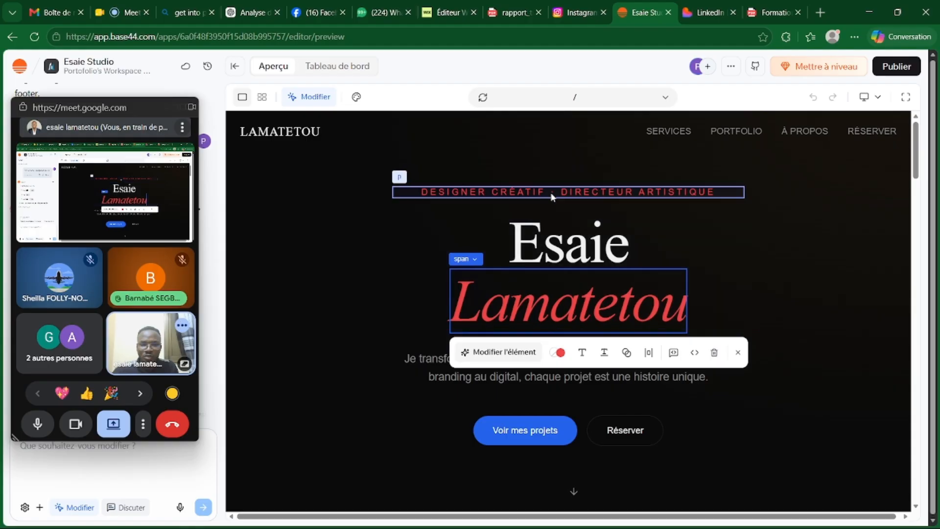
Step: Set the text color of the hero tagline "DESIGNER CRÉATIF · DIRECTEUR ARTISTIQUE" to the theme's Primary color
click(534, 197)
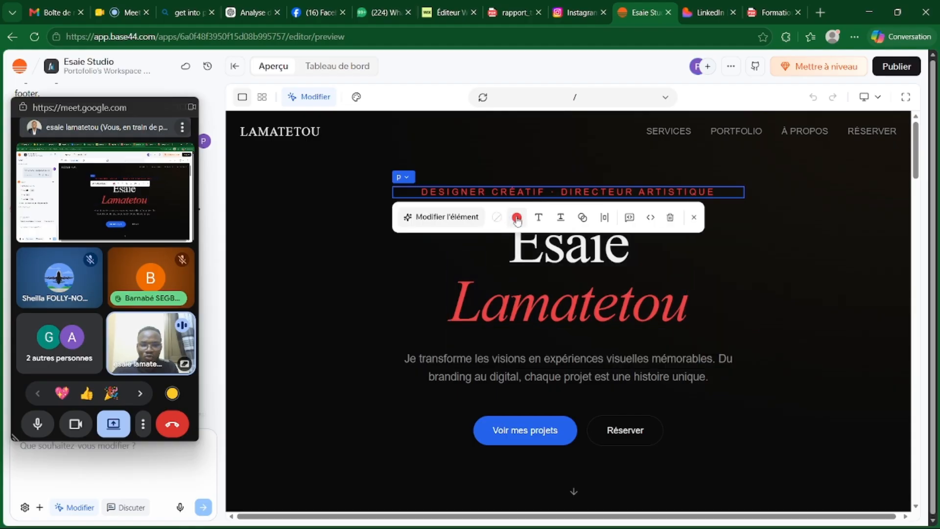
click(517, 218)
click(627, 399)
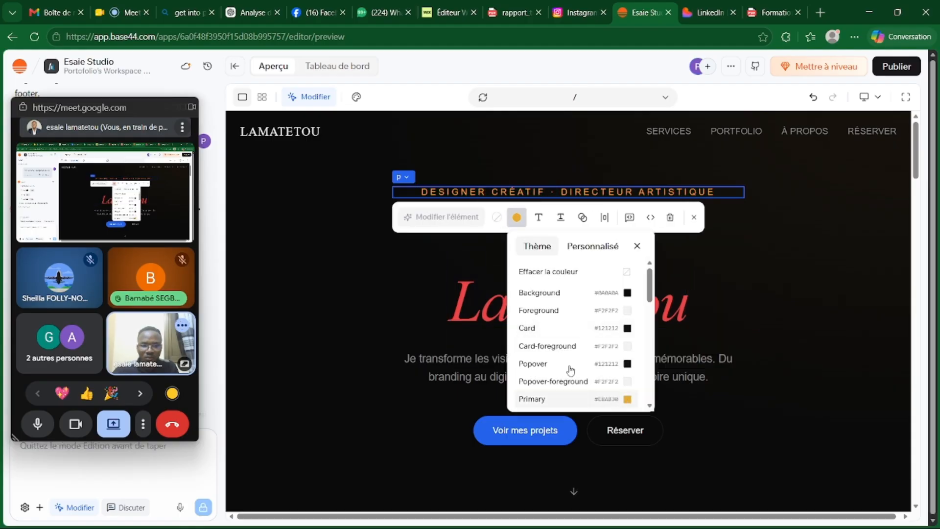
click(338, 248)
Step: Set the text color of the italic surname in the hero heading to the theme's Primary color
click(512, 296)
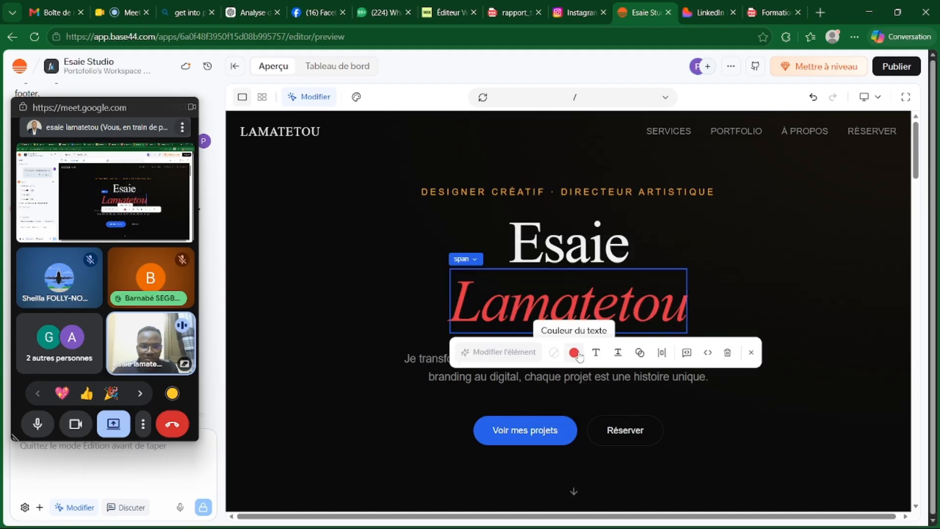
click(575, 353)
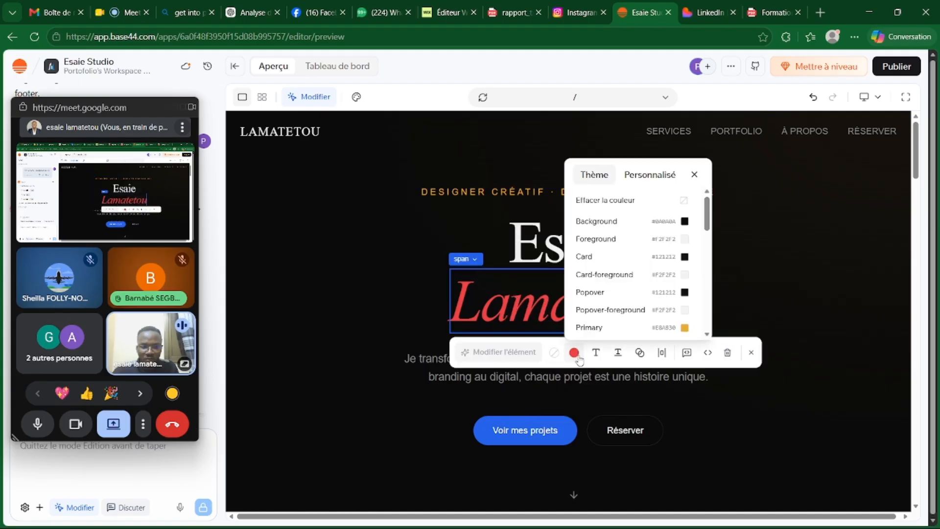
click(683, 331)
click(773, 273)
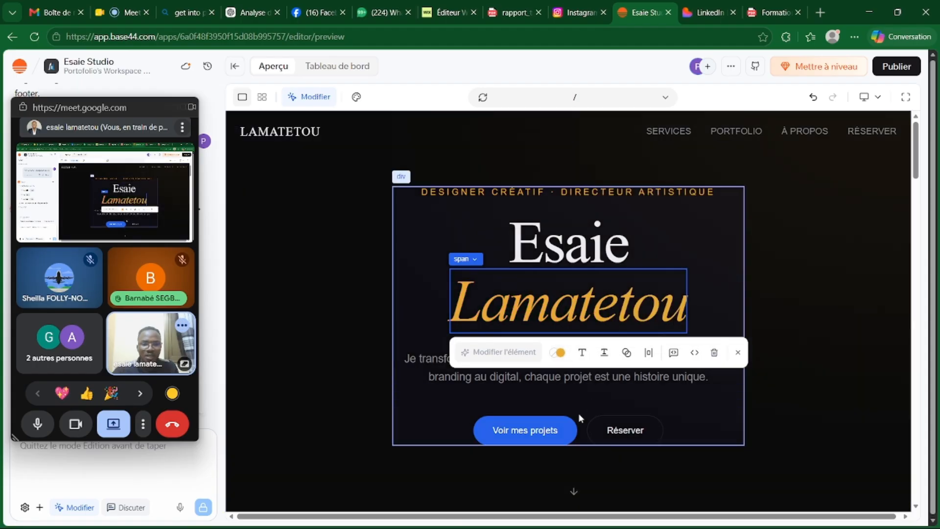
Step: Set the background of the hero's "Voir mes projets" button to the theme's Primary color
click(576, 429)
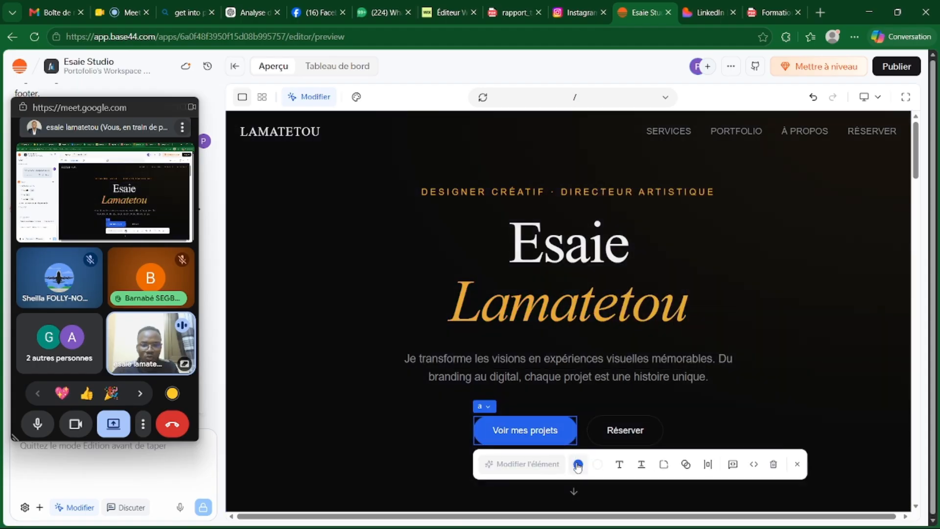
click(578, 464)
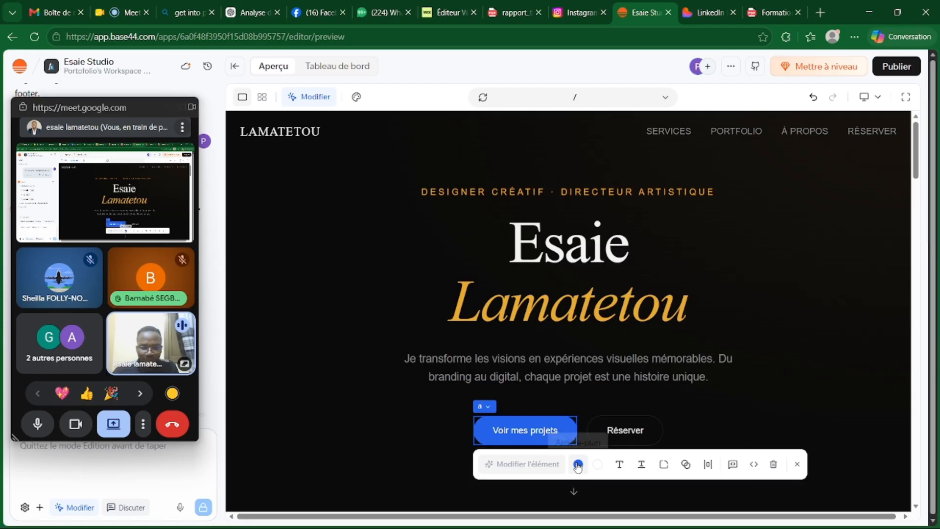
click(690, 440)
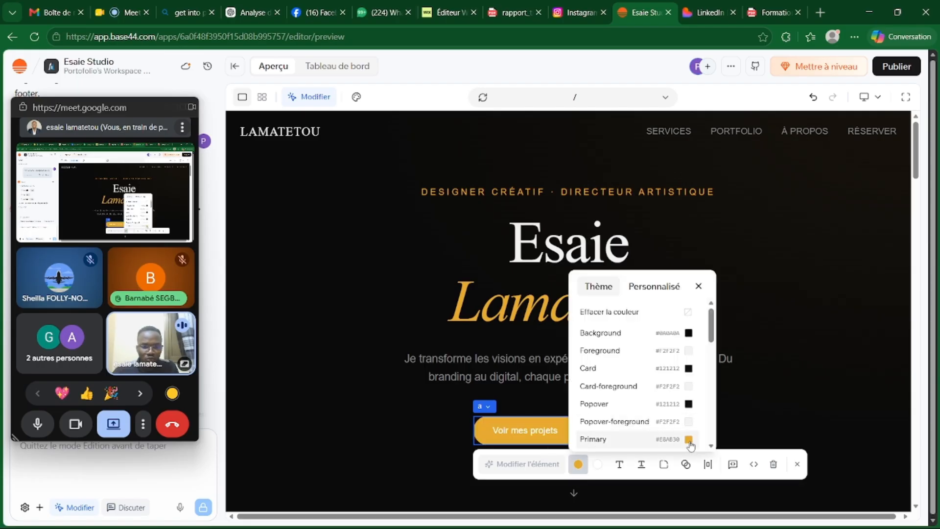
click(821, 317)
Step: Select the hero's "Réserver" button and the down arrow below it to inspect their styling options
scroll(721, 325, down, 2)
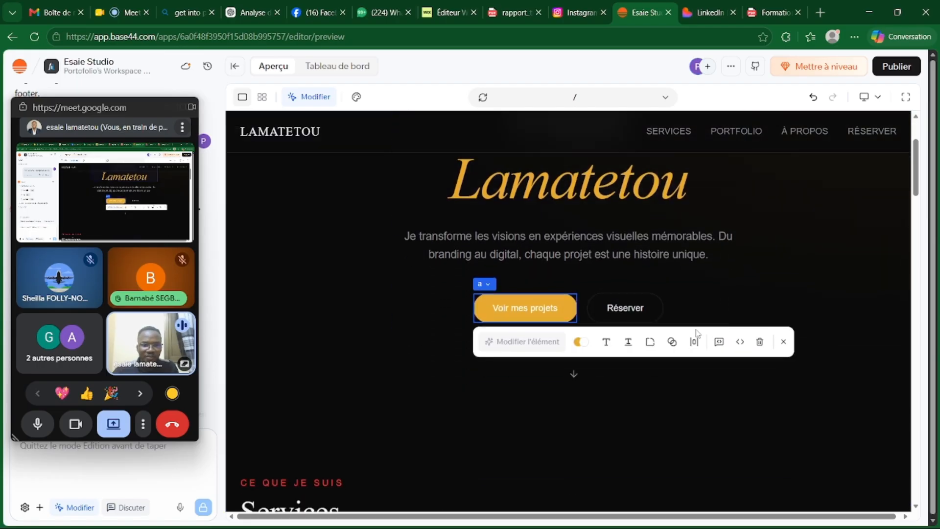
click(659, 308)
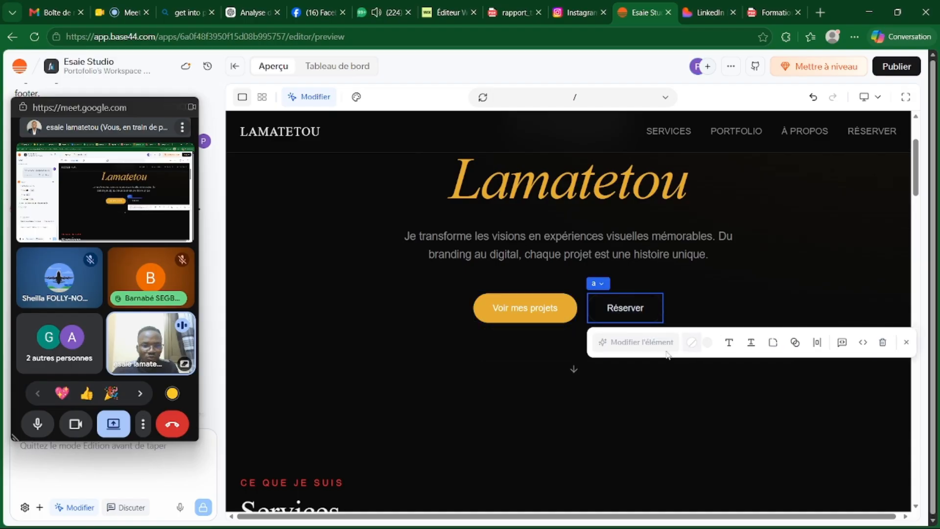
click(689, 277)
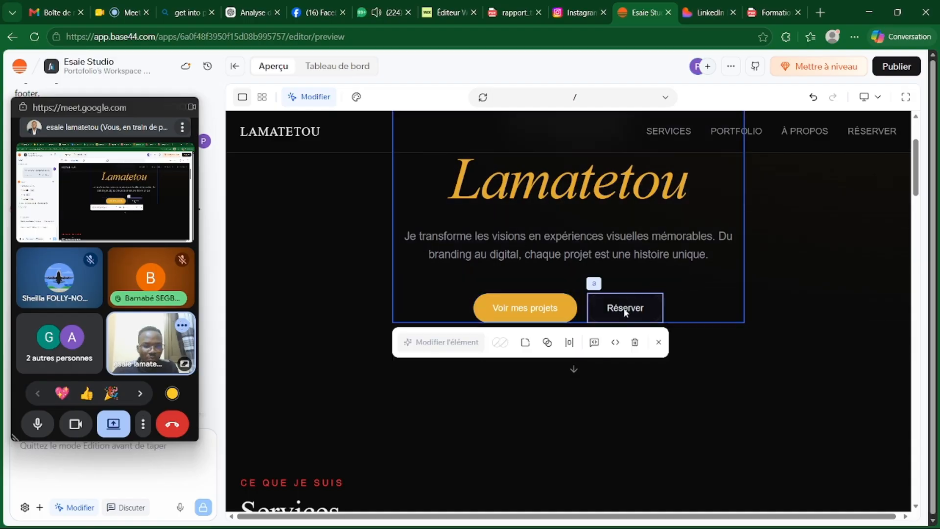
click(624, 309)
click(632, 290)
click(619, 301)
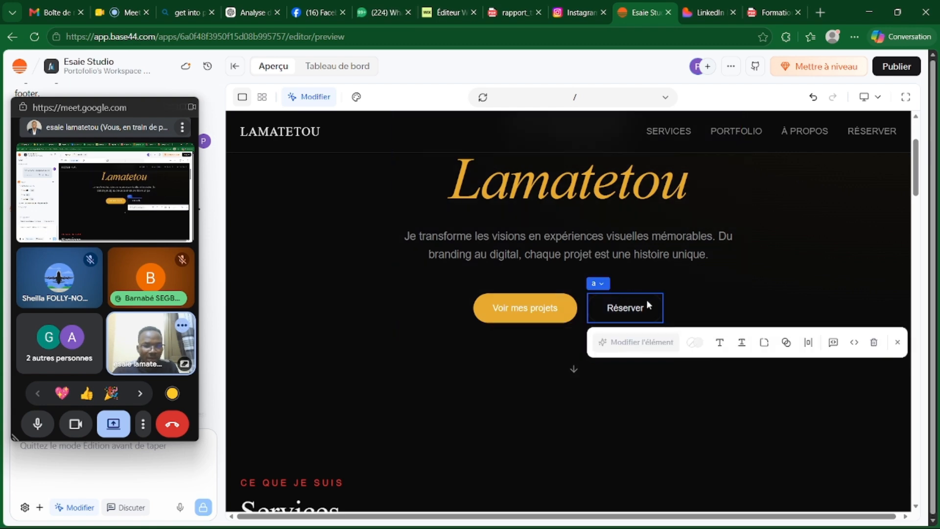
click(576, 372)
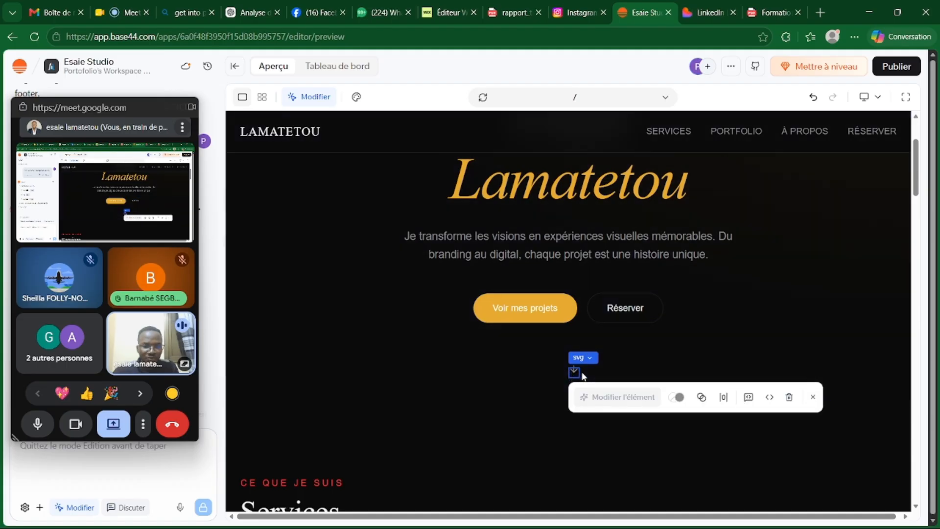
Step: Set the text color of the "CE QUE JE SUIS" label above the Services heading to the theme's Primary color
scroll(331, 295, down, 5)
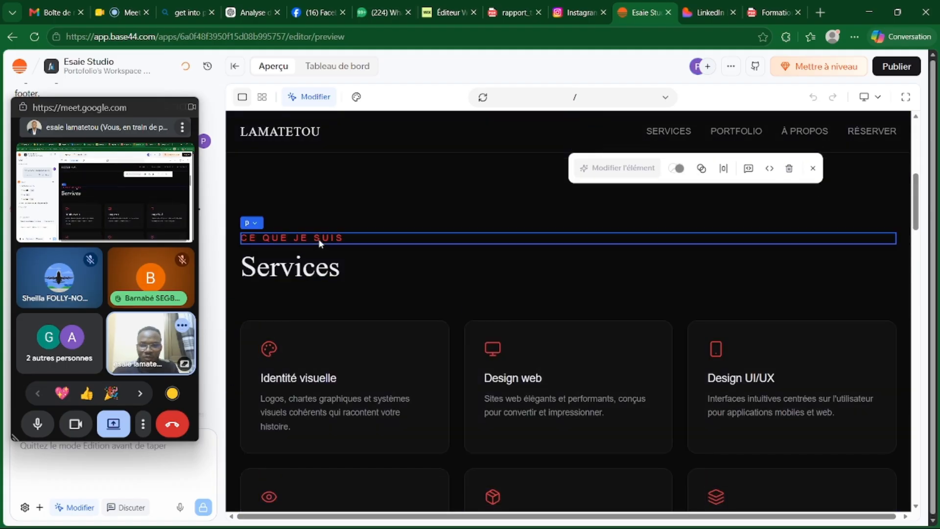
click(319, 240)
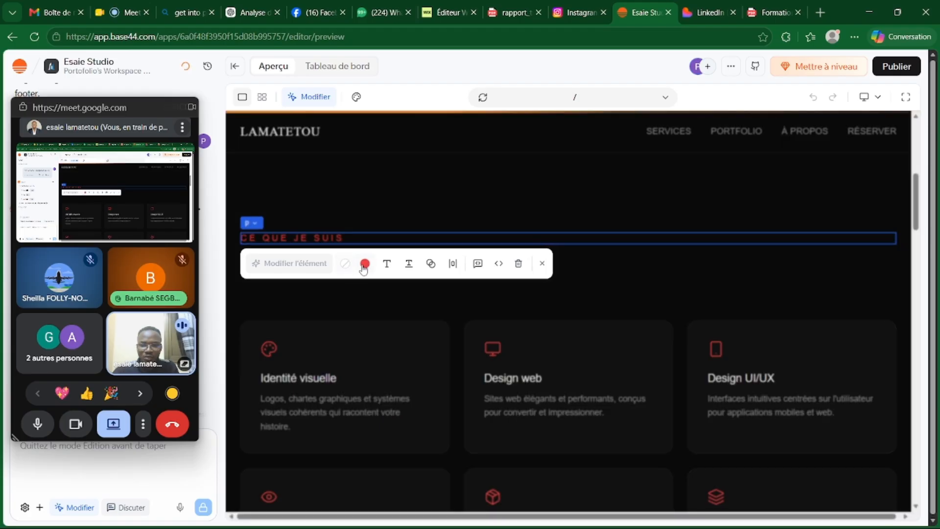
click(365, 263)
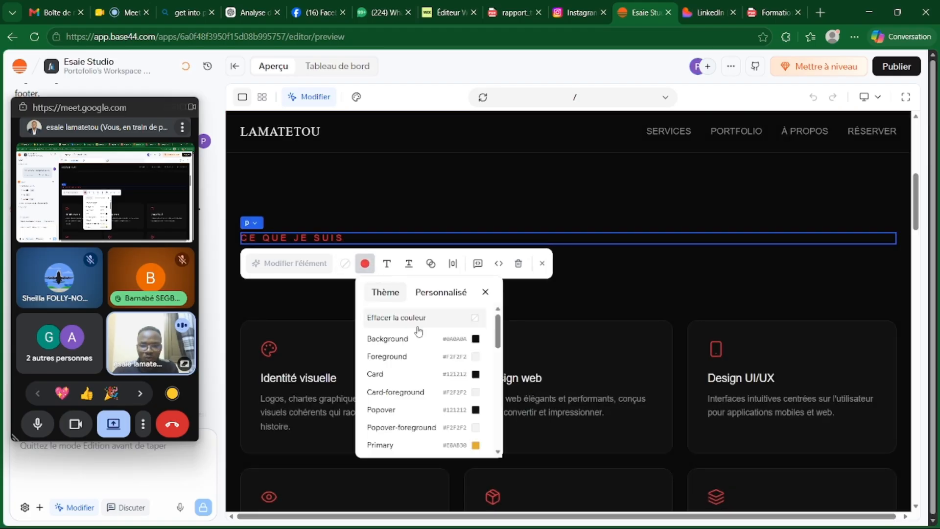
click(476, 445)
click(465, 185)
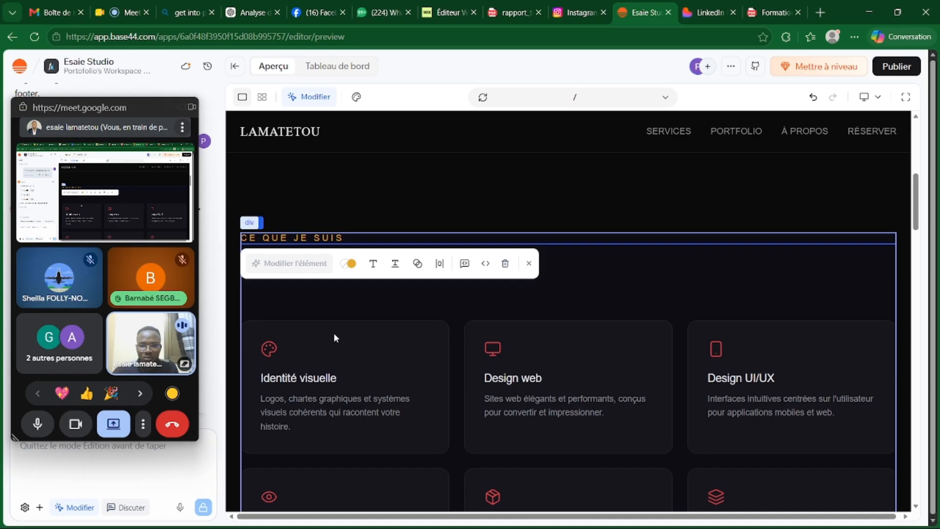
Step: Set the color of the icons on the Services cards to the theme's Primary color
click(274, 348)
scroll(745, 430, down, 3)
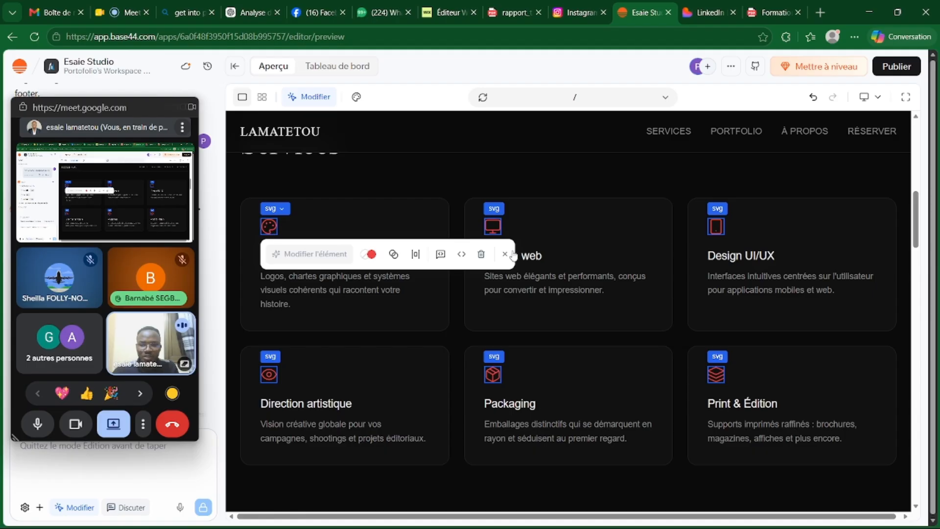
click(385, 254)
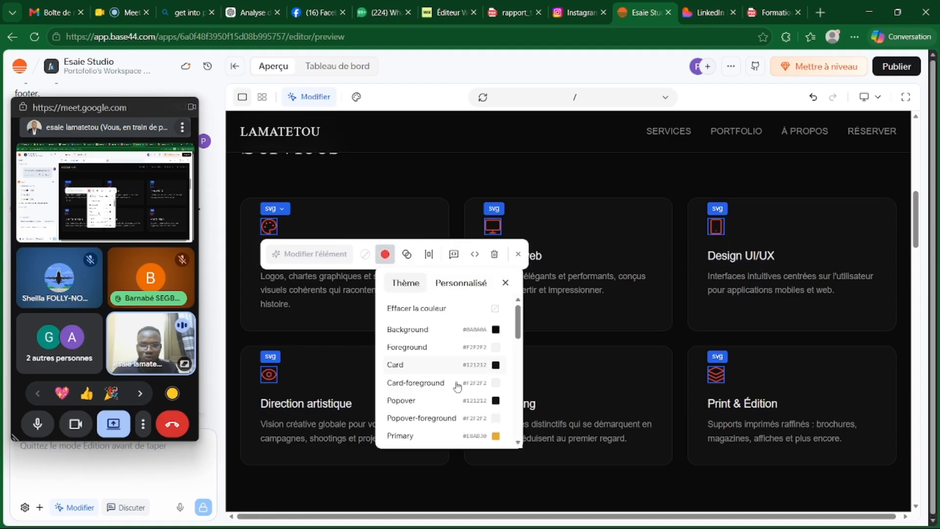
click(496, 434)
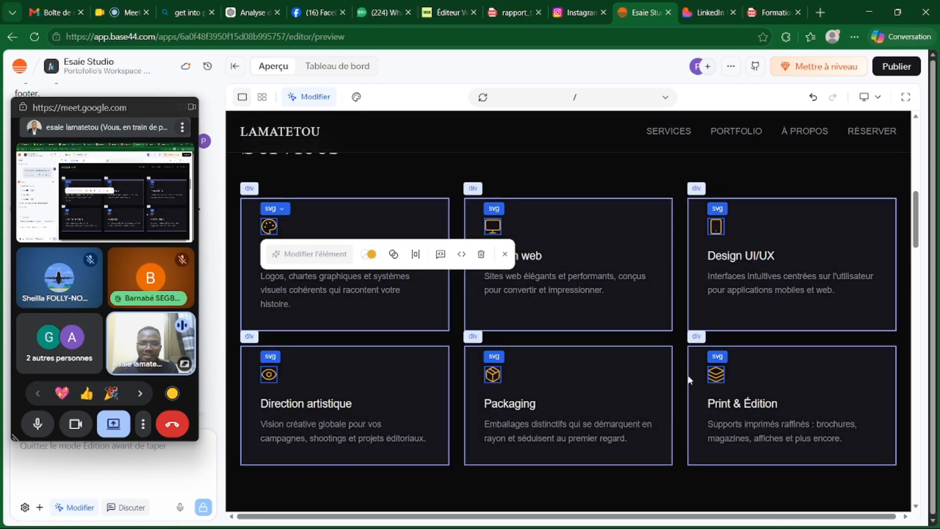
Step: Set the text color of the "TRAVAUX SÉLECTIONNÉS" label above the Portfolio heading to the theme's Primary color
scroll(657, 371, down, 8)
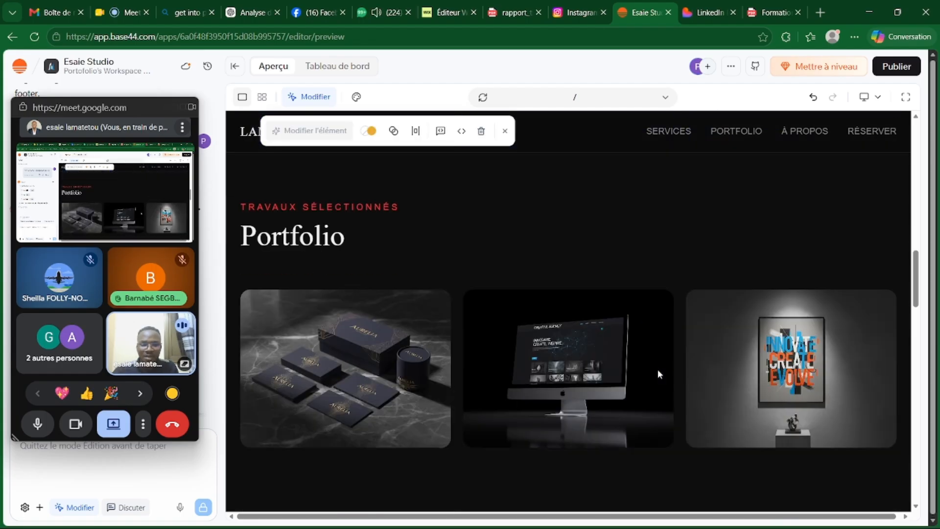
scroll(657, 369, down, 3)
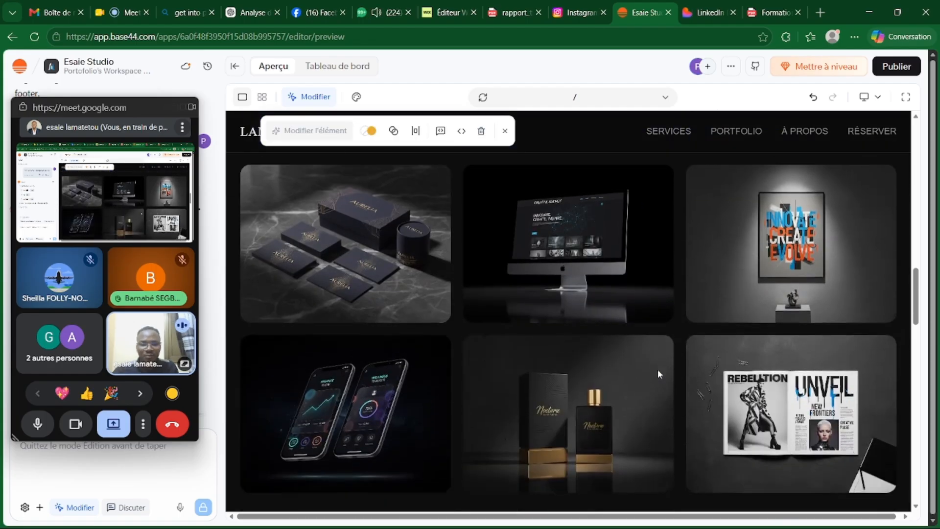
scroll(657, 373, up, 4)
click(361, 264)
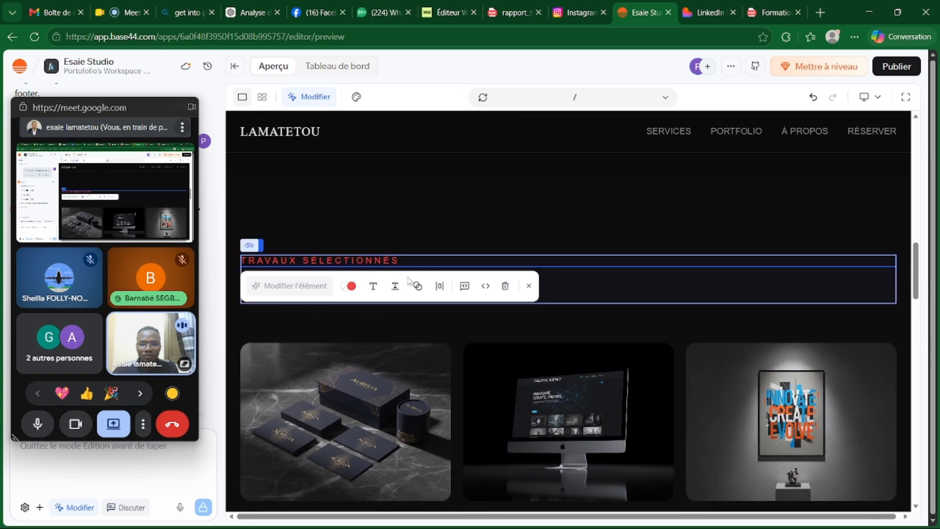
click(367, 288)
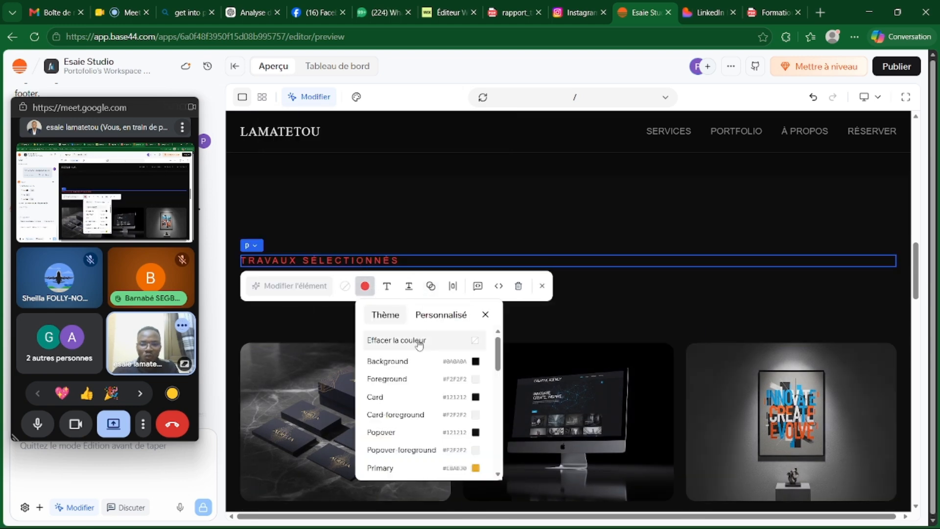
click(478, 469)
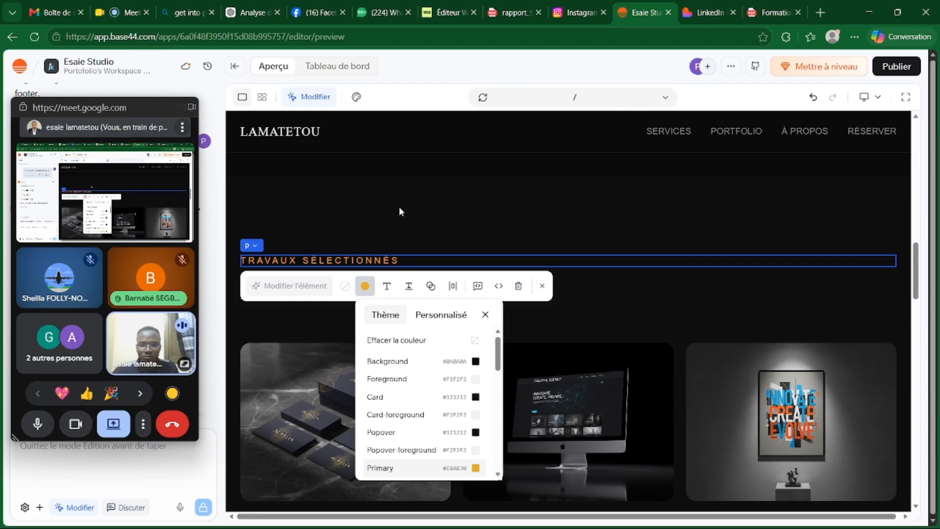
Step: Replace the "TRAVAUX SÉLECTIONNÉS" label above the Portfolio heading with "MES SERVICES 360°"
double_click(323, 262)
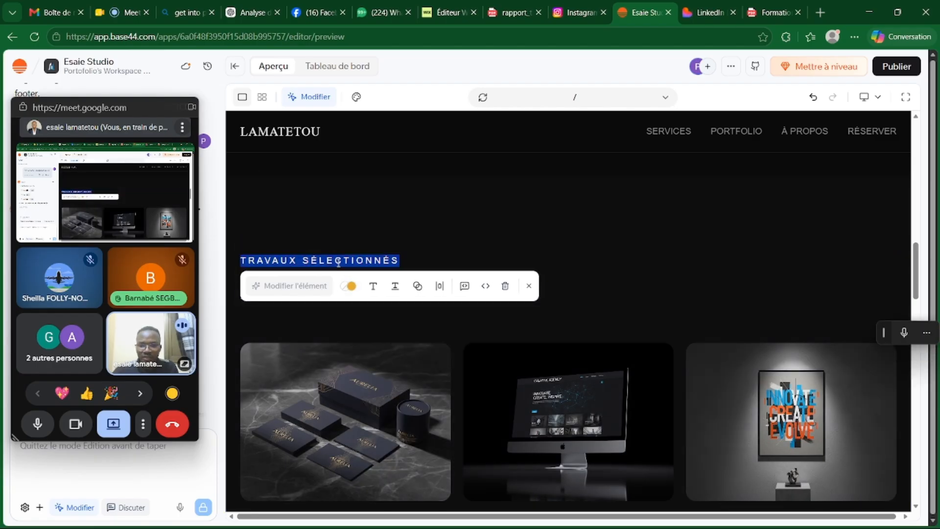
key(Caps_Lock)
text(ME)
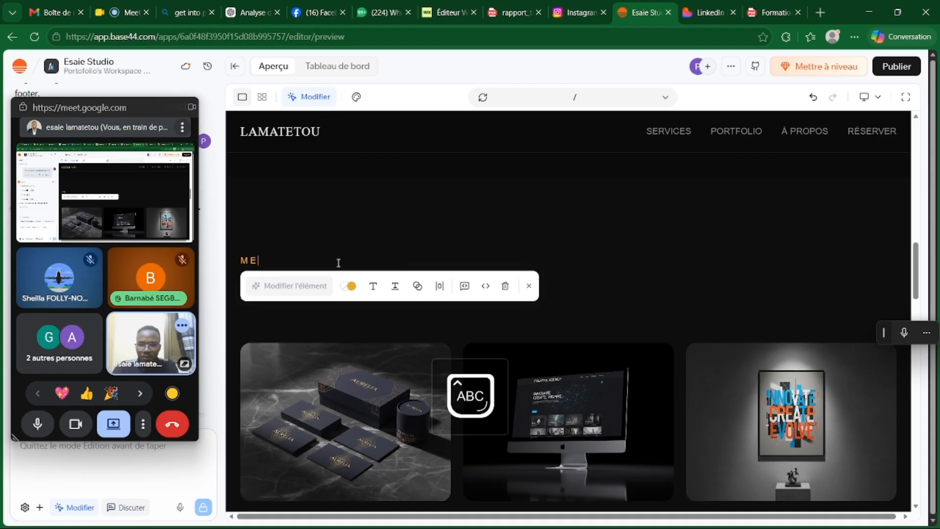
text(S SERVICES)
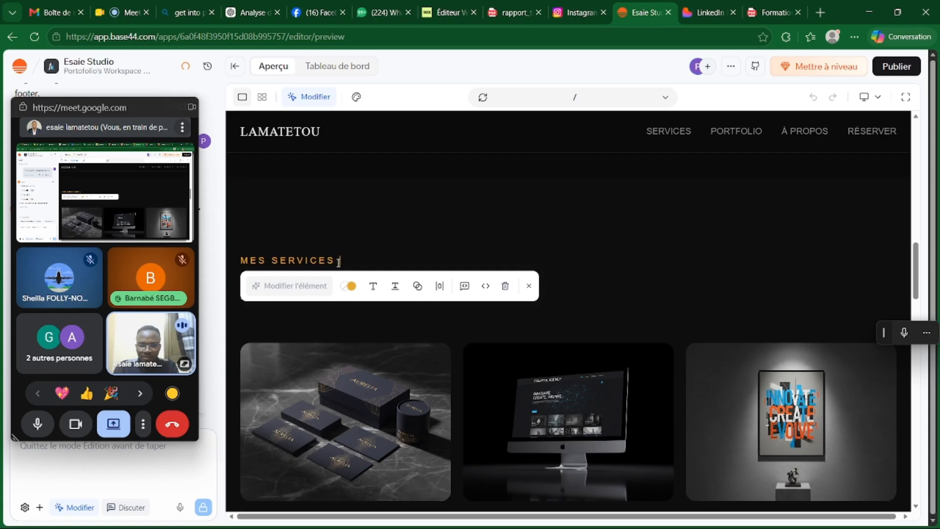
text( 360°)
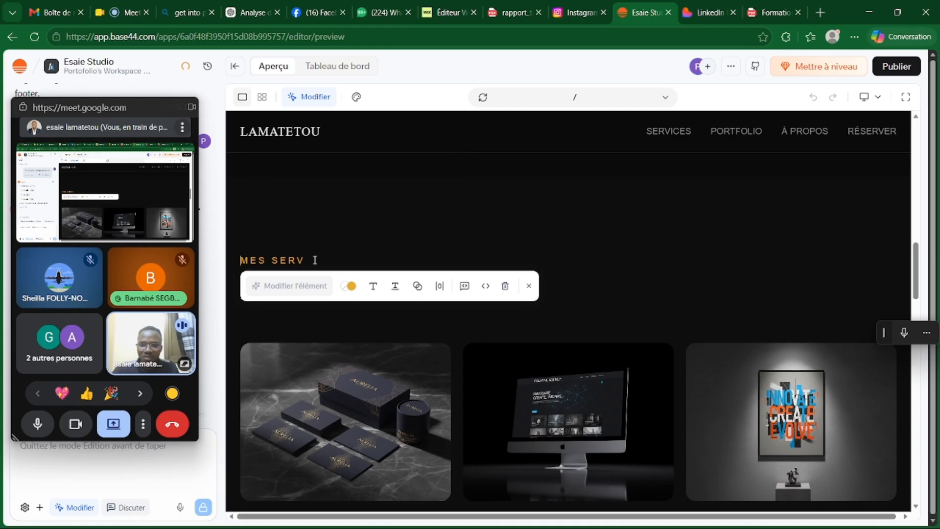
text(ER)
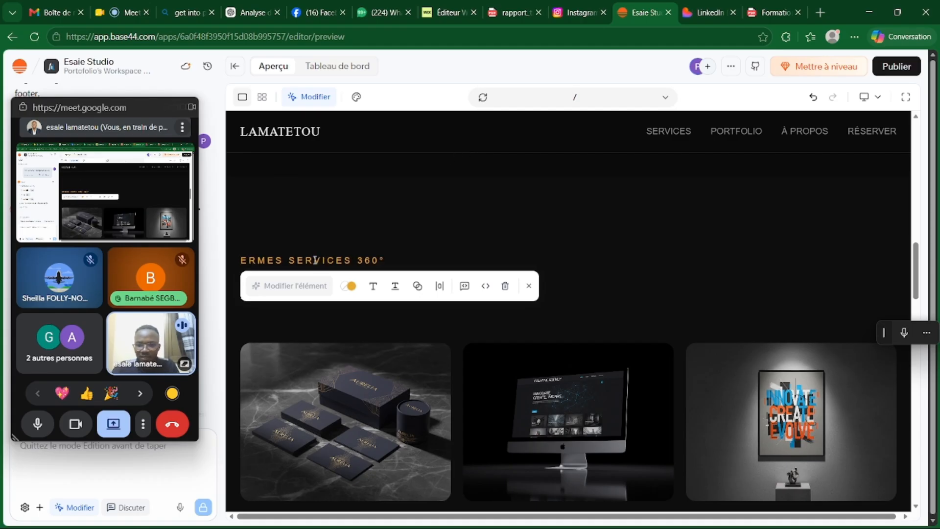
key(BackSpace)
key(BackSpace)
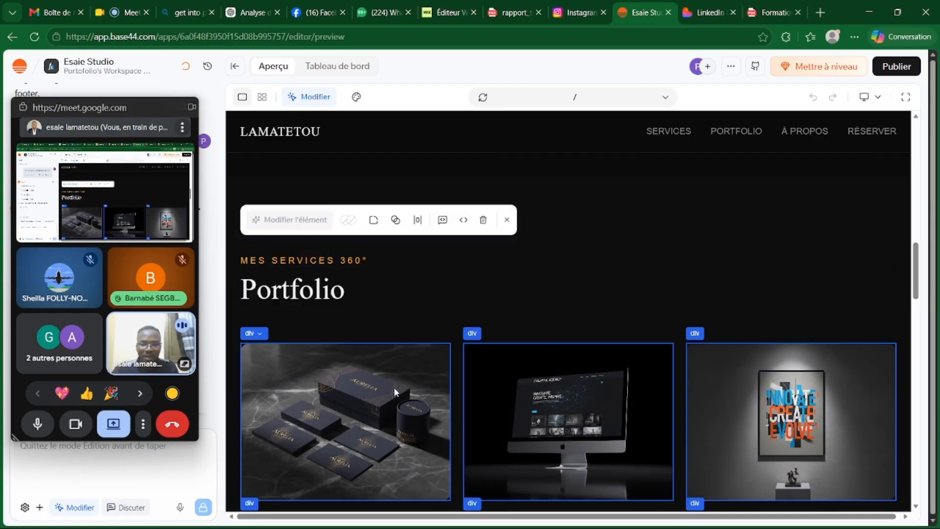
Step: Select the portrait photo in the "À propos" section
scroll(488, 363, down, 3)
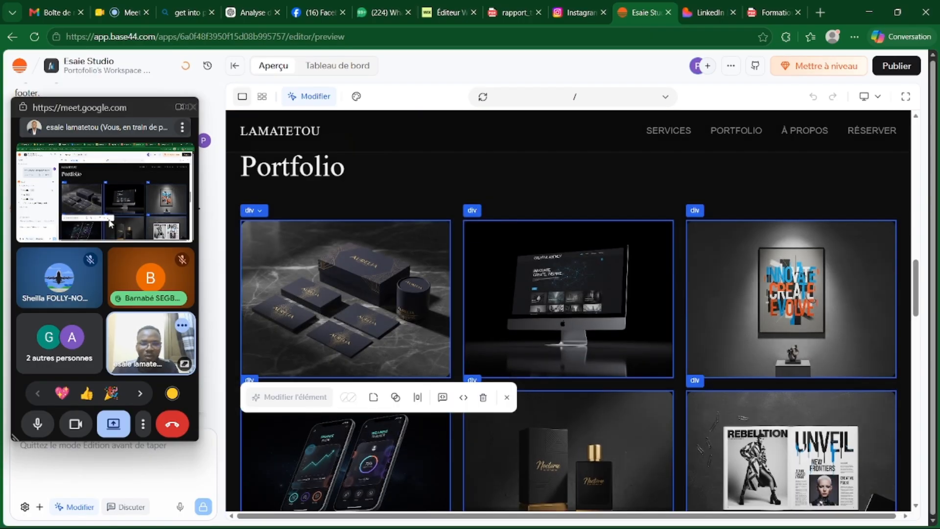
scroll(723, 349, down, 3)
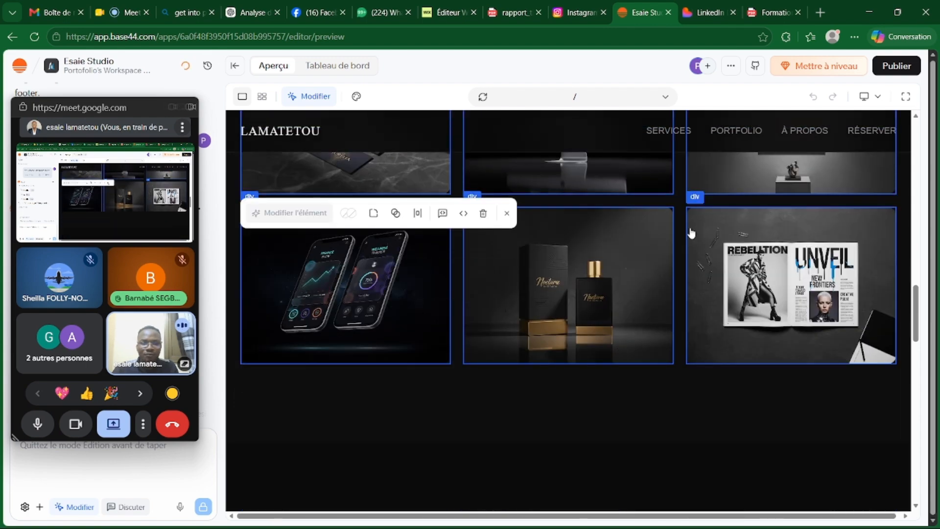
scroll(541, 286, down, 3)
scroll(541, 286, down, 3)
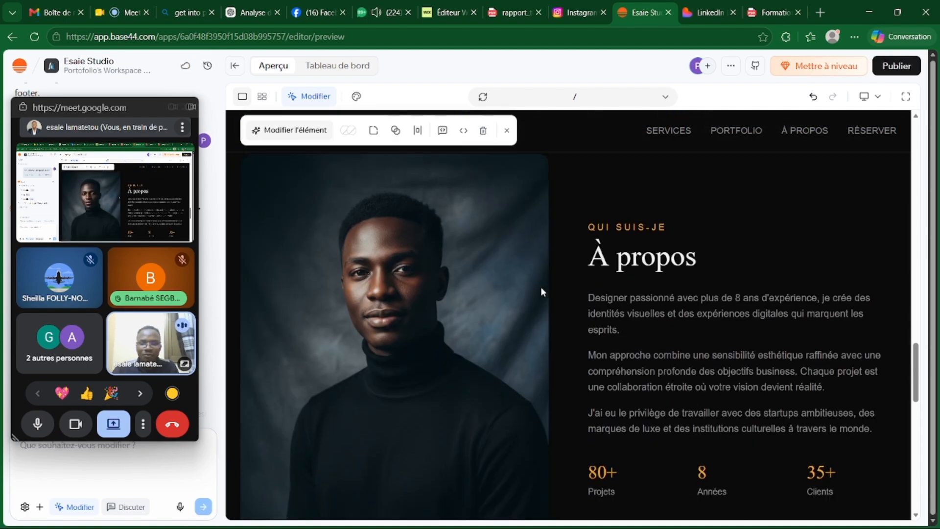
click(399, 262)
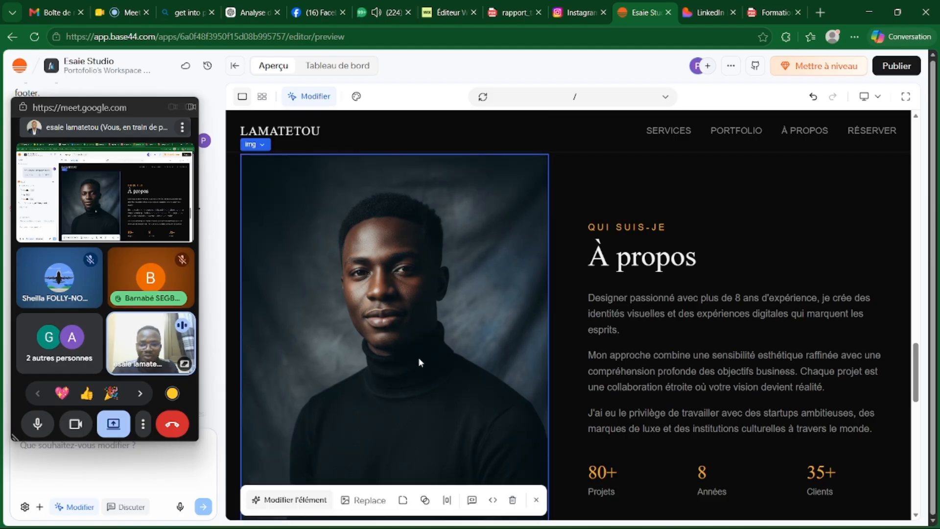
Step: Examine the Services cards, the Portfolio images and the "À propos" section of the page
scroll(537, 277, up, 1)
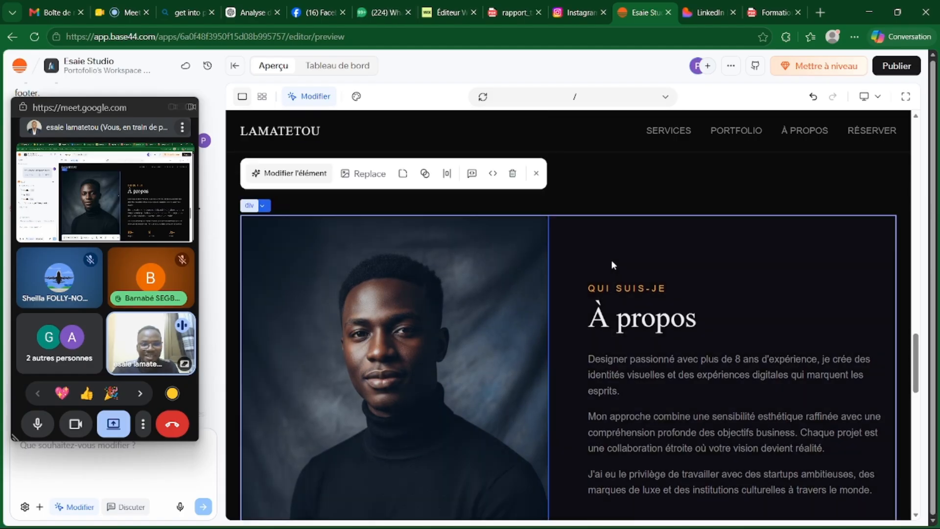
scroll(461, 301, up, 5)
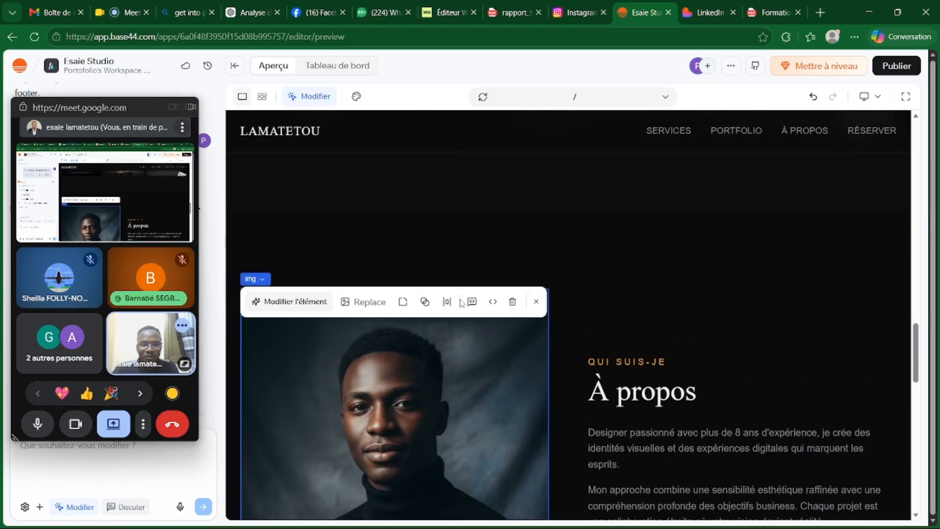
scroll(461, 302, up, 7)
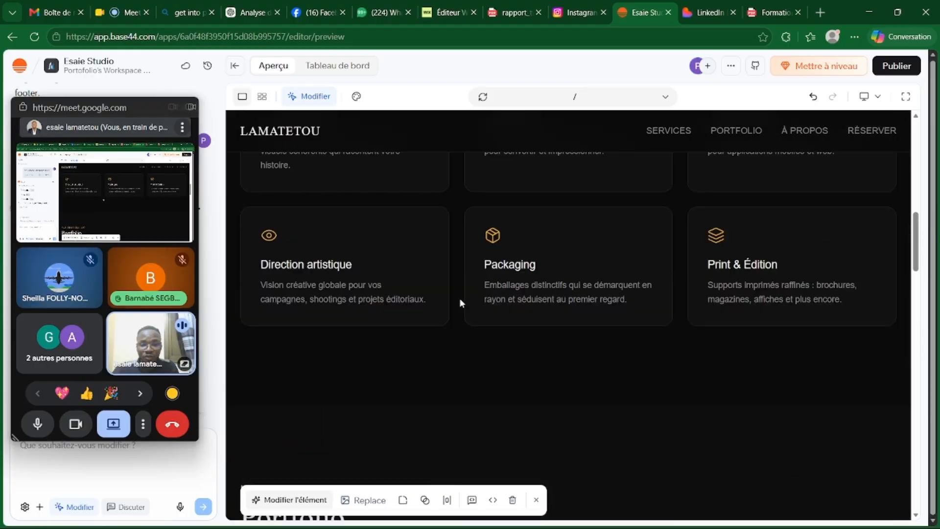
scroll(461, 301, down, 4)
scroll(460, 298, down, 3)
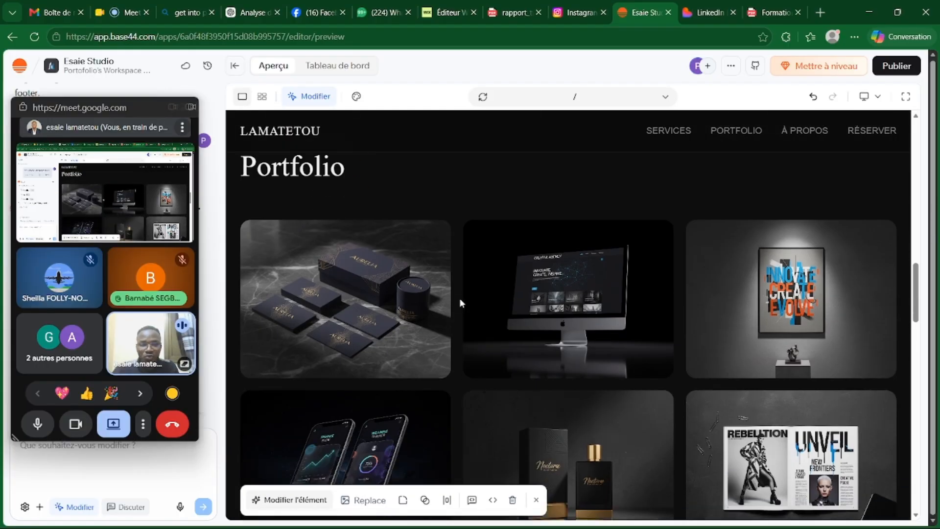
scroll(460, 298, down, 3)
scroll(461, 298, down, 5)
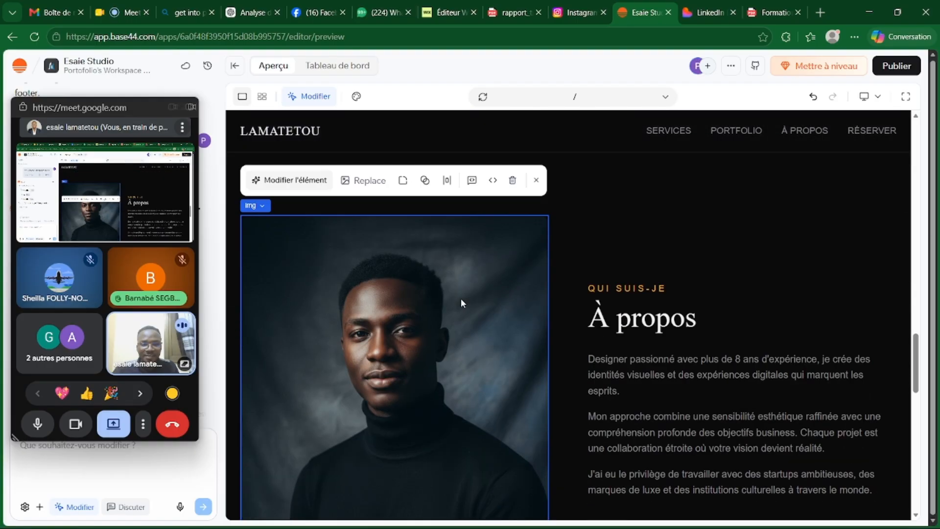
scroll(460, 298, up, 5)
scroll(461, 302, up, 5)
scroll(461, 302, down, 10)
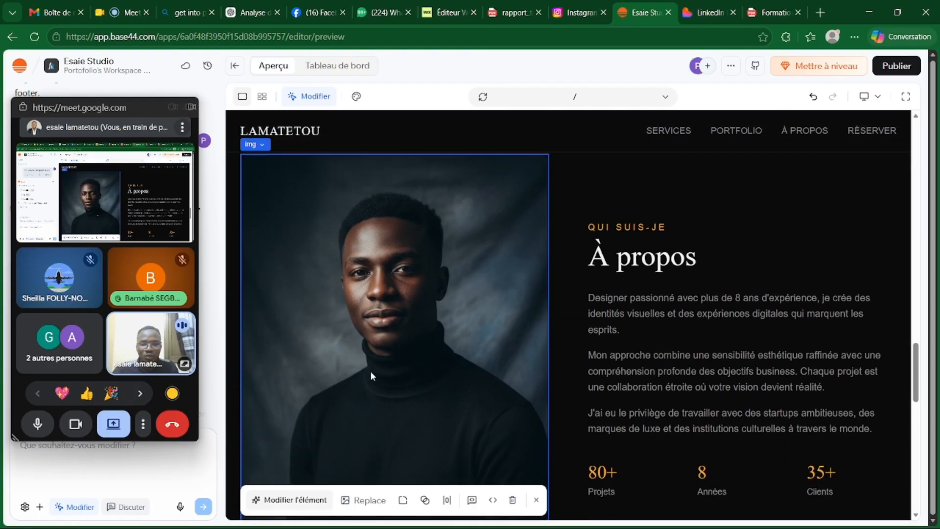
Step: Replace the portrait photo in the "À propos" section with the uploaded file Gemini_Generated_Image_k7ptrpk7ptrpk7pt from Téléchargements
scroll(351, 320, up, 1)
scroll(352, 320, down, 4)
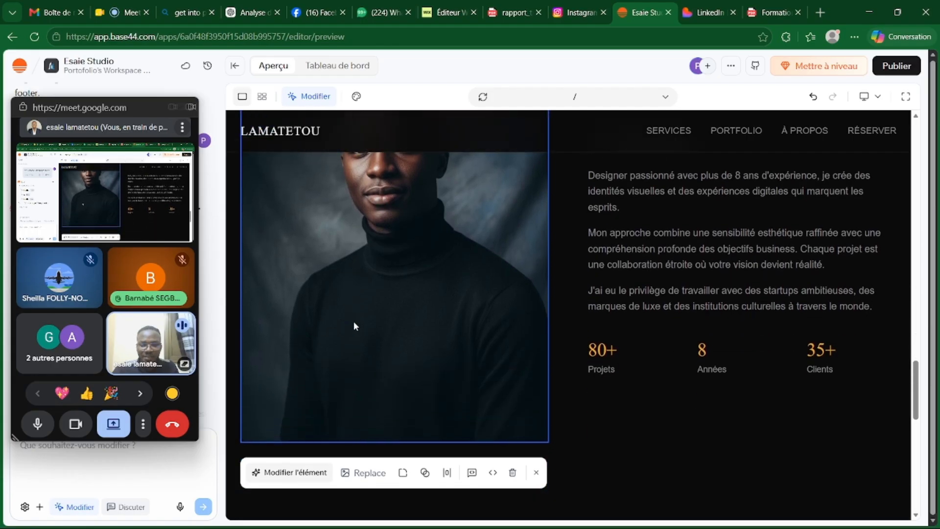
scroll(356, 325, up, 3)
click(363, 499)
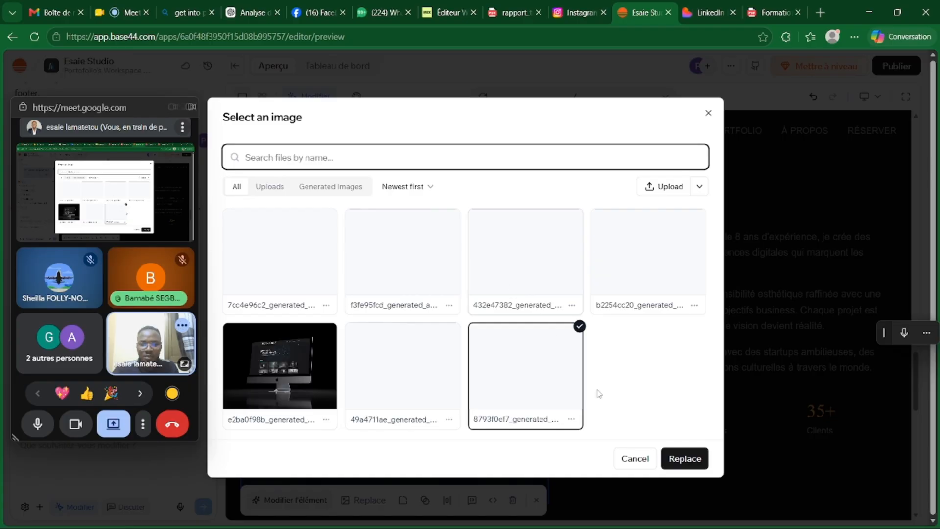
click(668, 186)
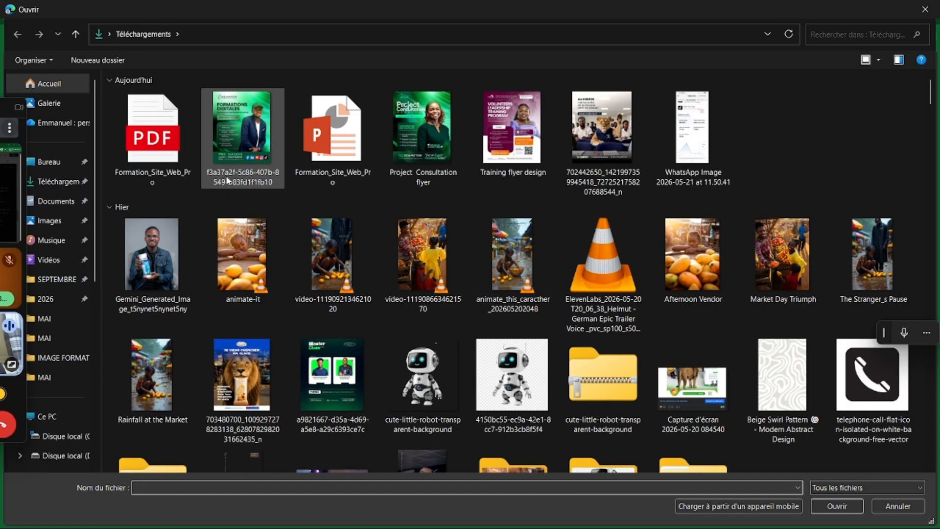
click(184, 253)
scroll(446, 317, down, 3)
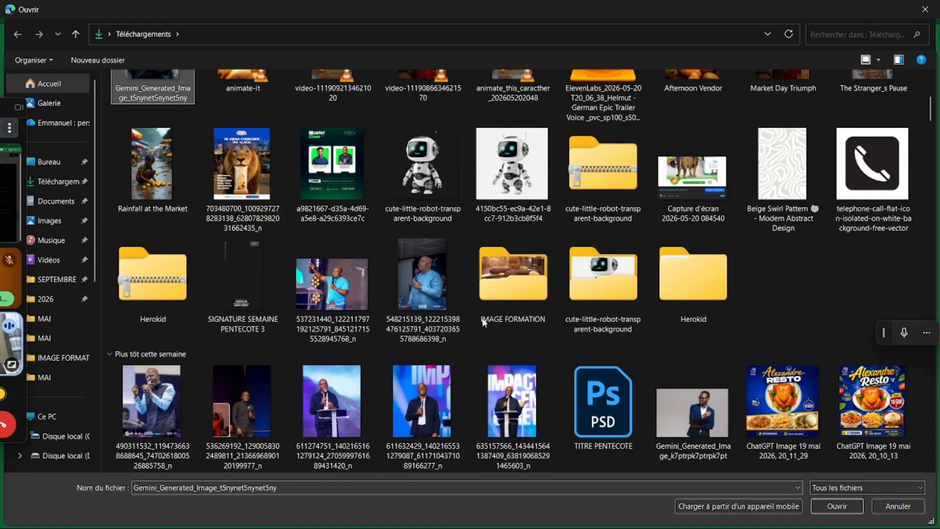
scroll(663, 330, down, 2)
click(692, 210)
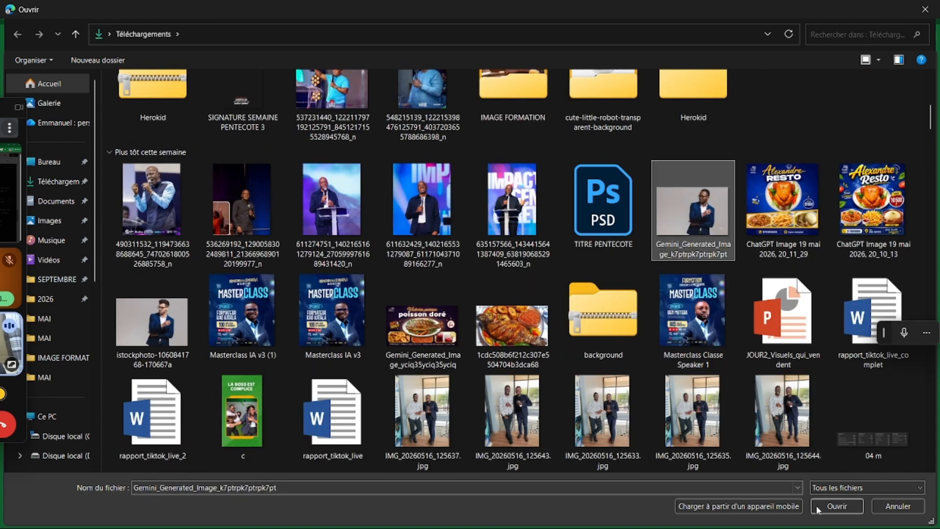
click(837, 506)
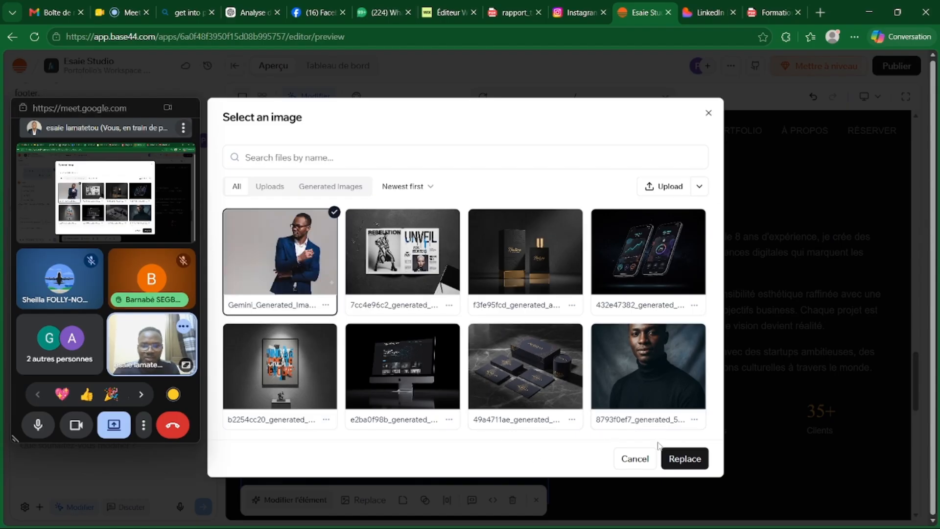
click(671, 458)
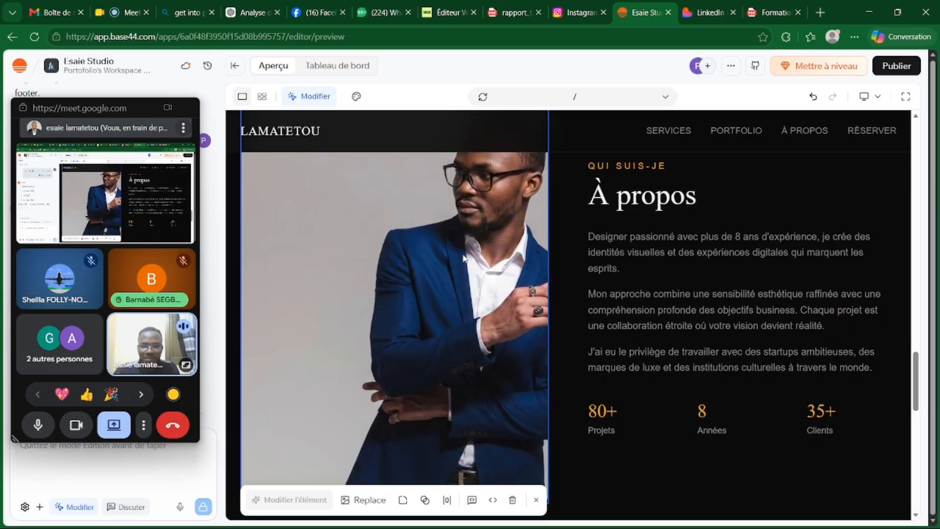
Step: Examine how the replaced portrait photo fits in the "À propos" section
scroll(463, 255, down, 3)
scroll(466, 249, up, 4)
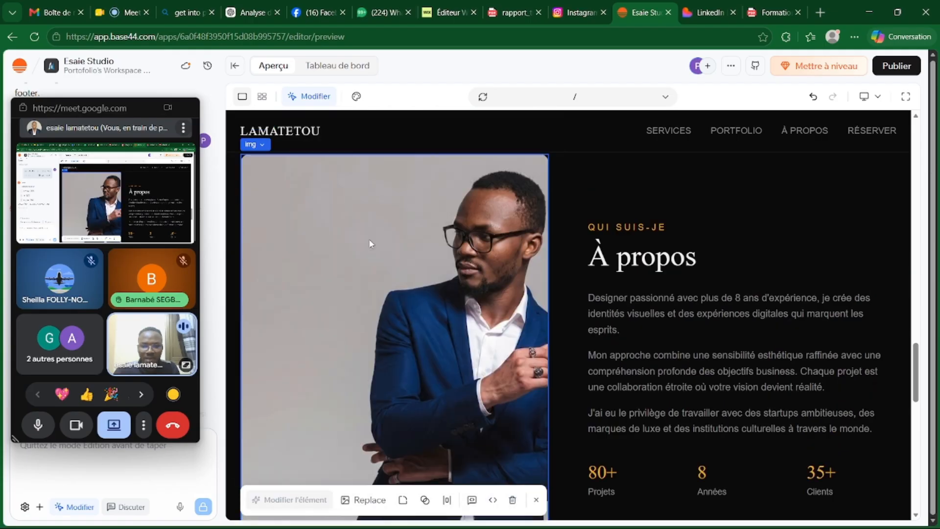
scroll(463, 272, down, 7)
scroll(545, 253, up, 4)
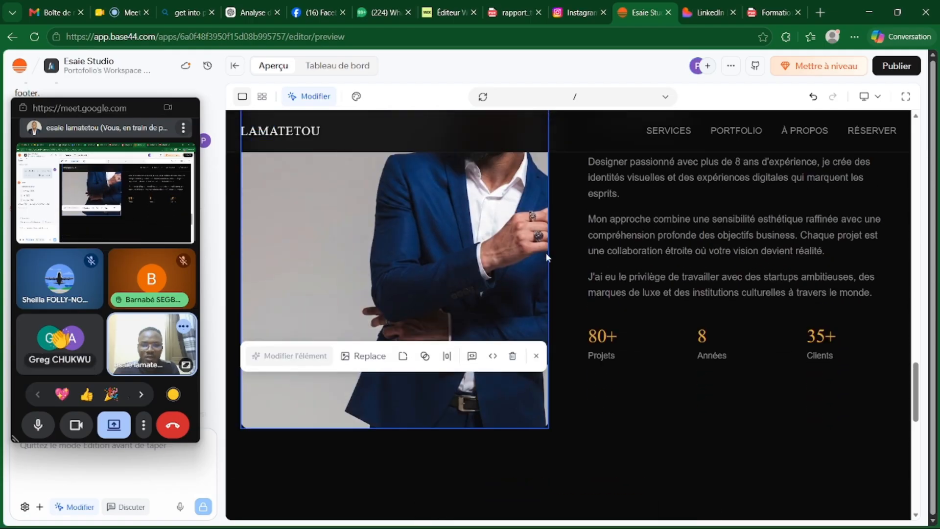
scroll(538, 260, up, 1)
scroll(494, 257, up, 2)
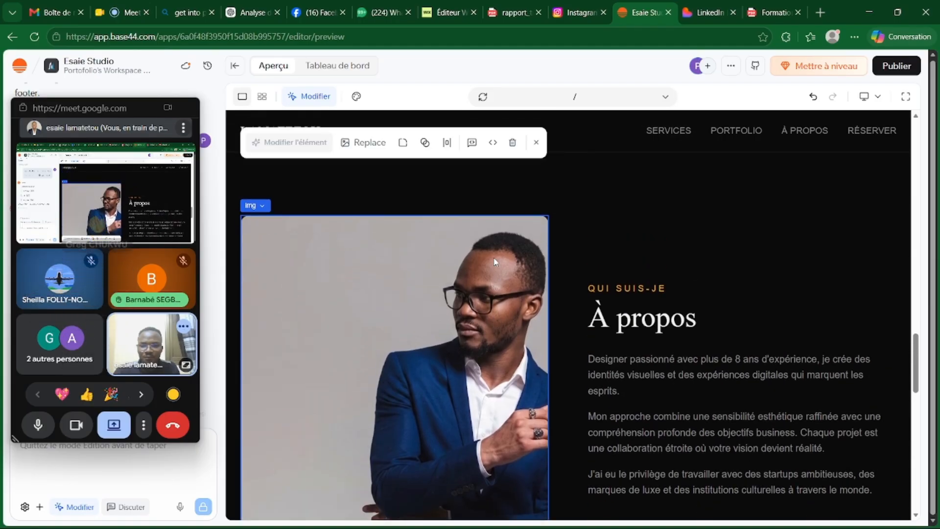
scroll(494, 262, down, 2)
scroll(519, 241, up, 2)
scroll(519, 241, up, 2)
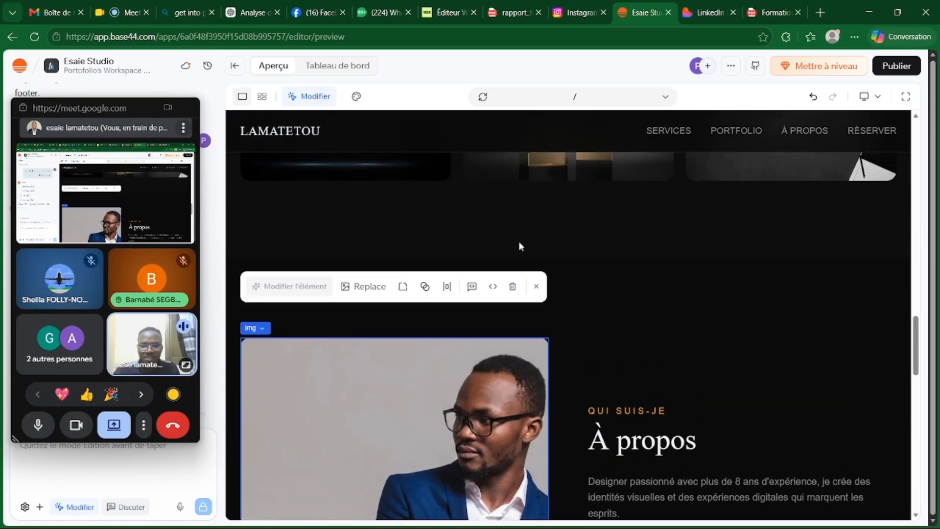
scroll(518, 242, down, 3)
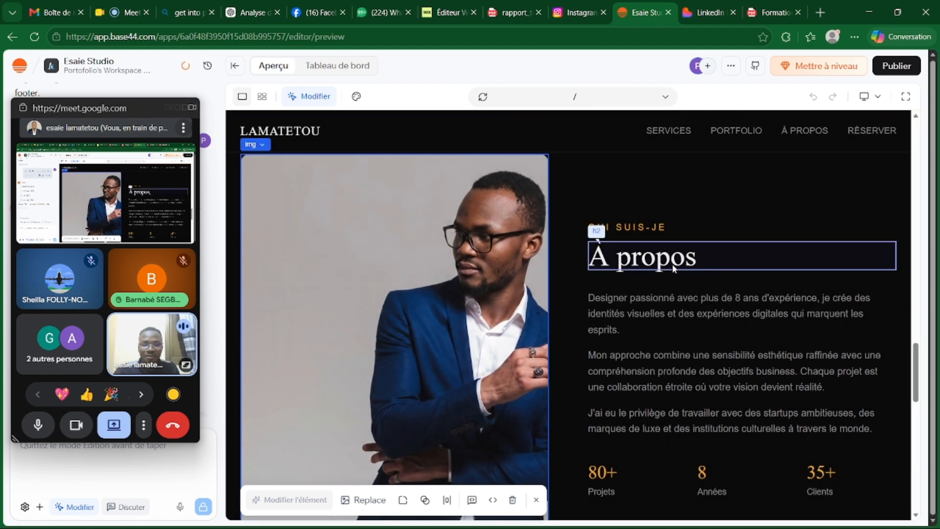
Step: Set the background color of the "Votre nom" field in the "Réserver une consultation" form to the theme's Primary color
click(625, 266)
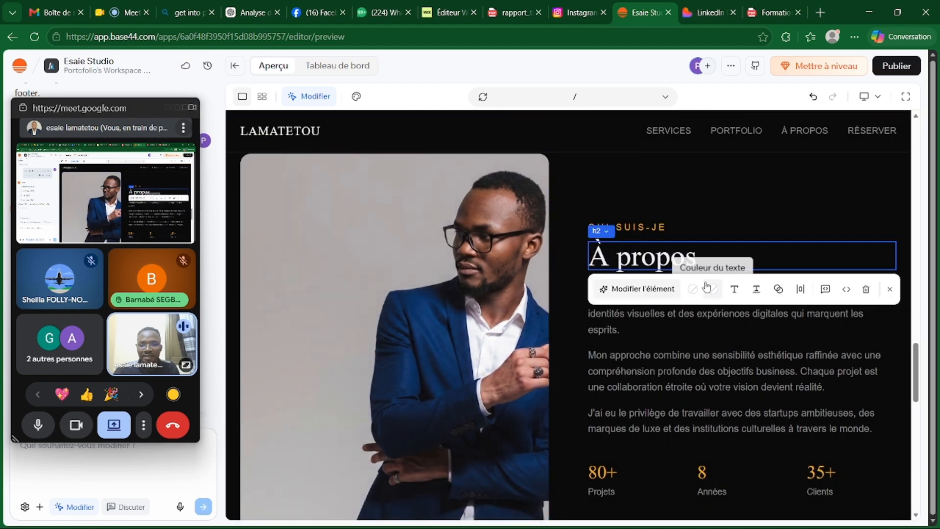
scroll(645, 319, down, 5)
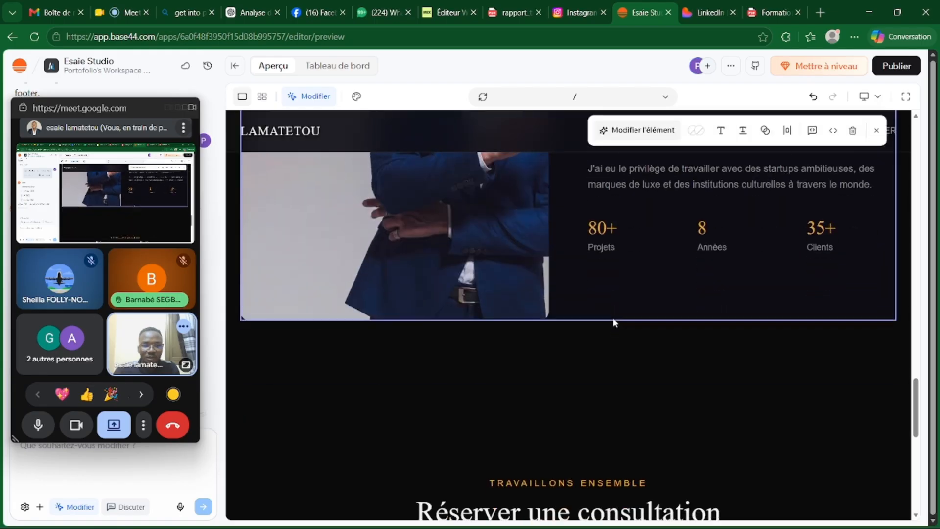
scroll(487, 285, down, 4)
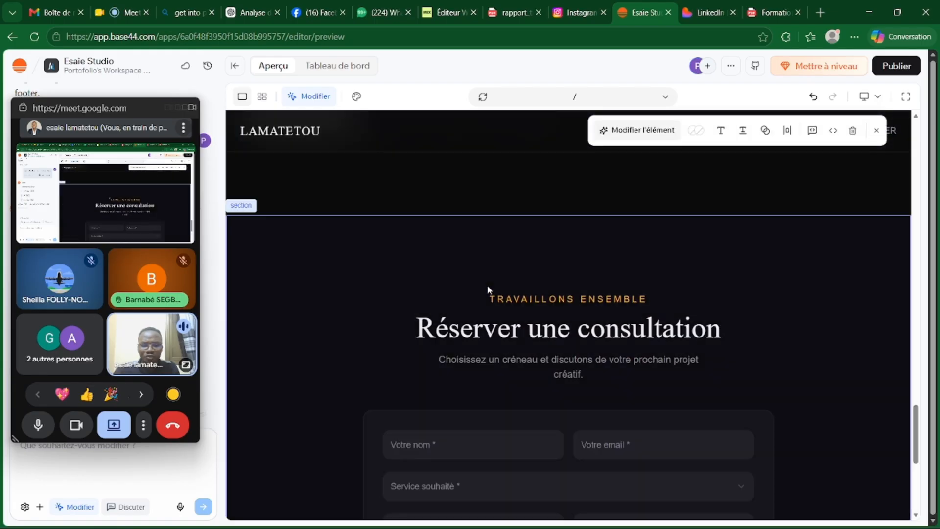
scroll(408, 319, down, 3)
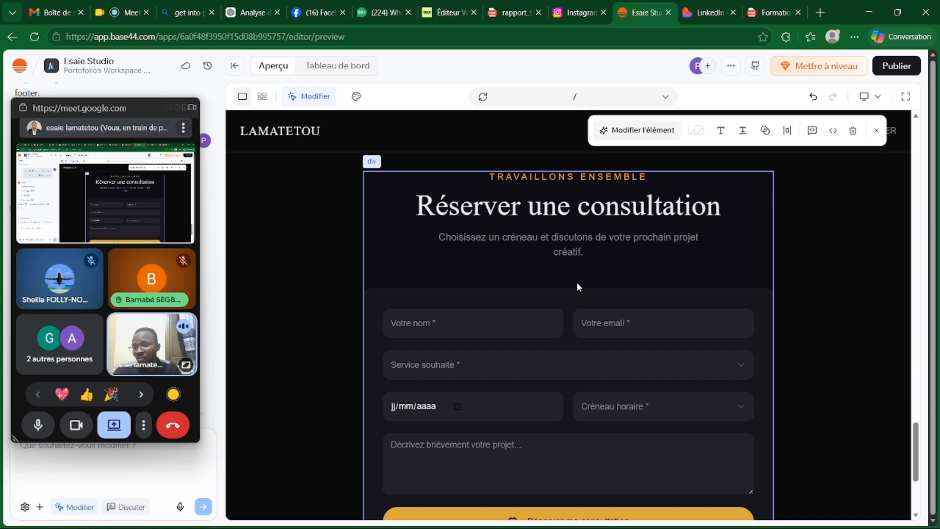
scroll(578, 287, down, 3)
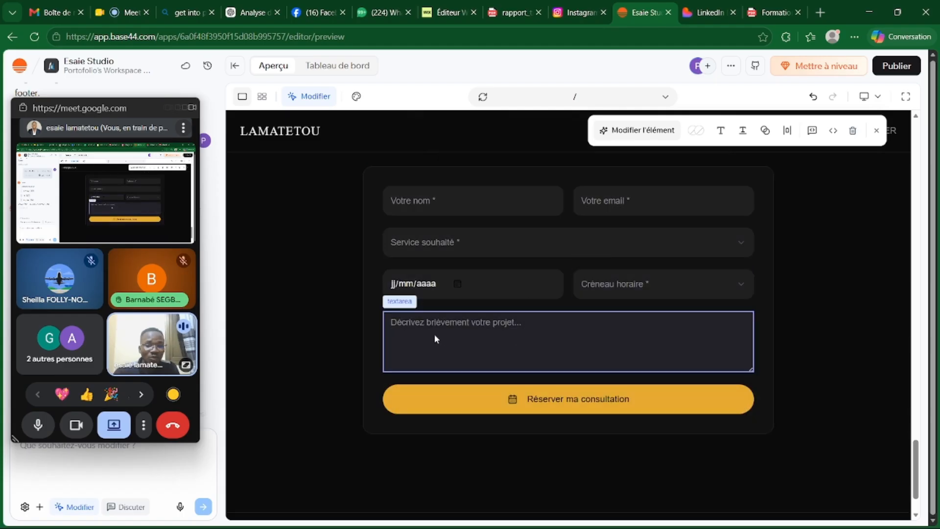
click(453, 203)
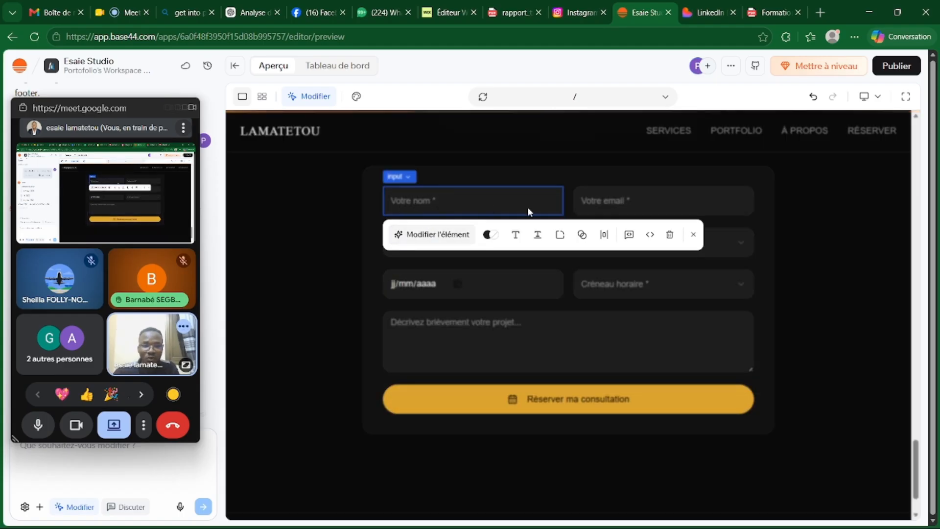
click(487, 234)
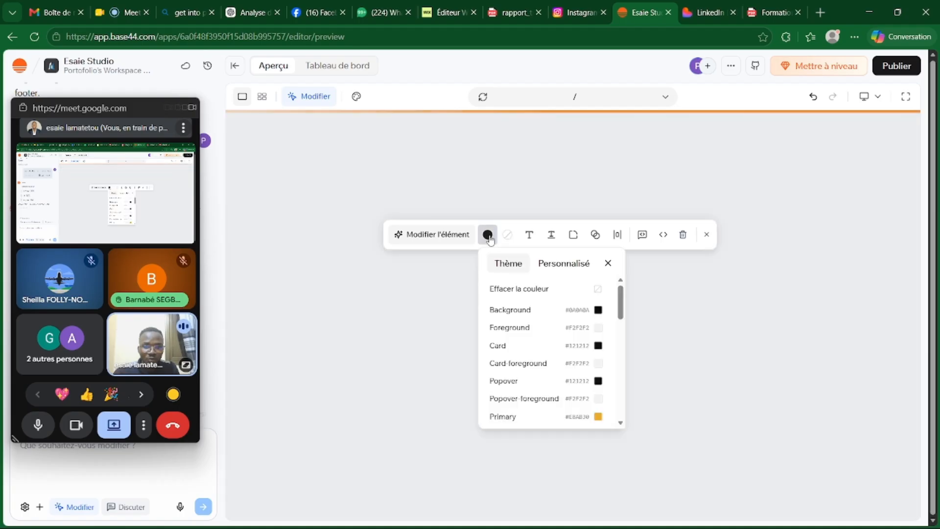
click(598, 415)
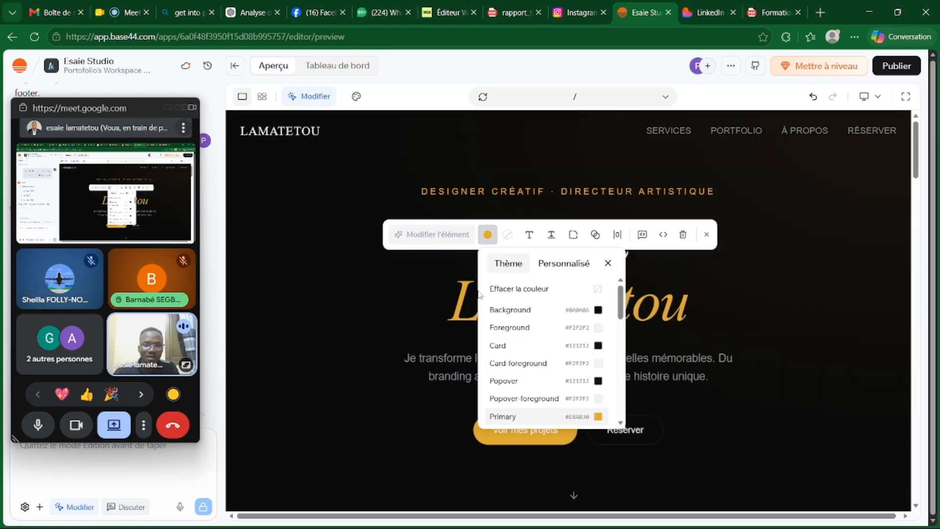
click(360, 260)
scroll(591, 306, down, 10)
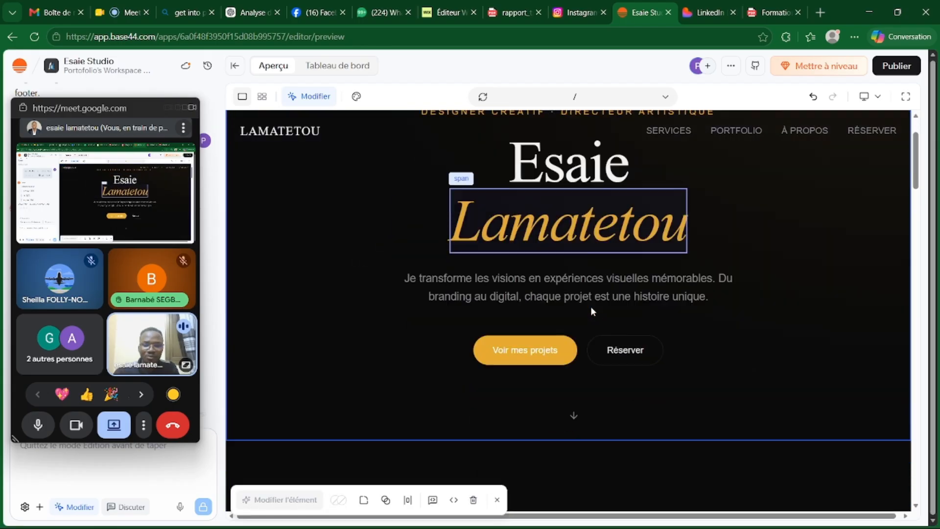
scroll(591, 306, down, 10)
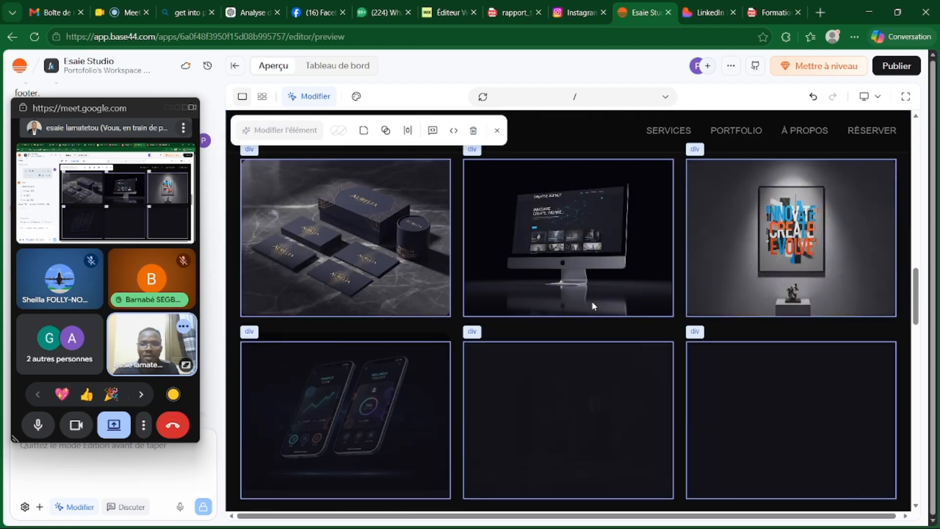
scroll(592, 301, up, 4)
scroll(672, 344, down, 6)
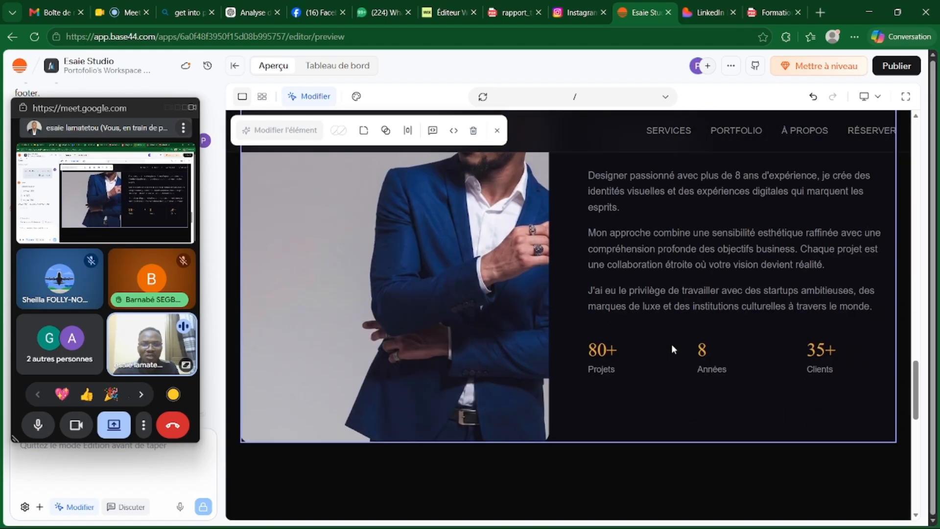
Step: Search the web for "base 44" in a new tab, open the Base44 site and uncover its app description prompt box
click(821, 13)
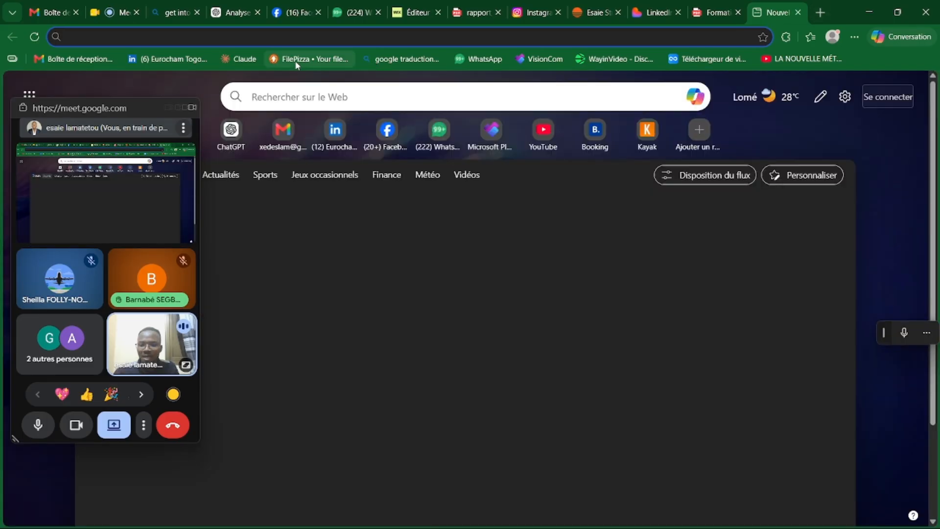
text(bASE)
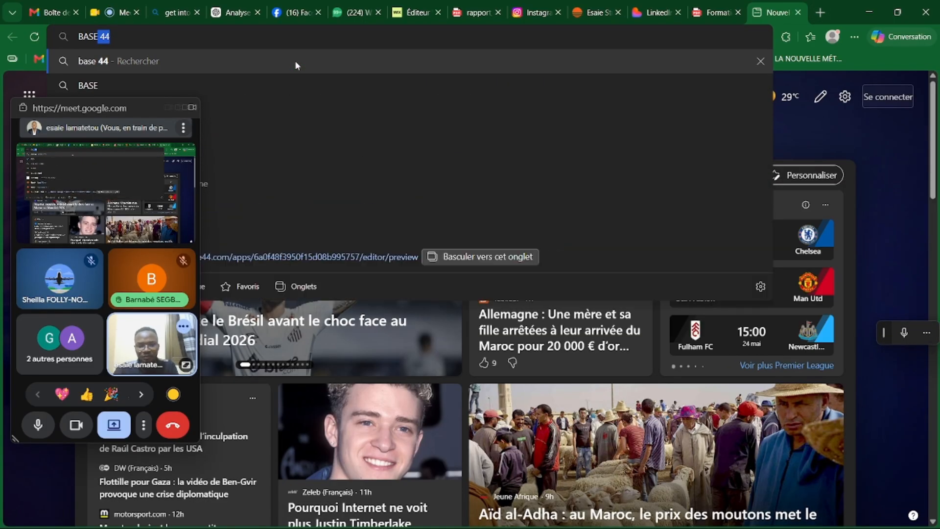
click(296, 65)
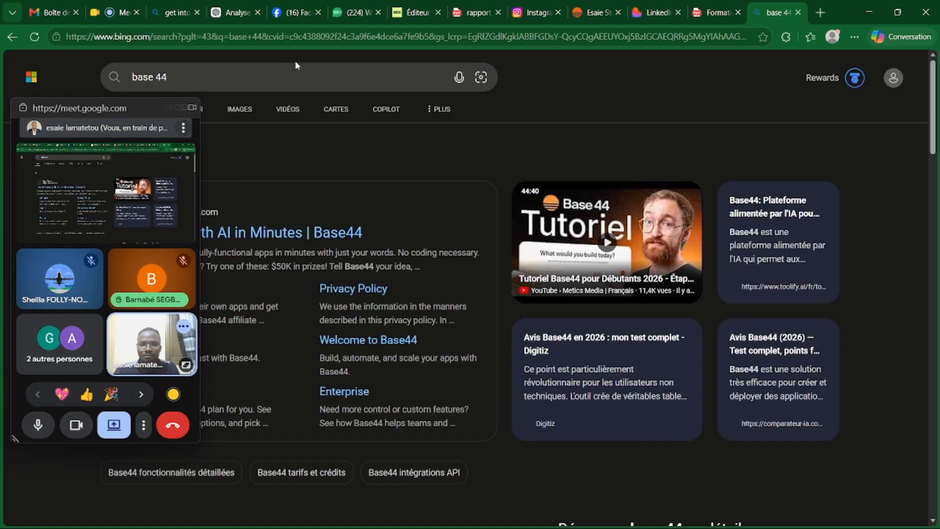
drag(59, 108, 793, 101)
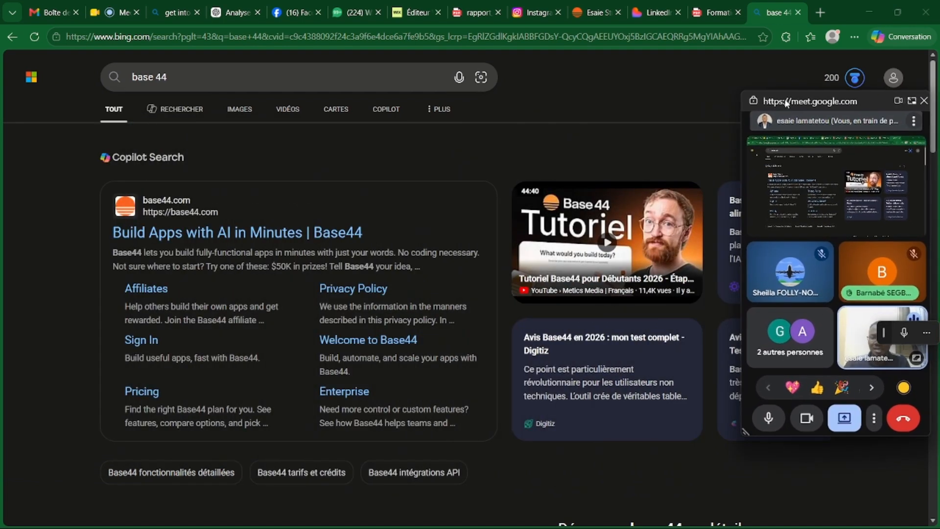
click(159, 212)
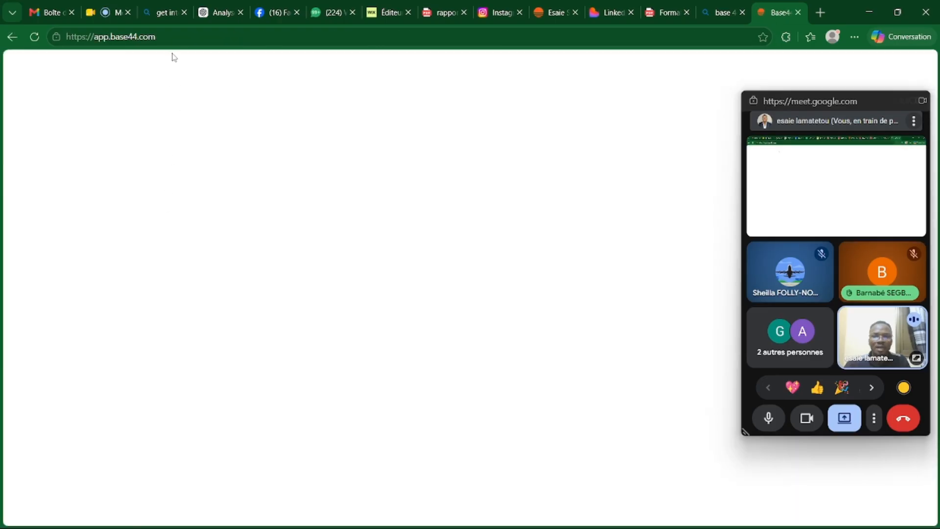
click(175, 37)
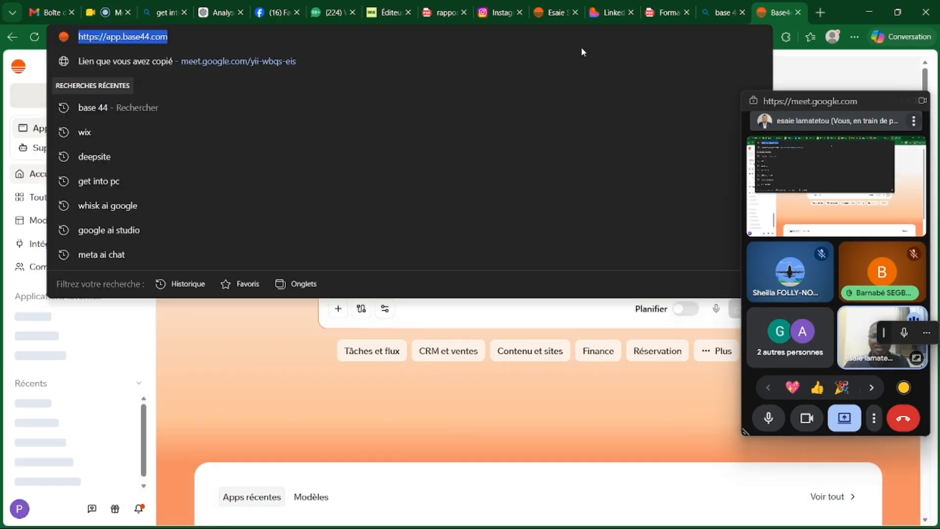
click(848, 56)
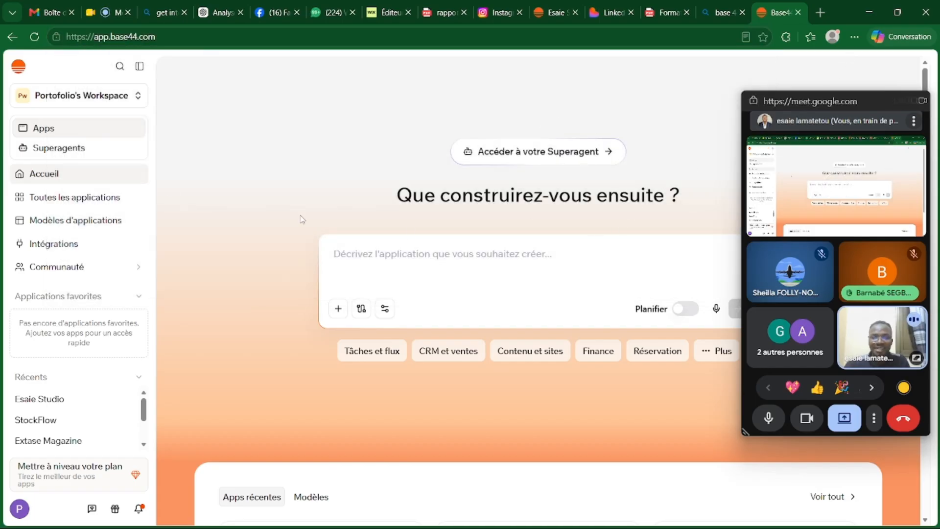
drag(782, 106, 47, 214)
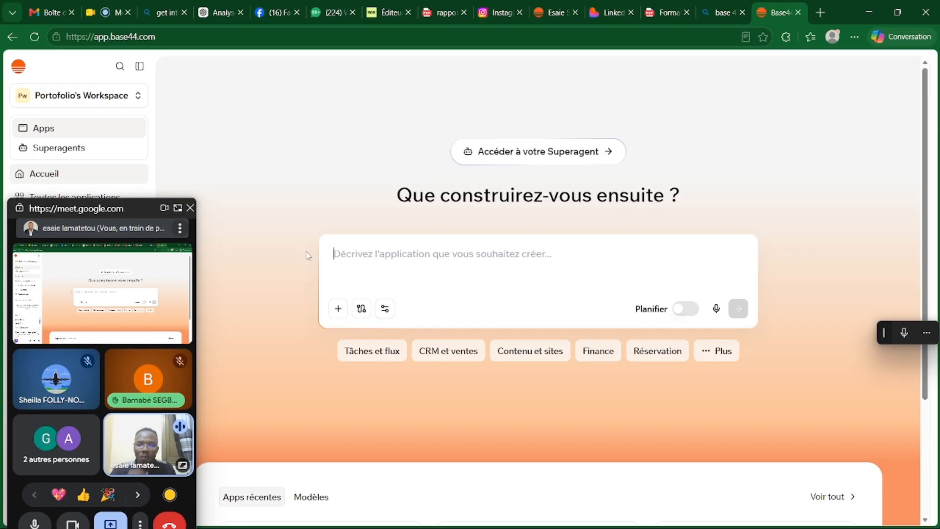
Step: Ask ChatGPT in a new chat: "JE VEUX créer un site internet d'une ONG qui est dans le handicap . un site vitrine . aide moi à structurer le site"
click(219, 13)
click(75, 97)
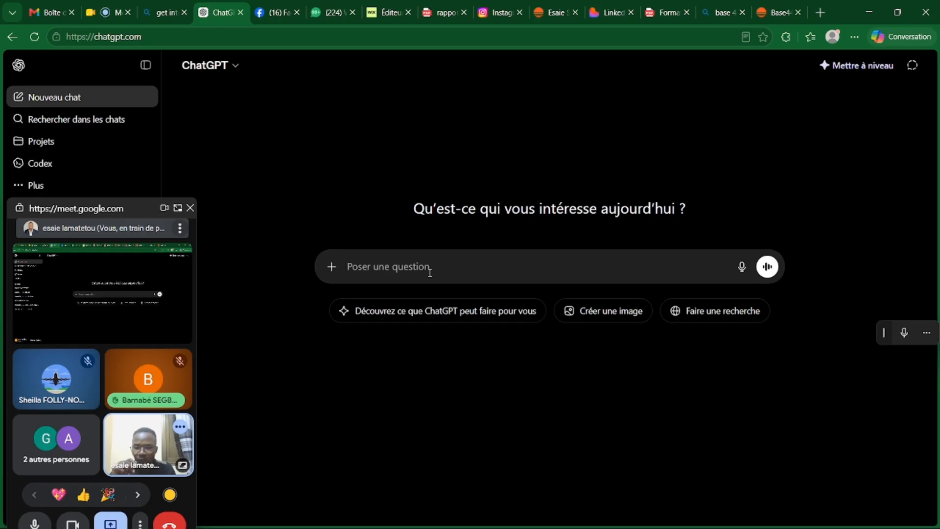
text(JE VEUX)
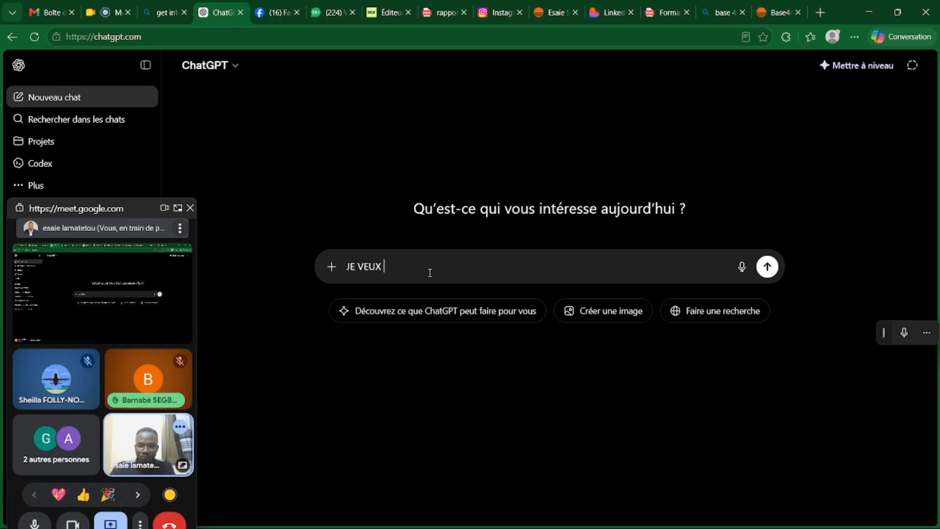
key(Caps_Lock)
text(créer)
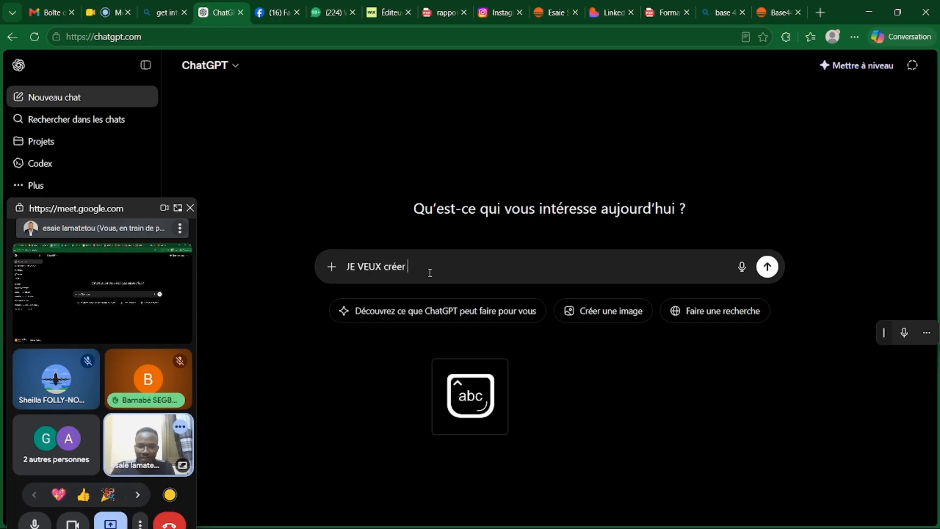
text( un site inter)
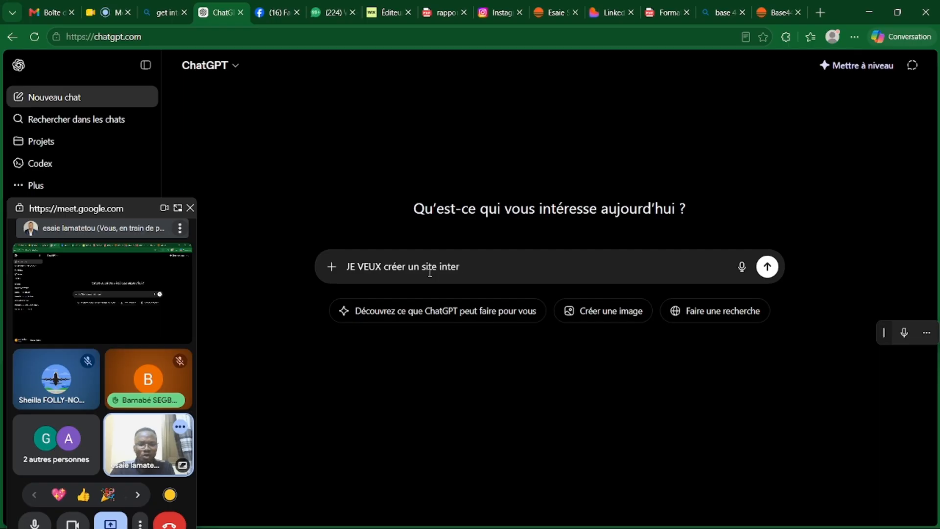
text(ne)
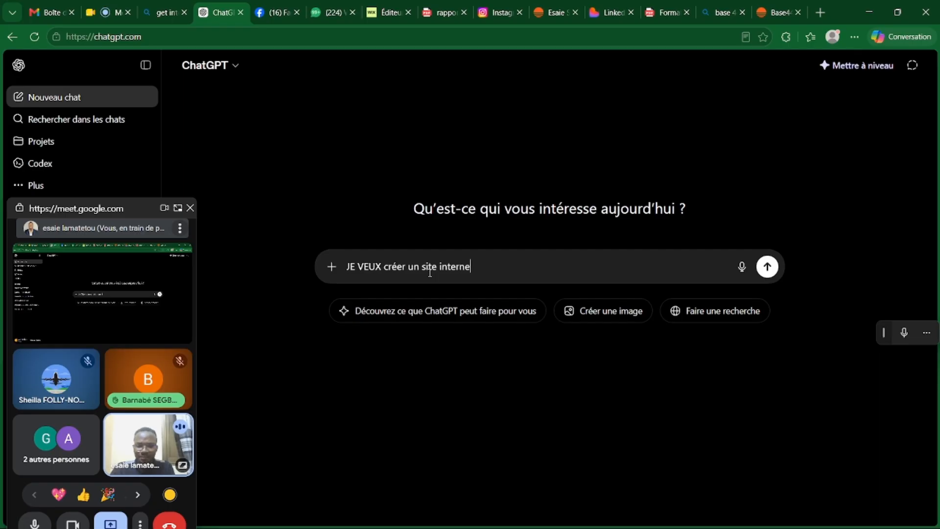
text(t d'u)
text(d'une)
key(Caps_Lock)
text(ONG)
key(Caps_Lock)
text(qui est )
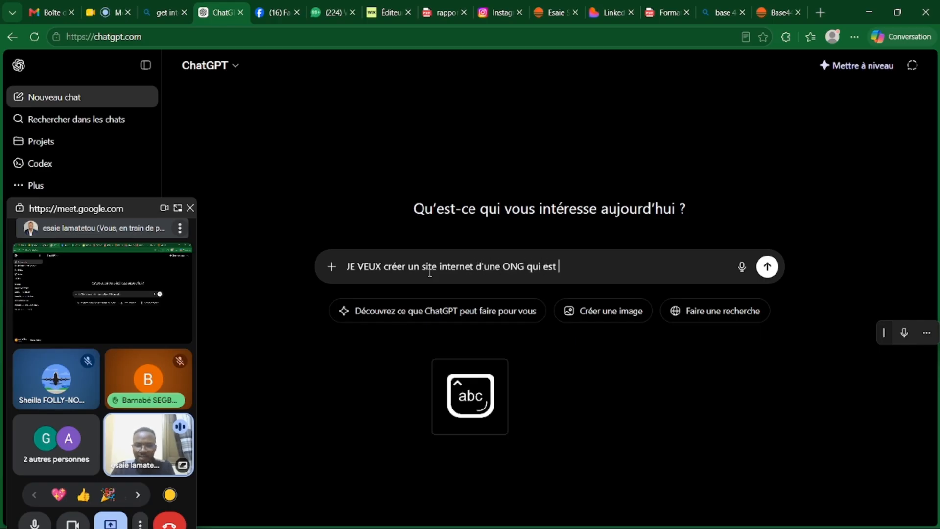
text(dans l)
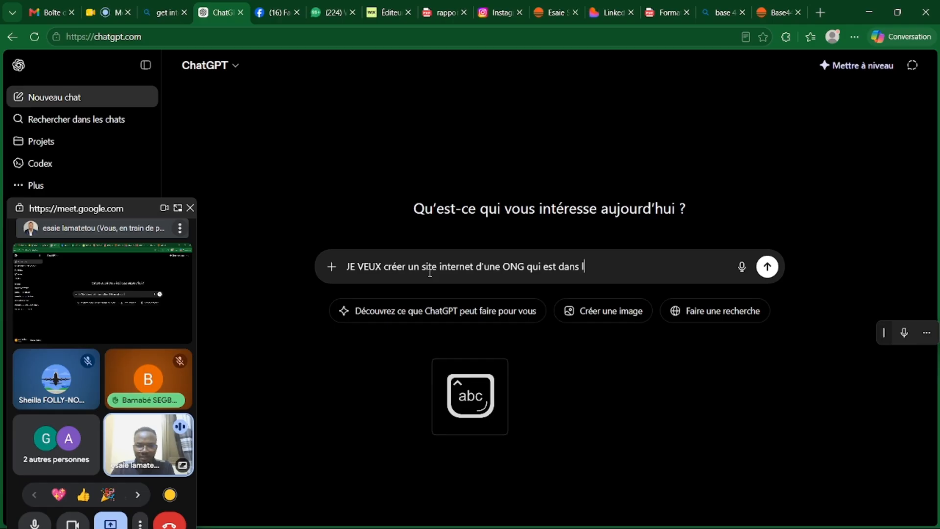
text(a hab)
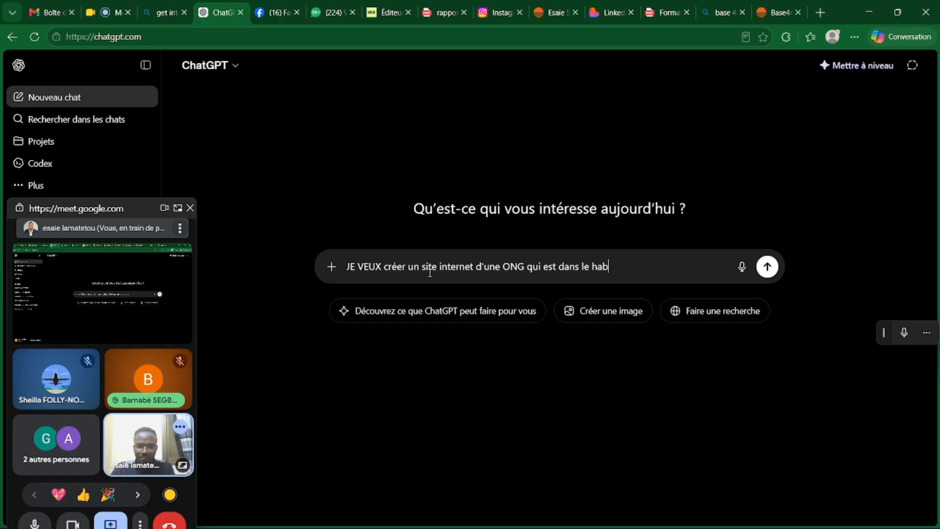
text(ndicp)
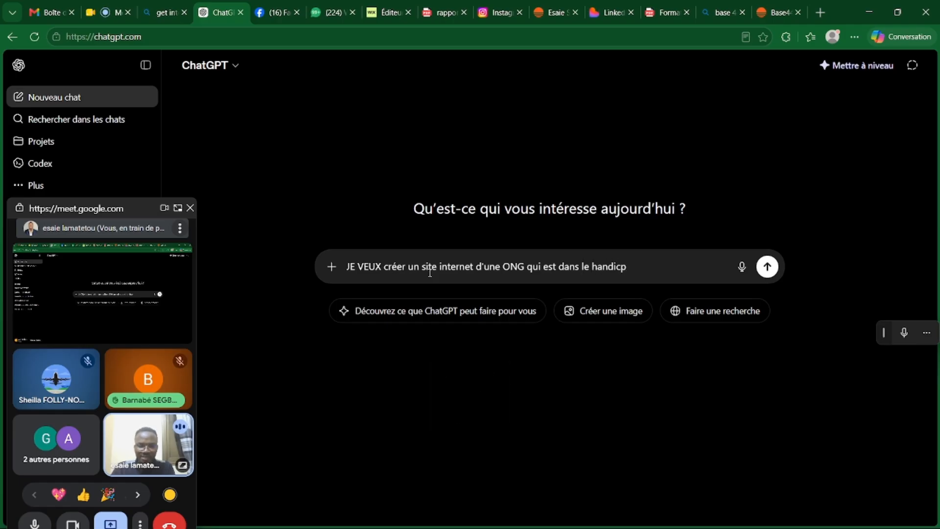
key(BackSpace)
text(ap . un site )
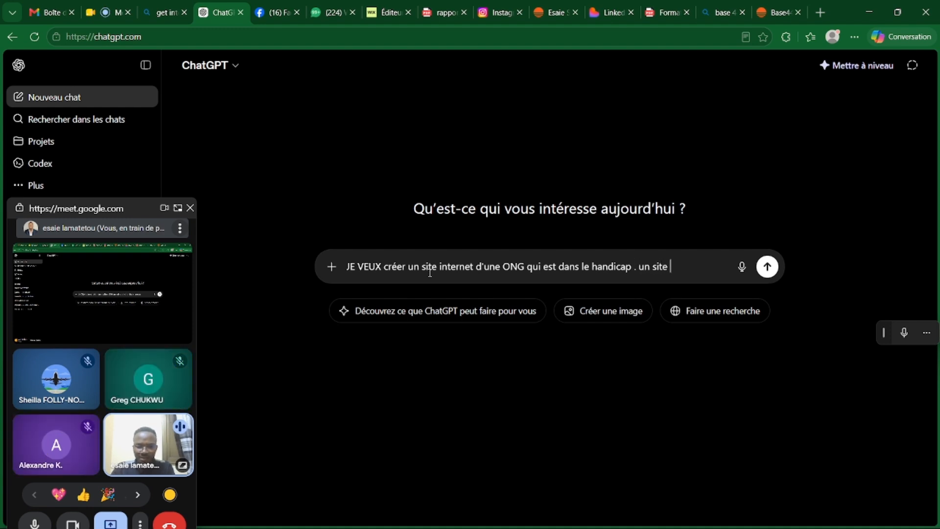
text(vitri)
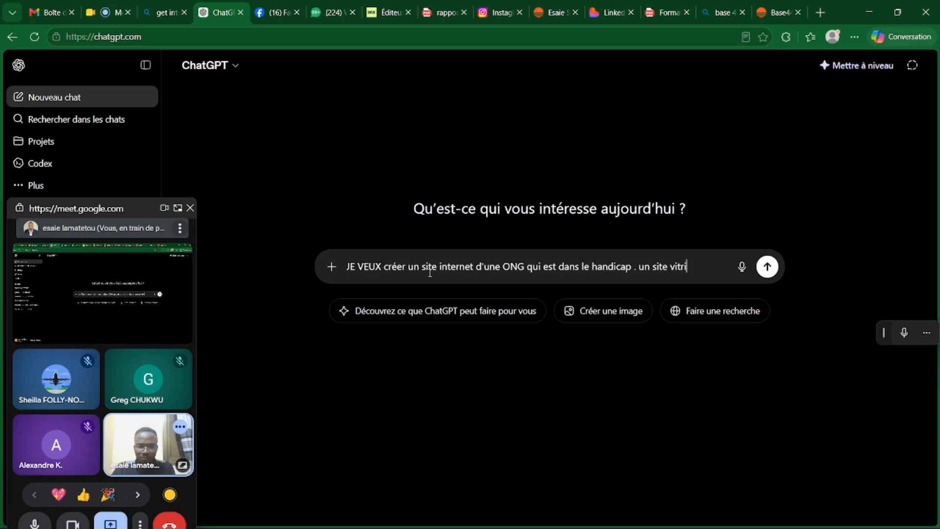
text(ne . aide p)
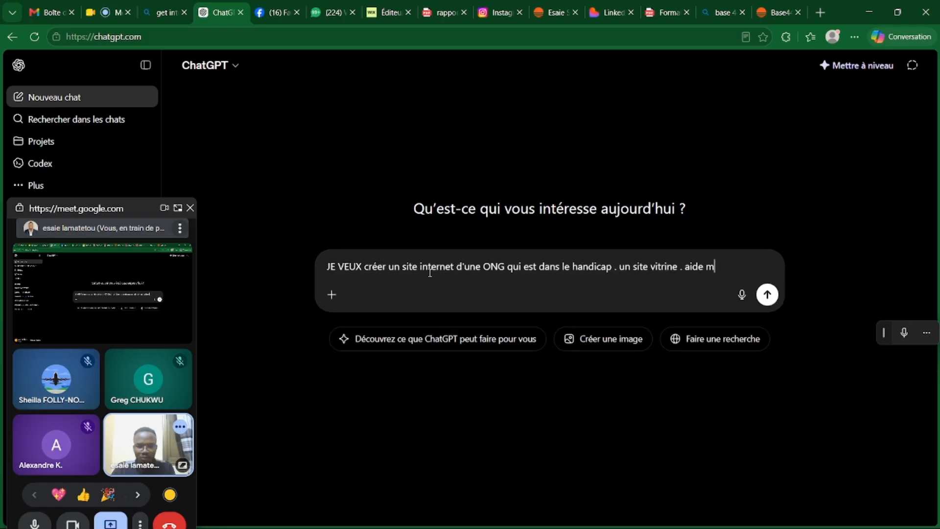
text(oi à structurer le si)
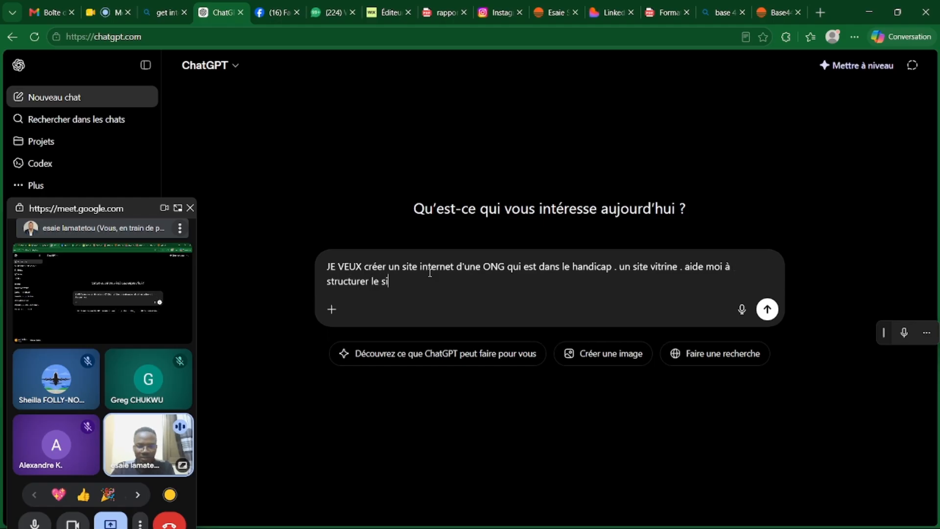
text(te)
key(Return)
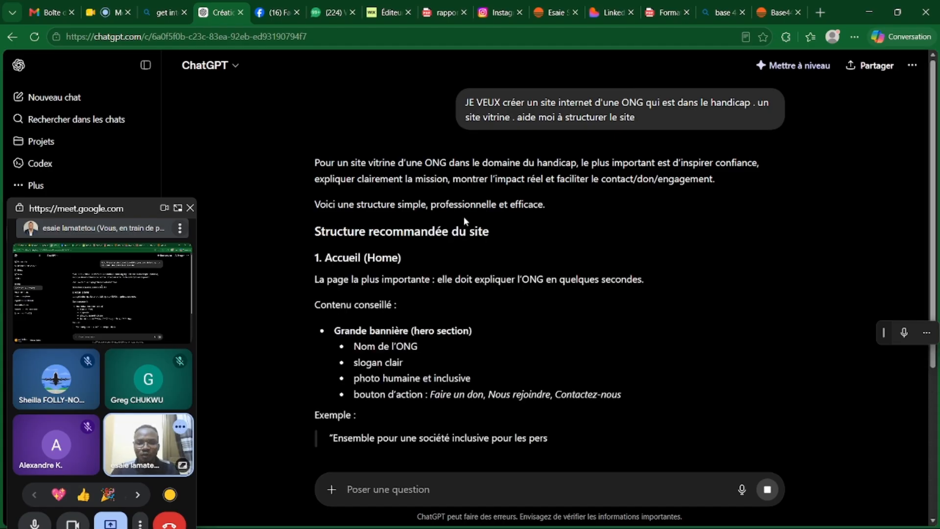
Step: Read through ChatGPT's recommended site structure, from the home page sections to the footer, main menu and wireframe
scroll(481, 220, down, 2)
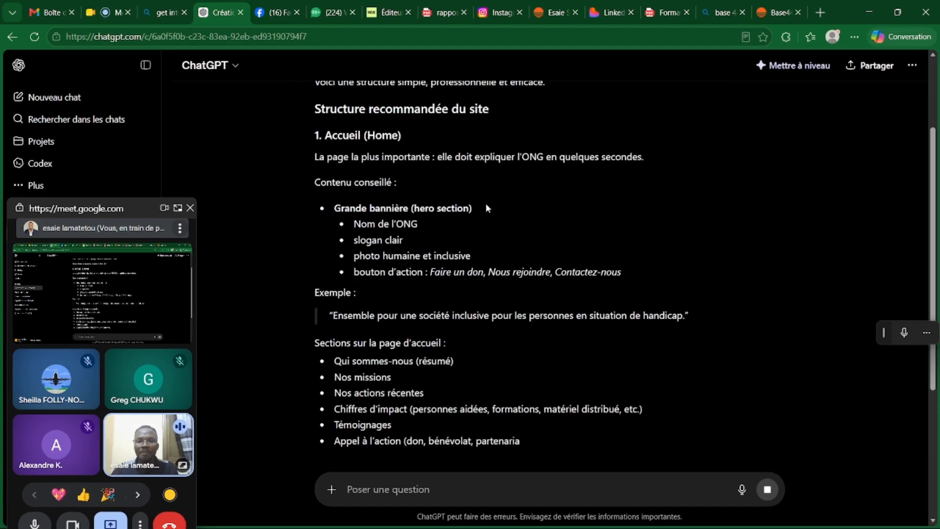
scroll(487, 216, down, 2)
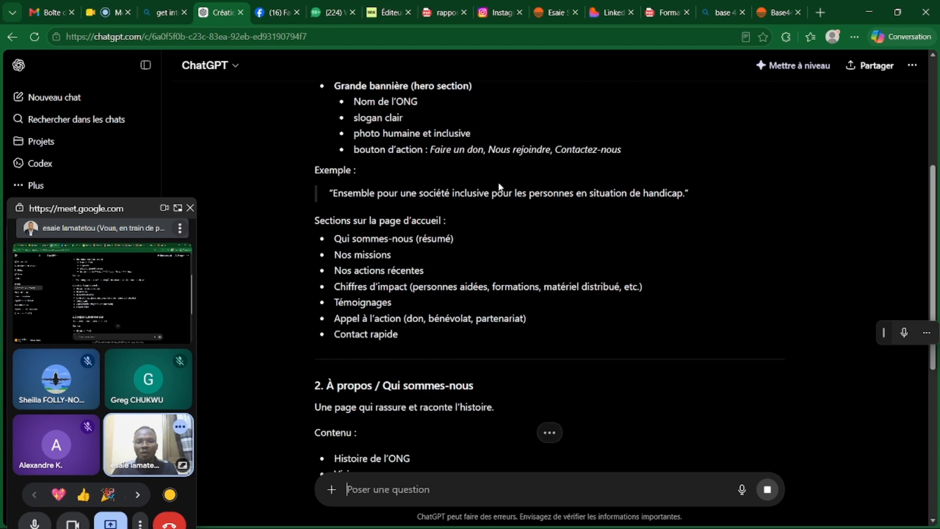
scroll(498, 189, down, 4)
scroll(499, 186, down, 3)
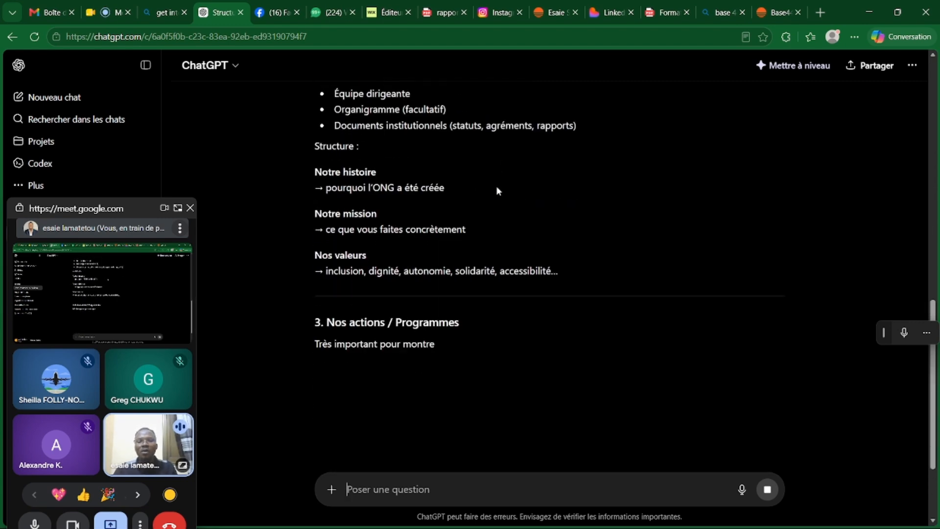
scroll(493, 191, down, 2)
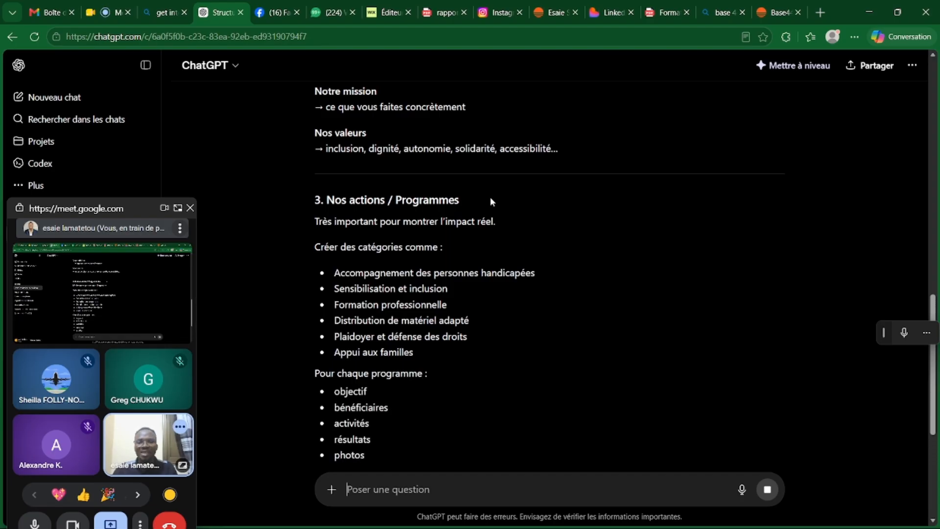
scroll(492, 201, down, 6)
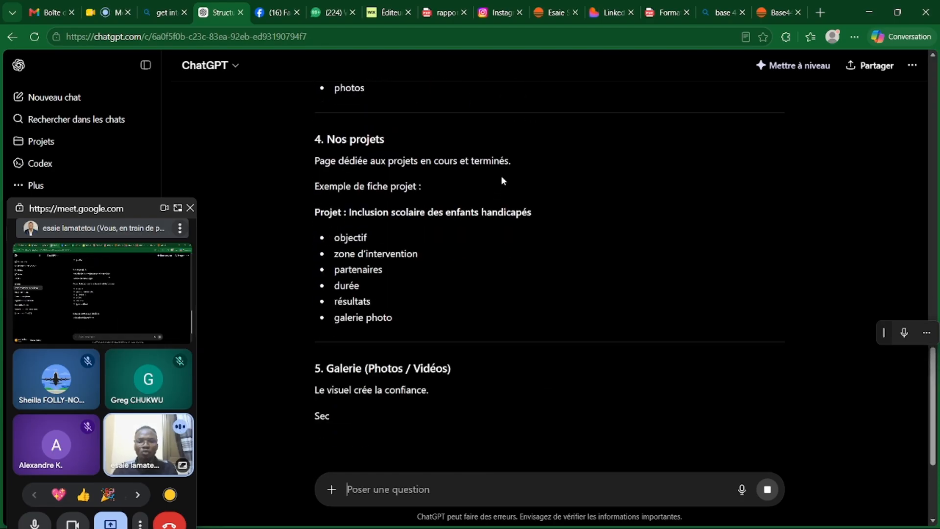
scroll(498, 192, down, 5)
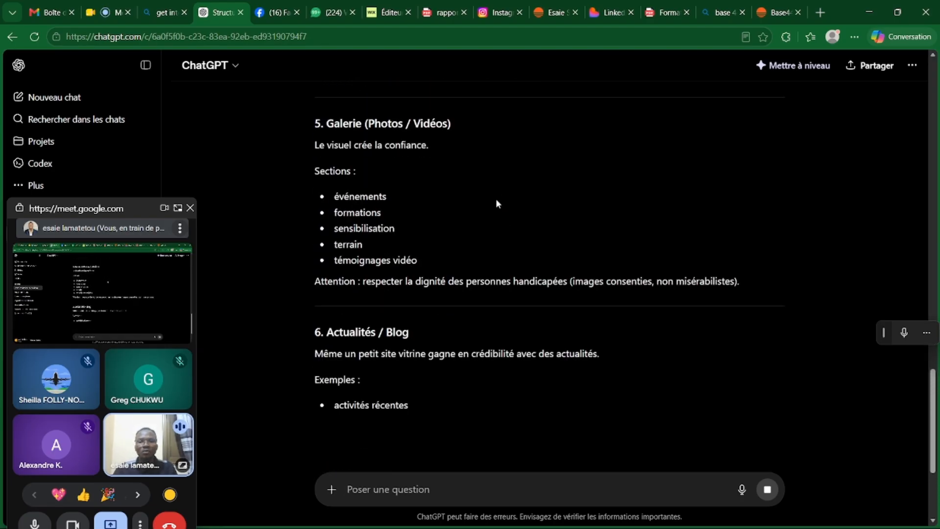
scroll(496, 195, down, 4)
scroll(493, 207, down, 3)
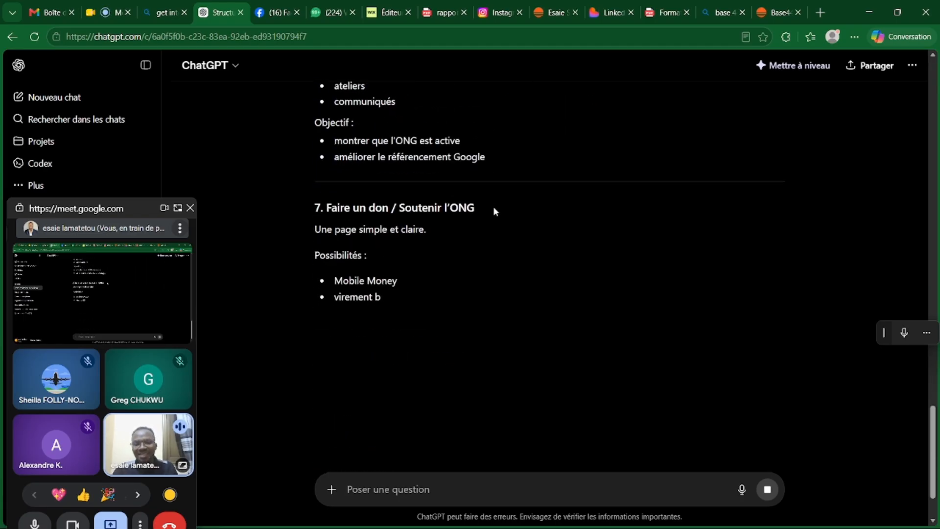
scroll(491, 200, up, 20)
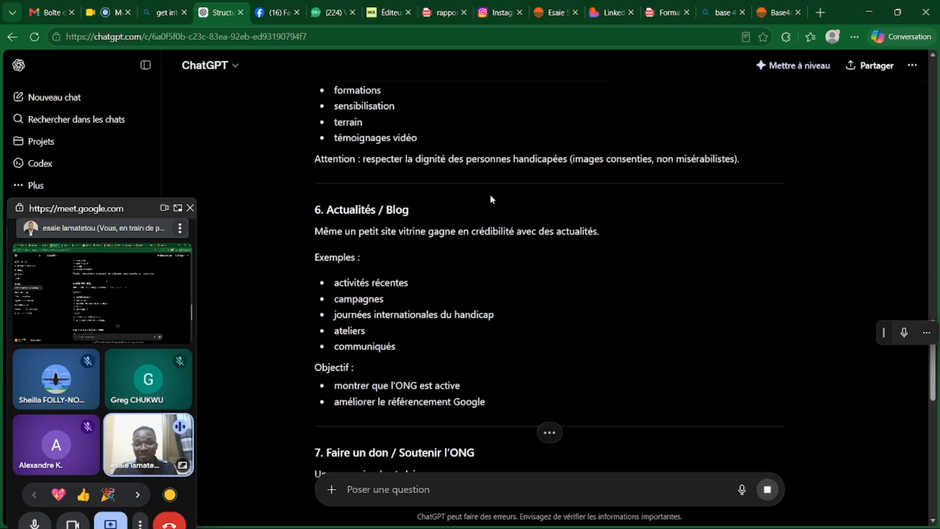
scroll(491, 204, up, 5)
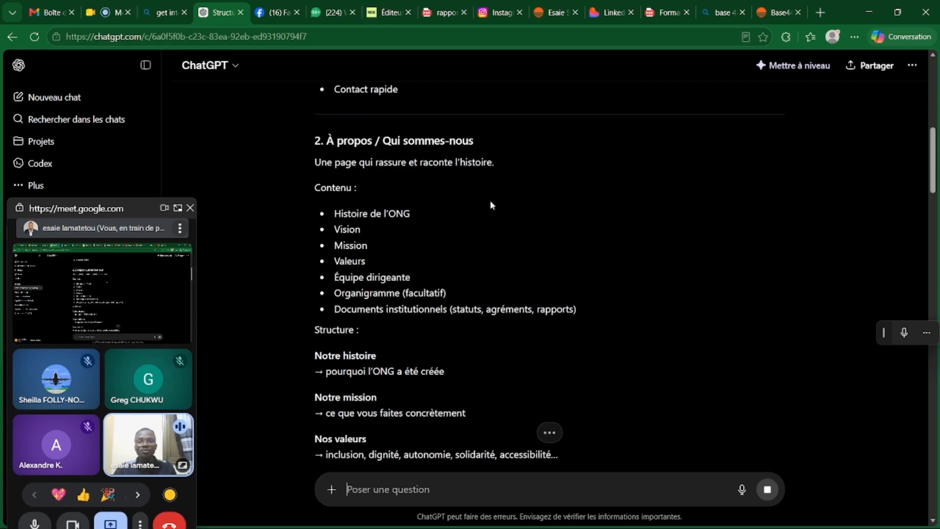
scroll(490, 201, up, 5)
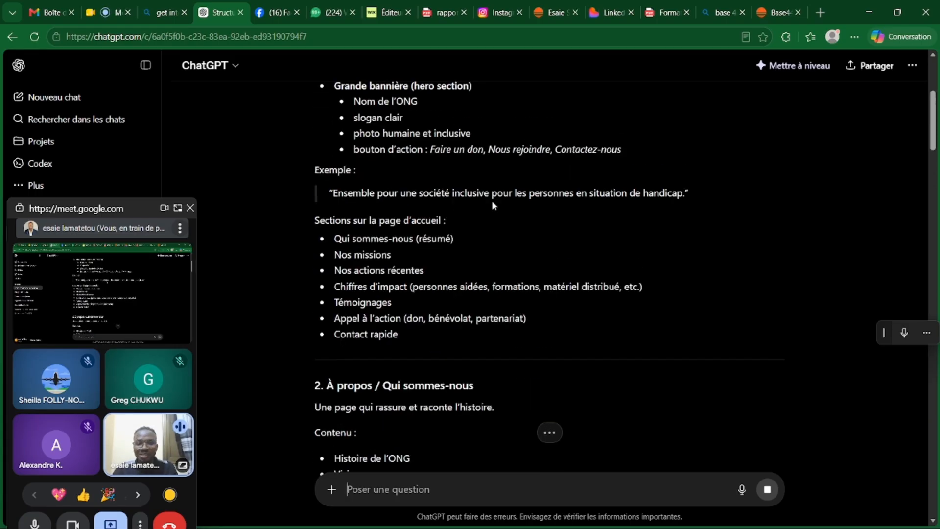
scroll(495, 189, up, 3)
scroll(497, 186, up, 2)
scroll(495, 191, down, 15)
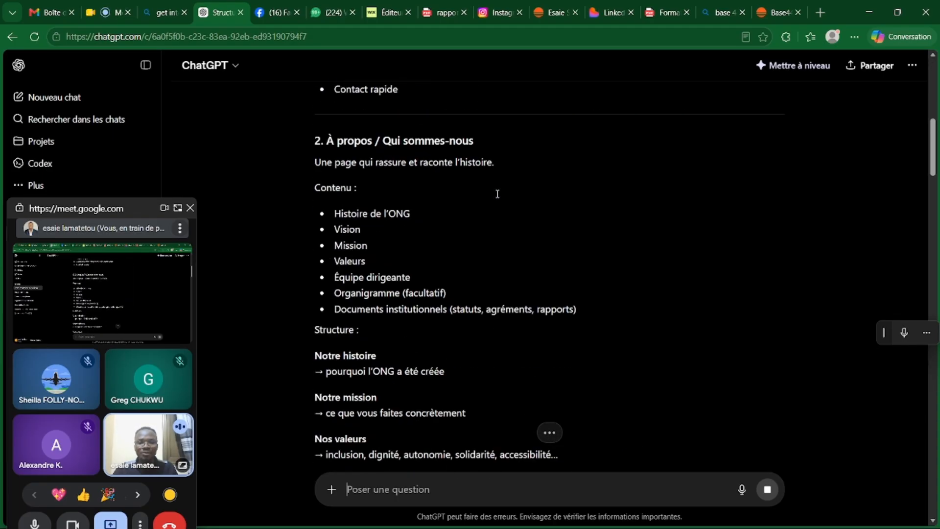
scroll(497, 194, down, 20)
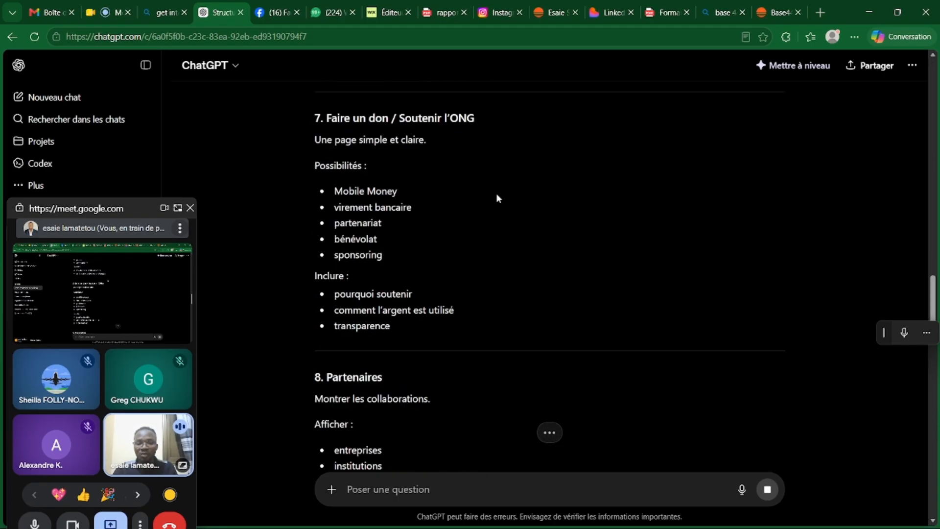
scroll(496, 194, down, 15)
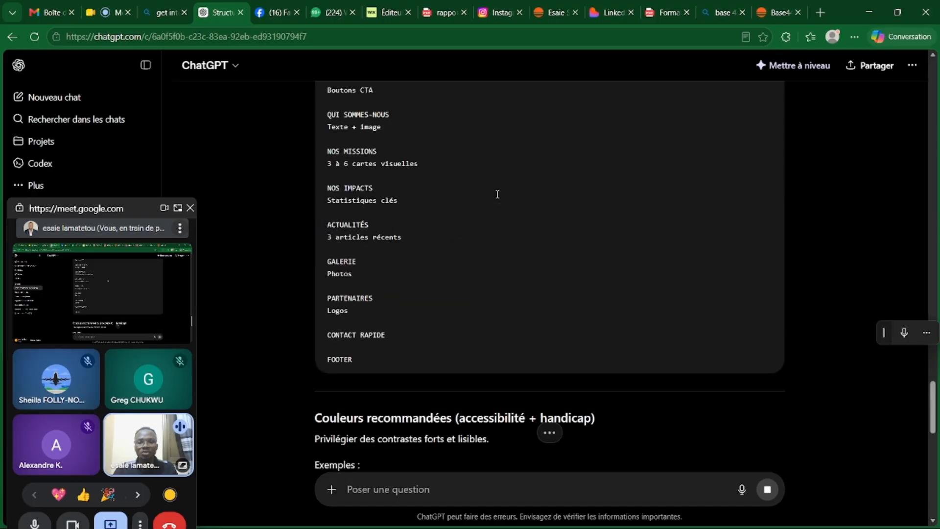
scroll(497, 195, up, 4)
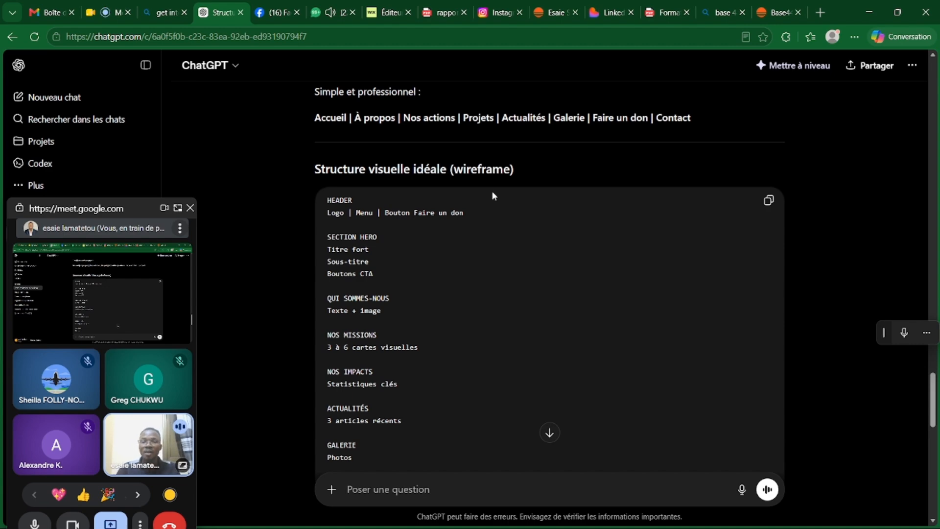
scroll(491, 192, up, 4)
scroll(479, 176, up, 3)
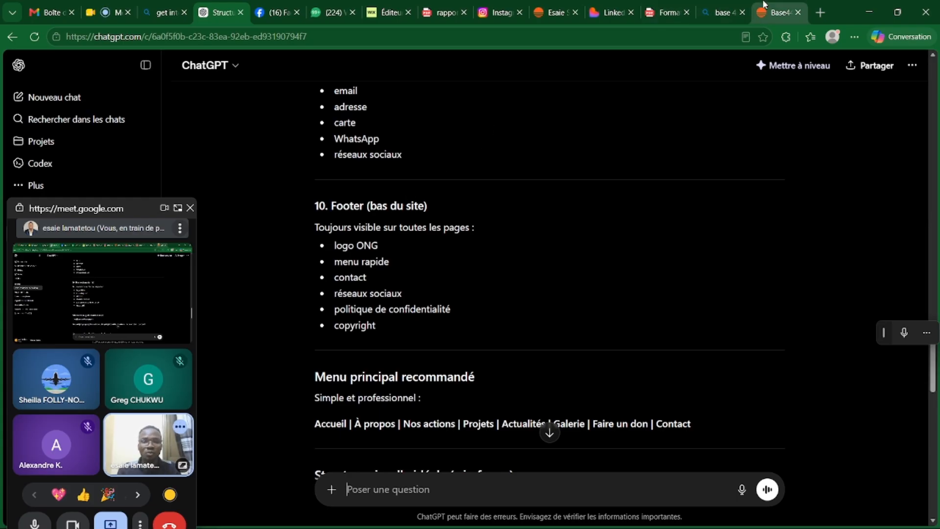
Step: Revisit the Base44 app description prompt box, return to ChatGPT and review the partners section and the wireframe of the NGO site
click(777, 6)
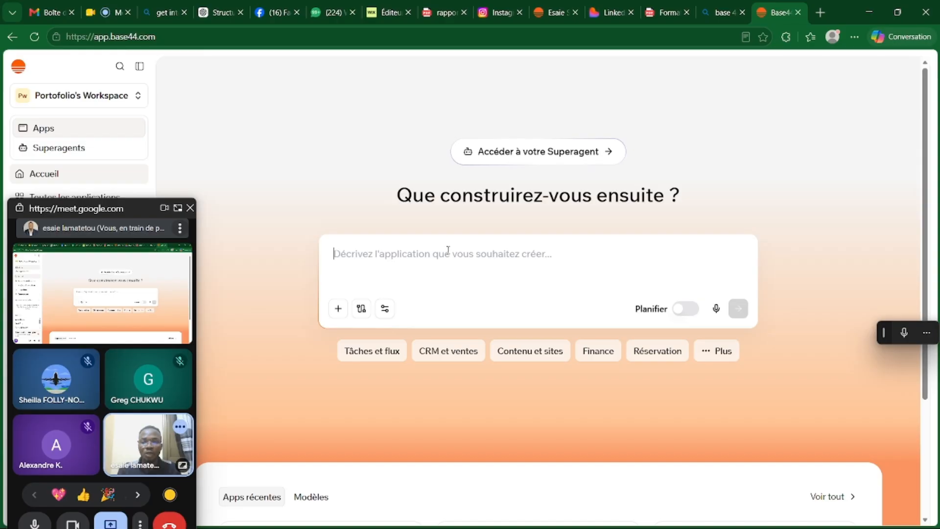
click(721, 12)
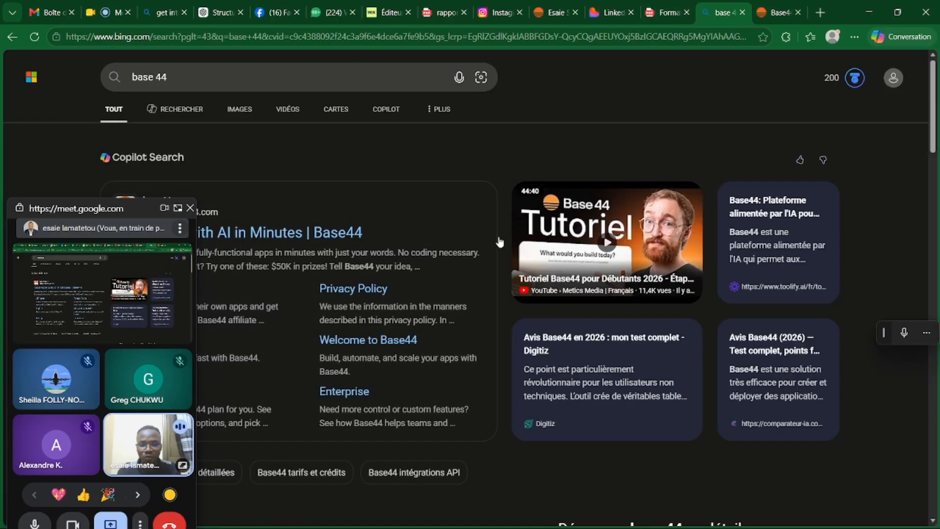
click(221, 12)
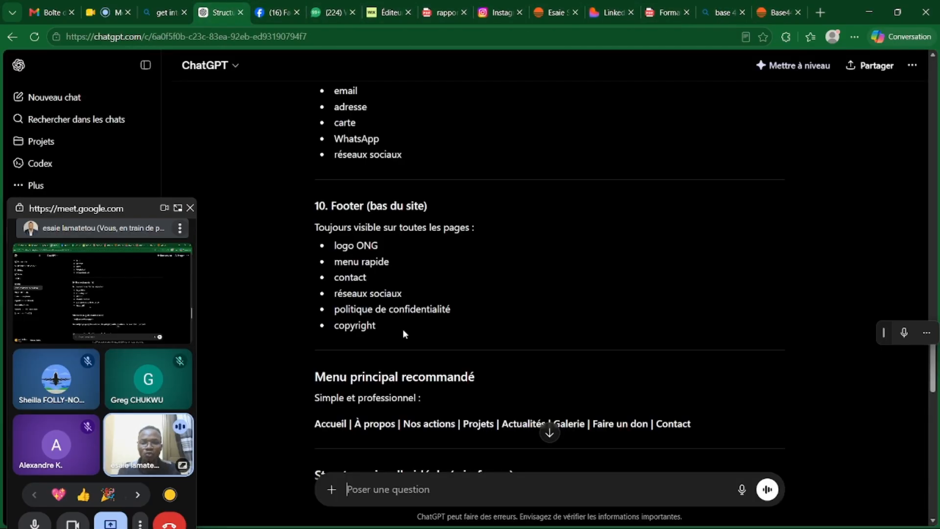
scroll(405, 325, up, 5)
scroll(409, 326, up, 3)
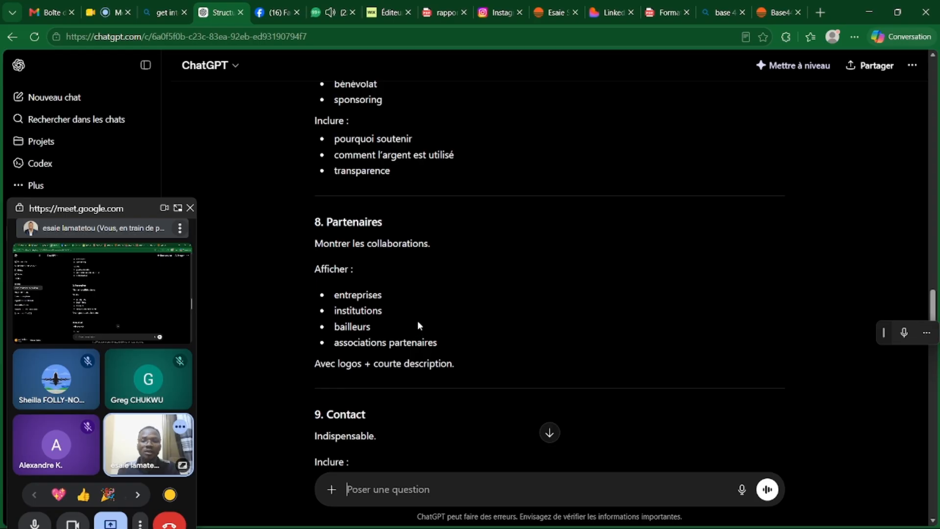
scroll(417, 323, down, 5)
scroll(414, 350, down, 8)
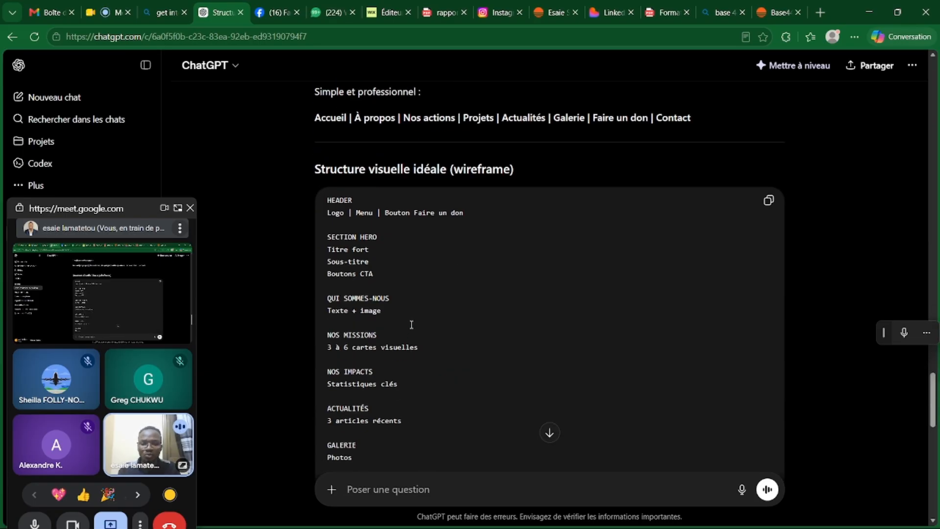
scroll(449, 187, down, 2)
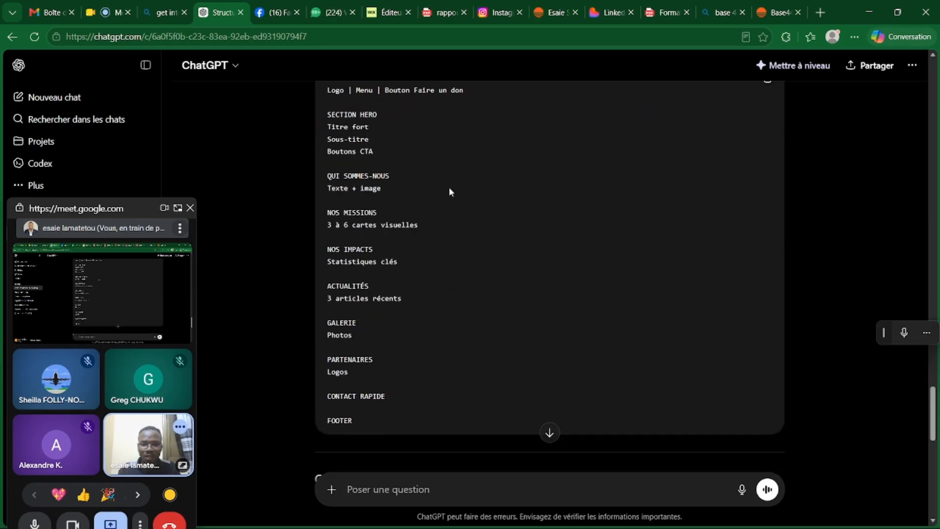
Step: Review the wireframe, the recommended accessible colours and the final site tree in ChatGPT's answer
scroll(490, 235, up, 4)
scroll(510, 261, down, 14)
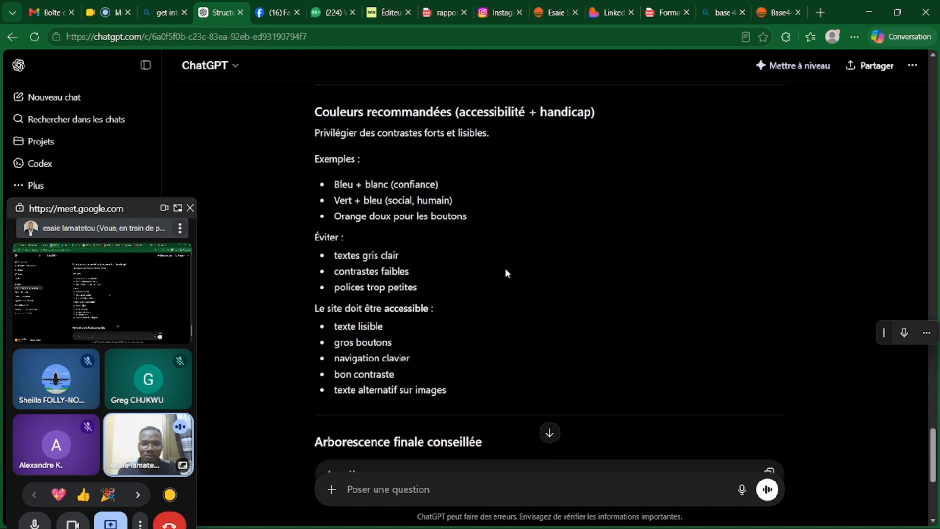
scroll(527, 260, up, 11)
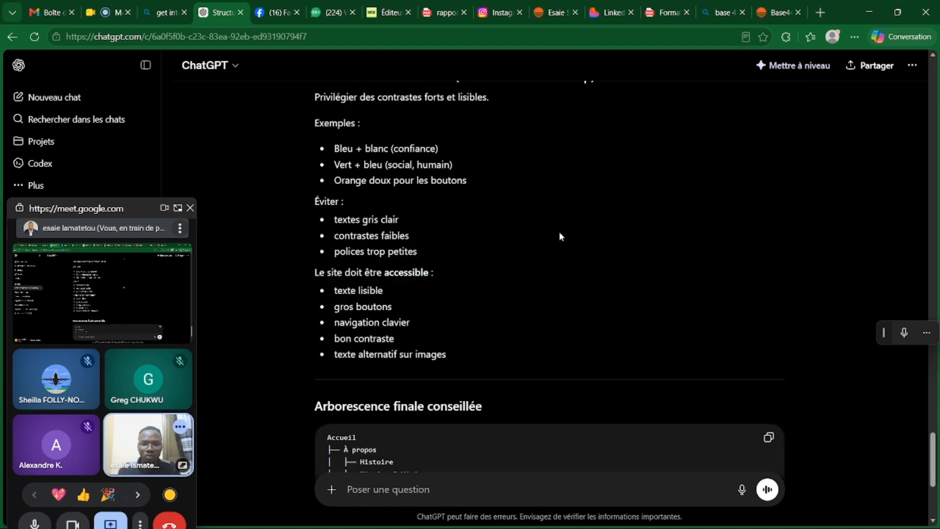
scroll(514, 231, up, 4)
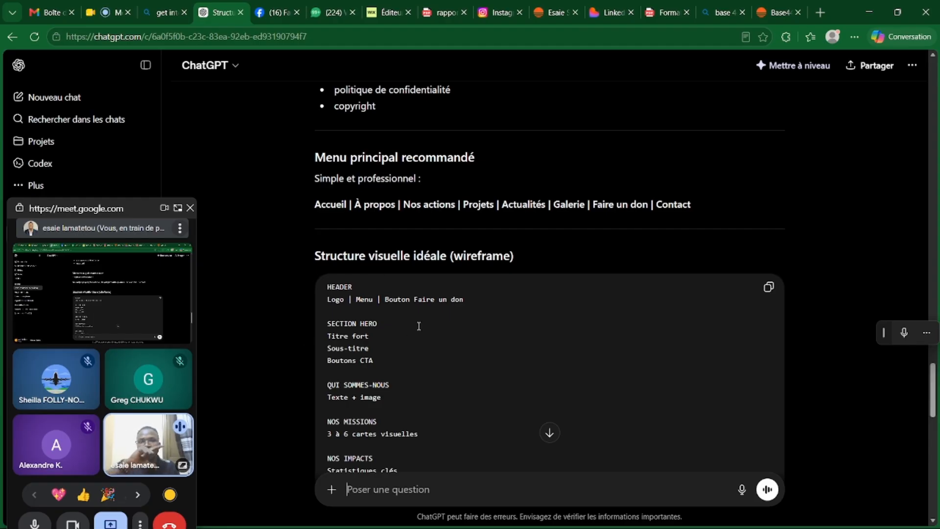
scroll(422, 322, down, 2)
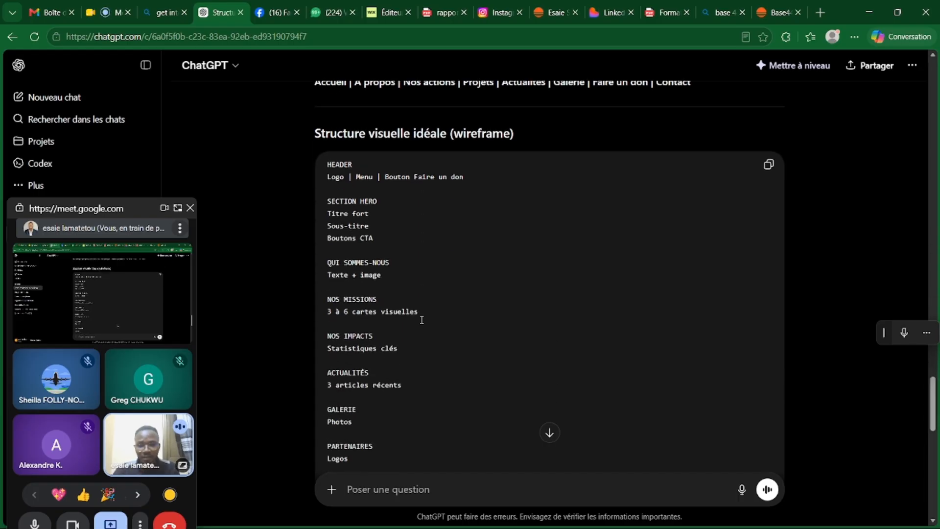
scroll(406, 257, down, 1)
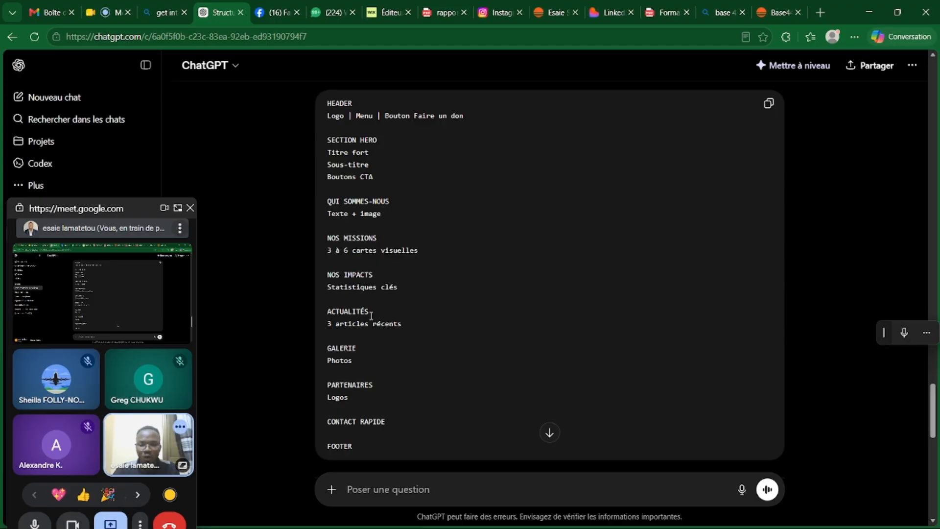
scroll(371, 316, down, 2)
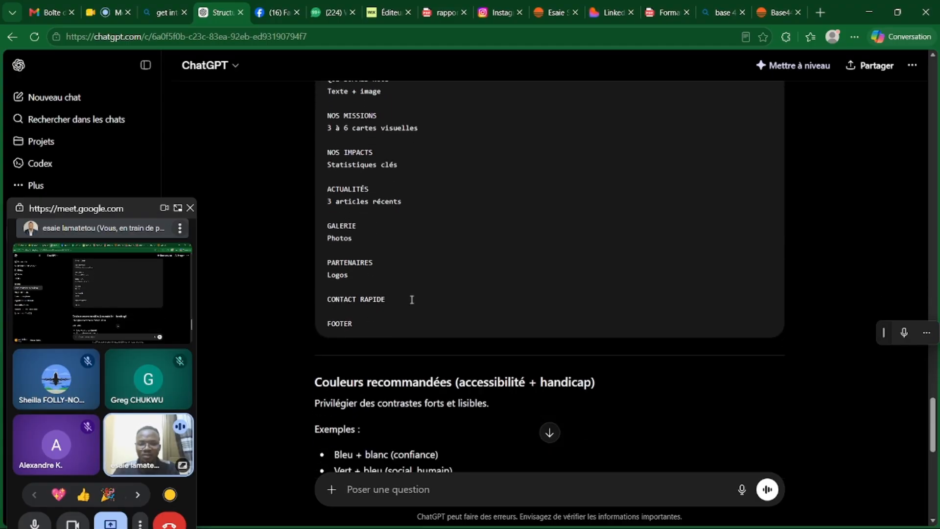
scroll(403, 304, down, 3)
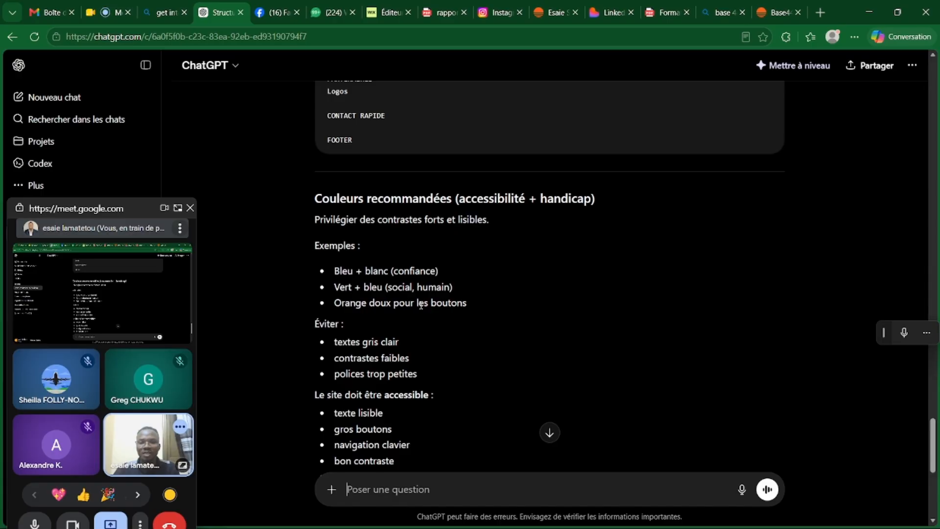
scroll(421, 306, down, 3)
scroll(439, 303, down, 3)
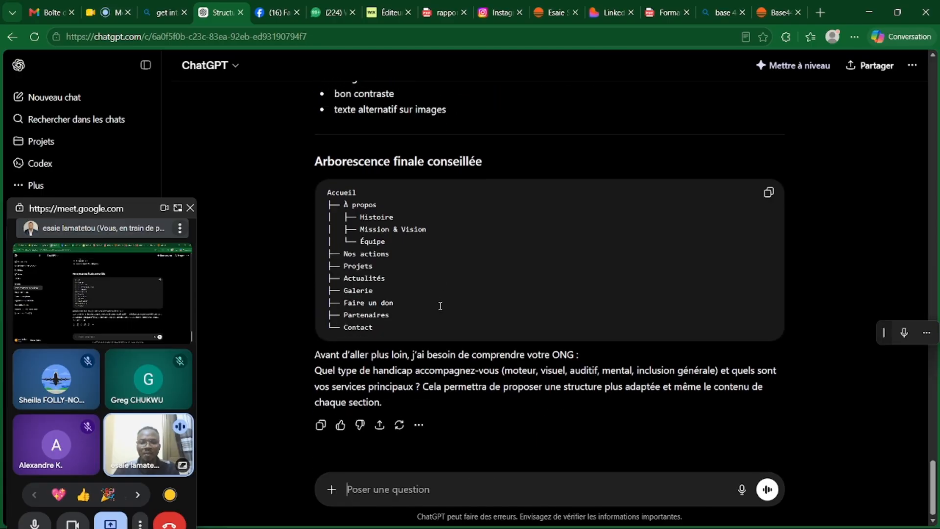
scroll(440, 303, down, 10)
Step: Copy ChatGPT's recommended site structure, from the "Accueil (Home)" section through the footer's "copyright" item
scroll(443, 305, up, 17)
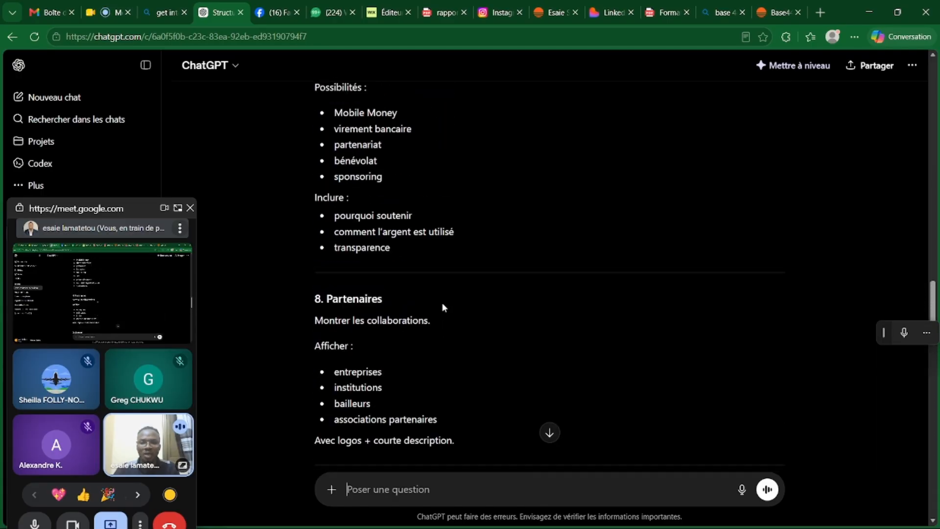
scroll(443, 305, up, 7)
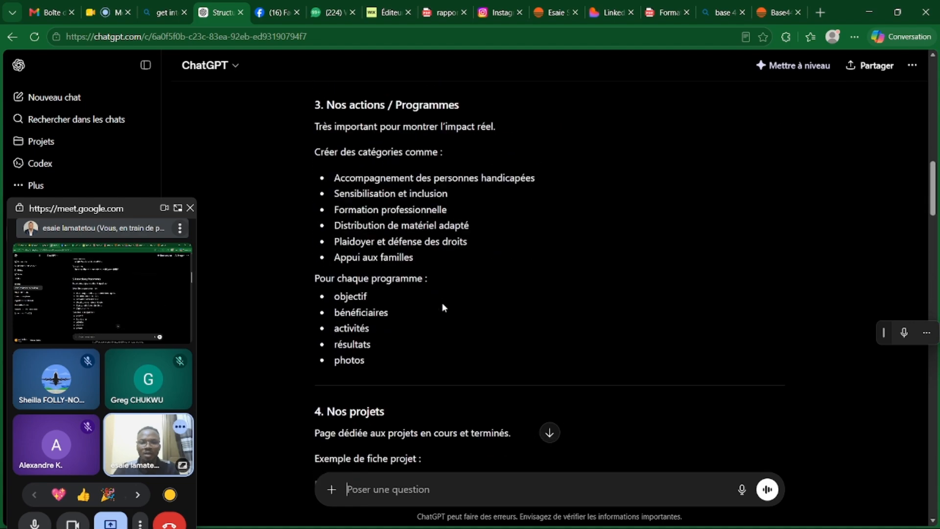
scroll(442, 305, down, 7)
scroll(444, 307, down, 15)
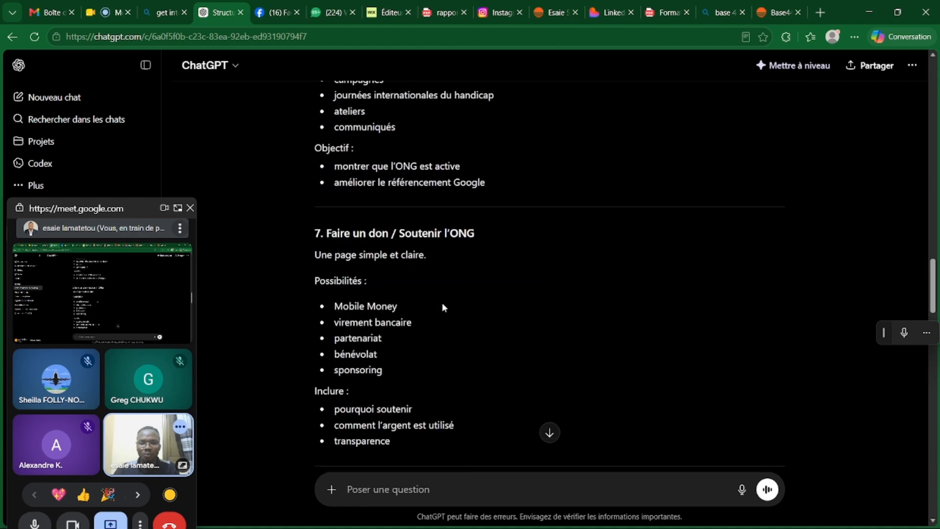
scroll(444, 307, down, 4)
scroll(444, 307, up, 4)
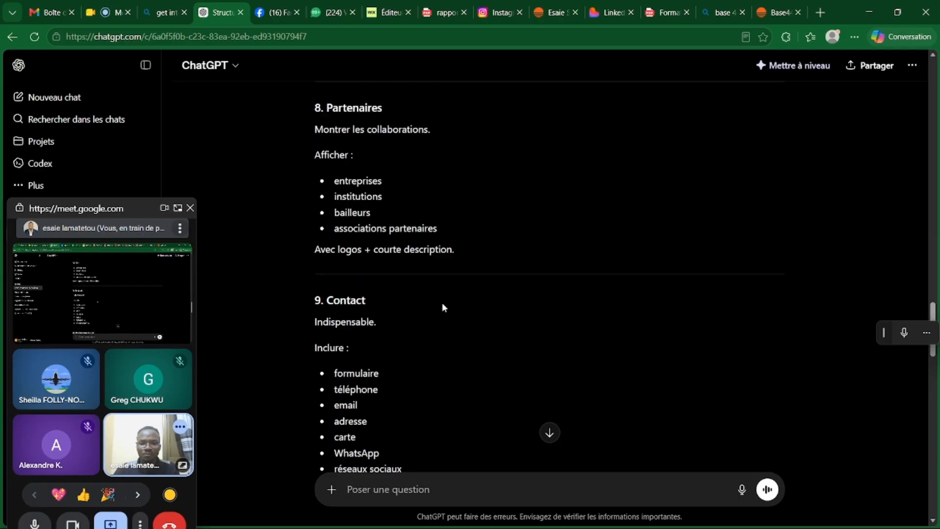
scroll(444, 307, down, 10)
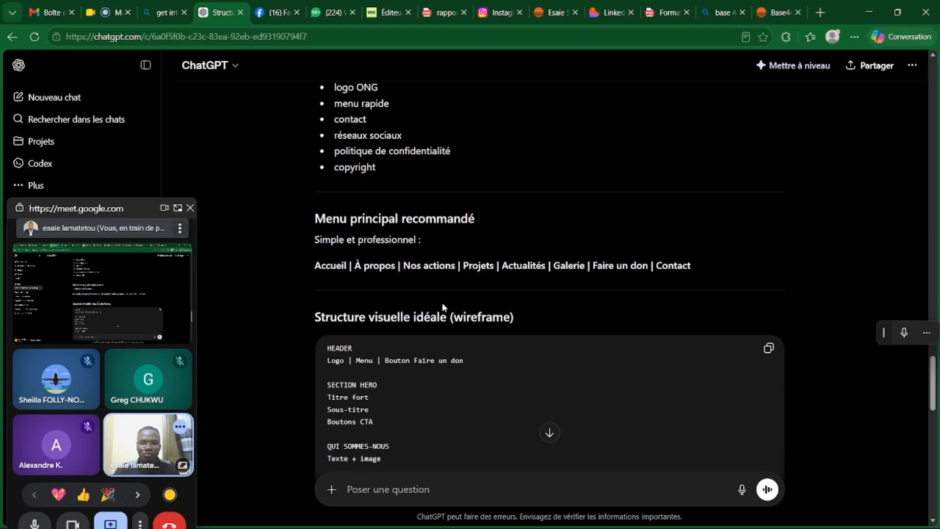
scroll(443, 305, up, 1)
drag(430, 230, 321, 258)
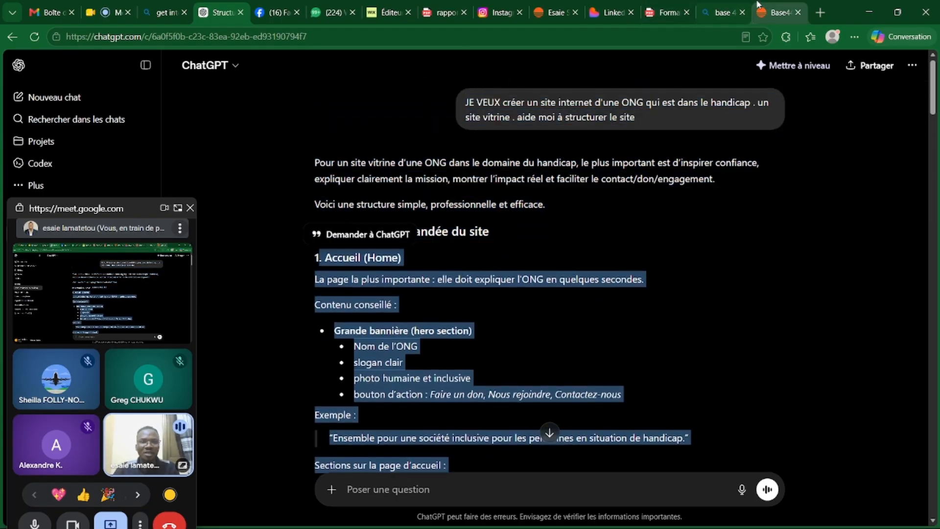
Step: Switch to Base44 and begin the app description with "créer un site vitrine", correcting the spelling of "créer"
click(779, 12)
text(c)
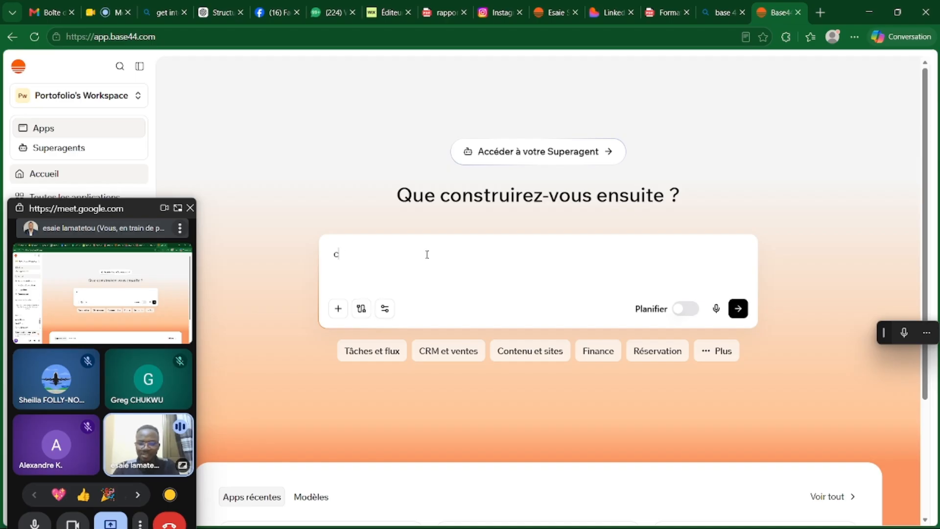
text(rér un site i)
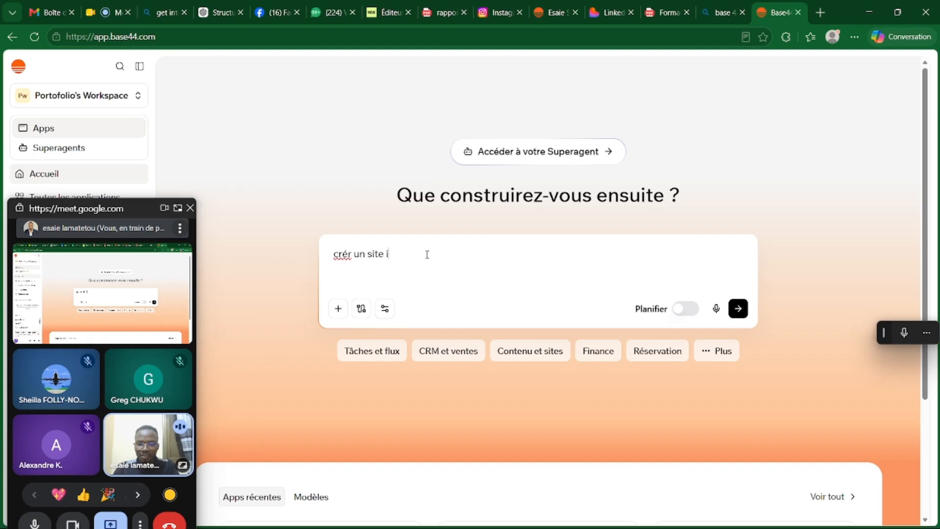
key(BackSpace)
key(BackSpace)
key(BackSpace)
text(vit)
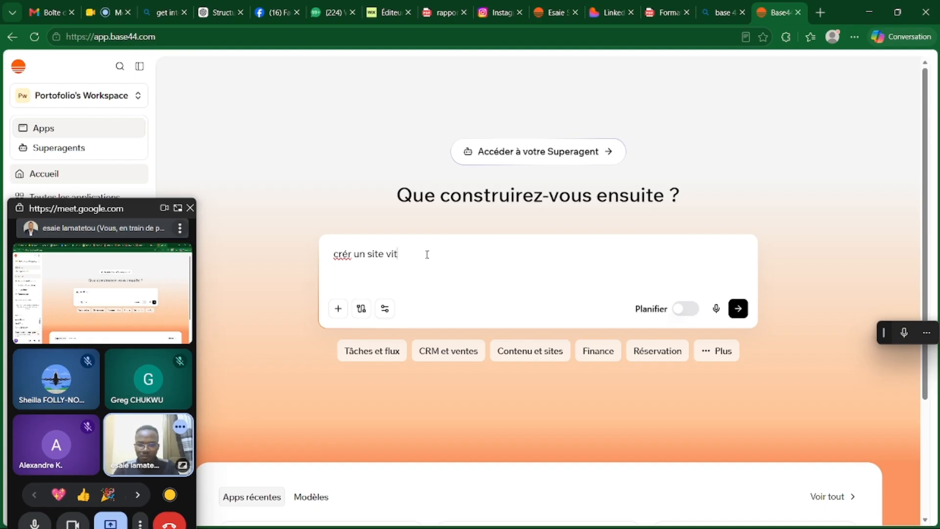
text(rine)
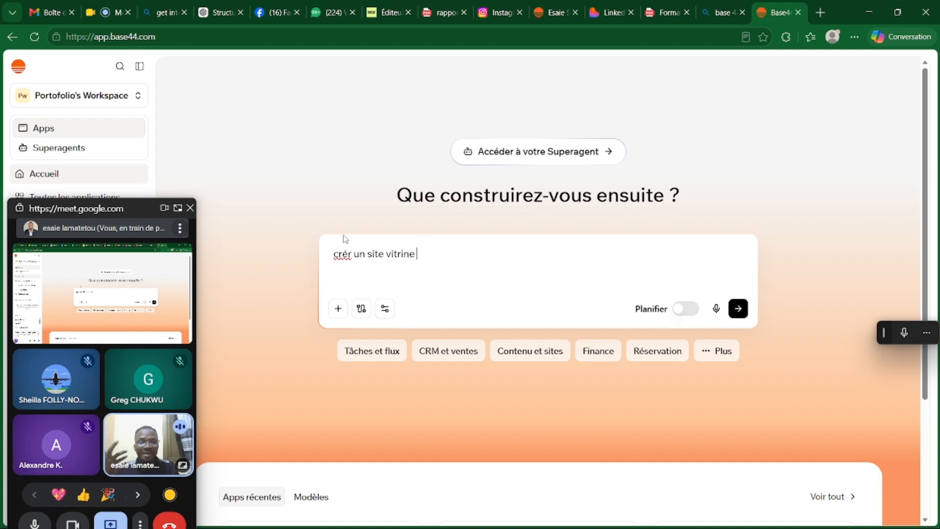
click(343, 253)
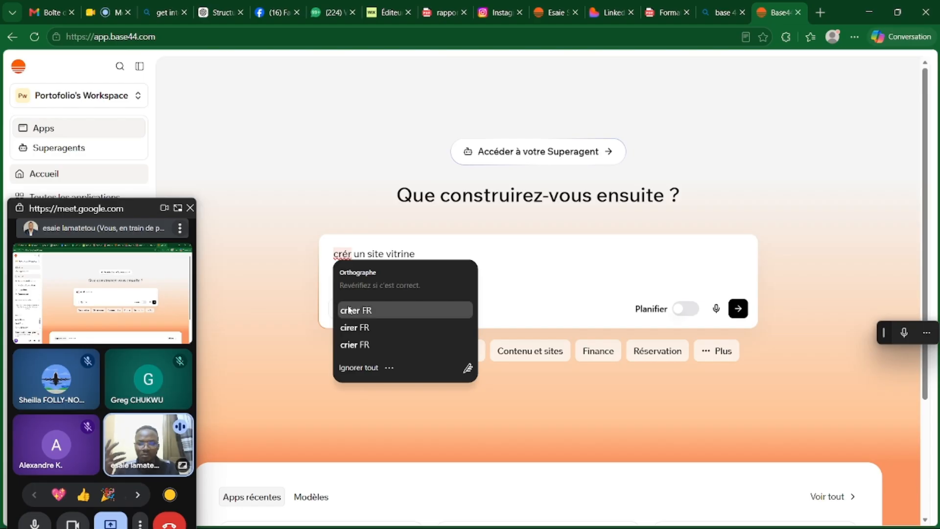
click(353, 310)
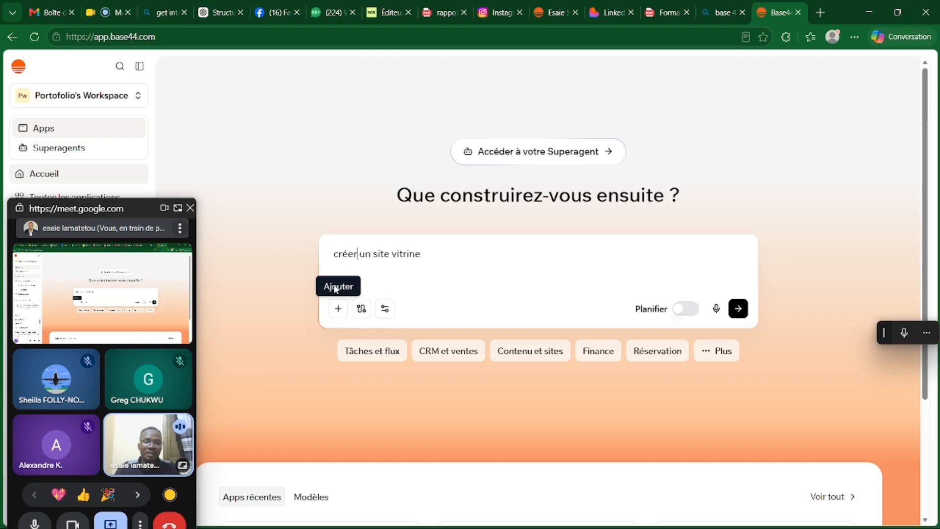
Step: Complete the app description with "en suivant cette structure :" and paste the copied NGO site structure after it
click(422, 260)
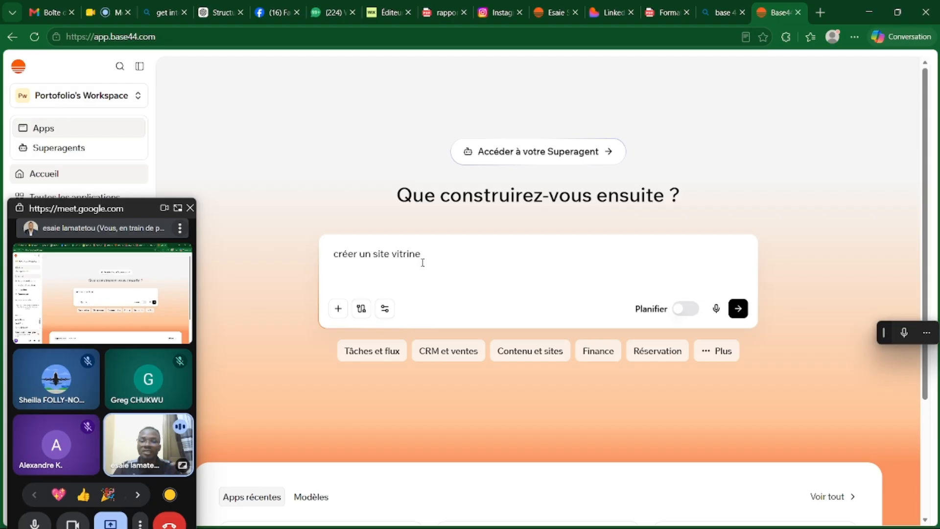
text(e)
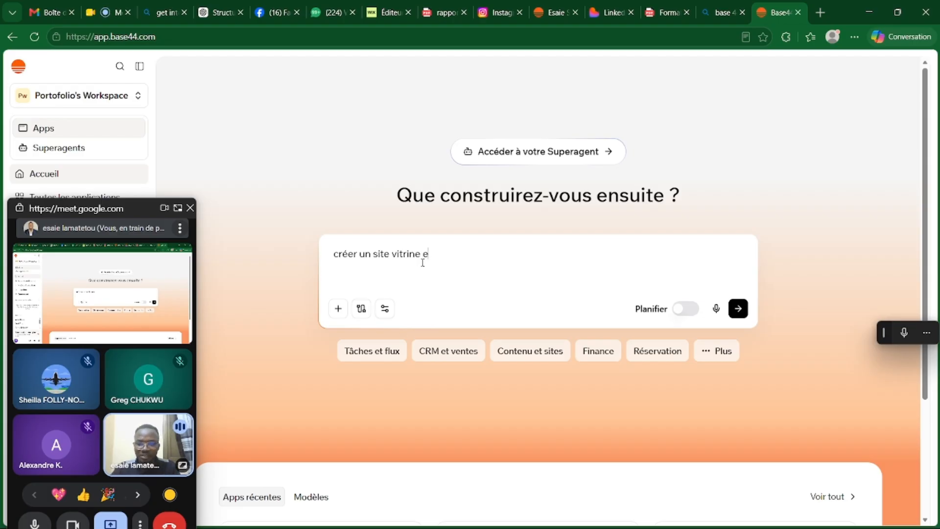
text(n s)
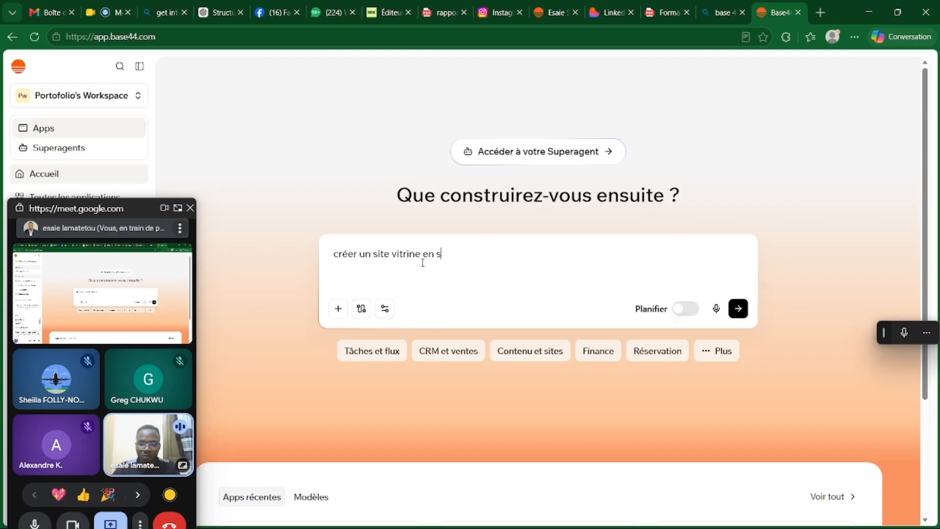
text(uivant ce)
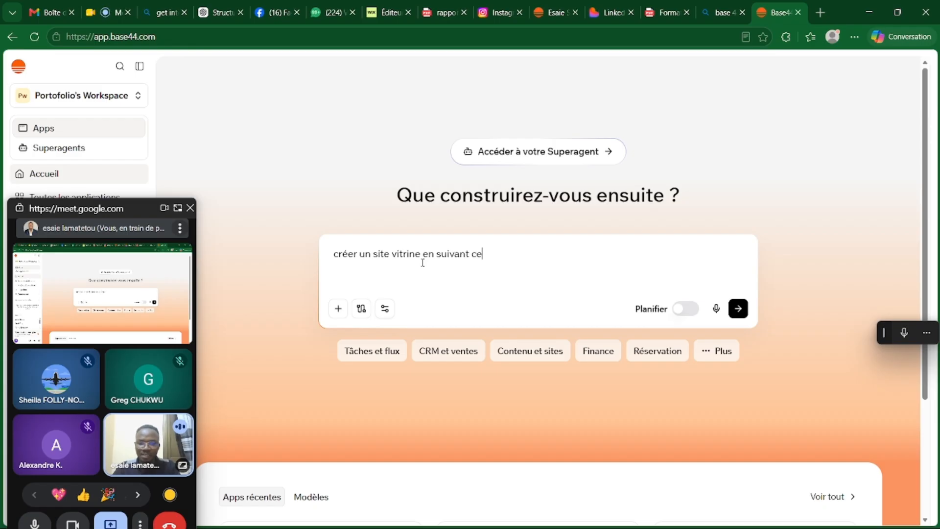
text(tte stru)
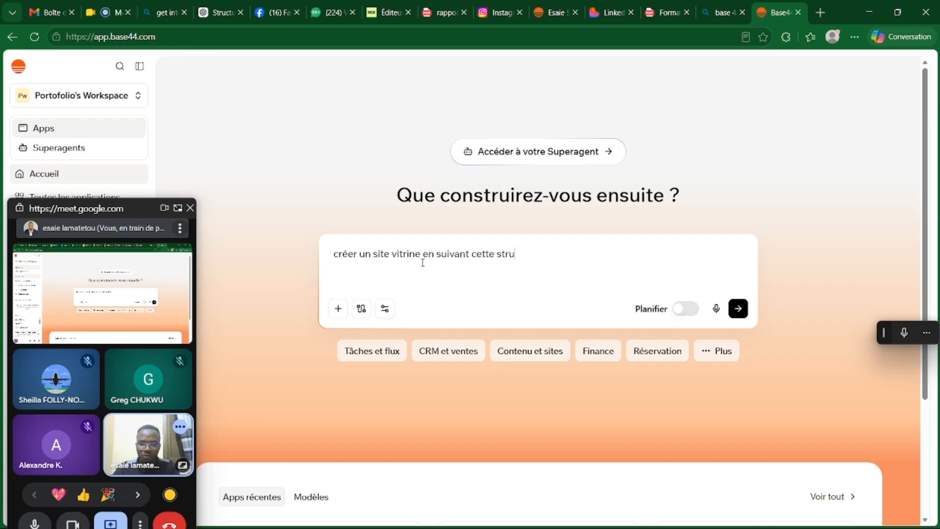
text(cture :)
key(ctrl+v)
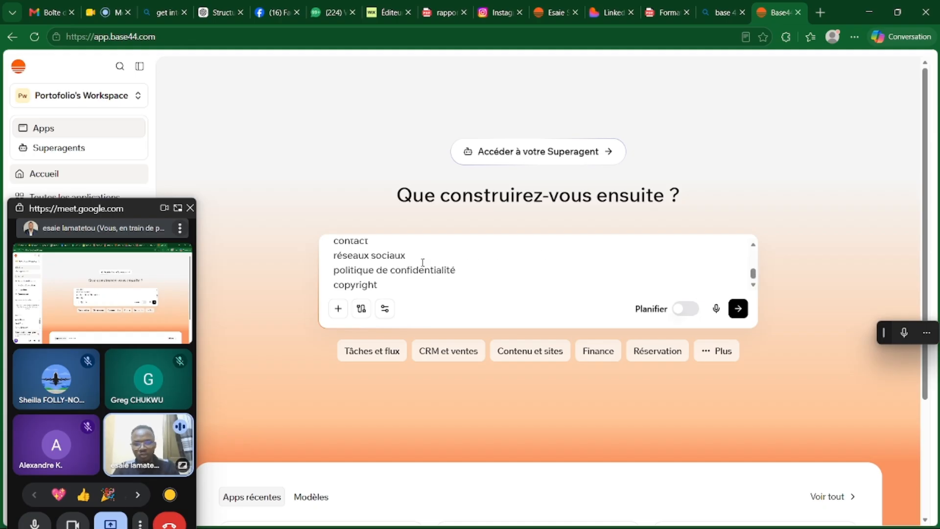
Step: Check the pasted structure back to the start of the description, and submit it to Base44 to build the site
scroll(413, 256, up, 3)
scroll(413, 256, up, 10)
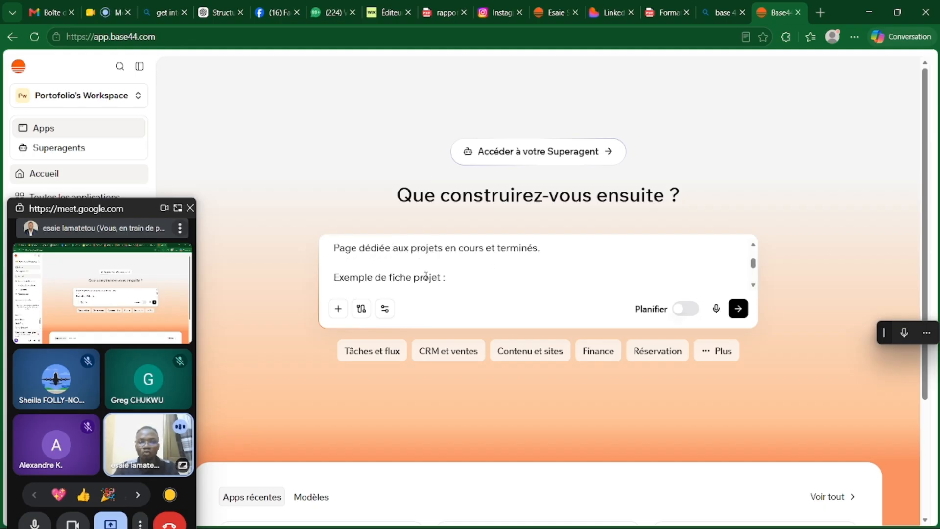
scroll(441, 259, up, 5)
scroll(452, 258, down, 2)
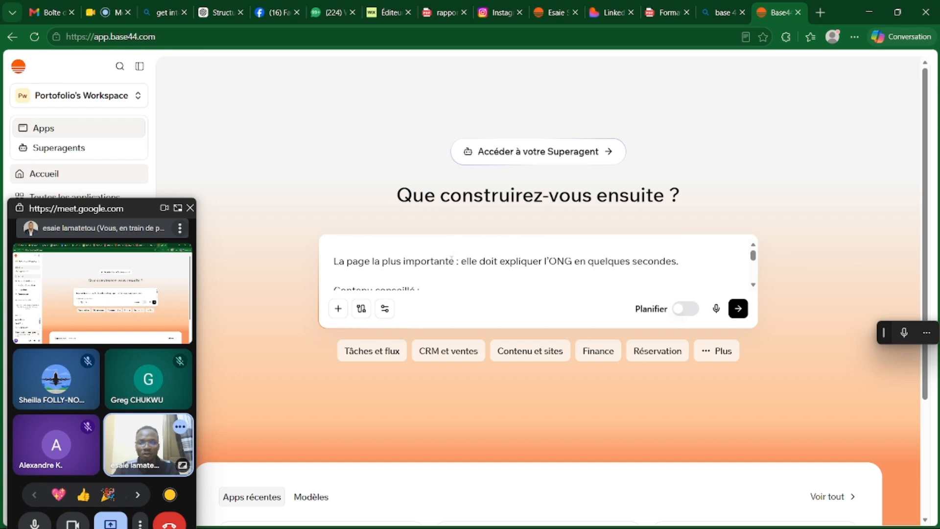
scroll(452, 259, up, 2)
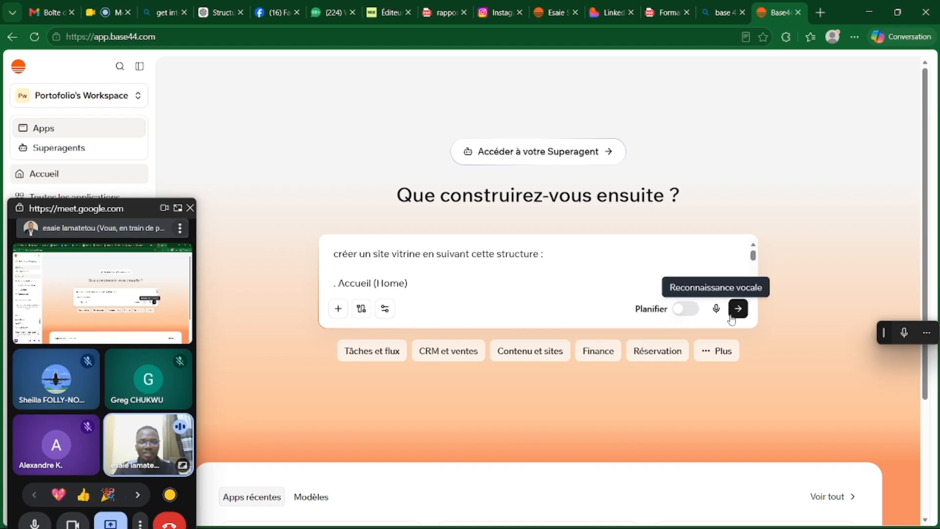
click(738, 309)
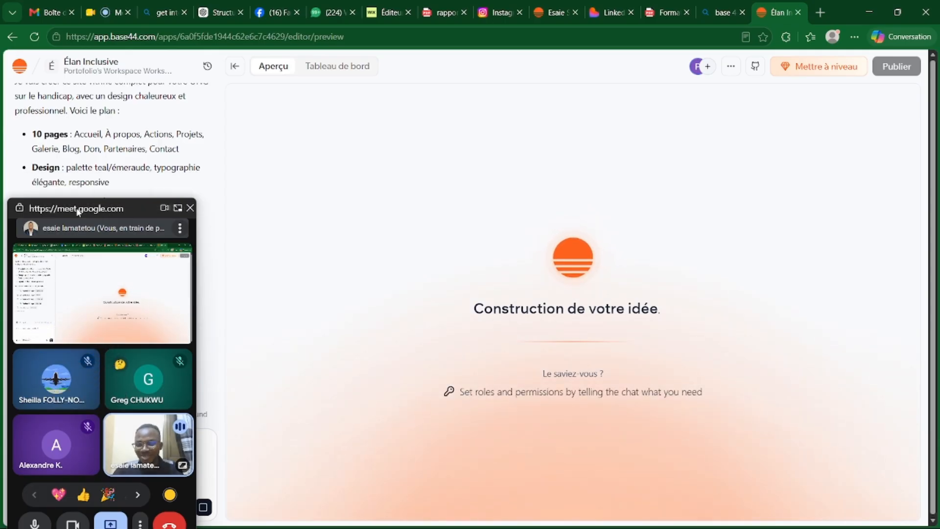
Step: Shift the floating meeting window aside and view the LinkedPost landing page preview in the open Lovable project
drag(81, 216, 104, 202)
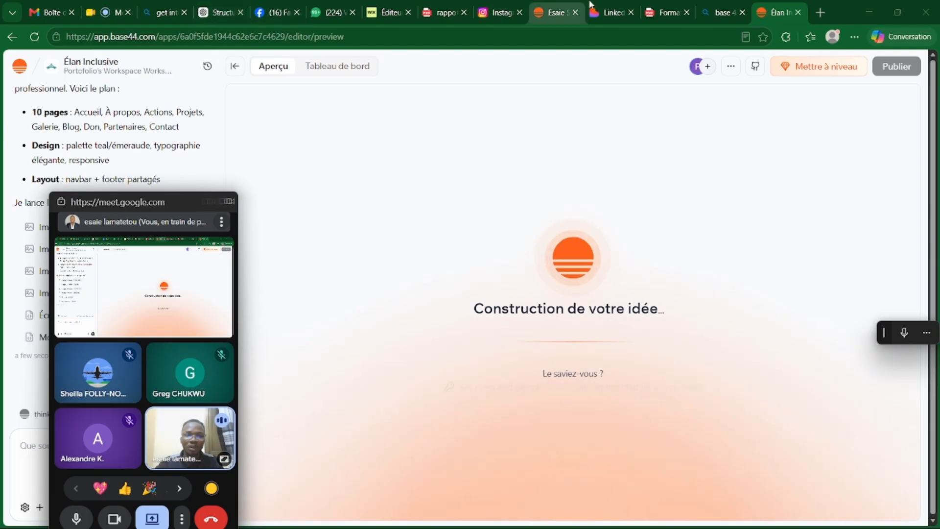
click(604, 7)
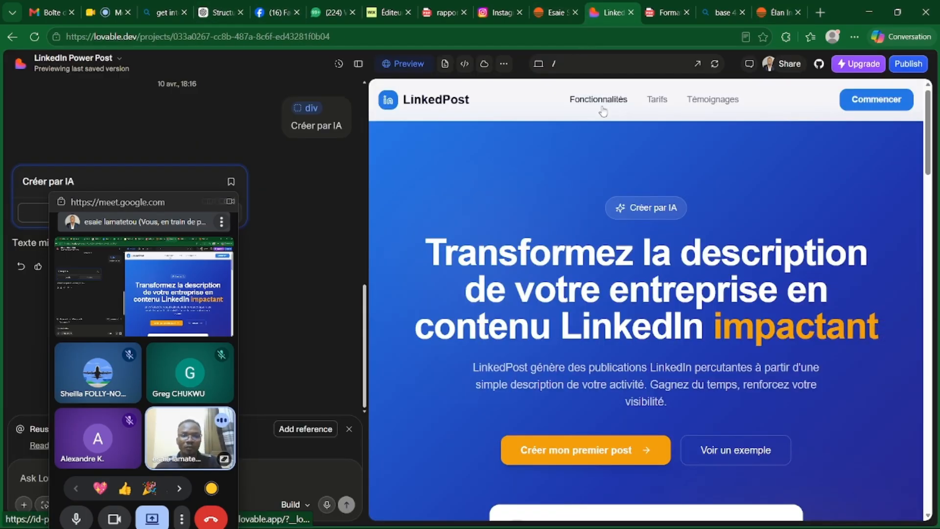
scroll(592, 160, down, 8)
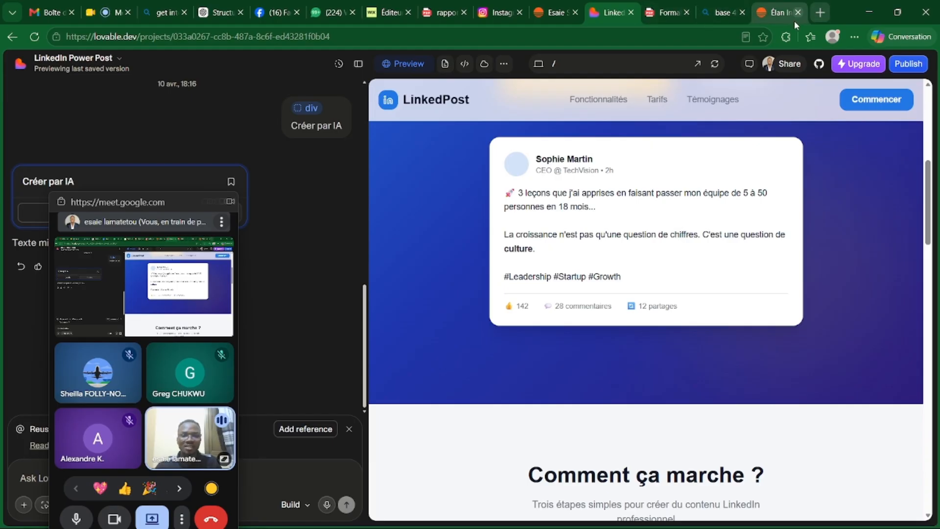
Step: Open Lovable in a new browser tab, close its older project tab, and return to the new one
click(831, 10)
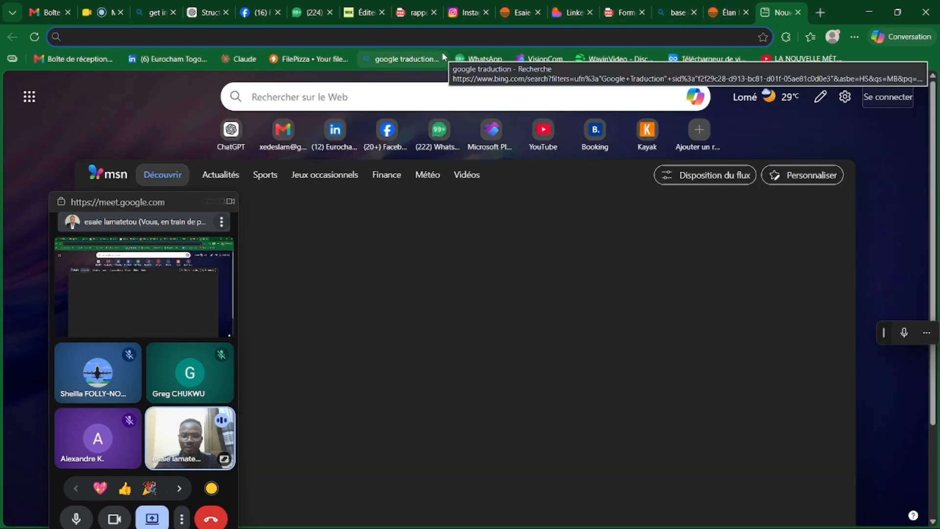
text(lova)
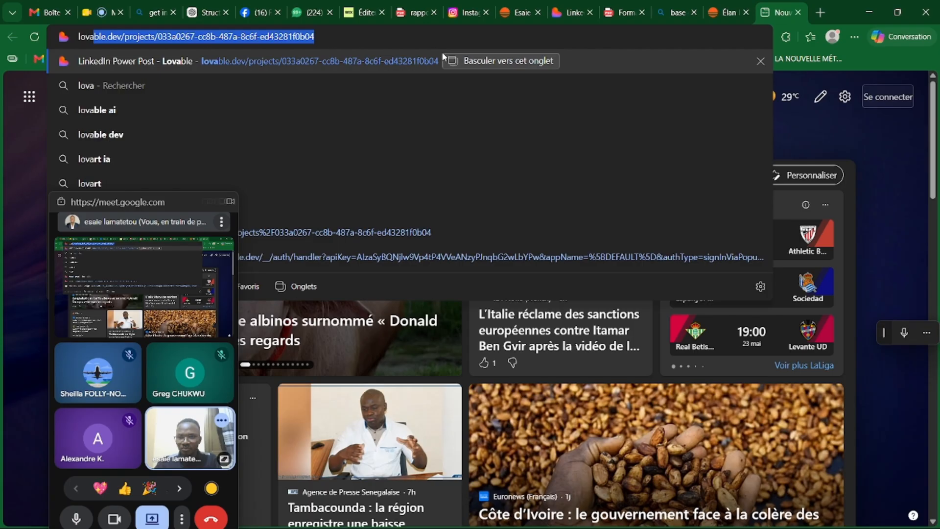
text(ble)
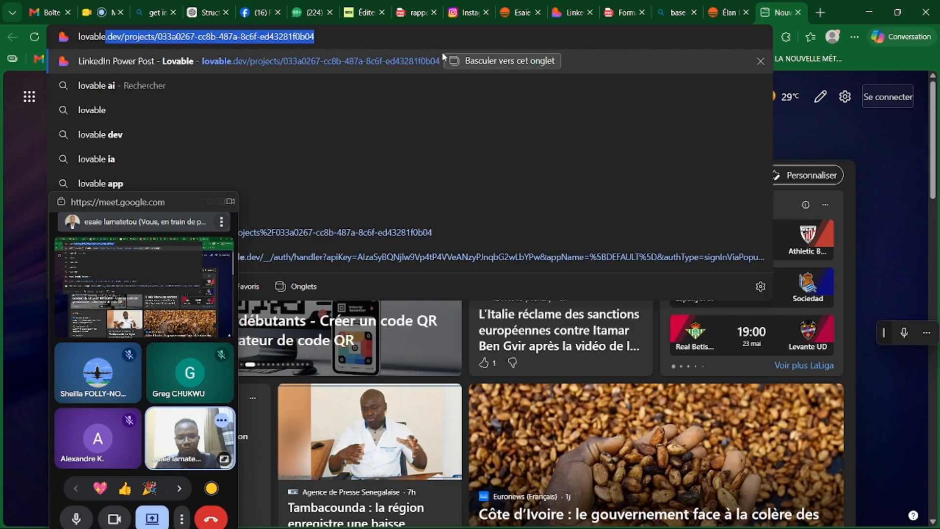
key(Return)
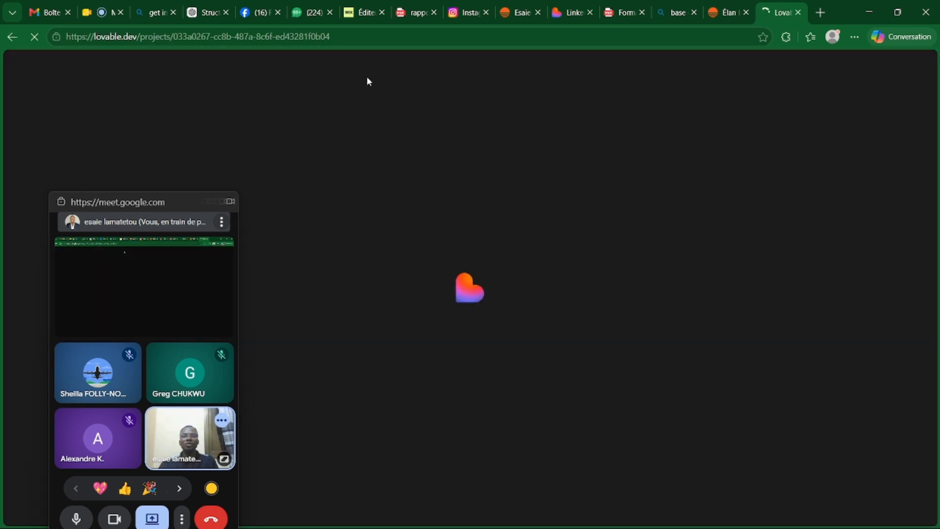
click(574, 7)
click(590, 13)
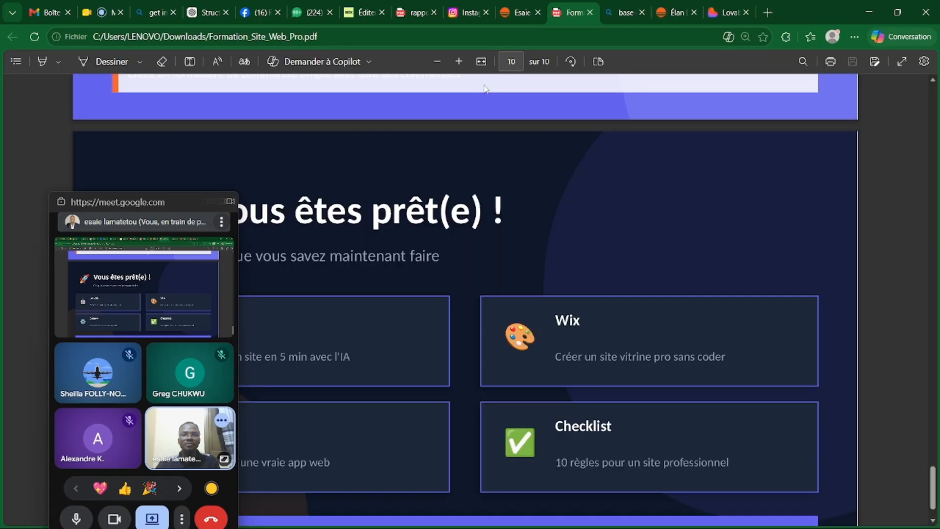
click(780, 12)
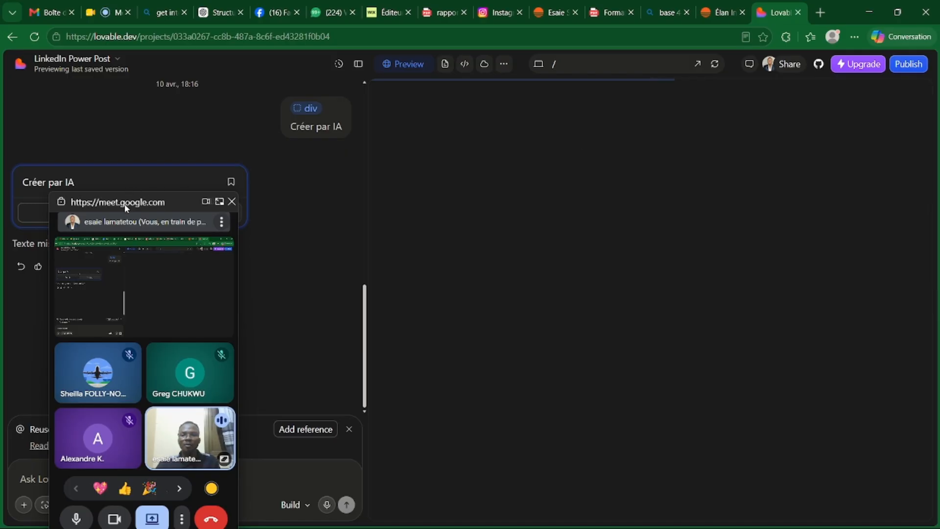
Step: Move the floating meeting window off the chat and review the LinkedPost prompt, build summary and full-width preview
drag(126, 207, 864, 221)
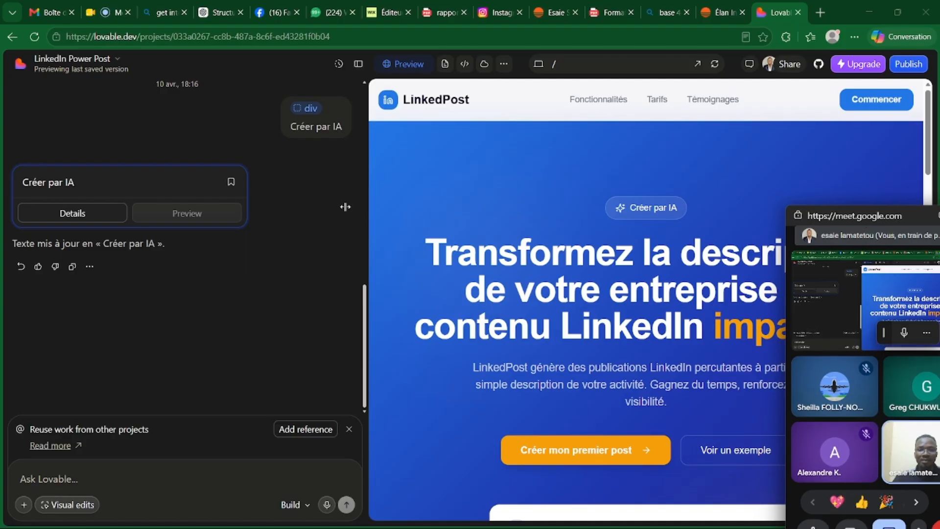
scroll(206, 201, up, 10)
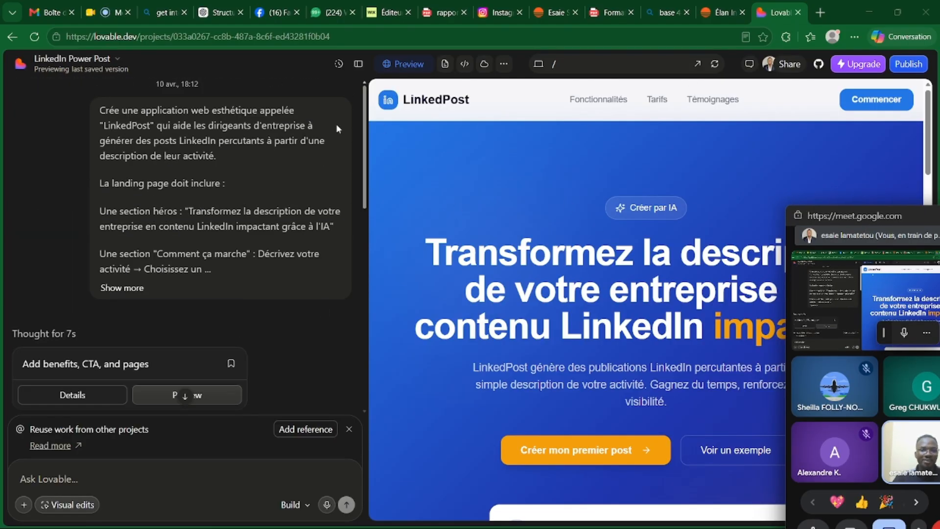
click(358, 64)
scroll(355, 189, down, 2)
scroll(313, 126, up, 2)
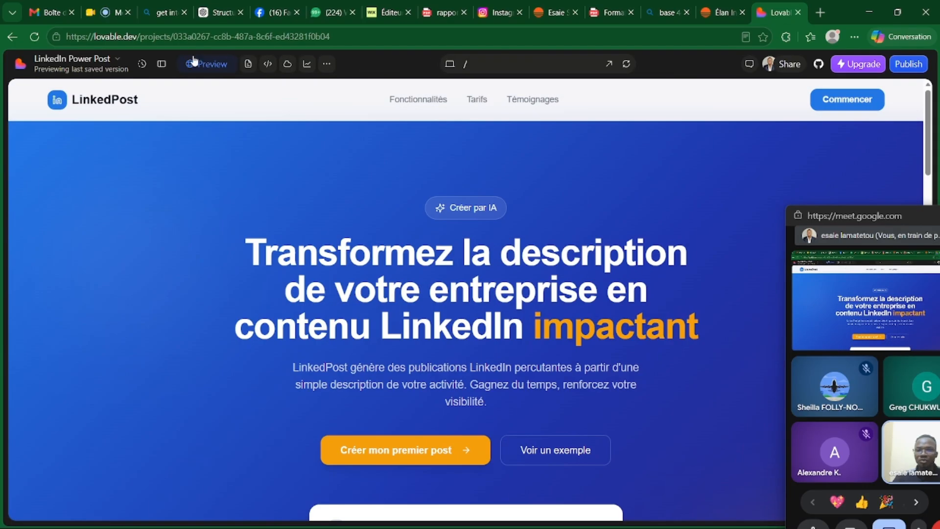
click(162, 63)
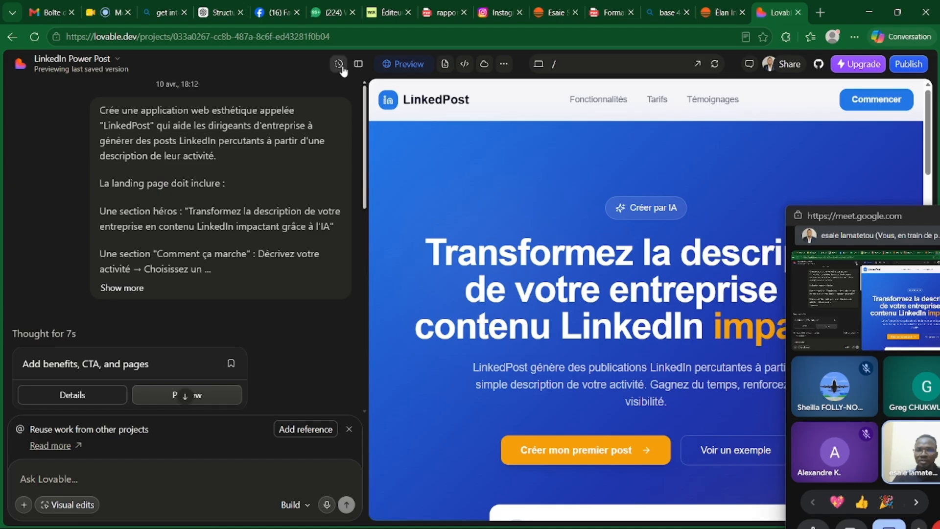
scroll(226, 192, down, 9)
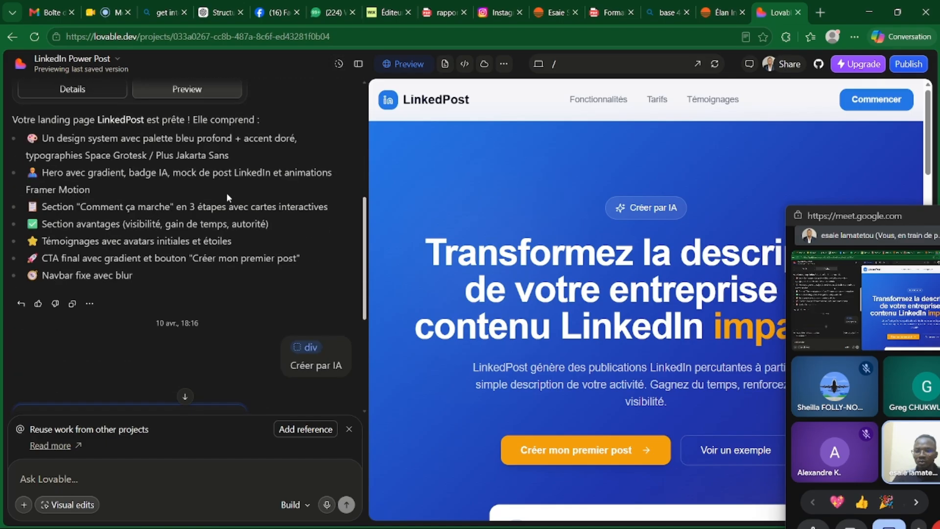
scroll(226, 193, up, 9)
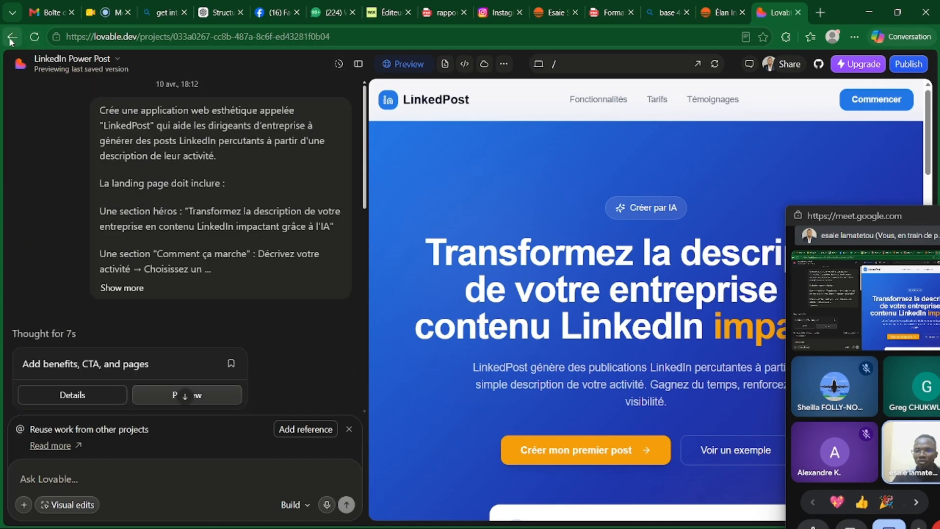
Step: Try to reach Lovable's start page by leaving the project and entering the Lovable address again
click(11, 37)
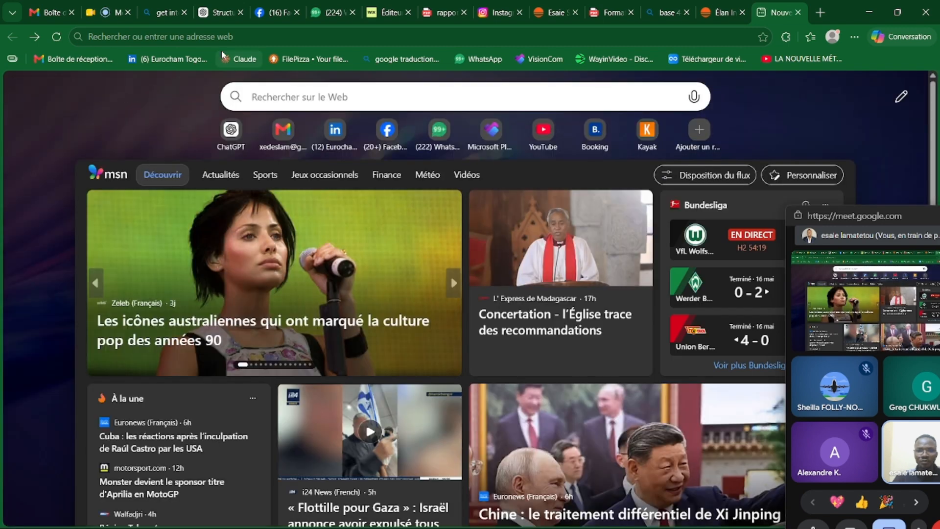
click(239, 37)
text(lov)
key(Return)
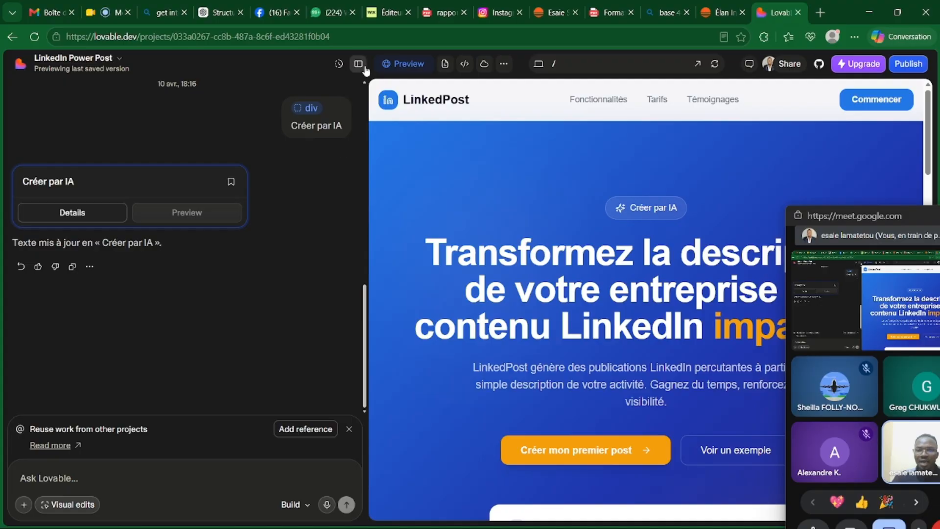
Step: Leave the LinkedPost project for the Lovable dashboard and move the meeting window clear of the prompt box
scroll(245, 124, up, 15)
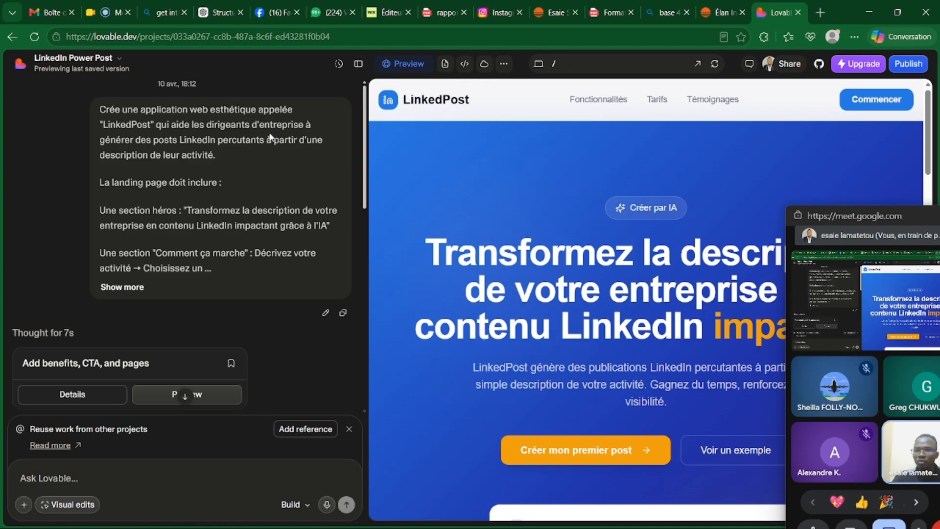
click(121, 59)
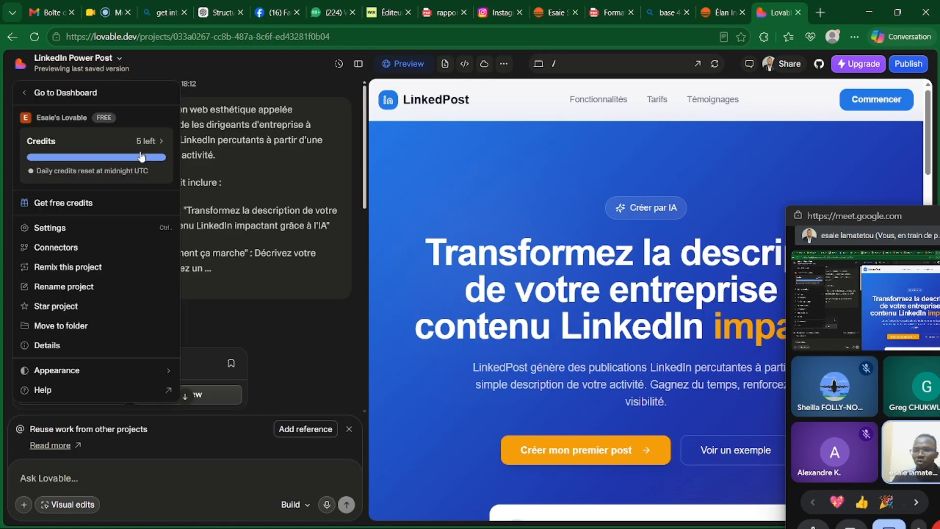
click(83, 95)
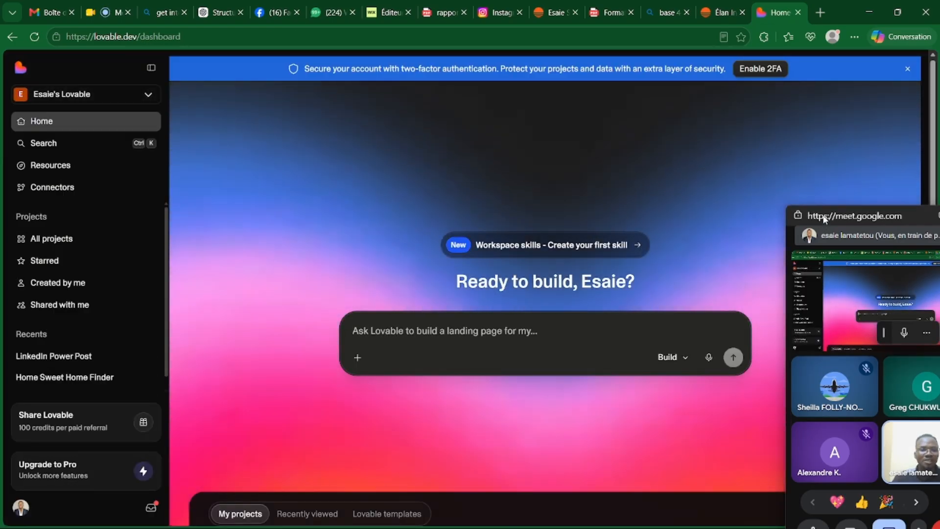
drag(827, 217, 858, 360)
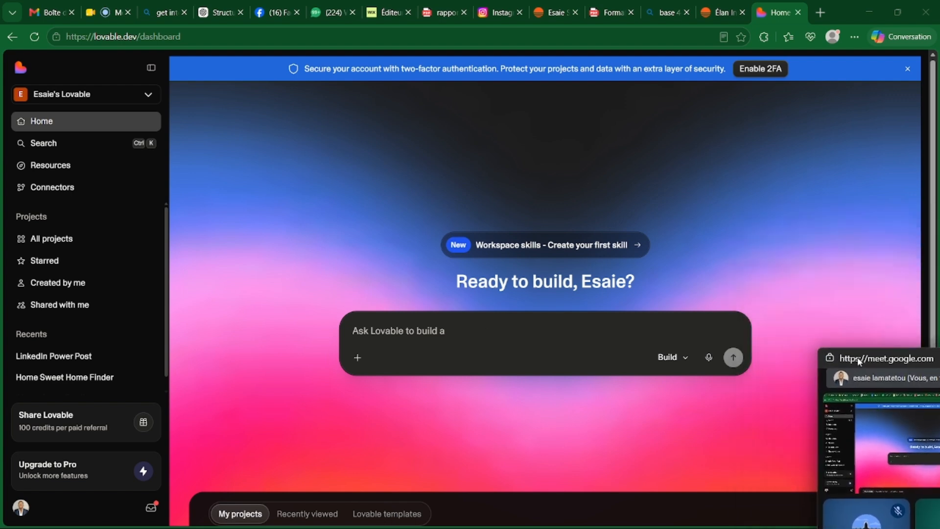
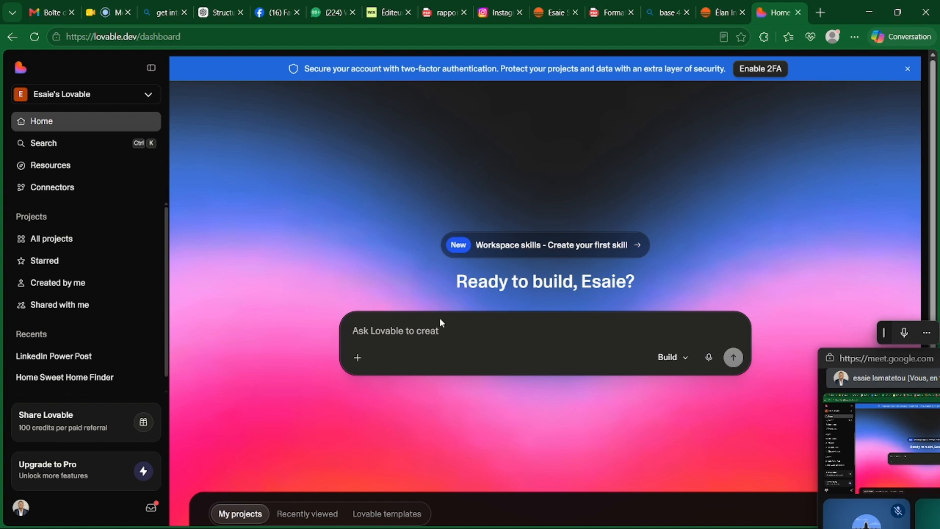
Step: Switch to ChatGPT, start a new chat, and reposition the floating meeting window beside the empty question box
click(219, 5)
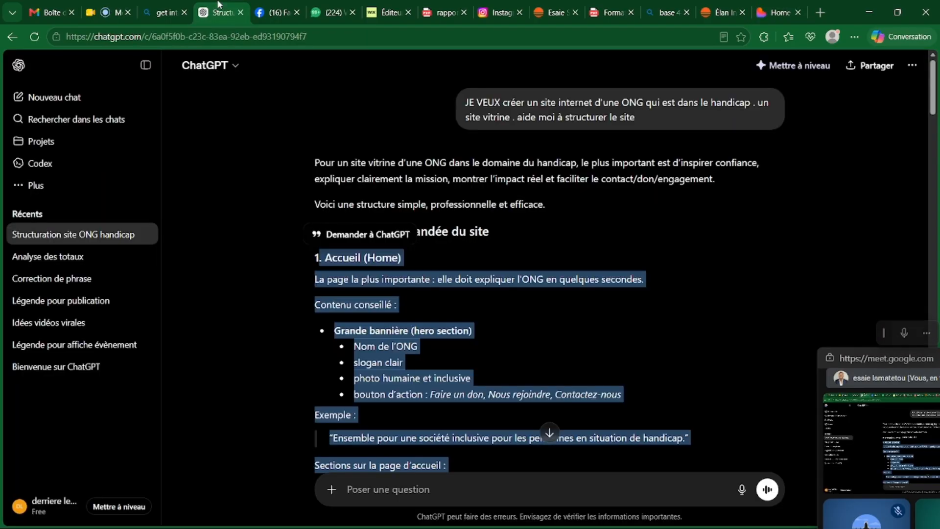
click(80, 100)
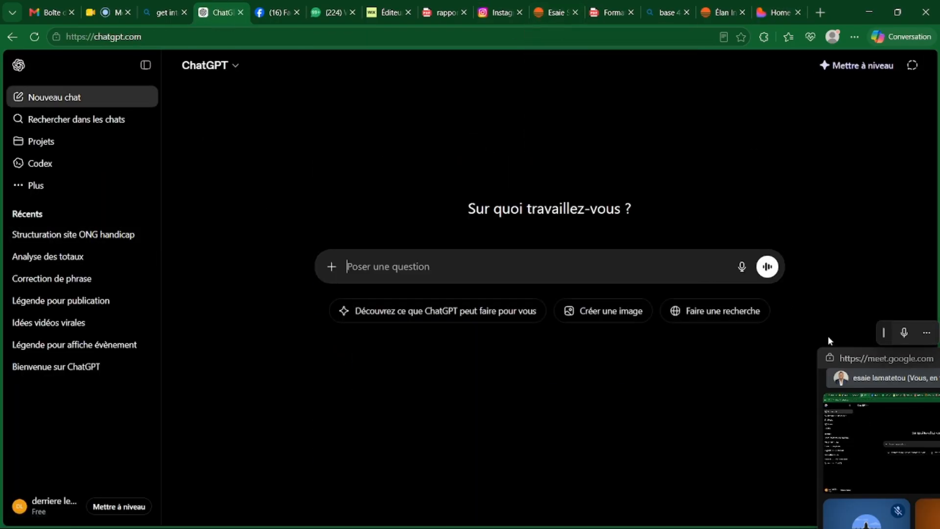
drag(846, 364, 790, 306)
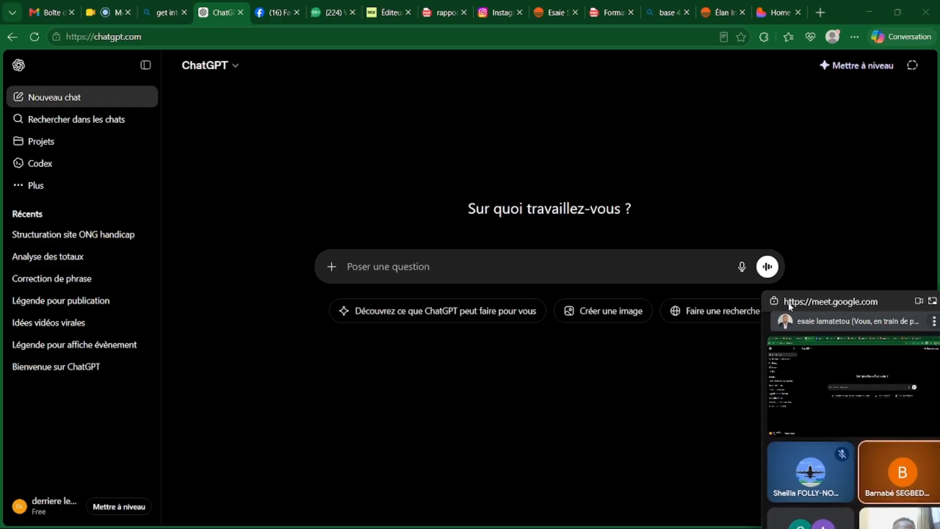
drag(790, 306, 776, 186)
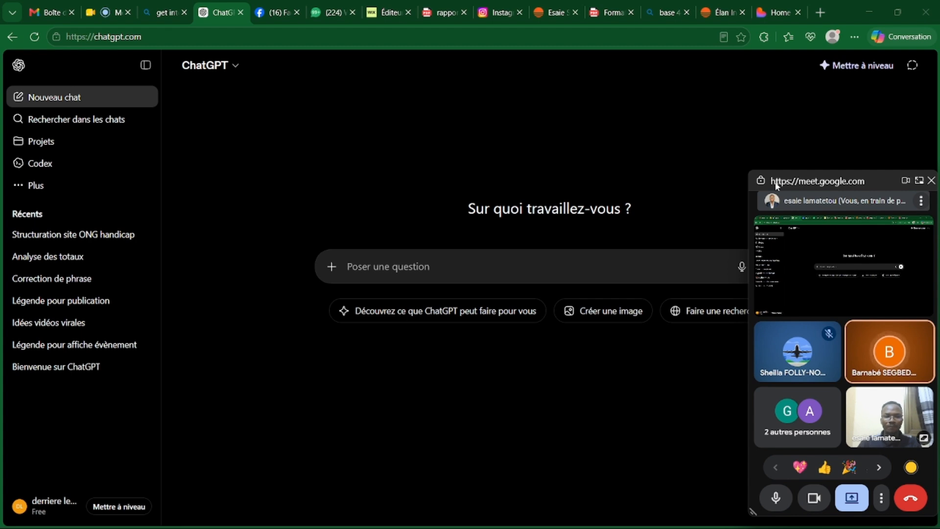
drag(777, 185, 794, 230)
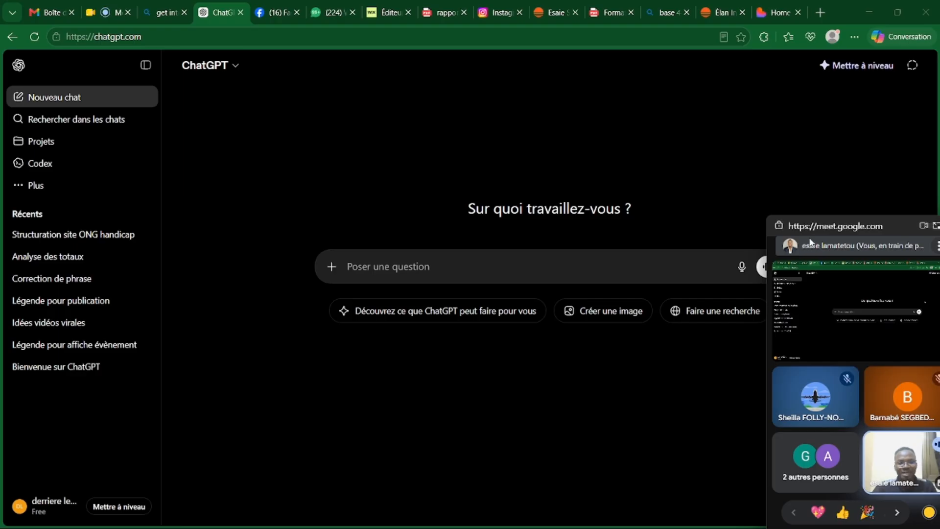
drag(810, 228, 783, 231)
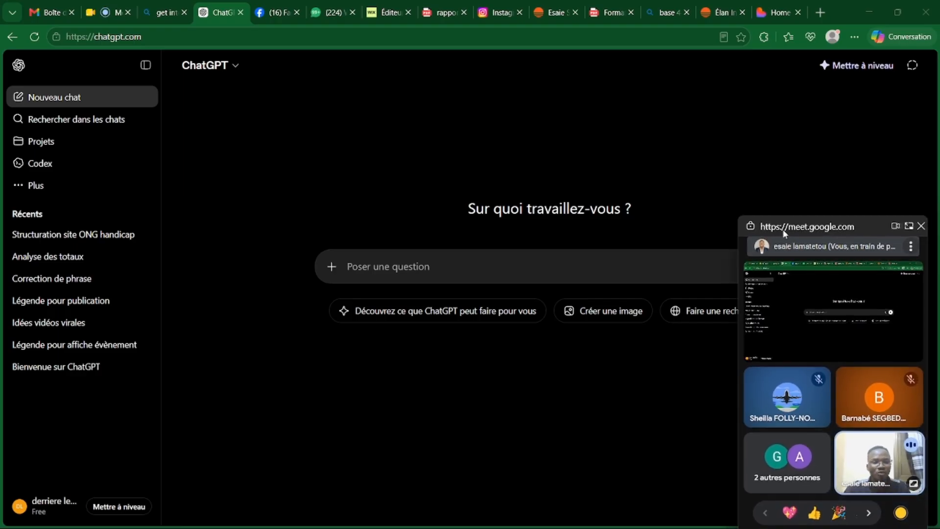
drag(783, 220, 783, 204)
click(480, 275)
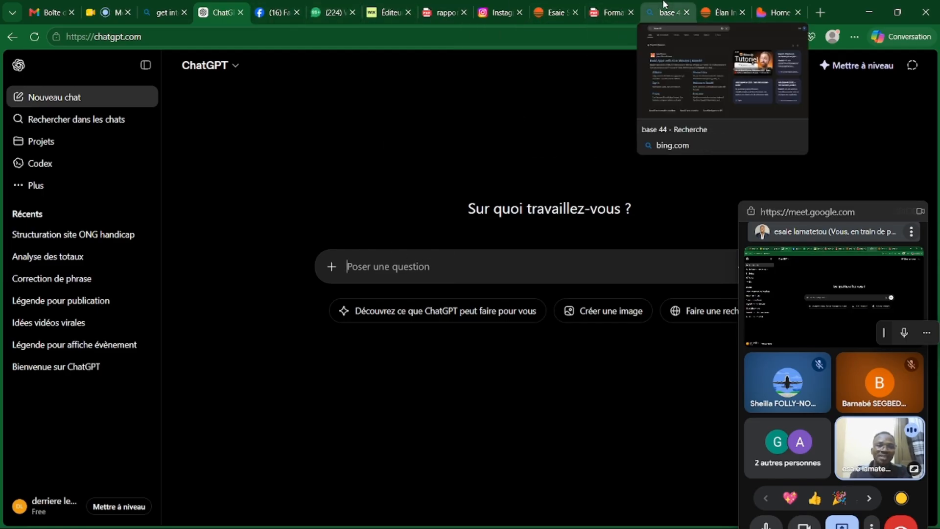
Step: Open the bookmarked WayinVideo site in a new browser tab and sign in with the Google account
click(820, 13)
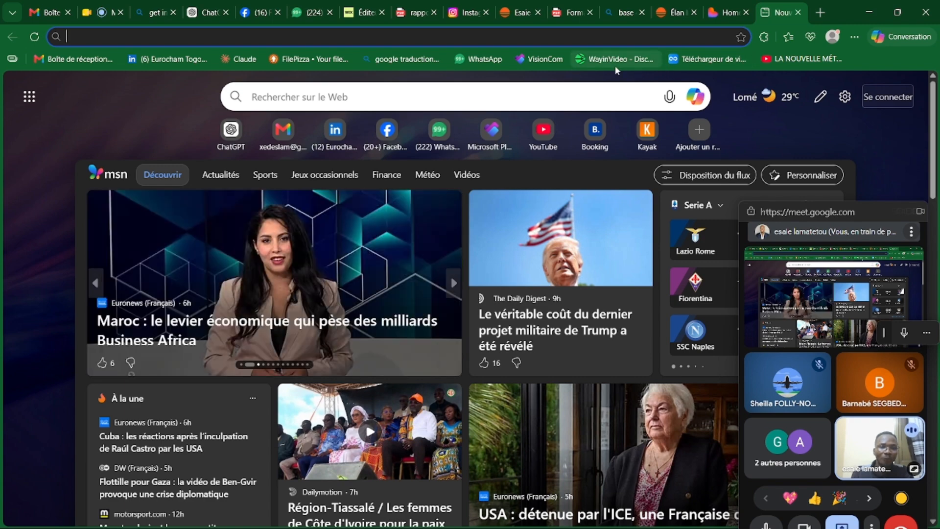
click(615, 61)
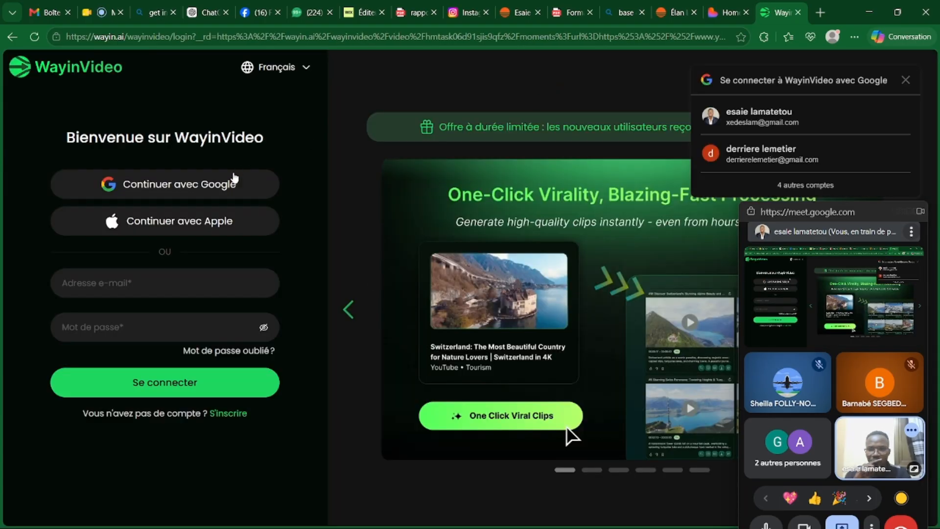
click(213, 179)
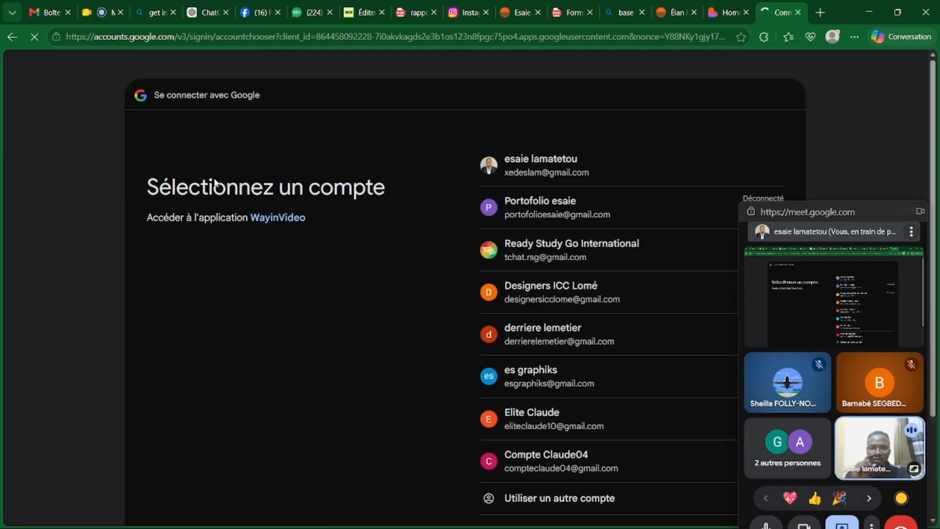
click(532, 180)
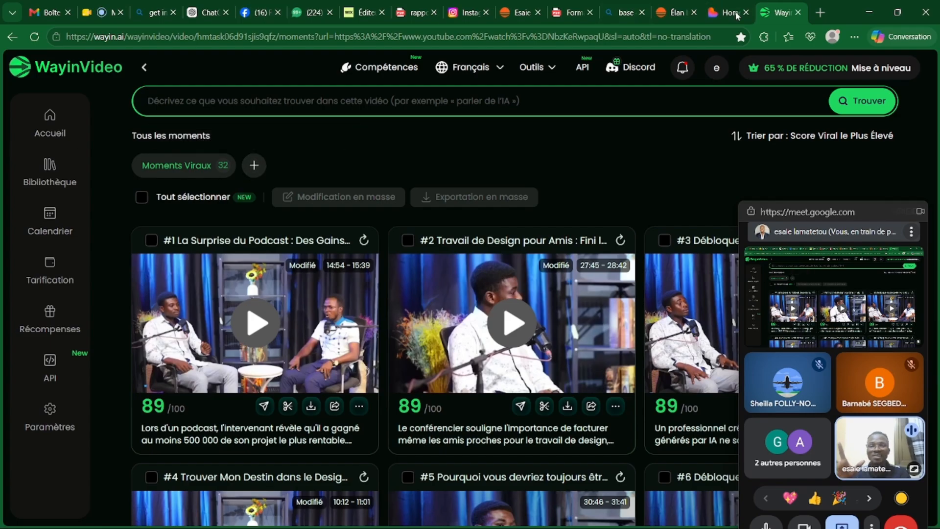
Step: Search the web for "gouv tg" in a new browser tab and look through the results
click(821, 13)
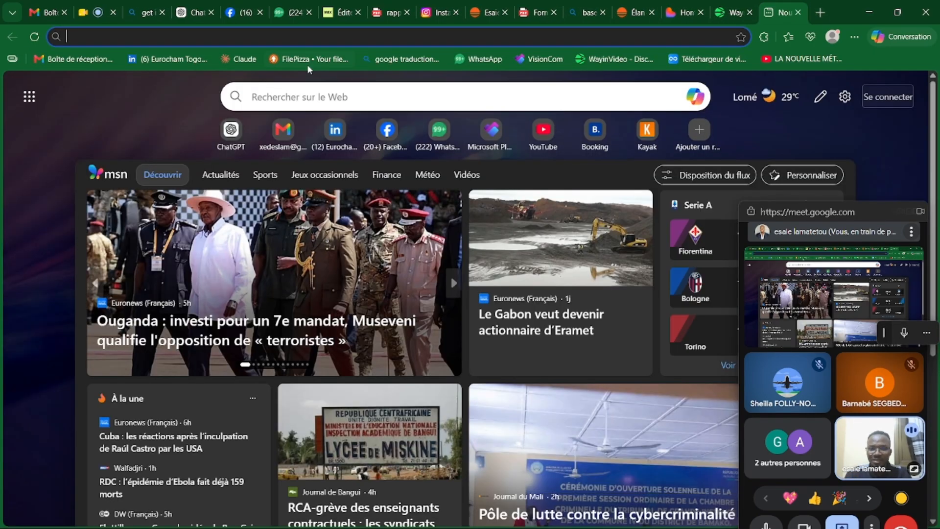
click(330, 93)
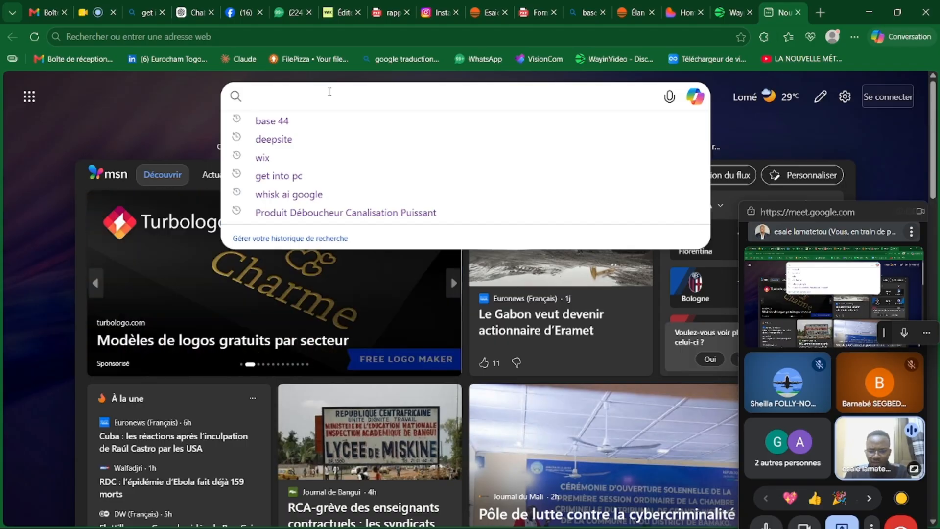
text(gouv)
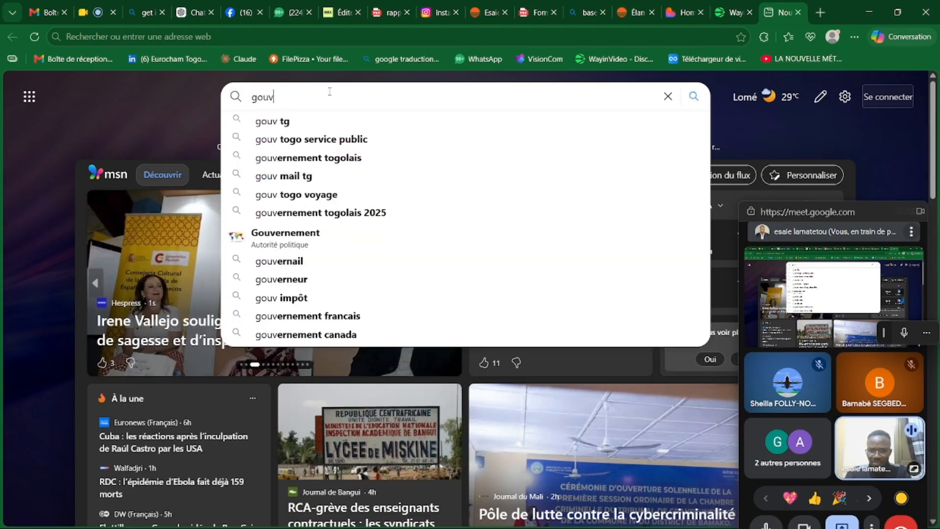
click(313, 119)
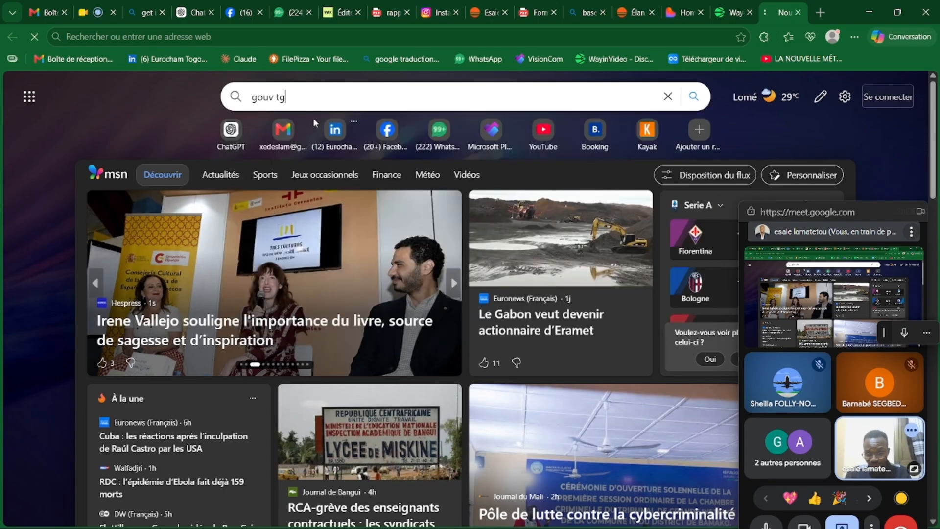
scroll(156, 166, down, 3)
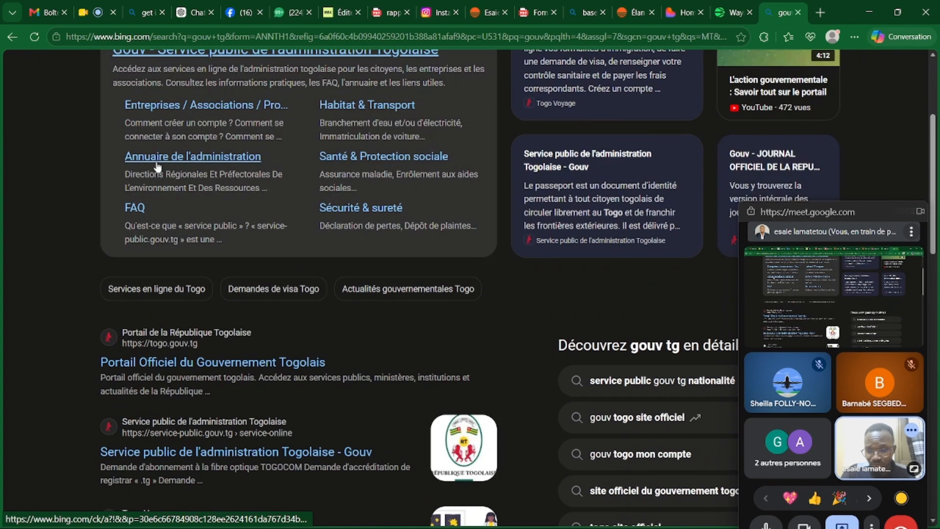
Step: Open the togo.gouv.tg official government portal from the results and look through its homepage sections as a website example
click(154, 341)
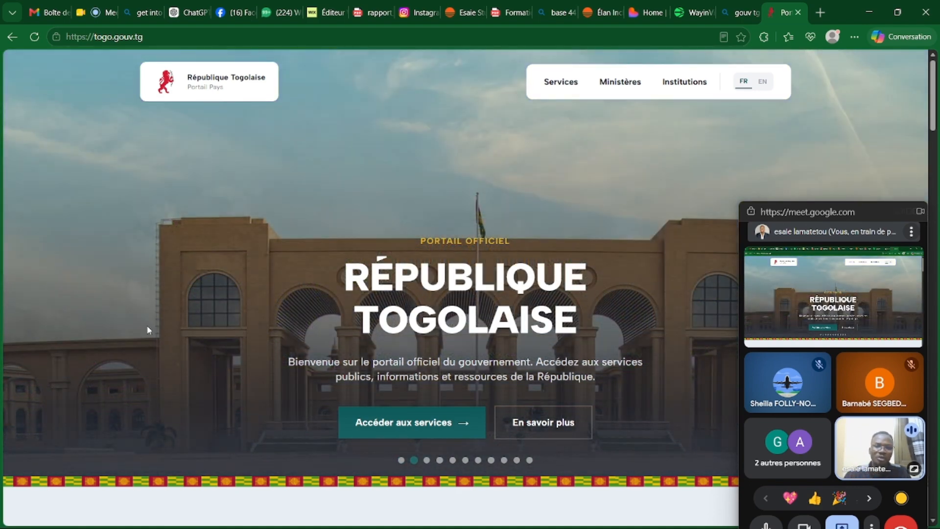
scroll(148, 324, down, 7)
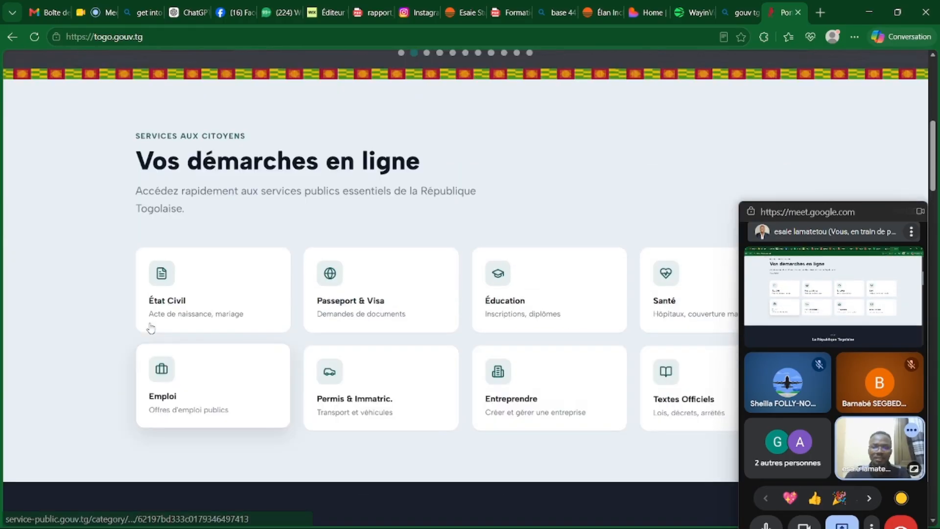
scroll(151, 328, up, 7)
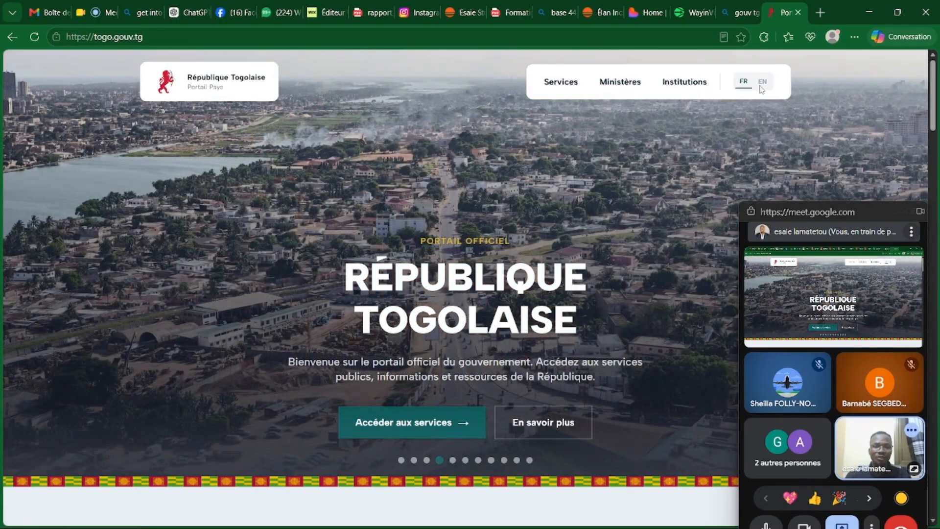
scroll(529, 262, down, 6)
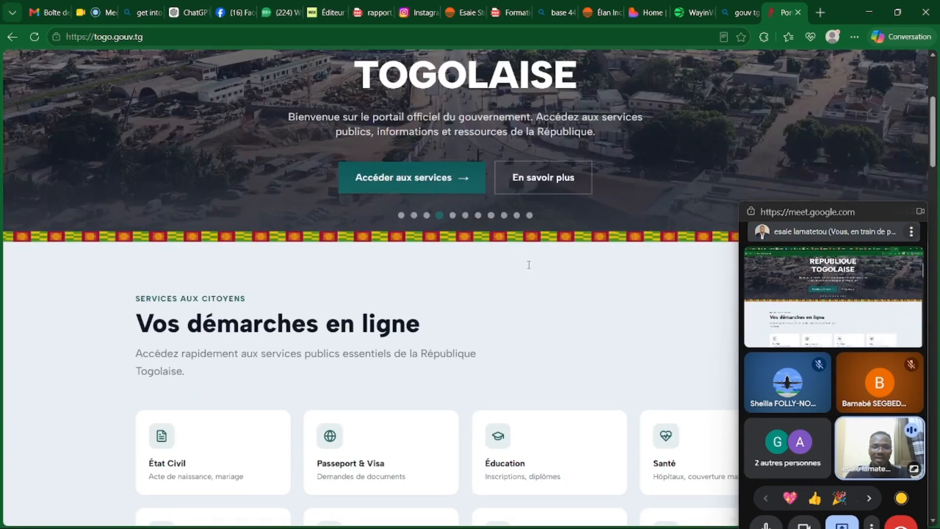
scroll(527, 262, down, 5)
scroll(527, 263, up, 4)
scroll(352, 257, down, 5)
scroll(352, 257, up, 4)
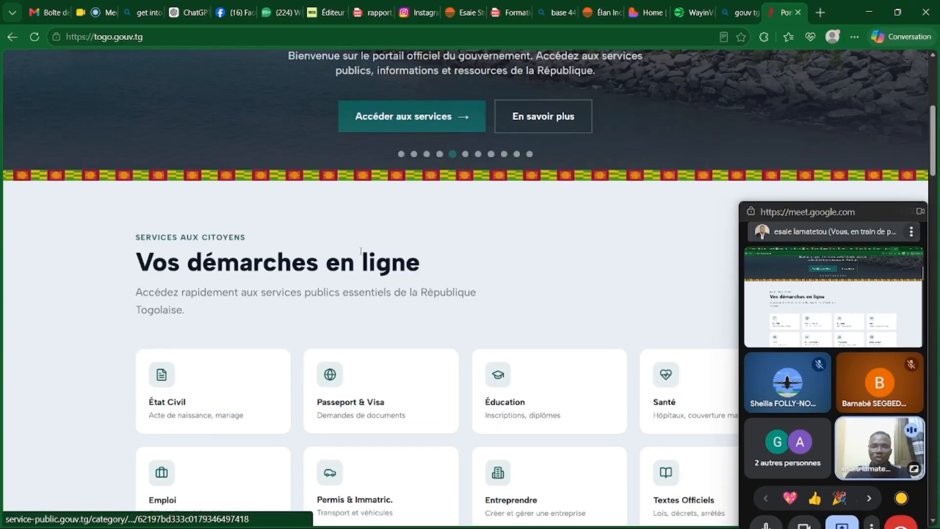
scroll(367, 256, down, 9)
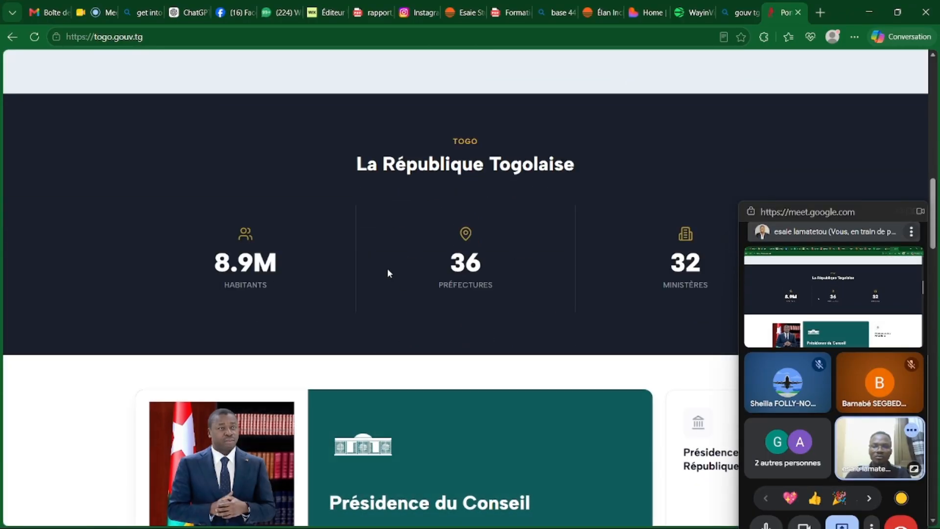
scroll(390, 273, down, 10)
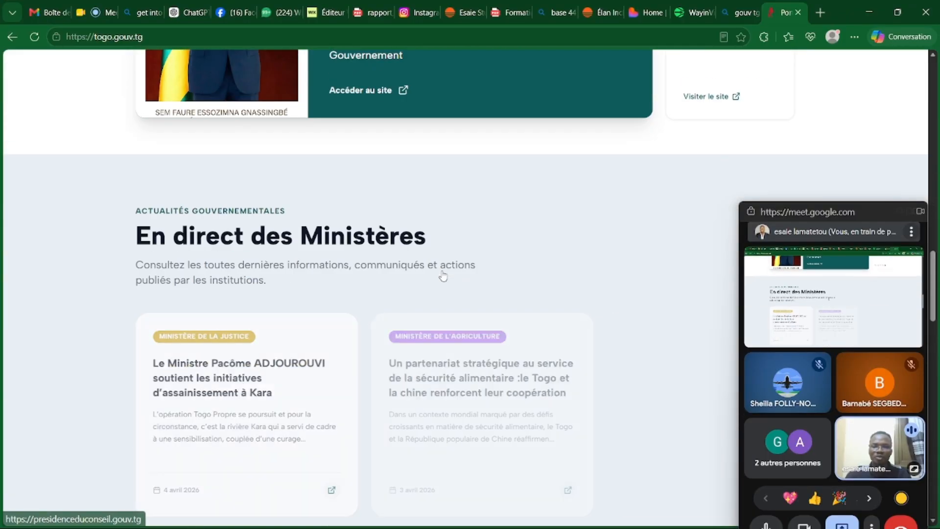
scroll(403, 274, down, 12)
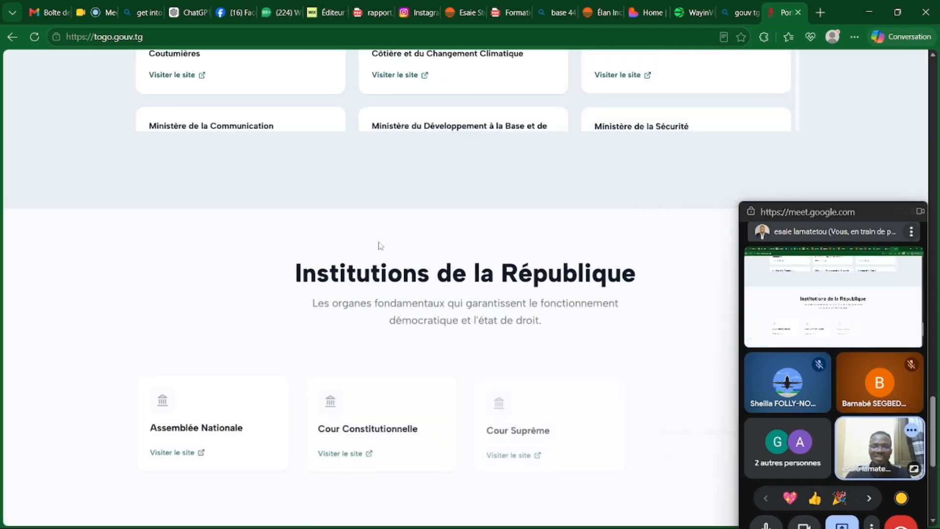
scroll(431, 297, up, 10)
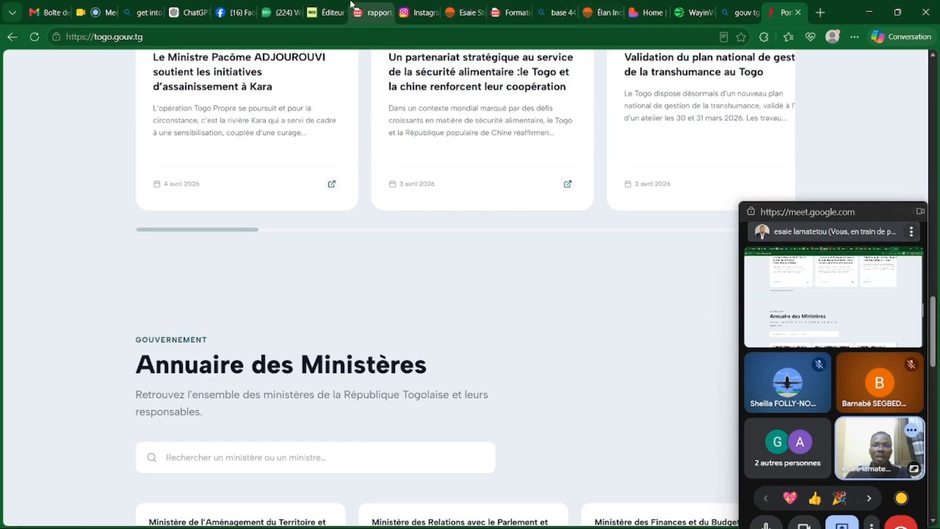
Step: Switch to ChatGPT and draft "je veux créer un site ecomerce pour vendre mes chaussure . propose moi une architecture claire du site"
click(200, 5)
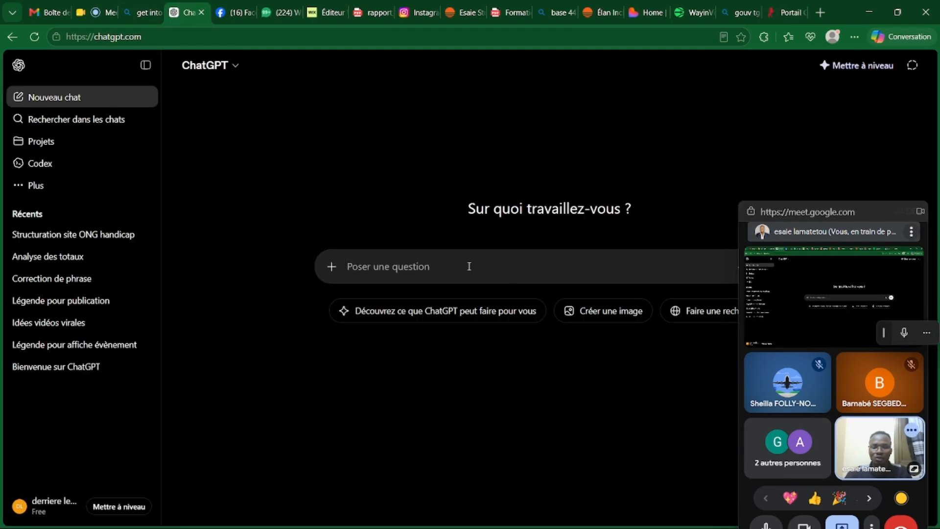
text(ist)
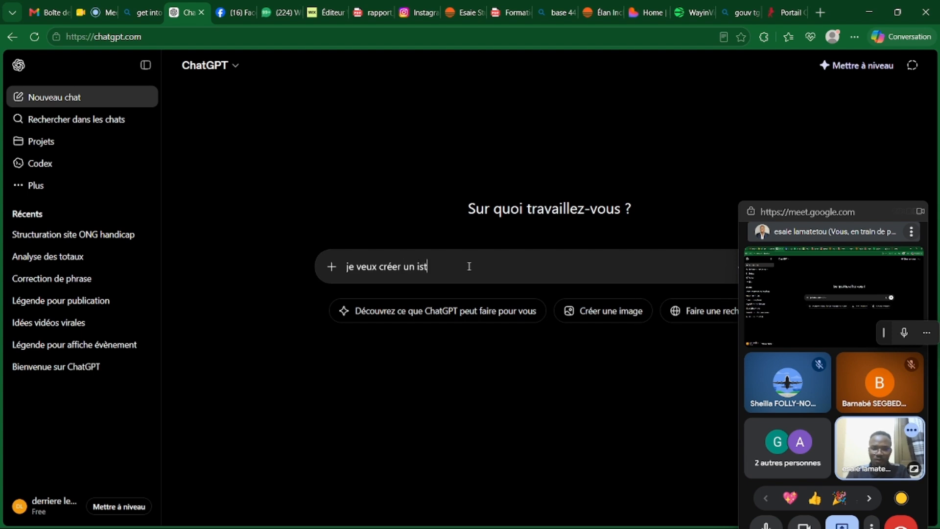
text(e veux créer un site e)
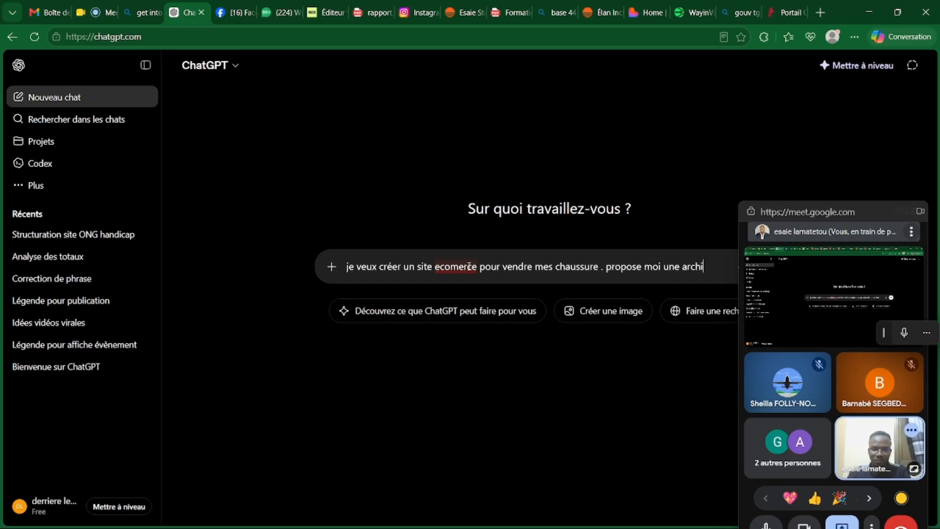
text(re claire)
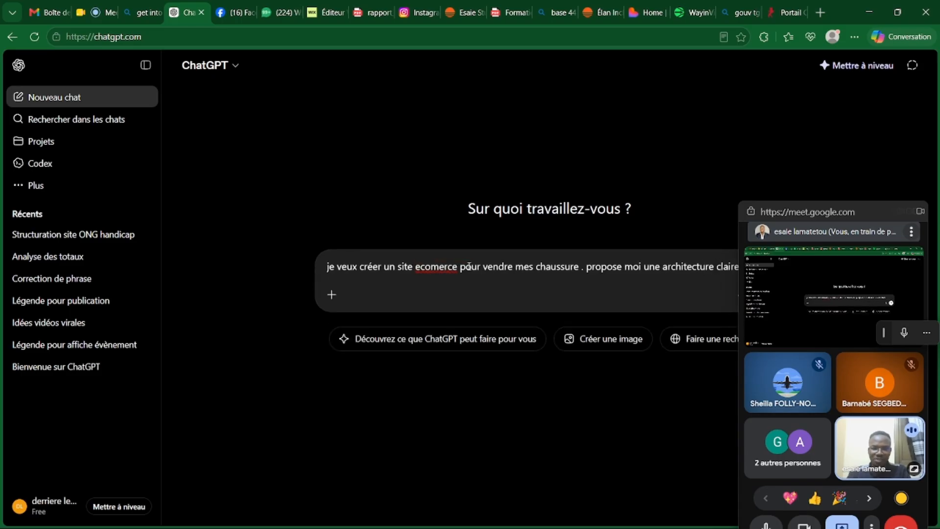
Step: Add ". le site s'appelle : ECOM DIGIT" to the prompt and send it
text(. le site s'appelle :)
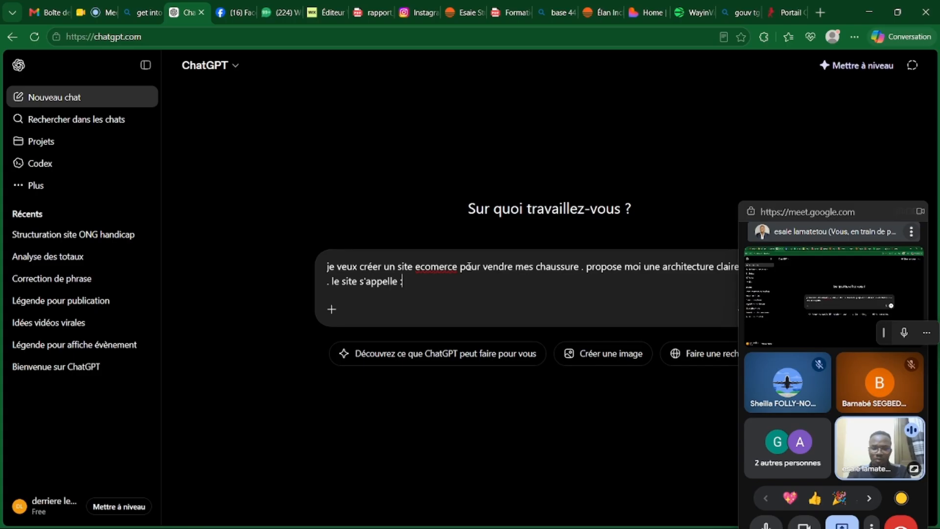
key(Caps_Lock)
text(E)
key(Caps_Lock)
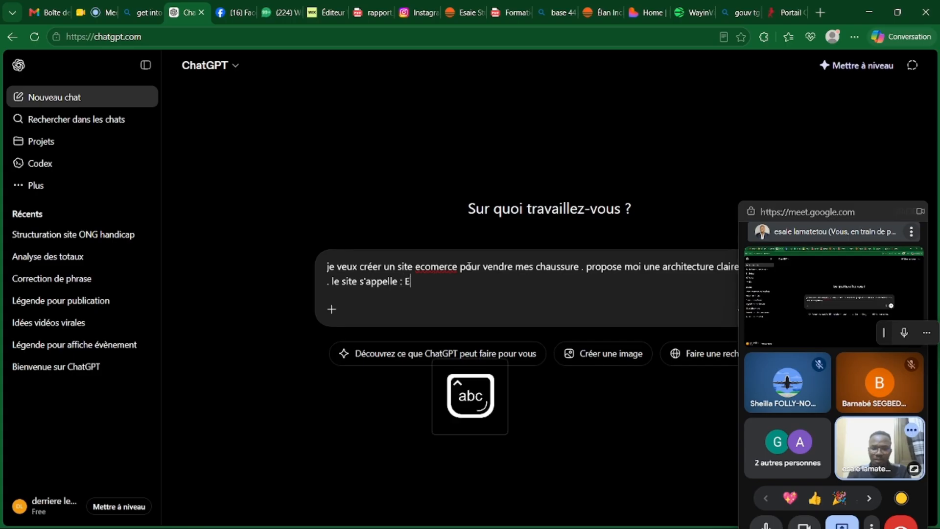
key(Caps_Lock)
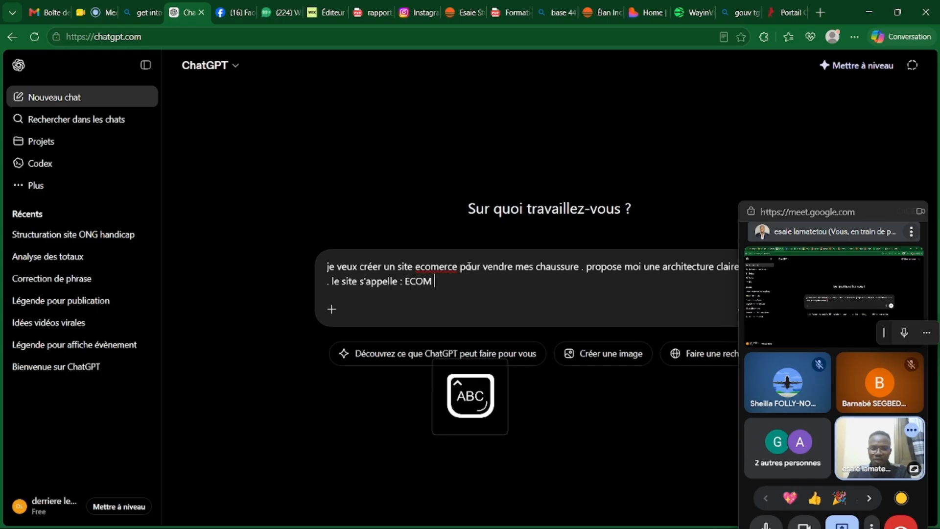
key(BackSpace)
key(BackSpace)
key(BackSpace)
key(BackSpace)
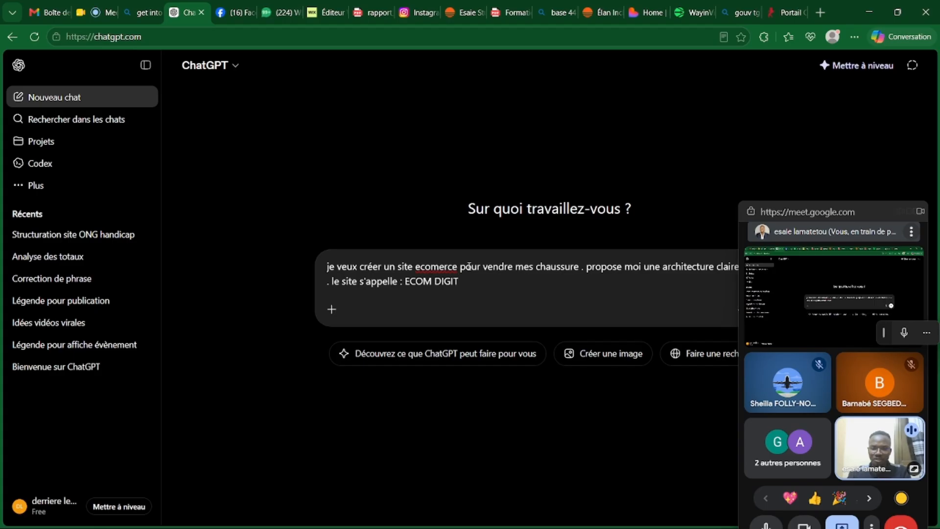
key(Return)
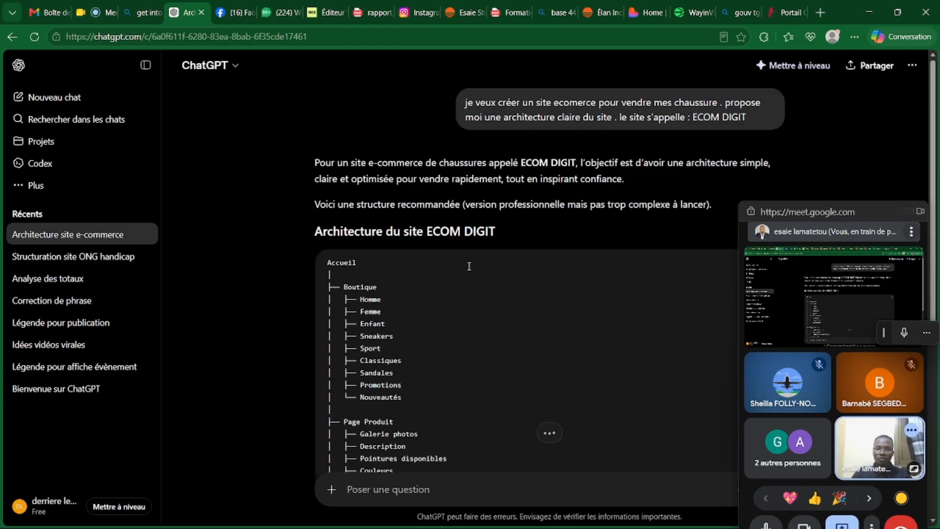
Step: Read through the proposed ECOM DIGIT site tree and the recommended homepage sections in the answer
scroll(459, 252, down, 3)
scroll(490, 205, down, 4)
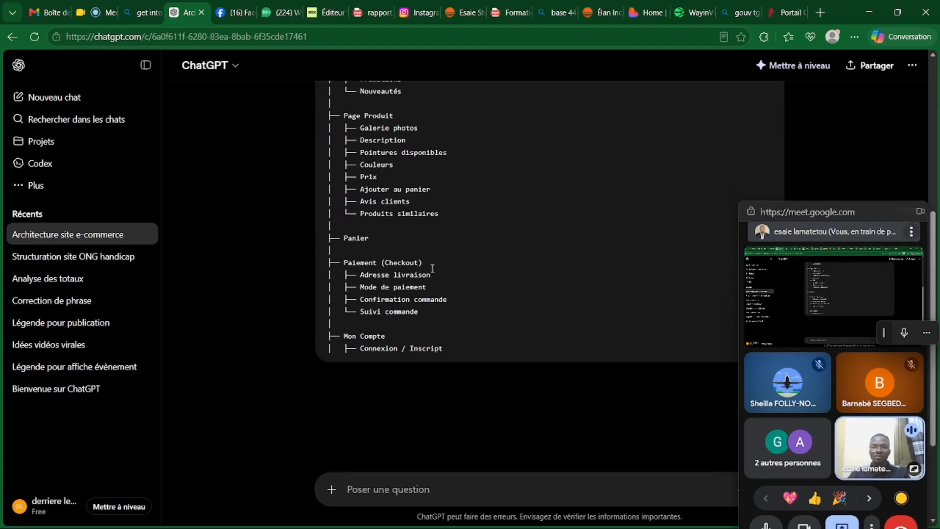
scroll(524, 160, down, 4)
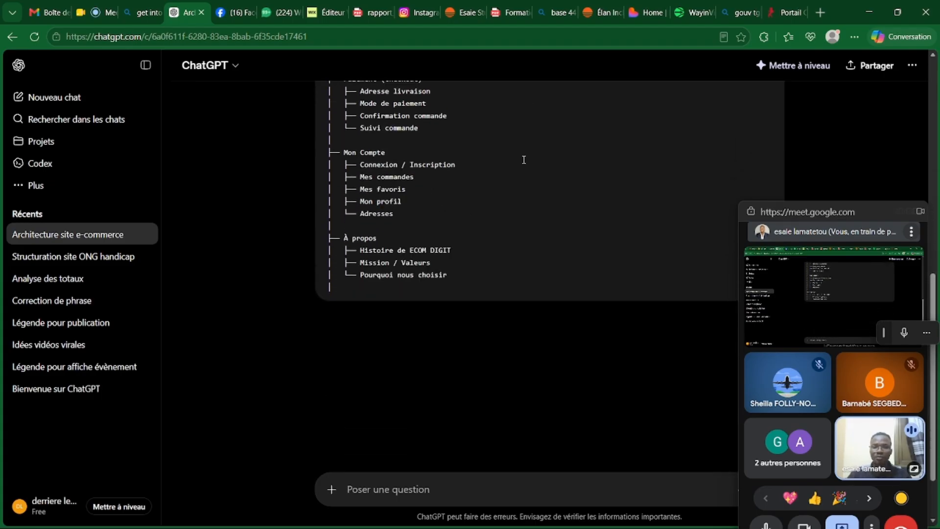
scroll(508, 163, down, 2)
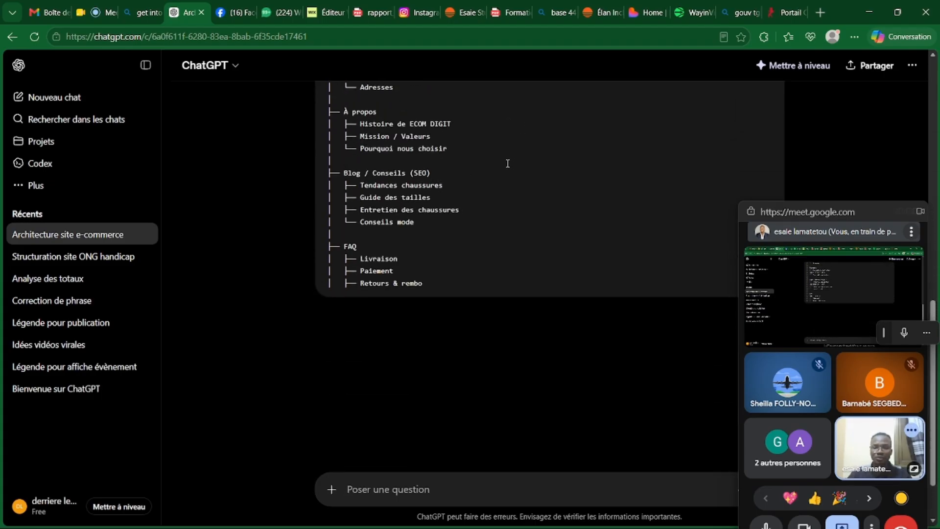
scroll(508, 164, down, 2)
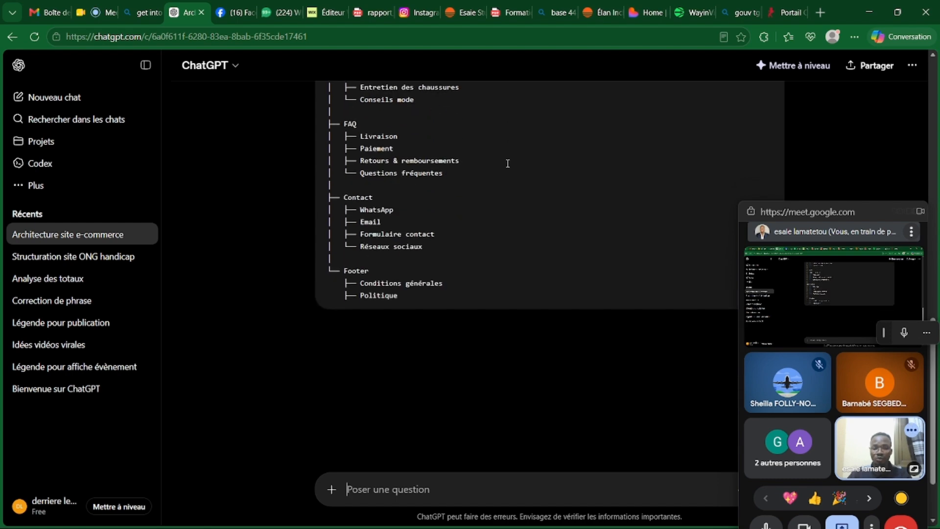
scroll(508, 164, down, 4)
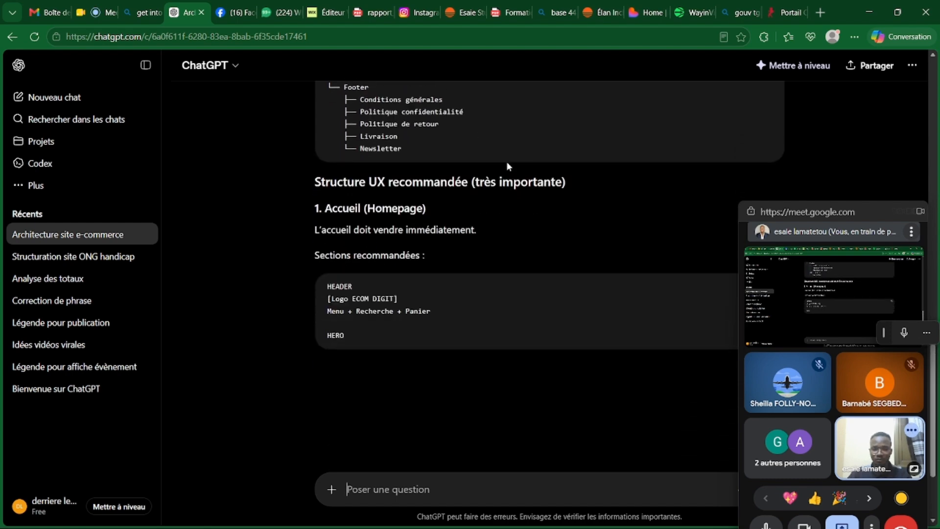
scroll(507, 160, down, 1)
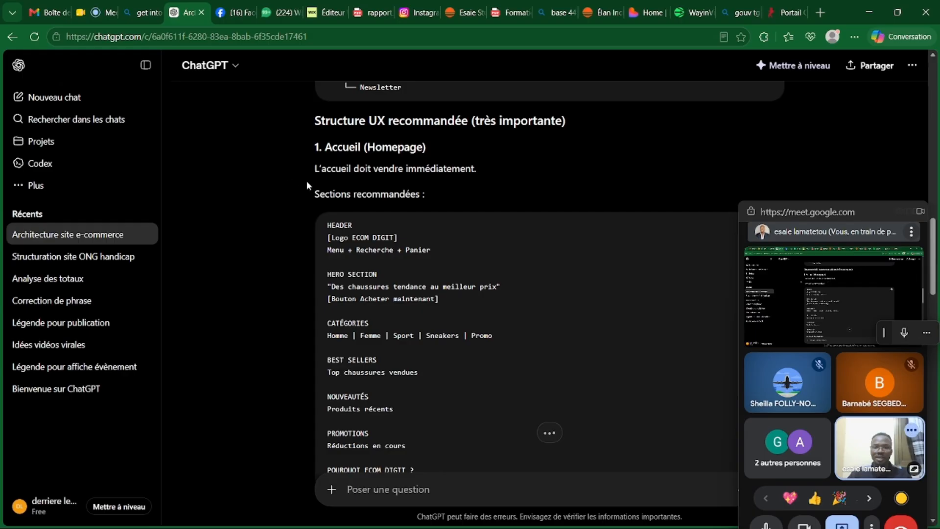
scroll(385, 190, down, 1)
scroll(482, 209, down, 1)
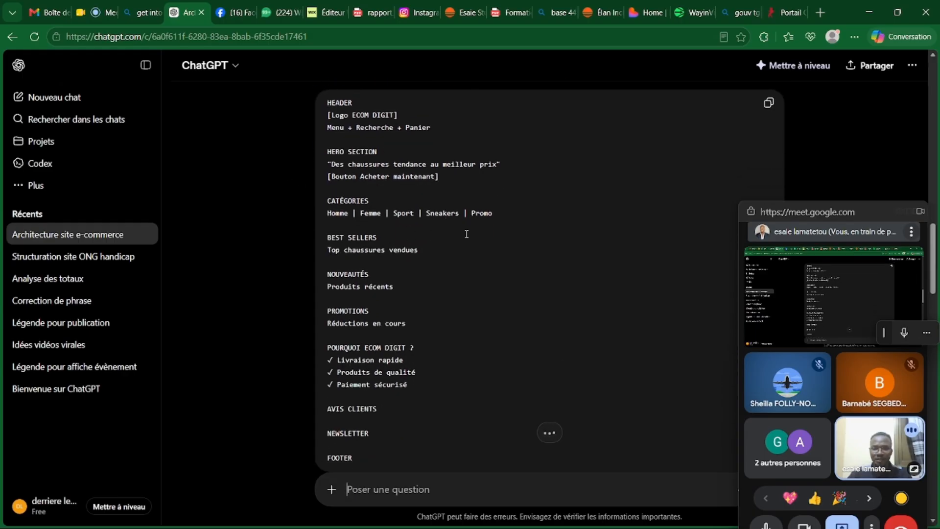
Step: Review the product page architecture, menu navigation, technical recommendations and design examples through to the end of the answer
scroll(478, 241, down, 5)
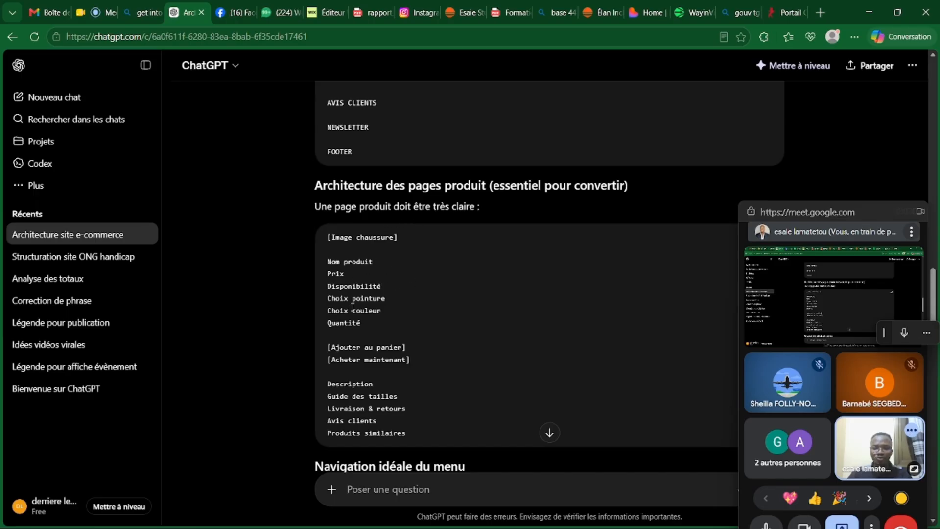
scroll(425, 304, down, 8)
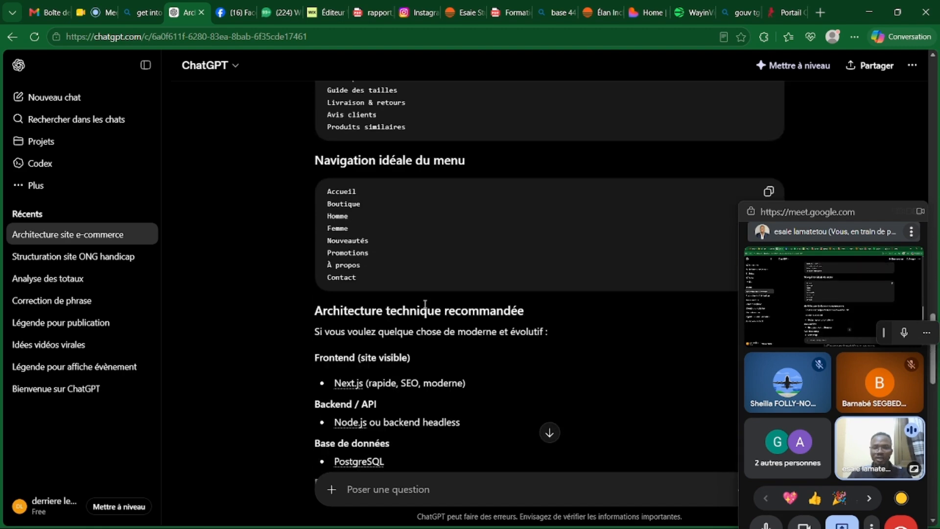
scroll(425, 308, up, 5)
scroll(424, 304, up, 3)
scroll(421, 303, up, 3)
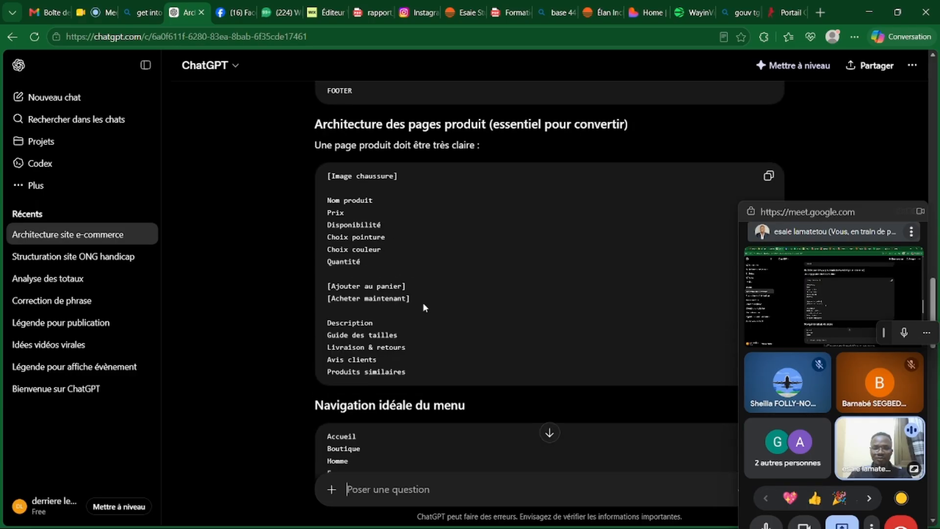
scroll(415, 301, down, 4)
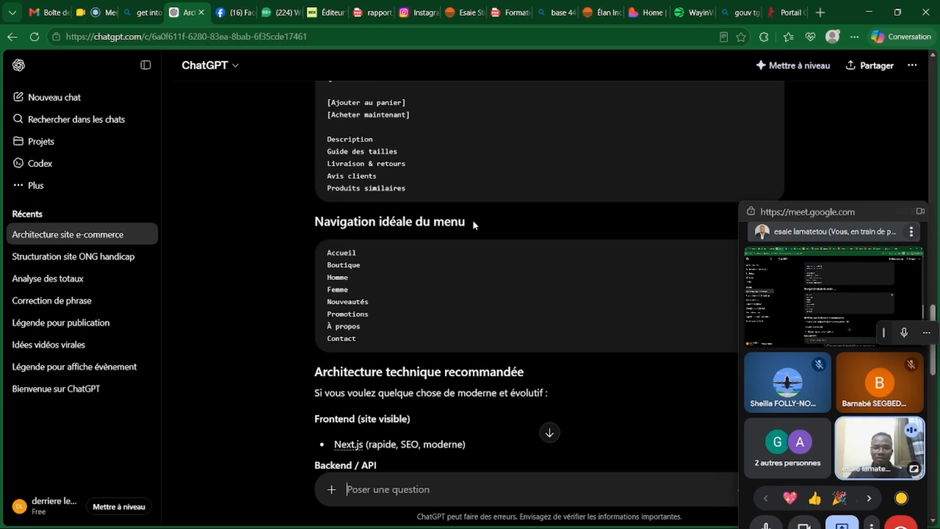
scroll(456, 223, down, 2)
scroll(386, 254, down, 12)
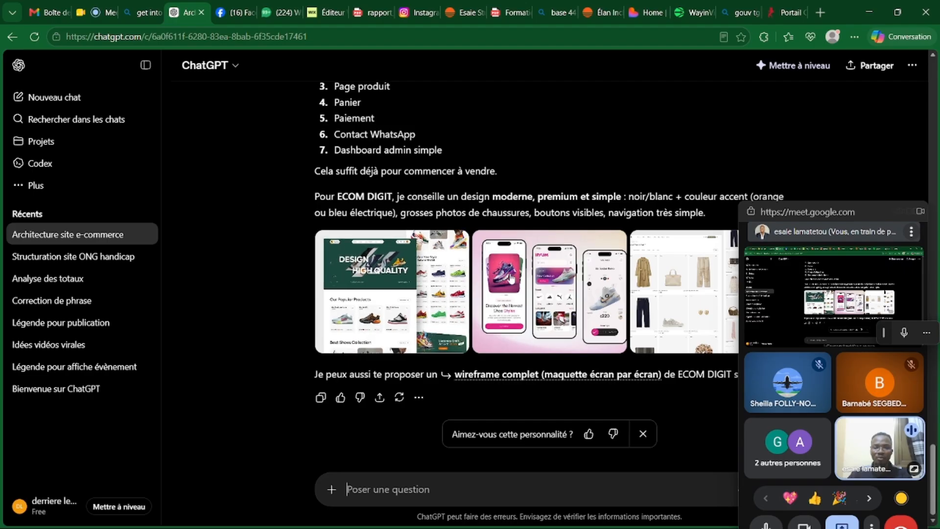
Step: Move the floating meeting window off the answer and review the ECOM DIGIT proposal back up to its site architecture tree
drag(804, 221, 62, 156)
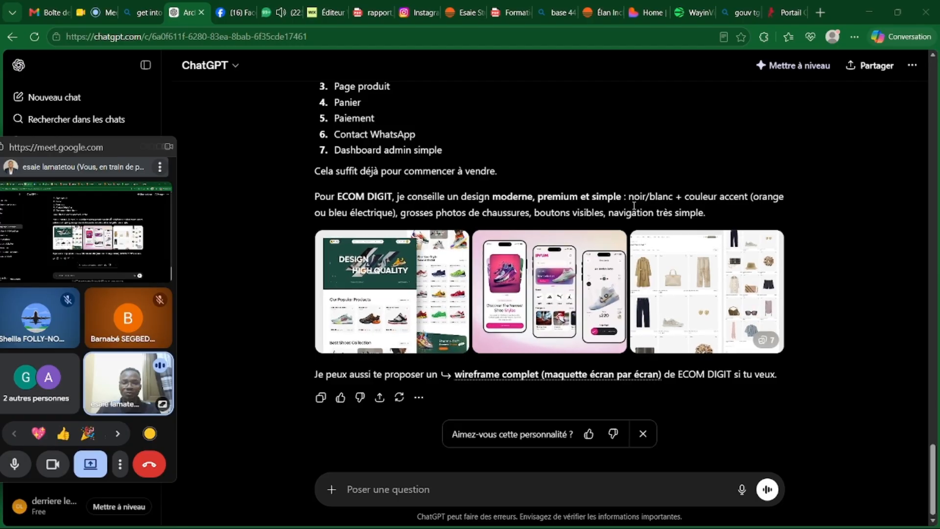
scroll(643, 312, up, 1)
scroll(643, 312, up, 2)
scroll(539, 284, down, 2)
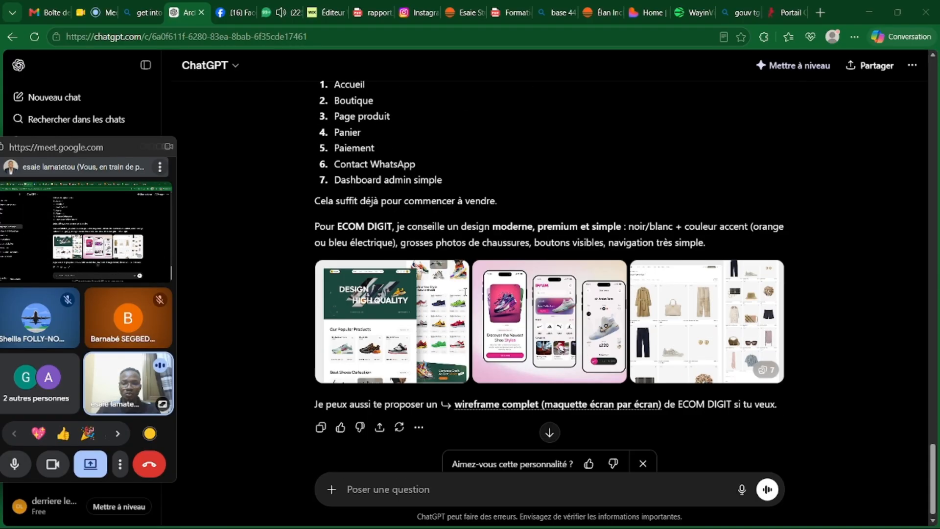
scroll(451, 255, up, 5)
scroll(451, 256, up, 15)
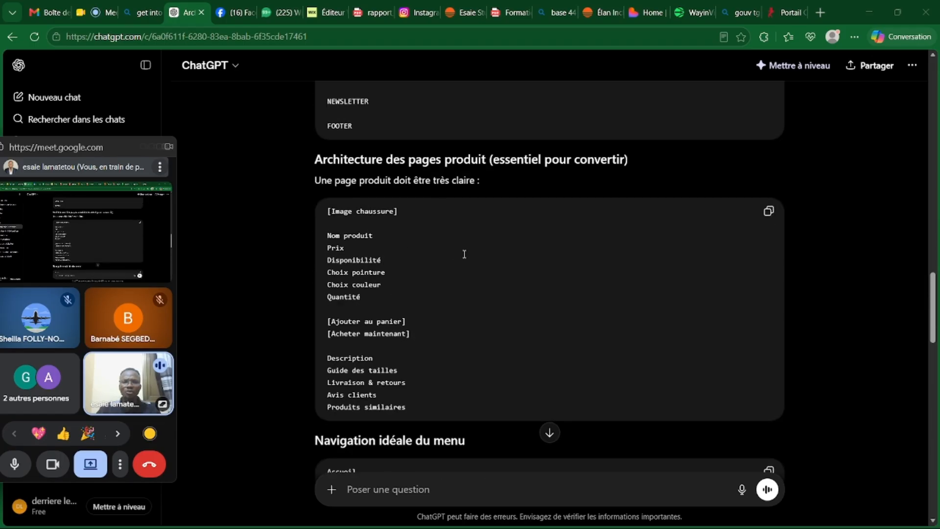
scroll(466, 254, up, 10)
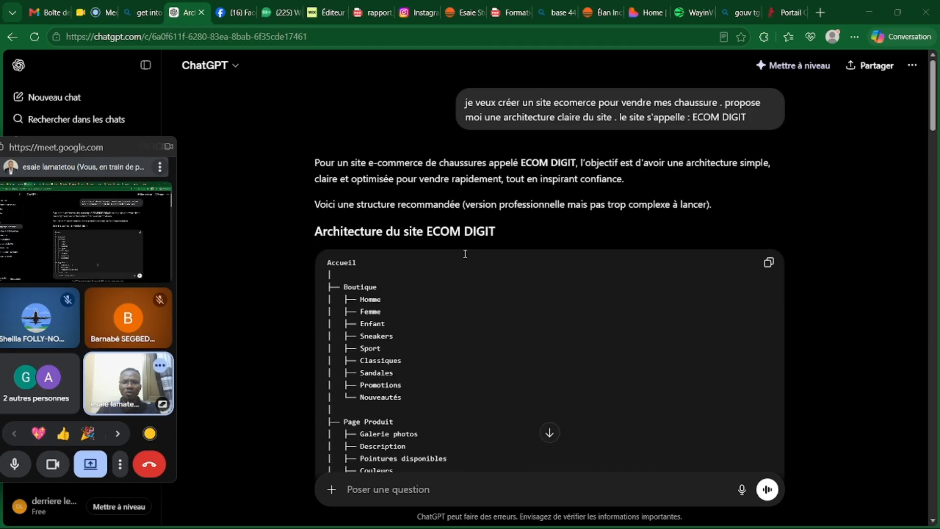
scroll(465, 254, down, 3)
scroll(464, 251, up, 2)
scroll(435, 218, down, 1)
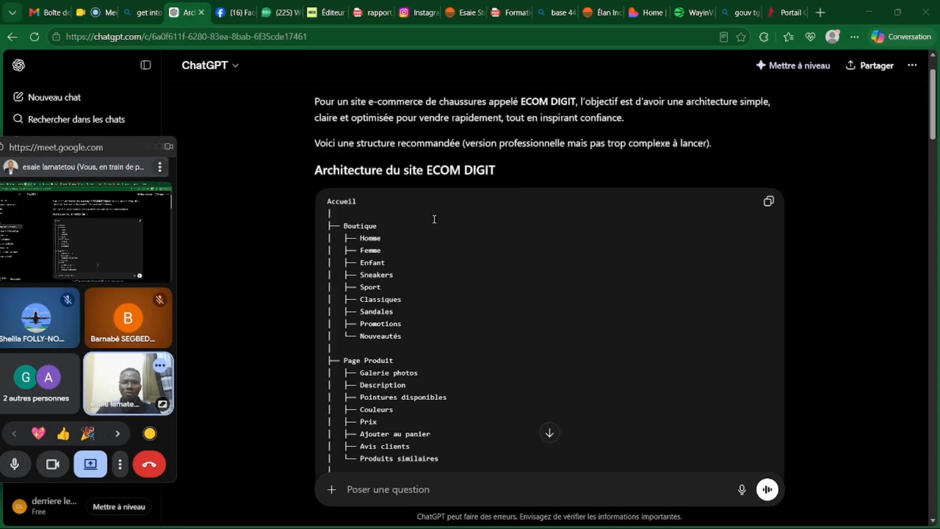
Step: Copy the ECOM DIGIT site architecture tree, switch to Lovable and write the prompt "JE VEUX Crer un site e commerce en suivant cette structure:"
click(768, 201)
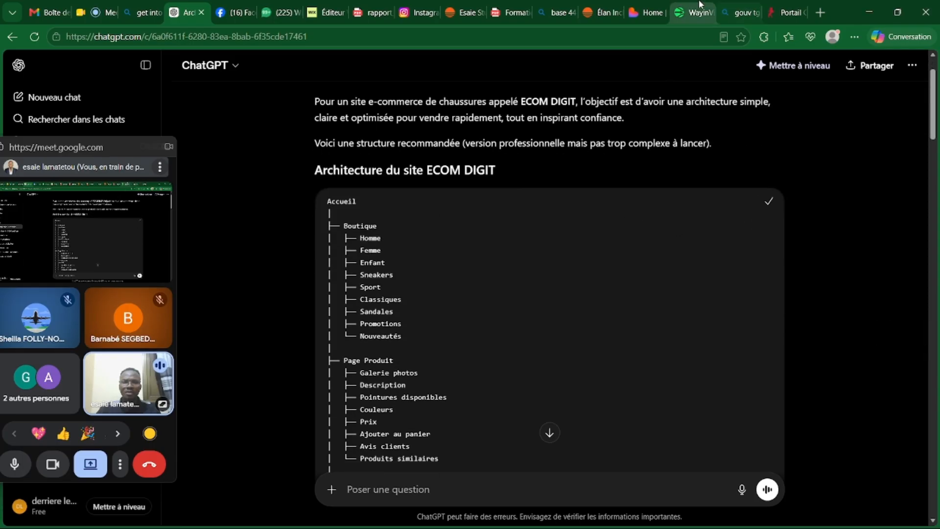
click(651, 11)
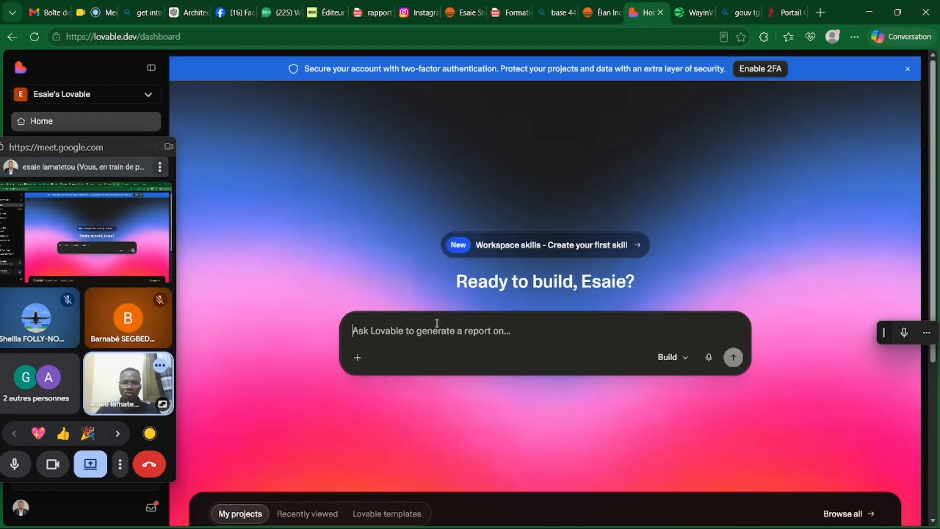
text(JE VEUX C)
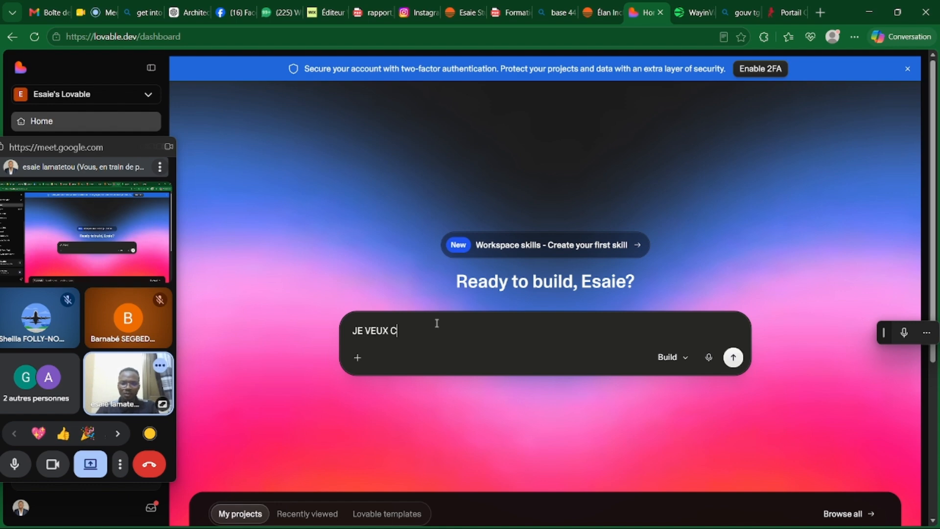
key(Caps_Lock)
text(r)
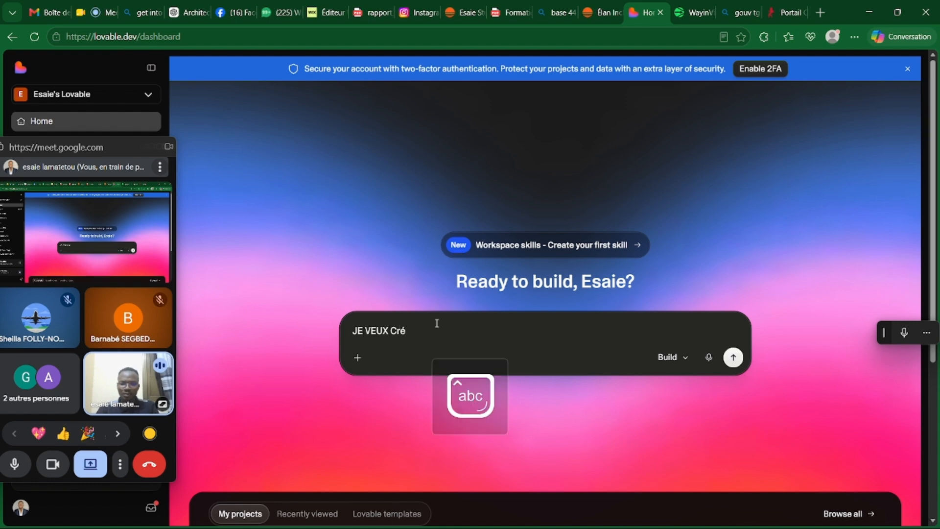
text(er un iste e commerce . aider mo)
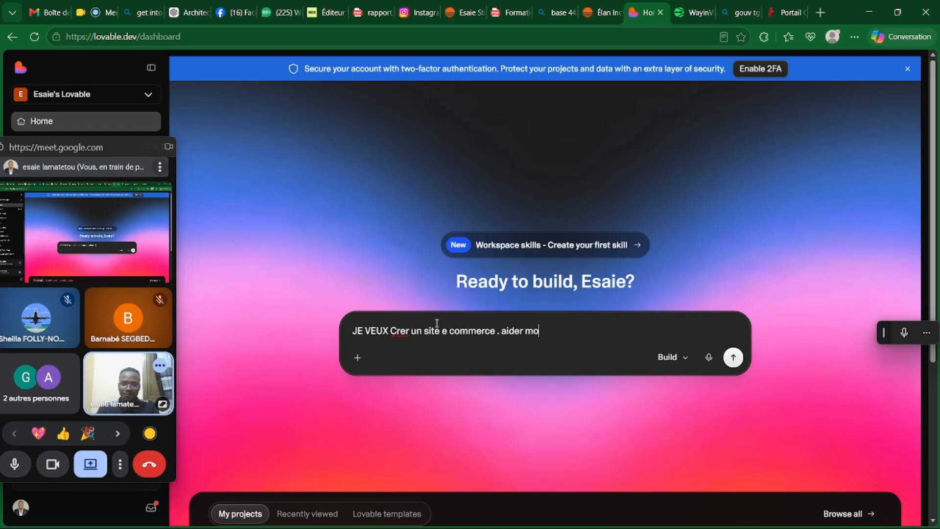
key(BackSpace)
key(BackSpace)
key(BackSpace)
key(BackSpace)
key(BackSpace)
key(BackSpace)
key(BackSpace)
key(BackSpace)
key(BackSpace)
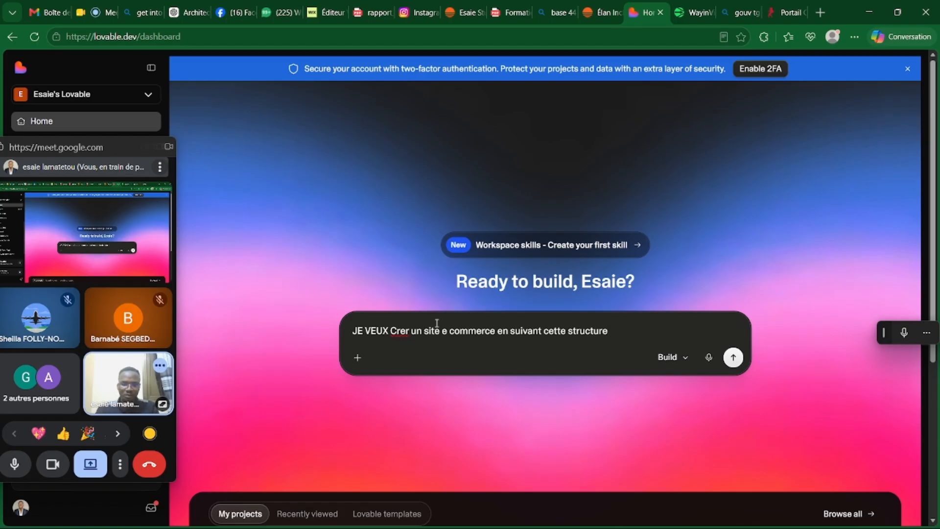
Step: Paste the copied site architecture tree on a new line below the prompt sentence and check it
key(shift+Return)
key(ctrl+v)
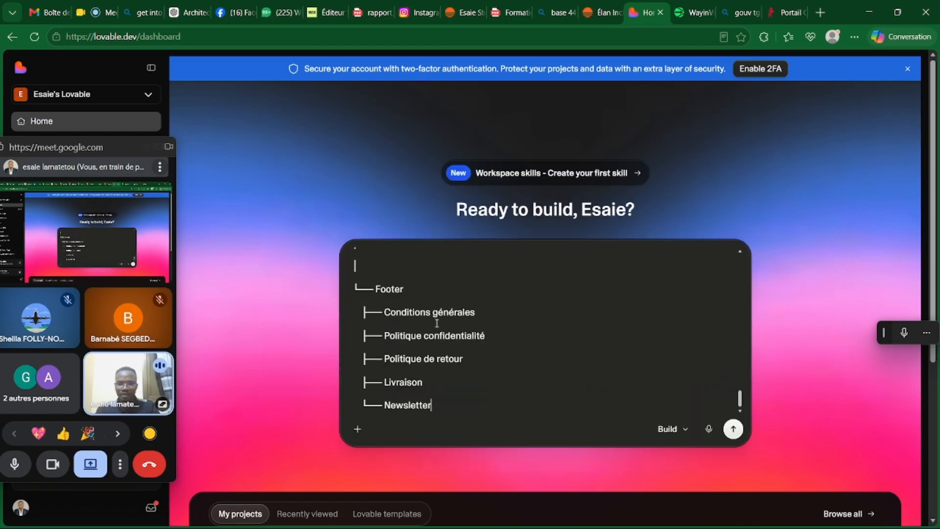
scroll(433, 337, up, 3)
scroll(433, 337, up, 10)
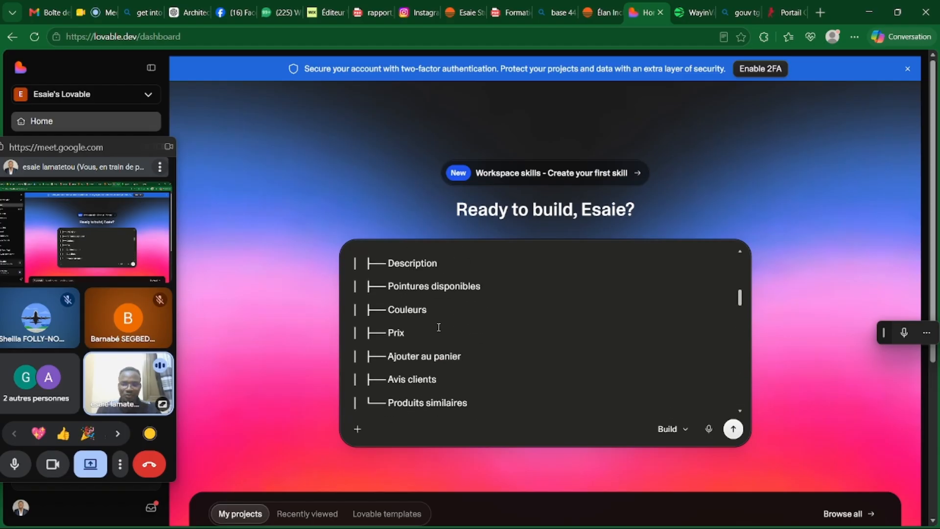
Step: Return to the ChatGPT answer and copy the block of recommended homepage sections that starts with HEADER
click(191, 13)
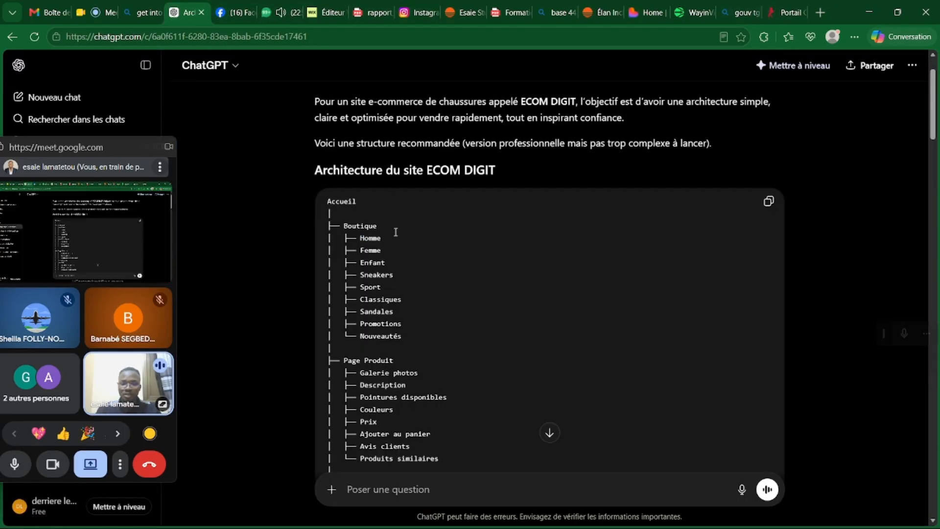
scroll(396, 231, down, 4)
scroll(396, 232, down, 12)
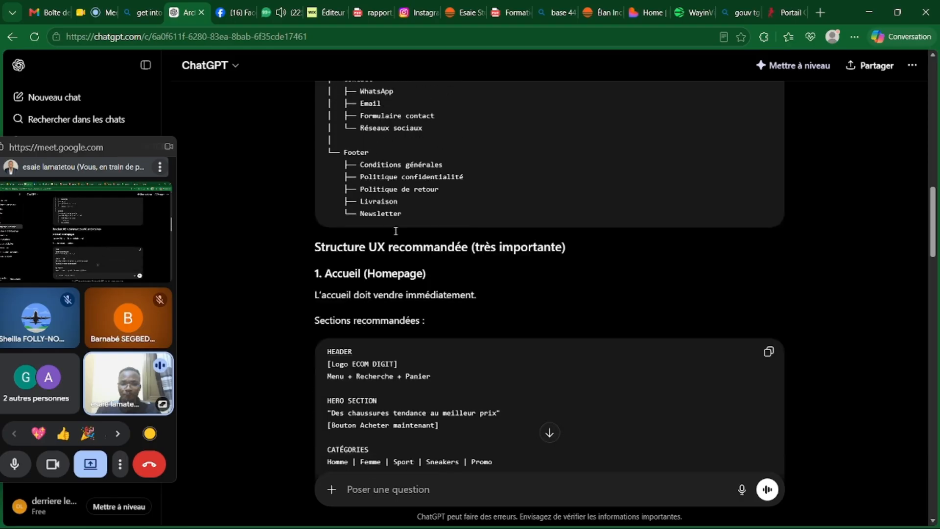
scroll(395, 231, down, 15)
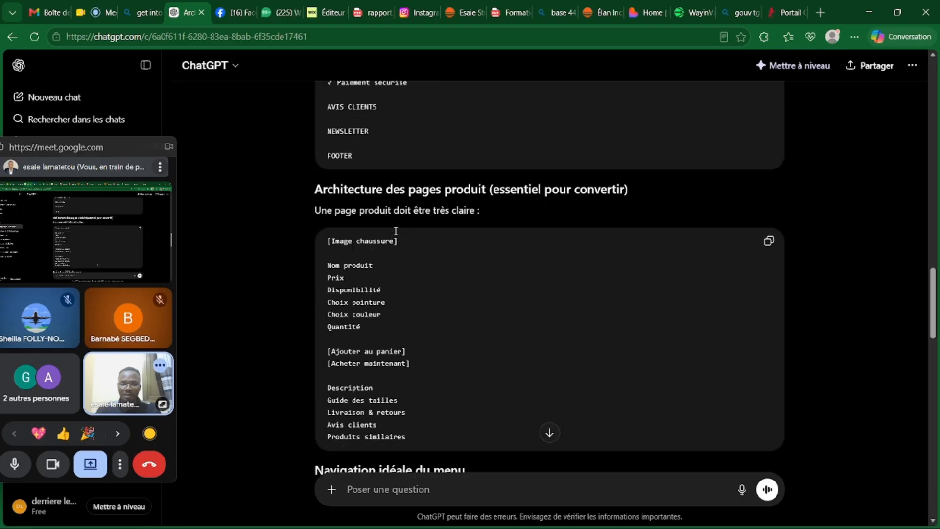
scroll(396, 232, down, 9)
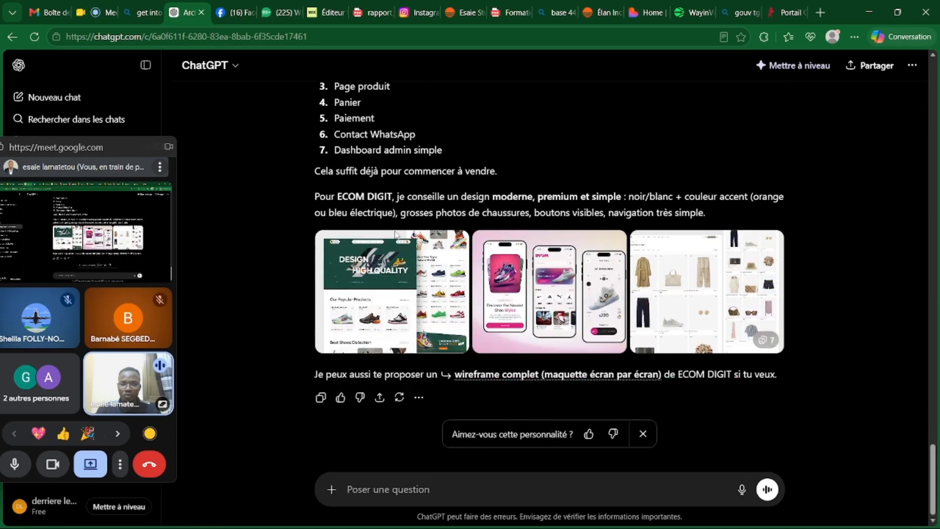
scroll(399, 229, up, 20)
scroll(399, 228, up, 10)
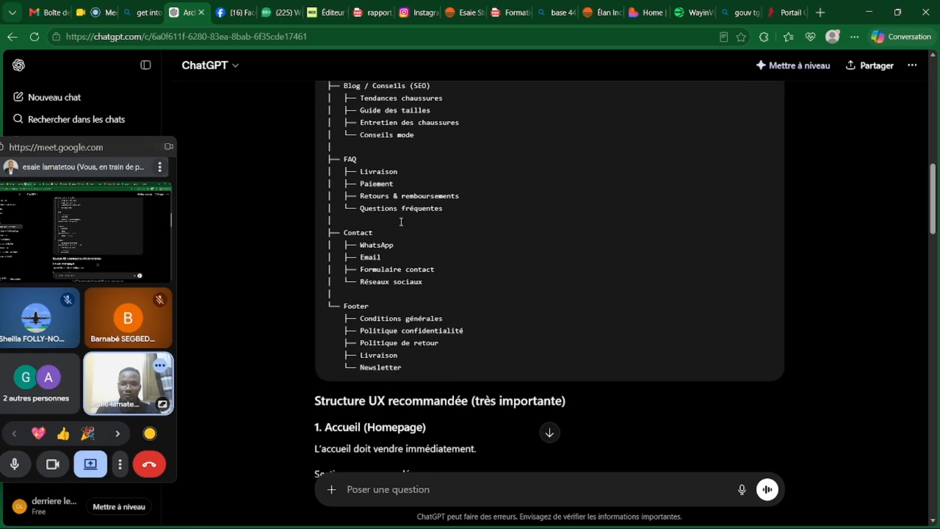
scroll(382, 235, down, 3)
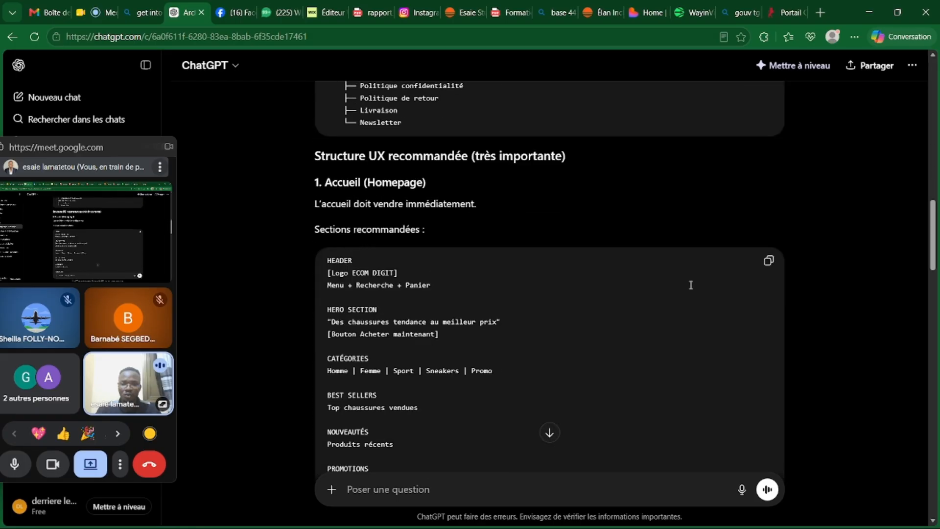
click(769, 260)
Step: Switch to Lovable and paste the homepage sections on a new line after the architecture tree
click(647, 12)
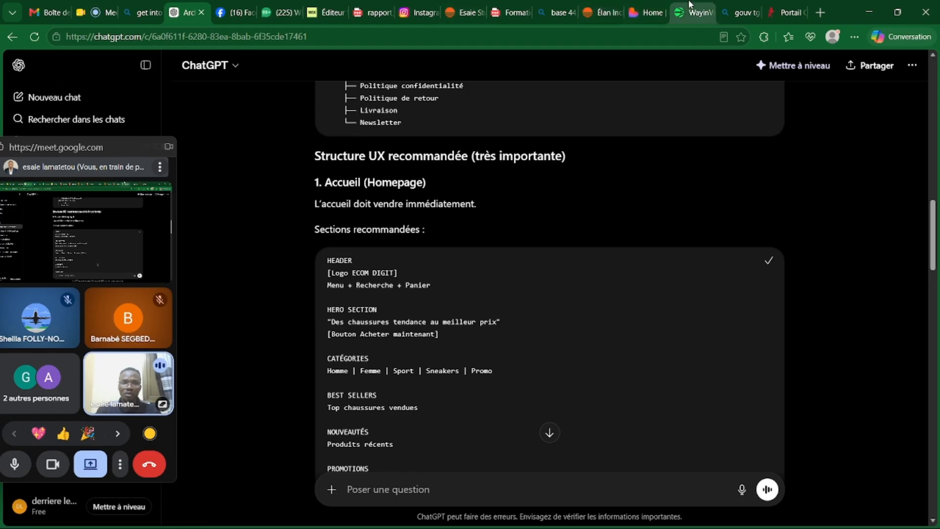
scroll(418, 381, down, 15)
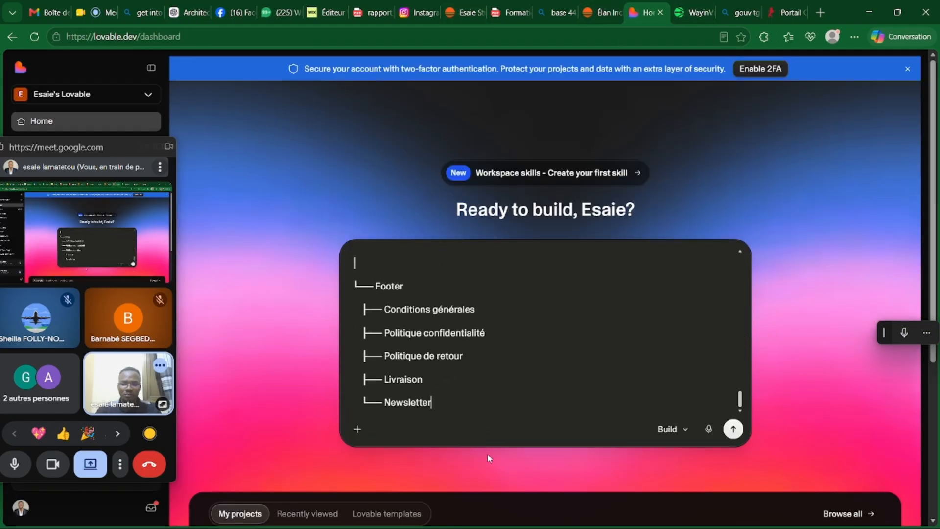
key(shift+Return)
key(ctrl+v)
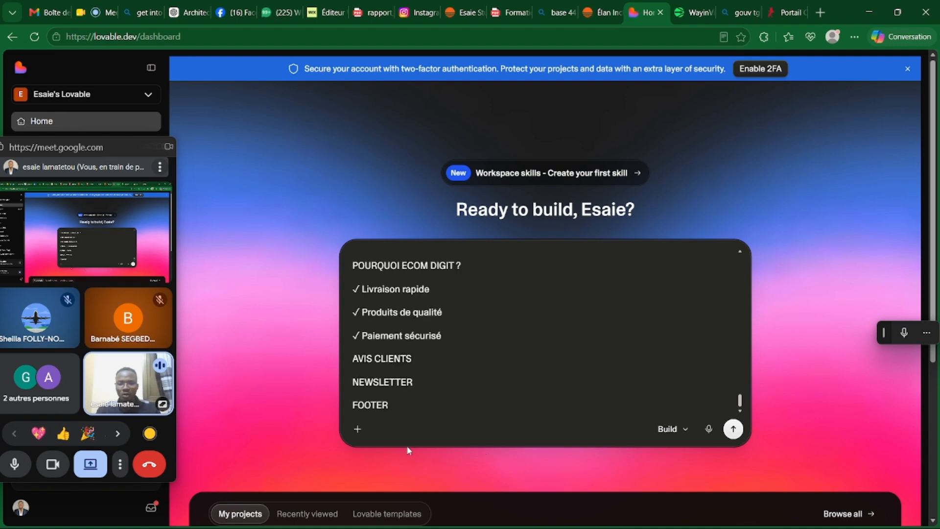
Step: Copy the product page architecture block from the ChatGPT answer and paste it at the end of the Lovable prompt
click(189, 6)
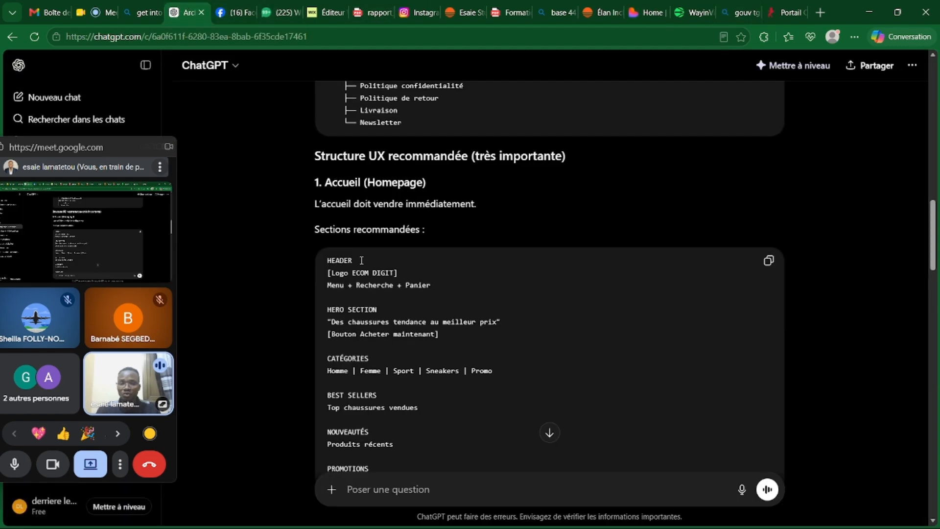
scroll(425, 264, down, 6)
scroll(424, 264, down, 4)
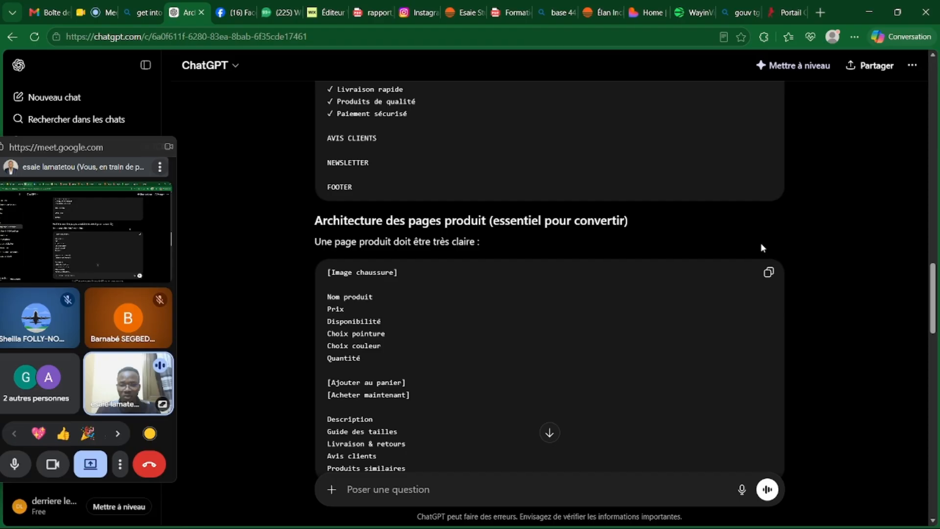
click(769, 272)
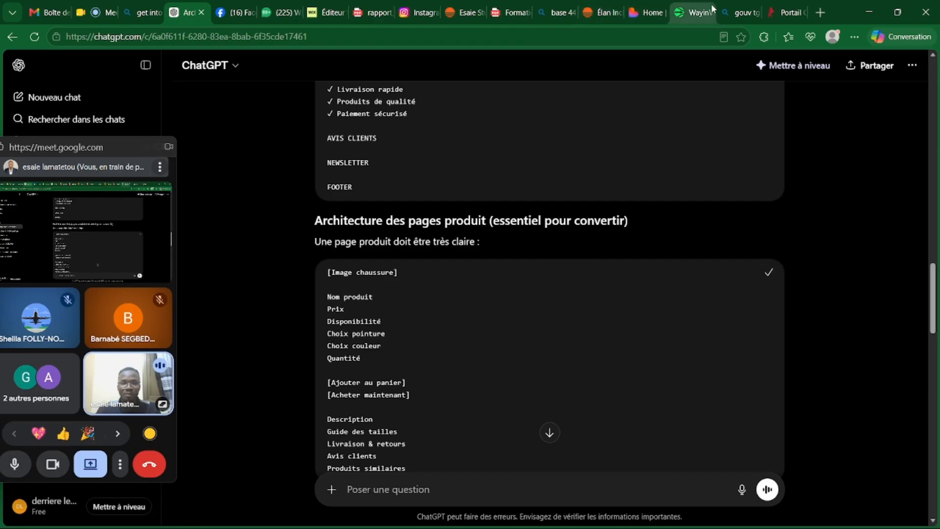
click(610, 8)
click(652, 9)
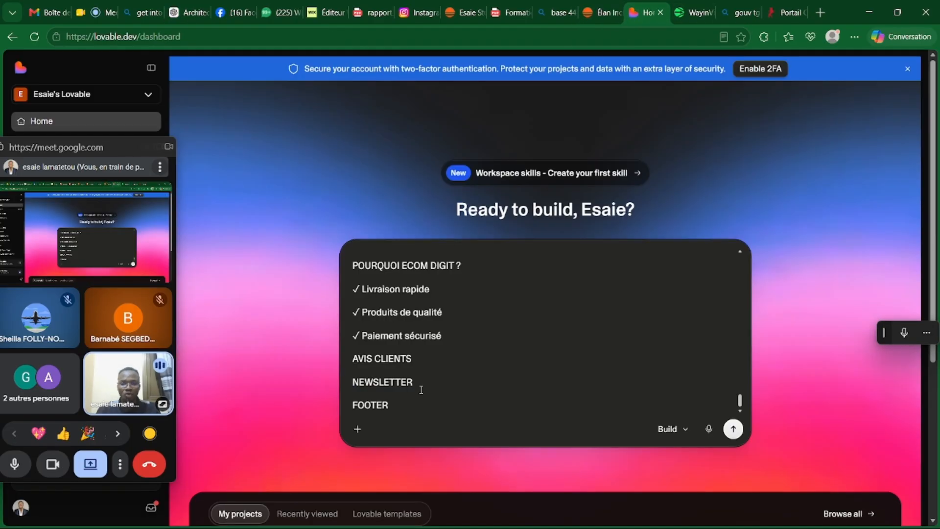
scroll(399, 398, down, 1)
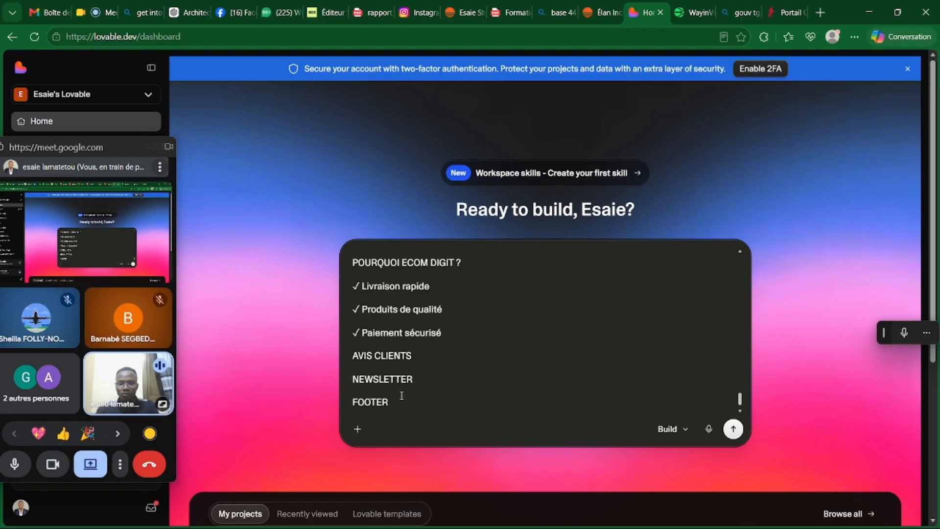
key(ctrl+v)
Step: Check the assembled prompt from its opening sentence down through the site tree and send it to Lovable
scroll(408, 396, up, 9)
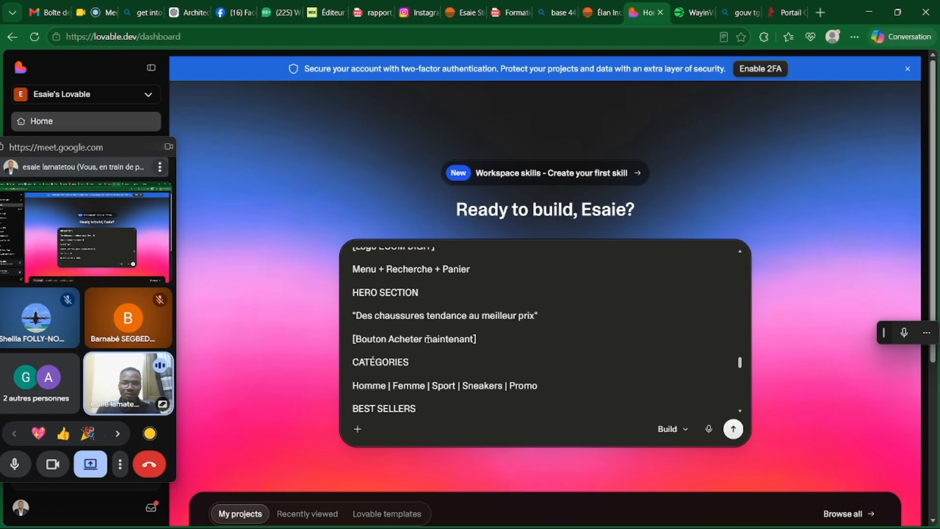
scroll(509, 340, up, 15)
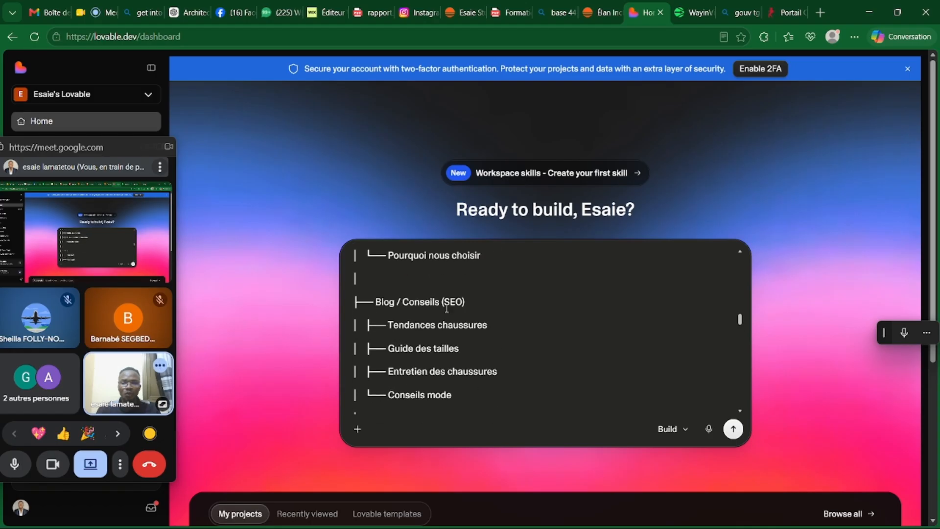
scroll(450, 306, up, 10)
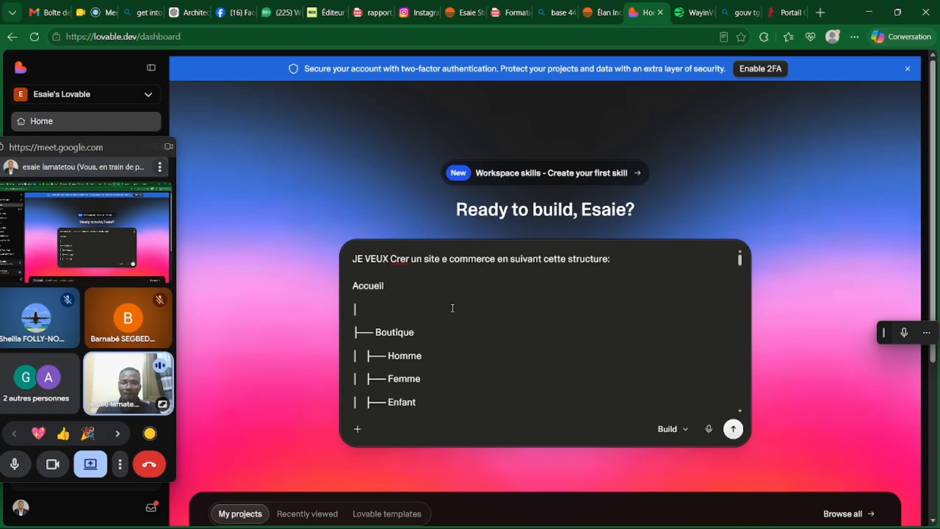
scroll(415, 296, down, 18)
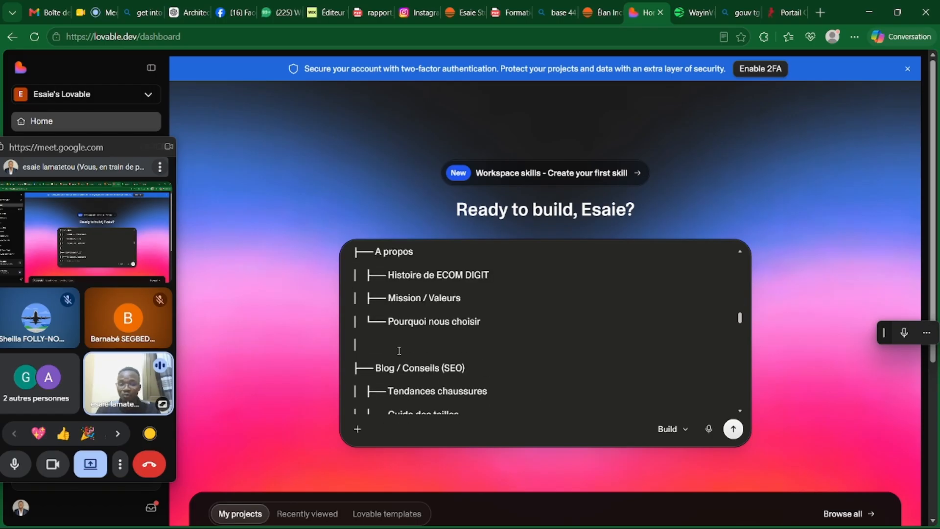
scroll(399, 351, down, 5)
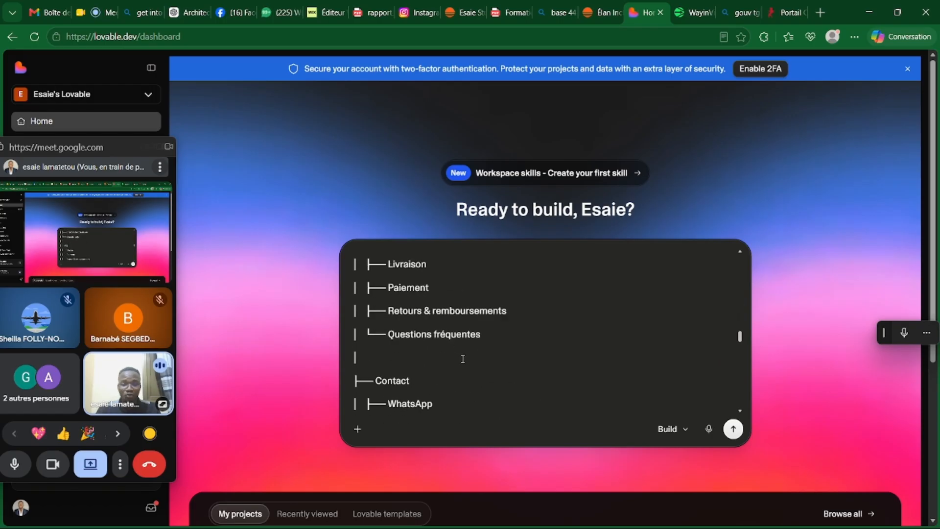
click(734, 429)
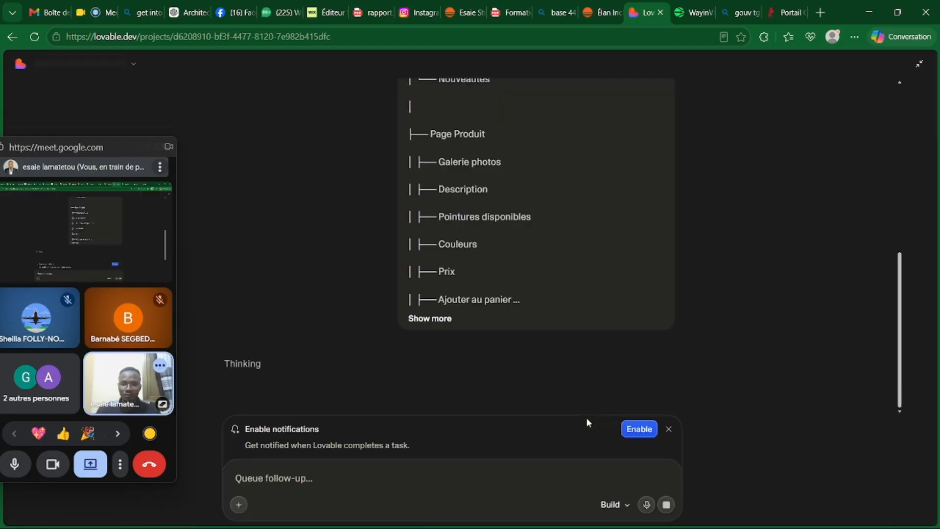
Step: Move the floating meeting window off the questions and choose the black, white, orange and yellow colour palette for ECOM DIGIT
drag(81, 147, 818, 114)
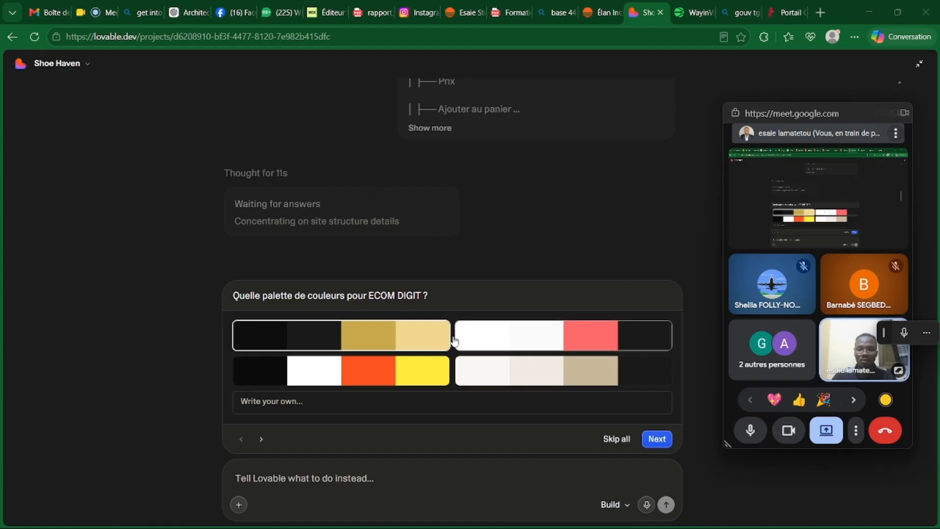
drag(763, 115, 867, 106)
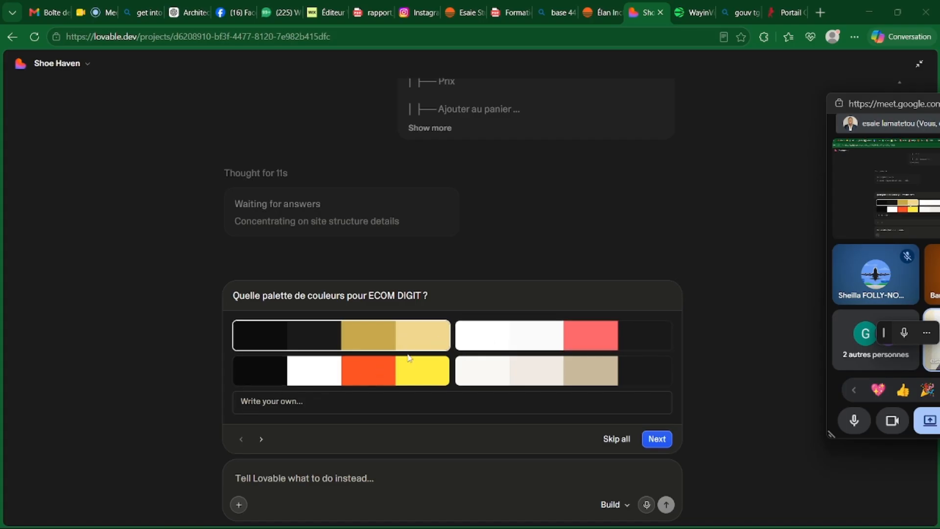
click(402, 372)
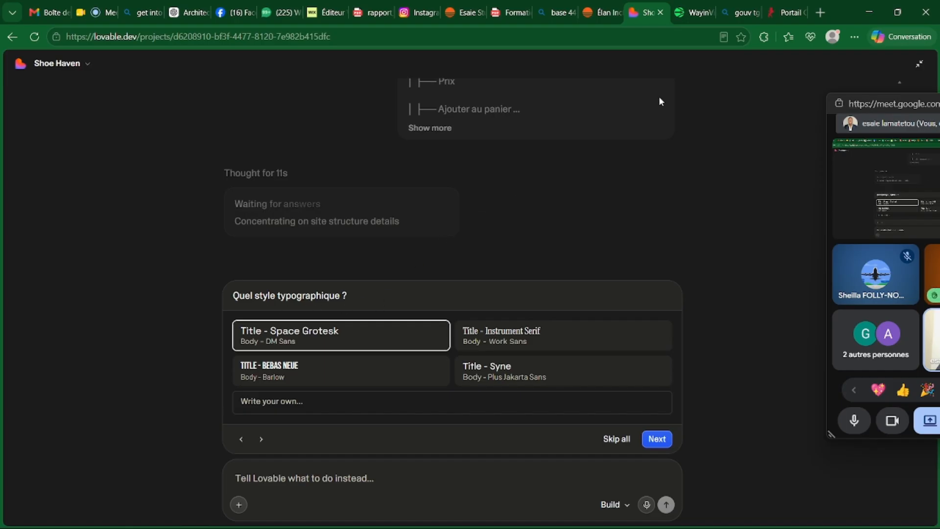
Step: Reposition the floating meeting window and choose the Bebas Neue title with Barlow body typography
drag(870, 101, 831, 98)
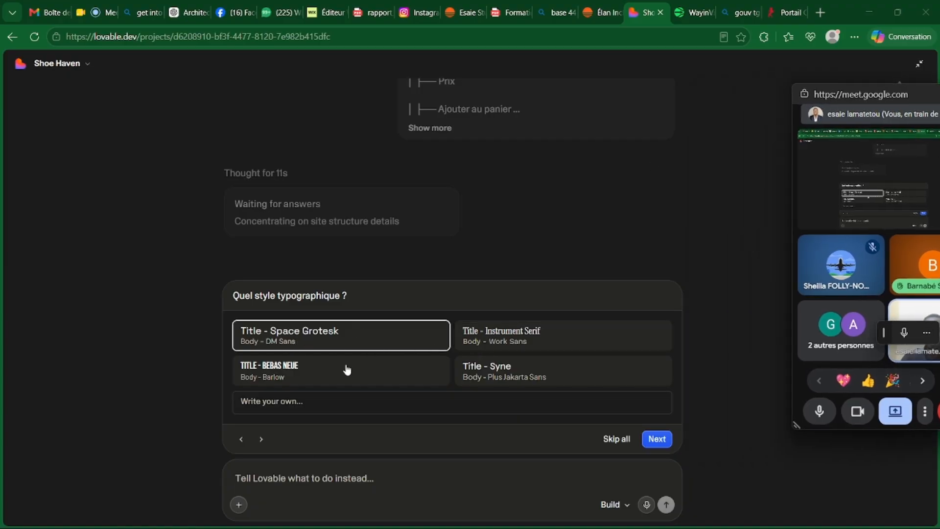
click(379, 374)
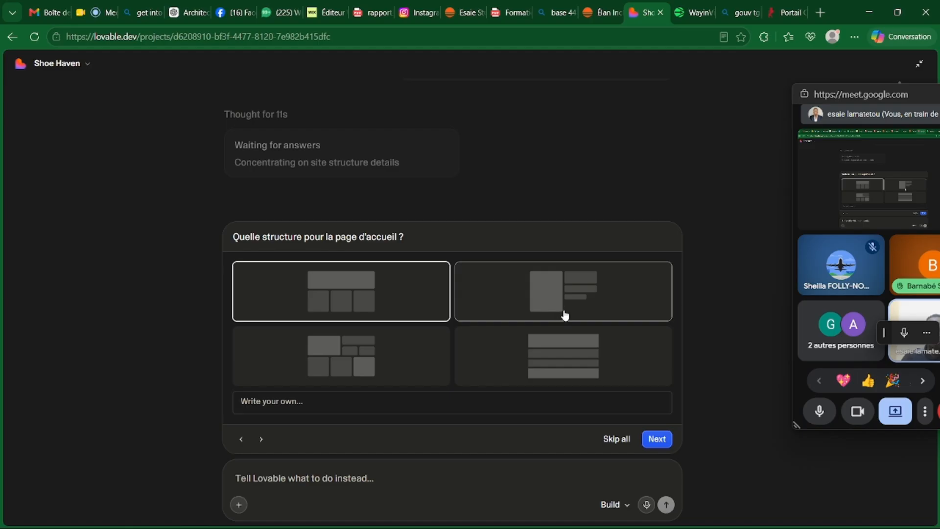
Step: Choose the Bento mix homepage structure and answer "Non, démo statique d'abord" for Lovable Cloud activation
click(412, 354)
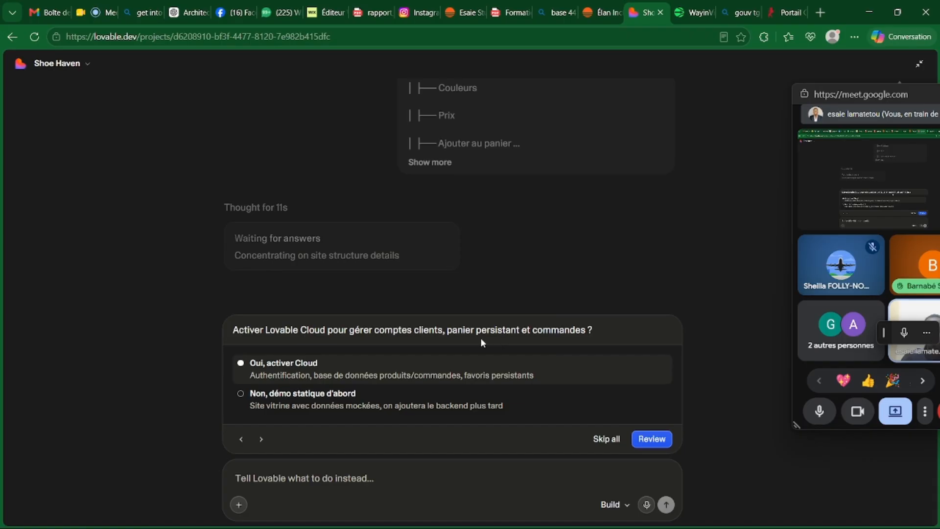
click(241, 395)
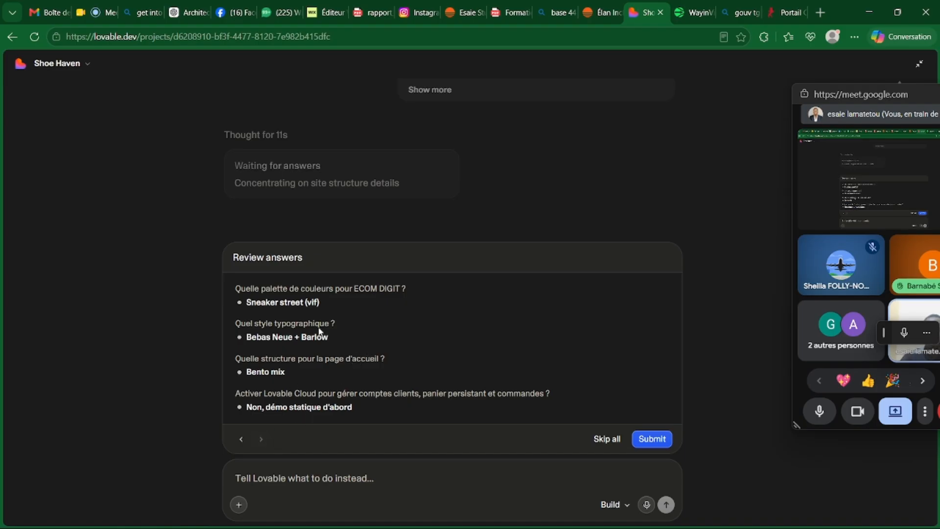
Step: Submit the reviewed answers on colour palette, typography, homepage structure and Lovable Cloud for the ECOM DIGIT store
click(649, 437)
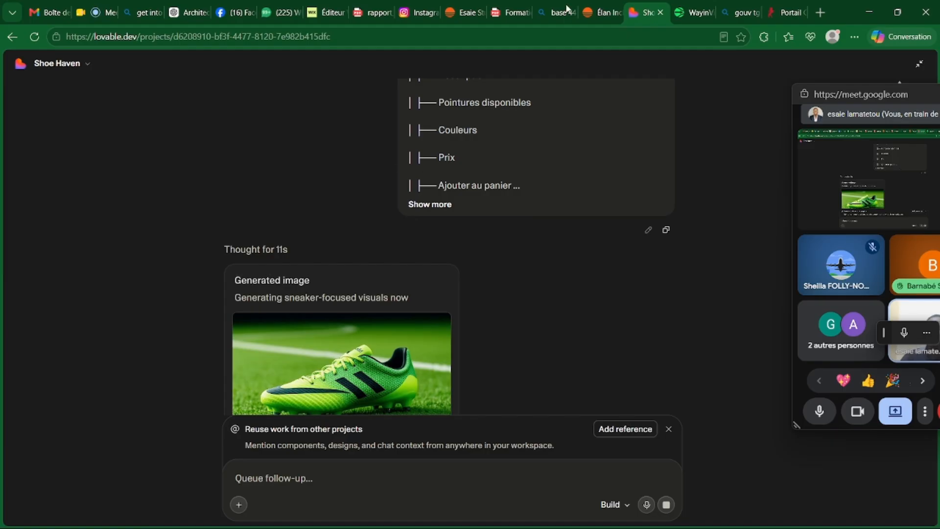
Step: Switch to the Élan Inclusive project in Base44 and examine the homepage's hero and "Qui sommes-nous" sections
click(605, 5)
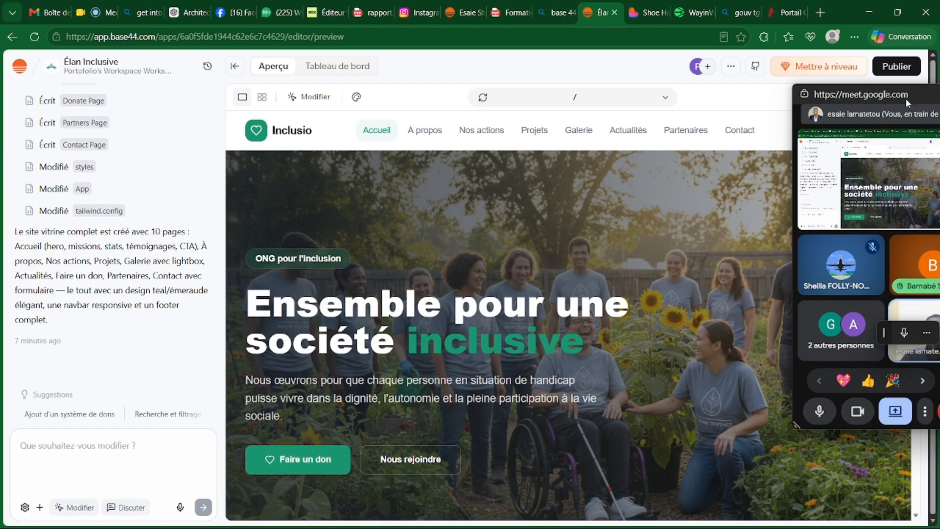
drag(898, 98, 121, 40)
scroll(545, 137, down, 8)
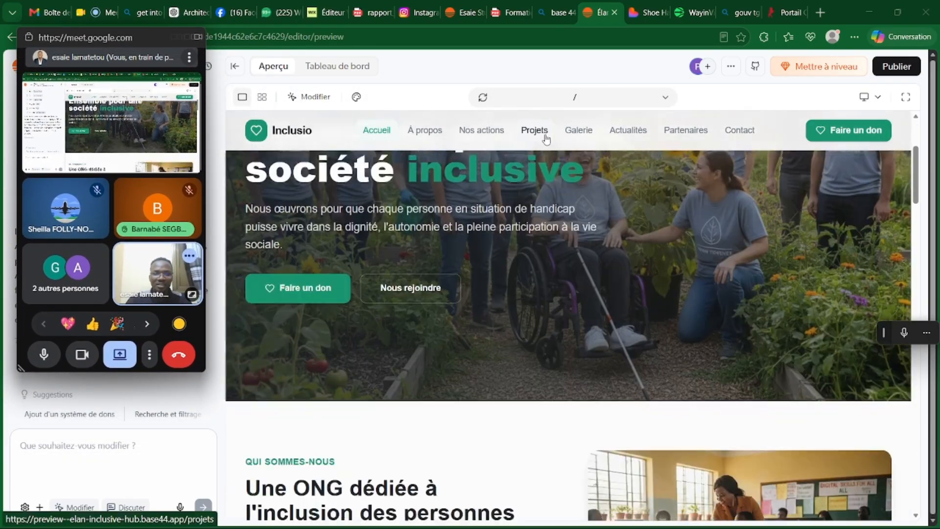
scroll(544, 137, up, 8)
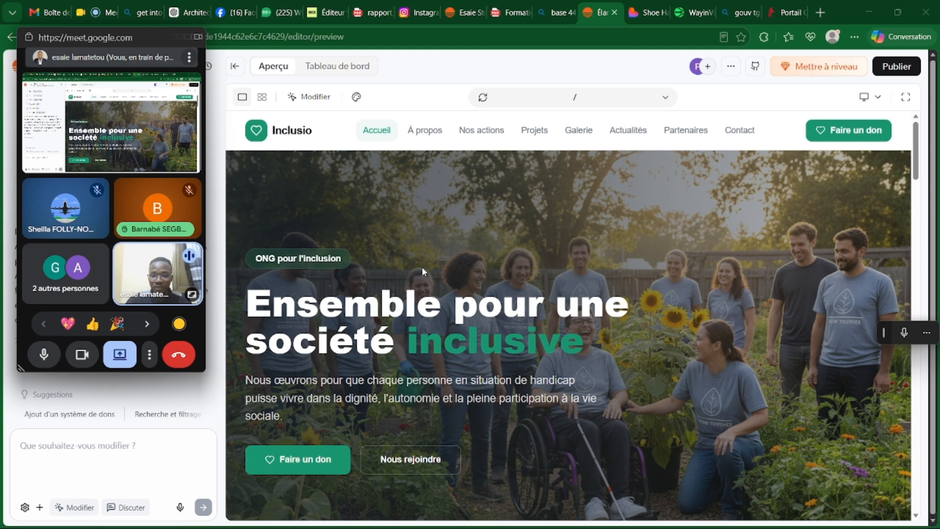
scroll(414, 269, down, 1)
scroll(413, 269, up, 1)
scroll(425, 408, down, 2)
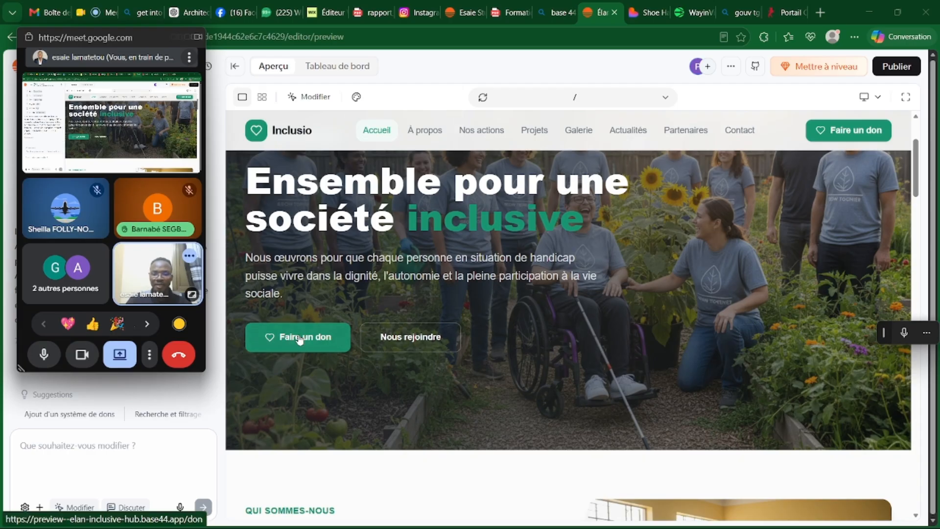
scroll(414, 340, down, 5)
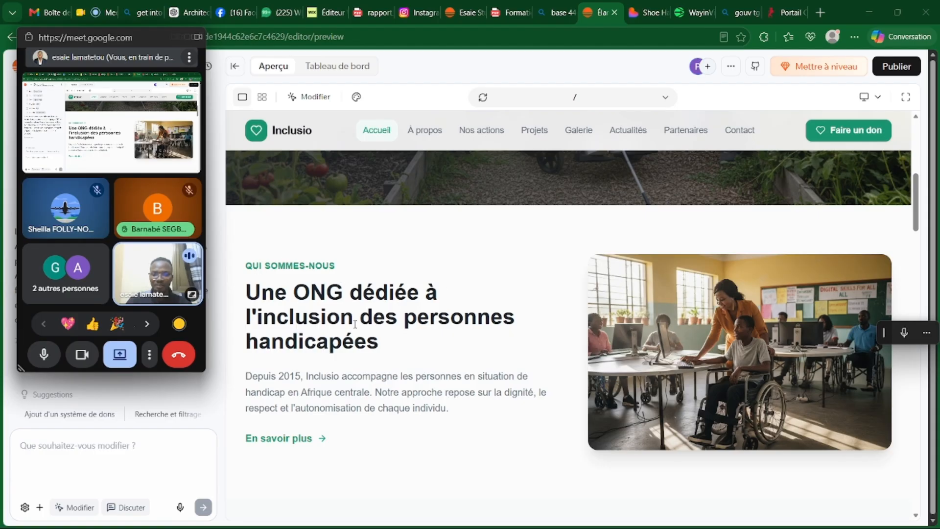
Step: Examine the four mission cards in the "Nos missions" section of the homepage preview
scroll(355, 324, down, 5)
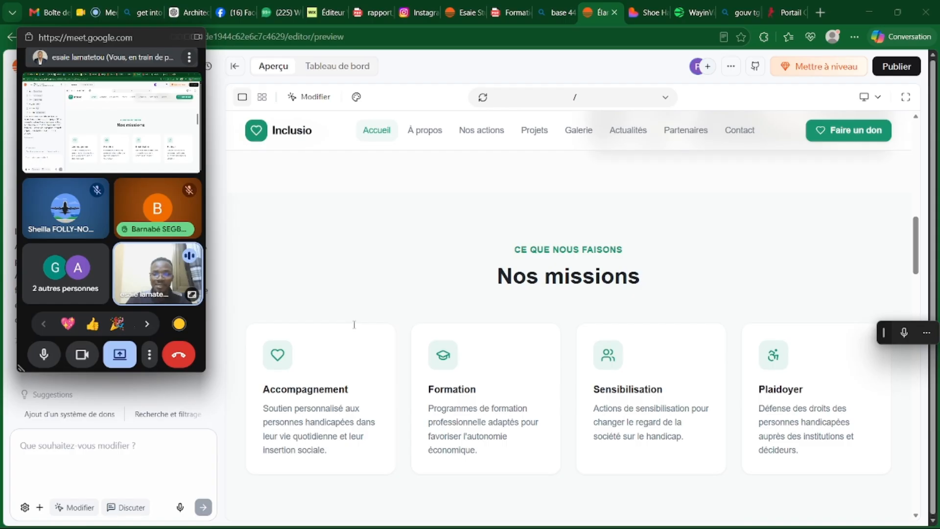
scroll(418, 269, up, 2)
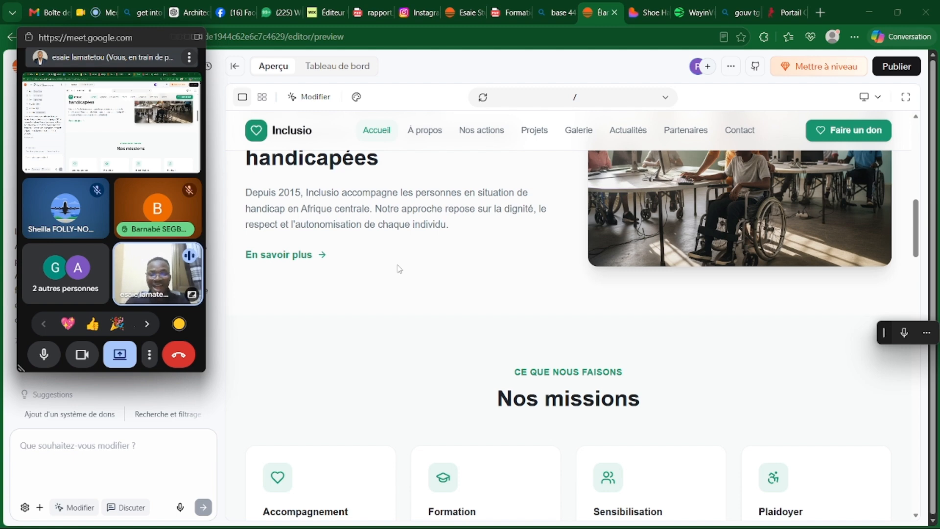
scroll(399, 268, down, 4)
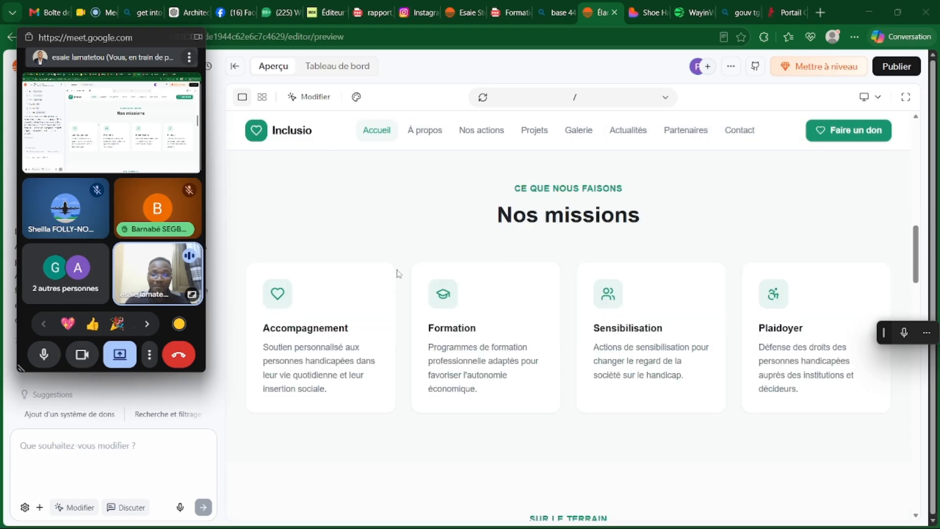
scroll(397, 268, down, 4)
scroll(397, 268, down, 3)
scroll(408, 264, up, 9)
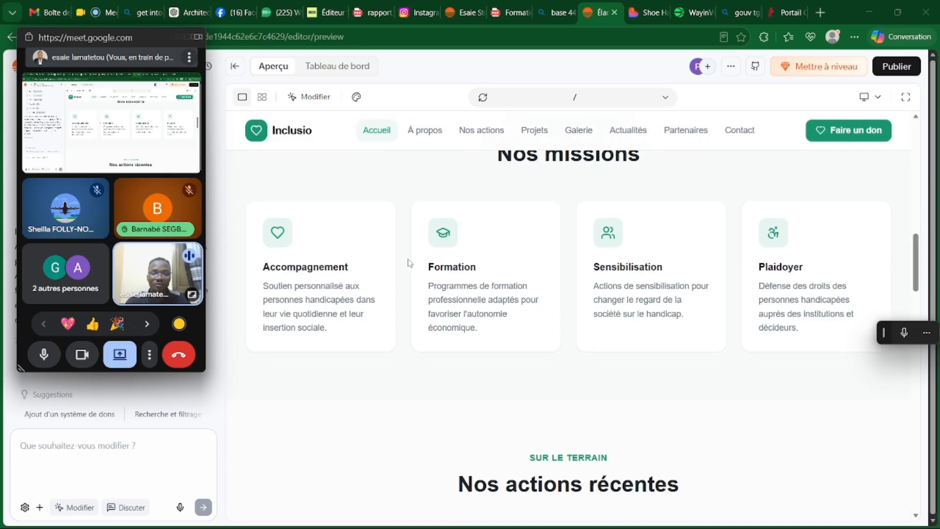
scroll(441, 225, down, 4)
scroll(458, 203, up, 3)
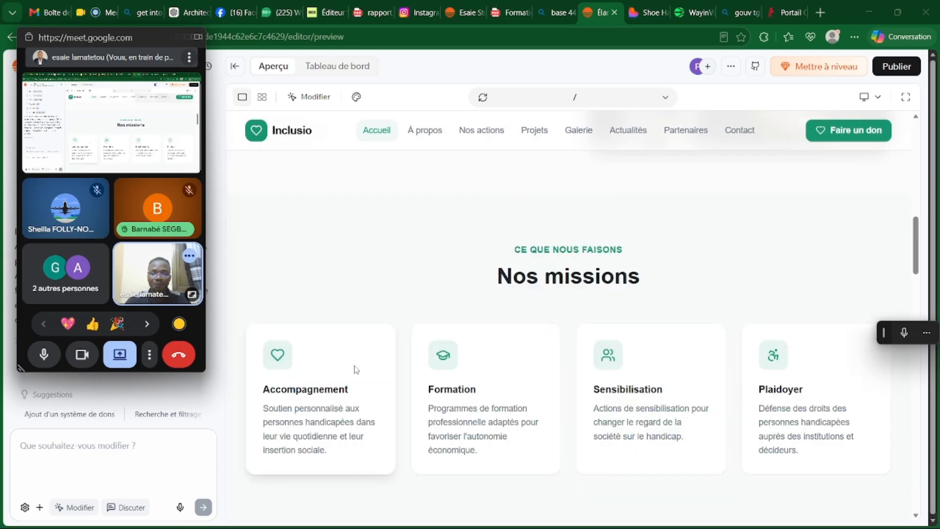
scroll(351, 321, down, 1)
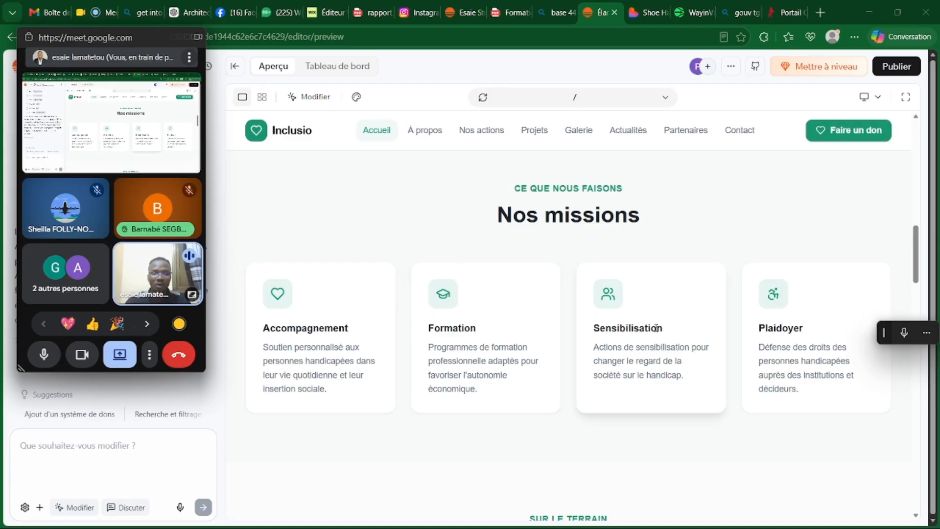
scroll(742, 338, down, 1)
Step: Examine the rest of the homepage preview, from "Nos actions récentes" through the testimonials to the footer links
scroll(678, 309, down, 3)
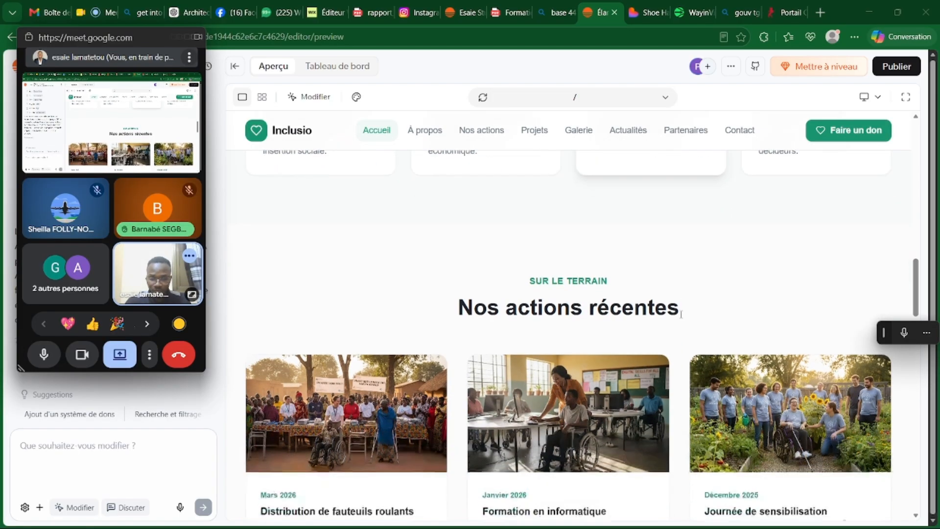
scroll(528, 295, down, 2)
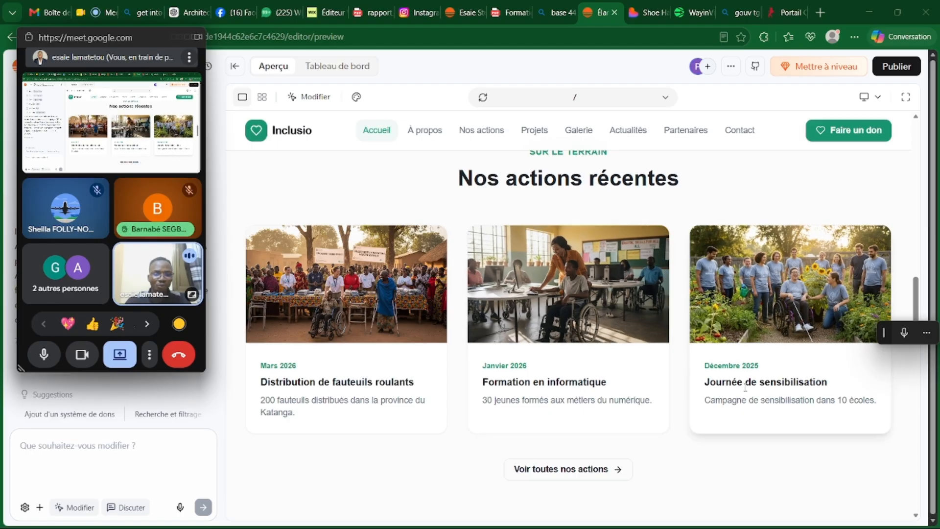
scroll(787, 384, down, 7)
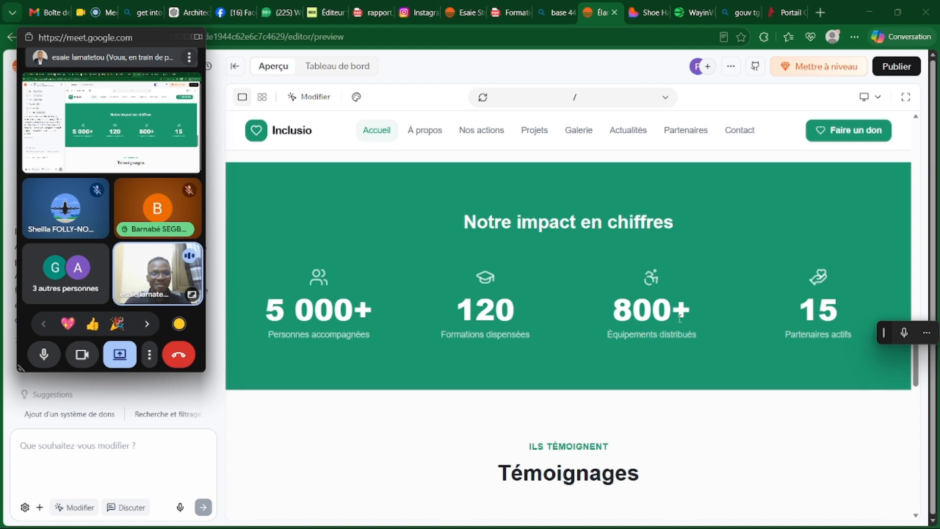
scroll(680, 318, down, 1)
scroll(789, 290, down, 2)
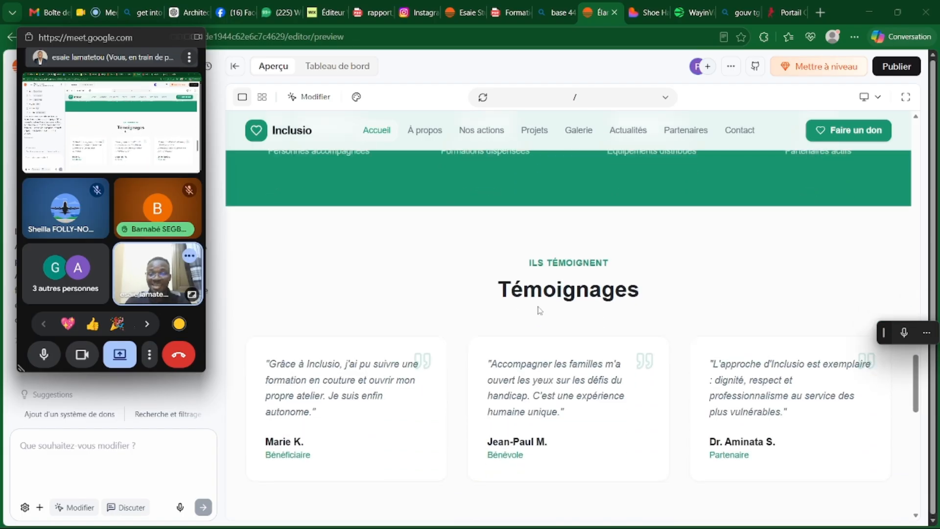
scroll(374, 284, down, 2)
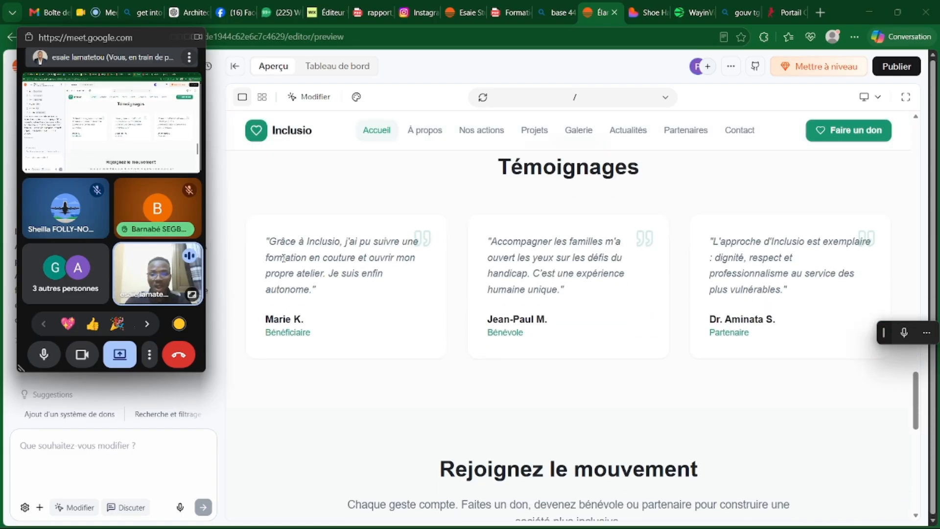
scroll(328, 243, up, 1)
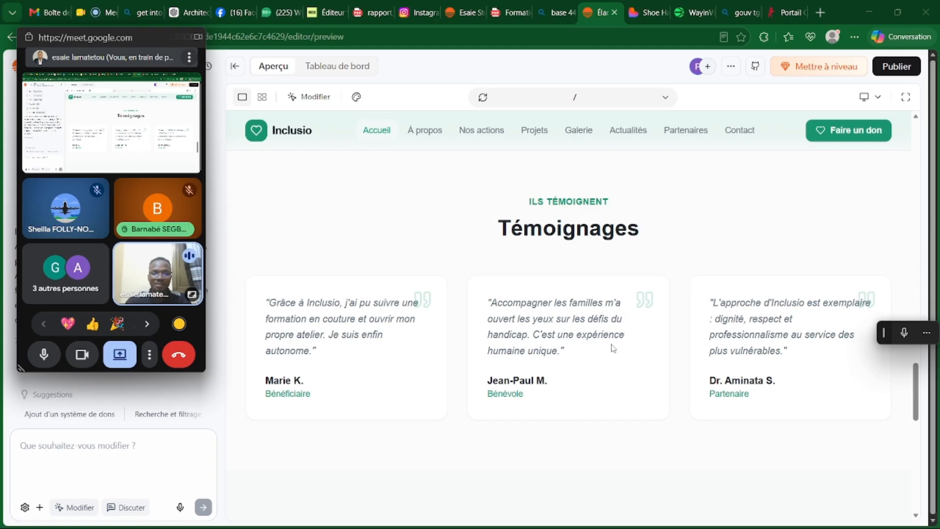
scroll(611, 349, down, 5)
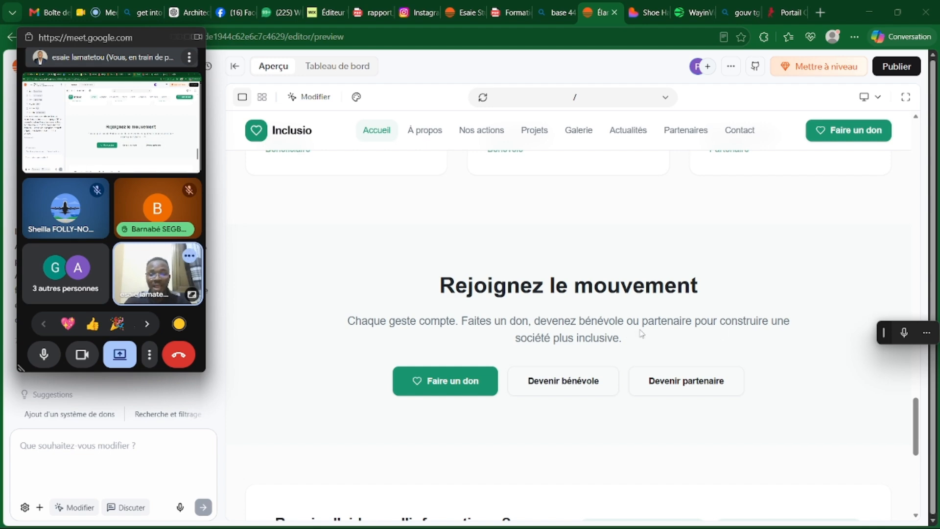
scroll(636, 332, down, 8)
scroll(549, 315, up, 2)
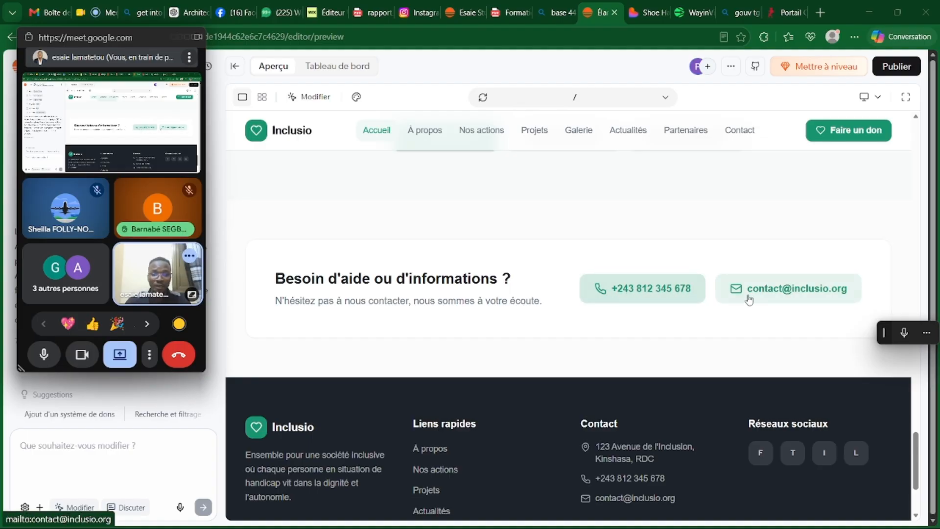
scroll(768, 291, down, 1)
scroll(768, 291, down, 3)
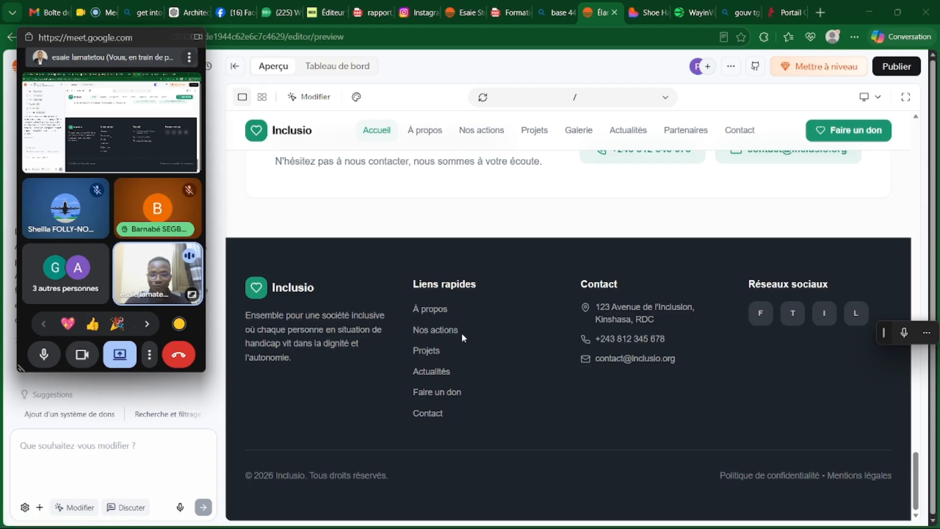
click(433, 329)
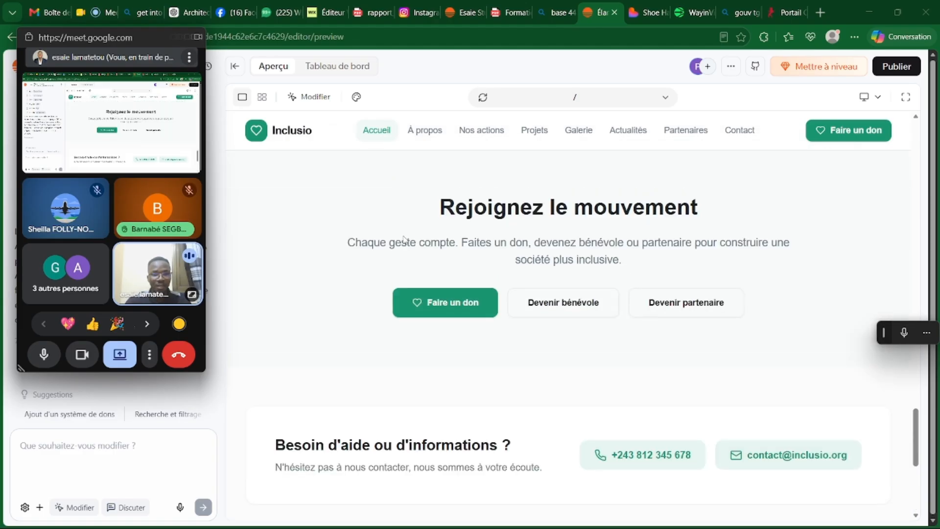
scroll(401, 178, up, 20)
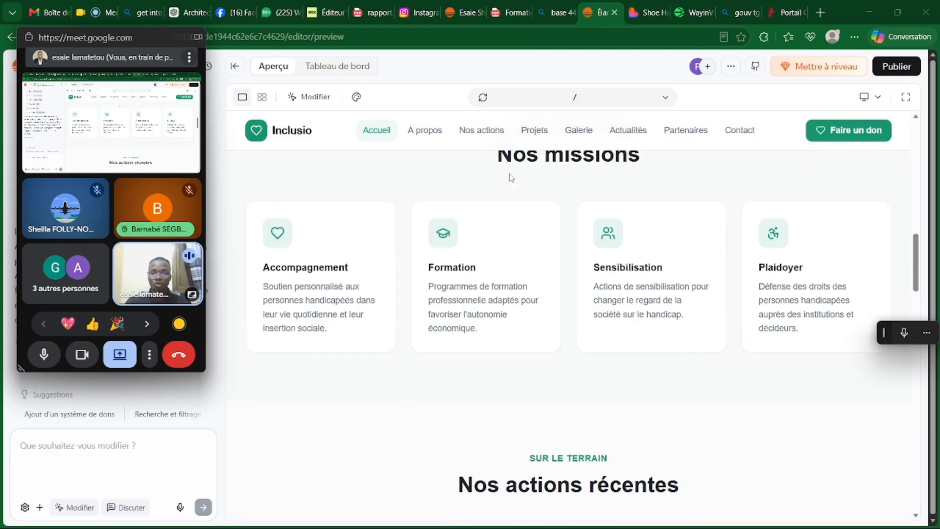
scroll(510, 170, up, 4)
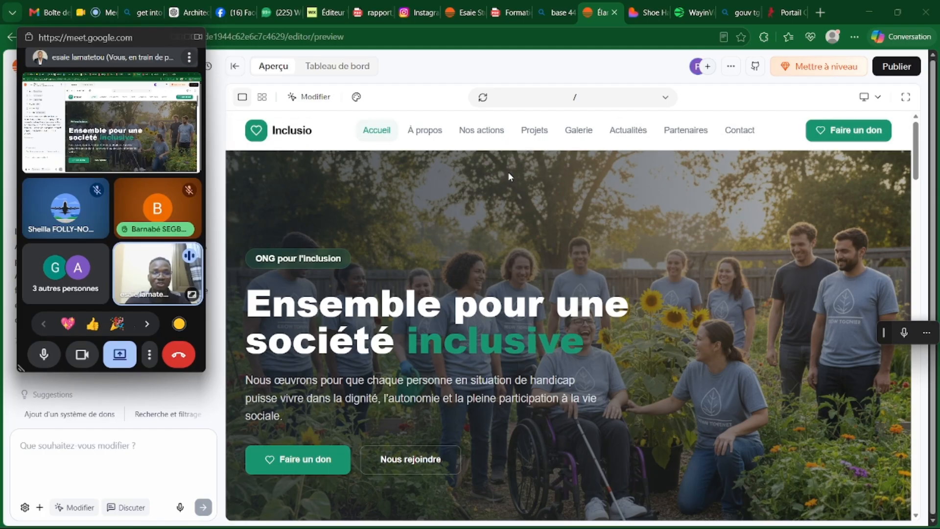
scroll(507, 169, down, 2)
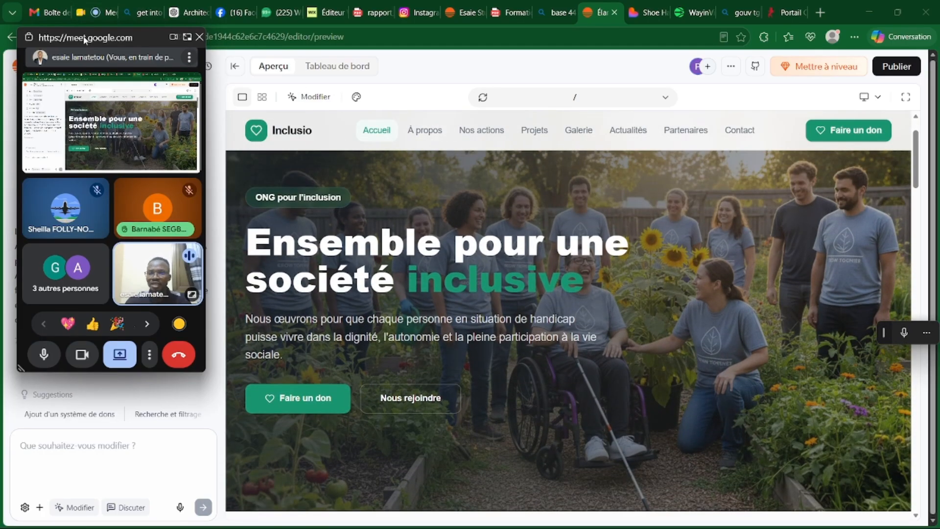
drag(85, 31, 769, 250)
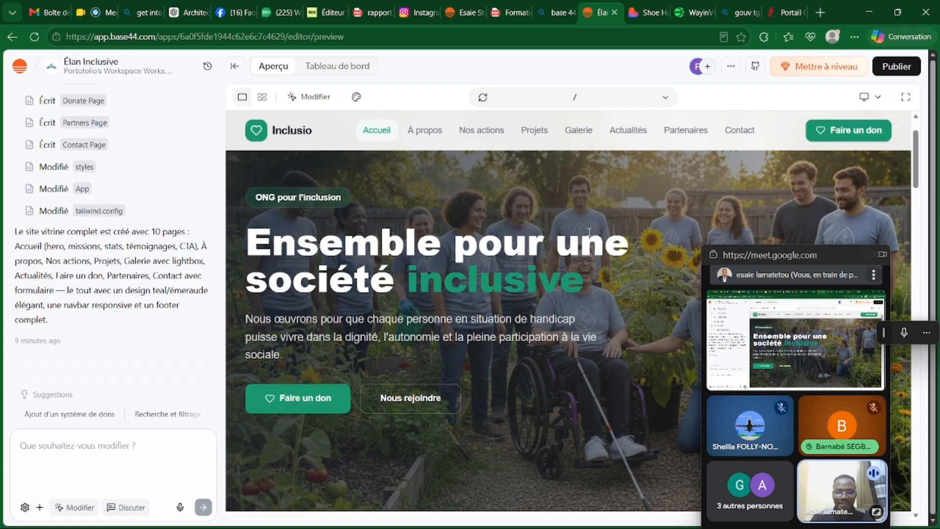
drag(735, 257, 34, 104)
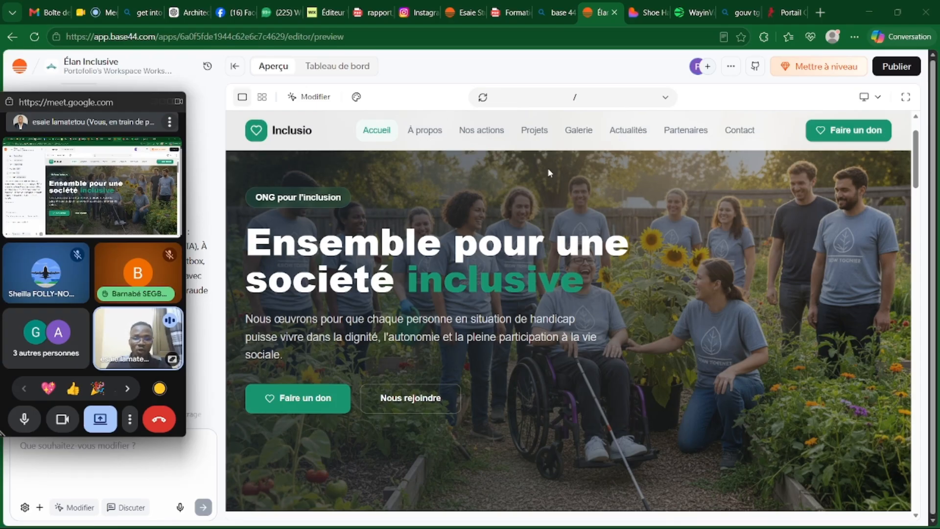
drag(113, 105, 681, 203)
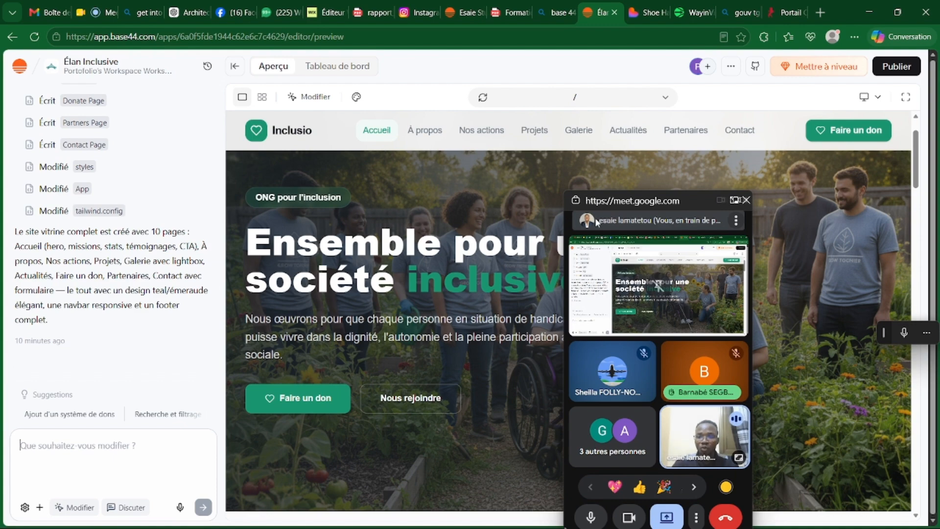
drag(640, 203, 69, 125)
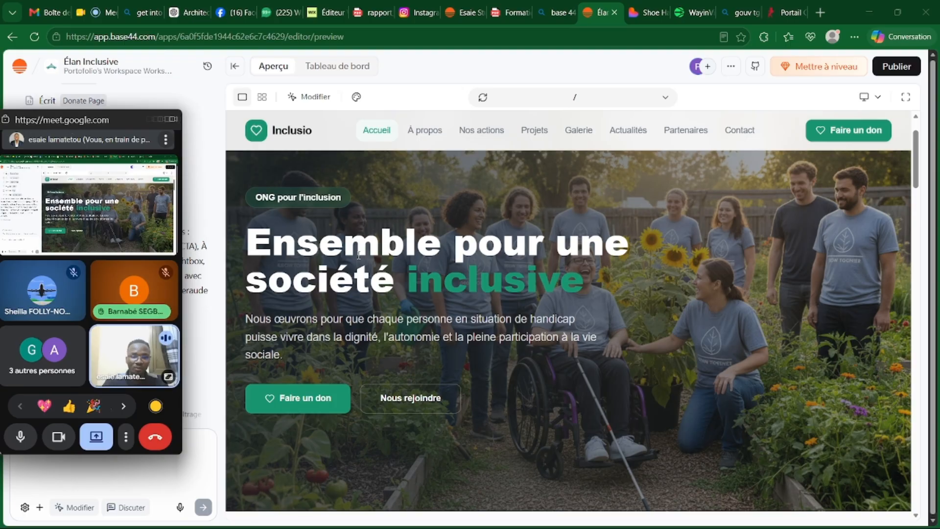
Step: Ask the AI to change the "Inclusio" site name in the header to "ONG SHELLA HUMANITE"
scroll(359, 255, down, 1)
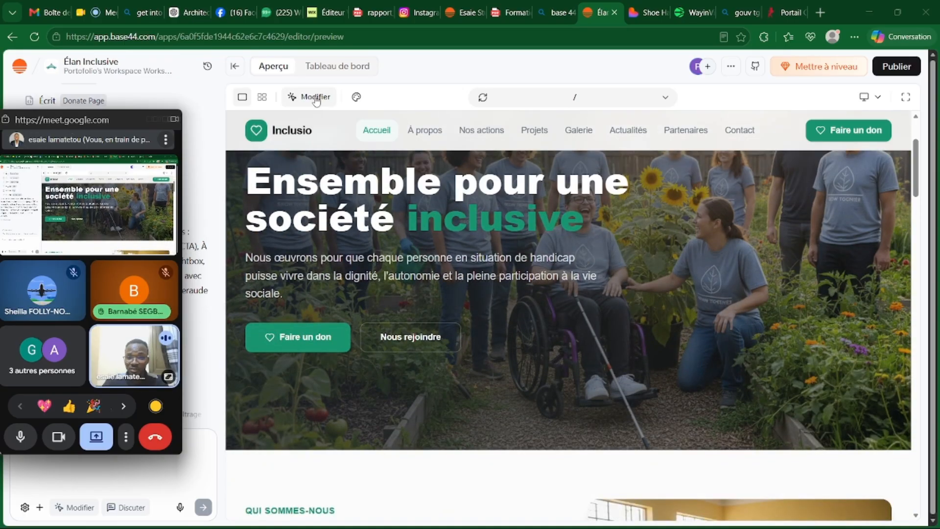
click(316, 98)
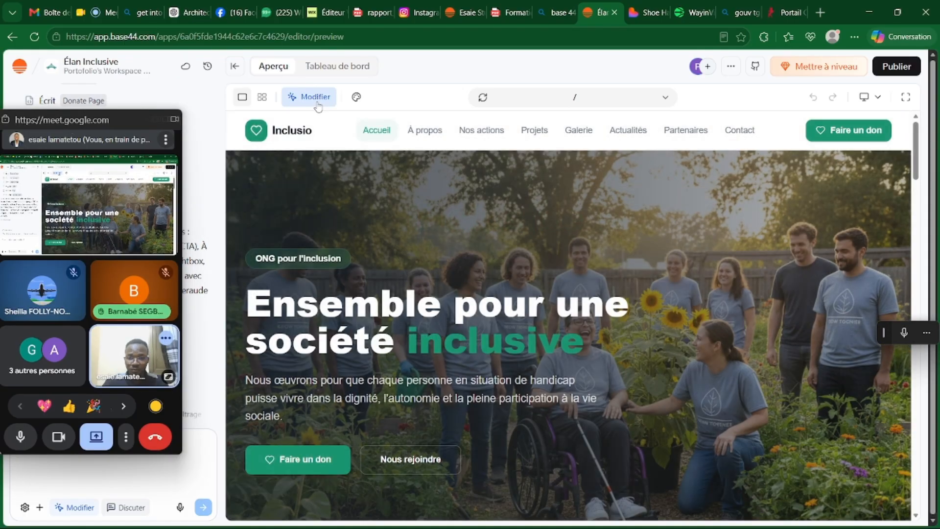
click(387, 133)
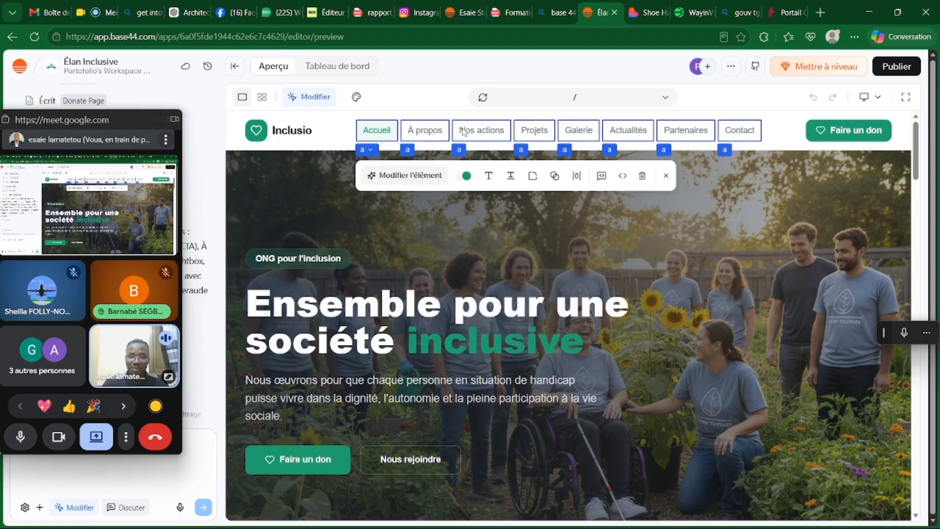
click(265, 130)
click(293, 133)
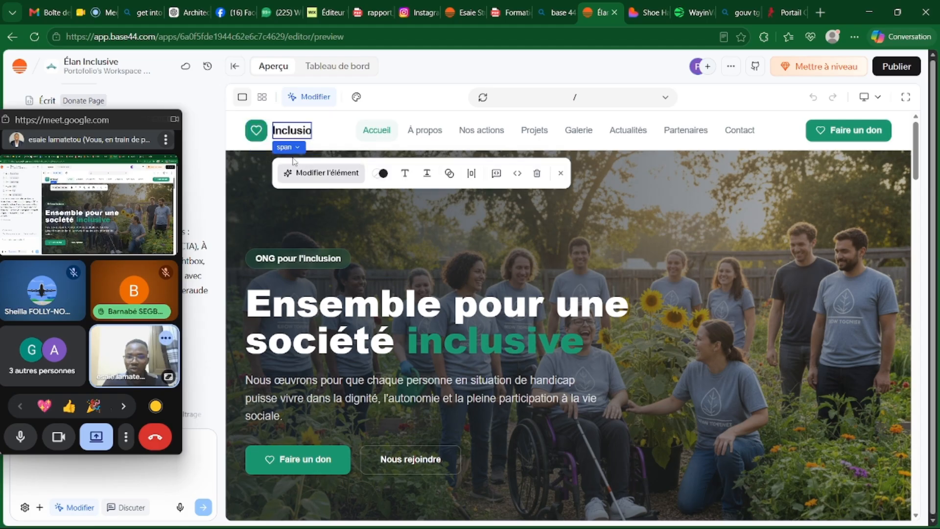
click(306, 176)
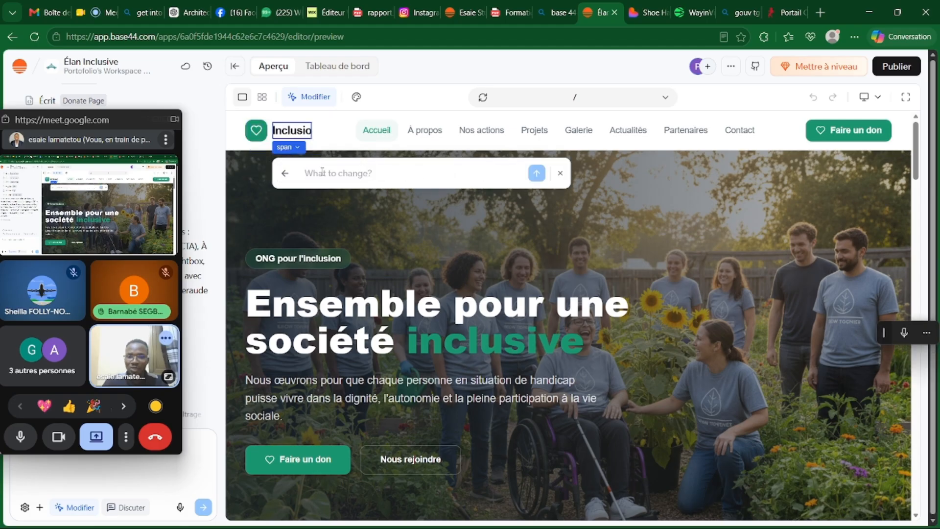
key(Caps_Lock)
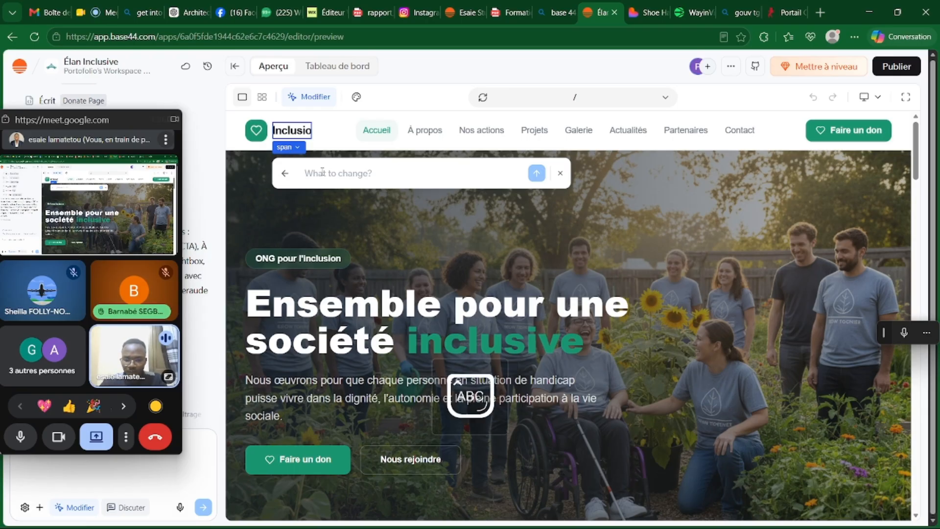
text(MARDO)
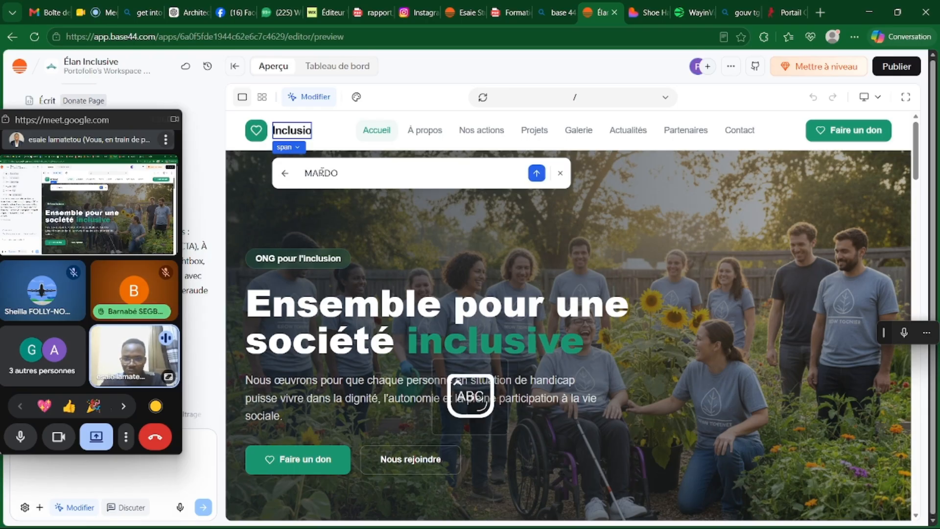
key(BackSpace)
key(BackSpace)
key(BackSpace)
key(BackSpace)
key(BackSpace)
text(ONG SHELLA HUMANITE)
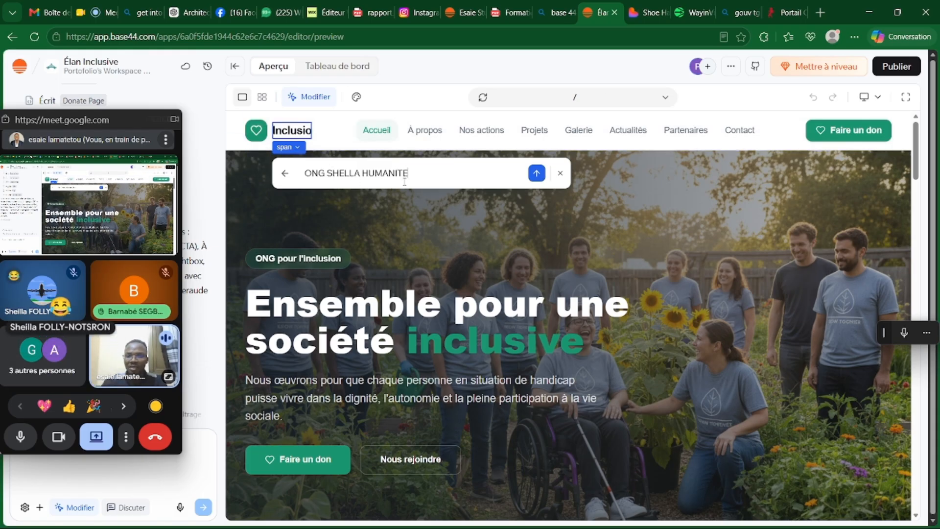
click(537, 174)
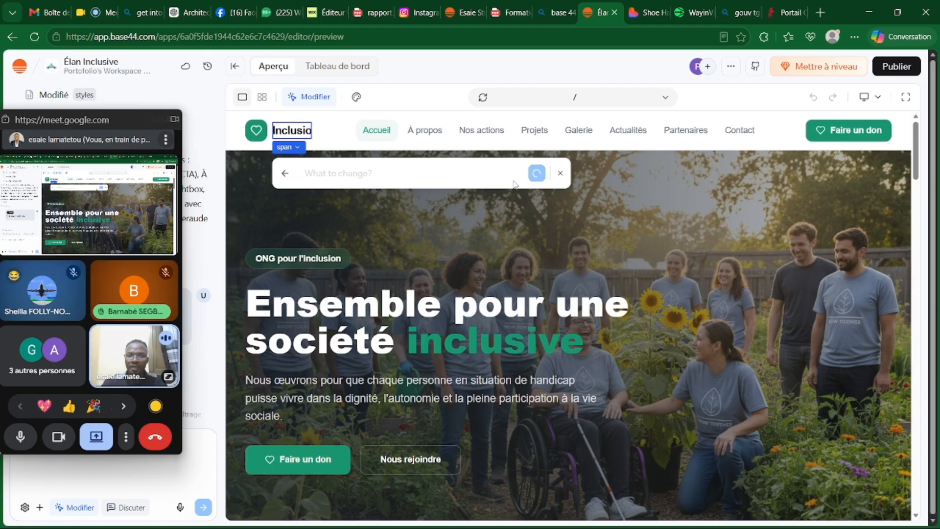
drag(84, 125, 559, 216)
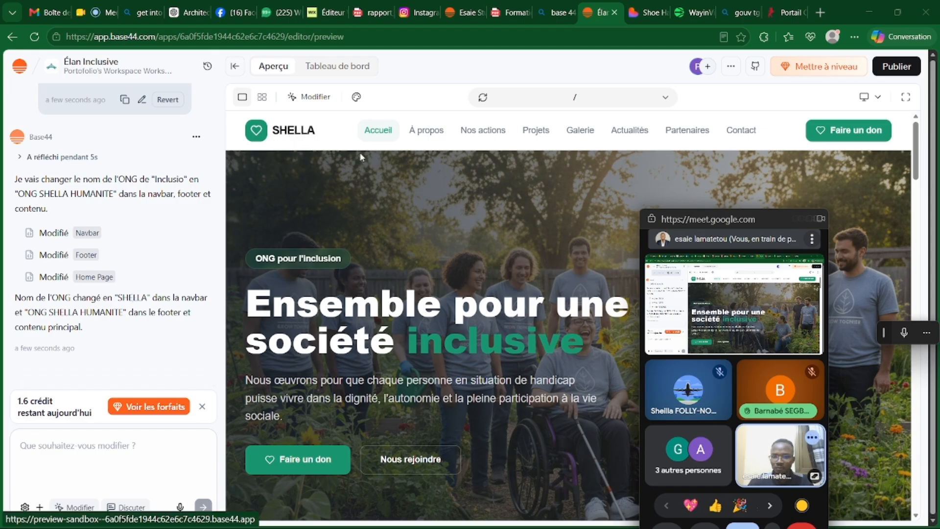
drag(693, 218, 62, 137)
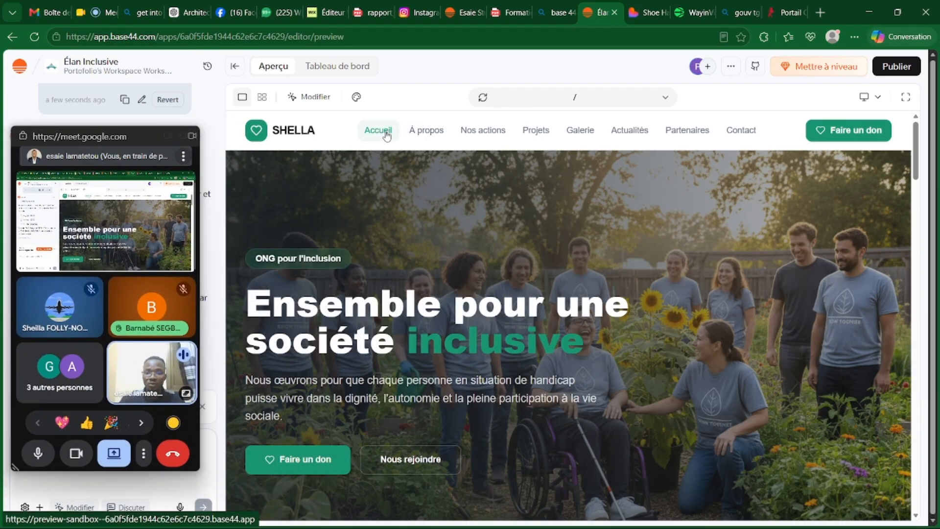
click(319, 97)
click(381, 315)
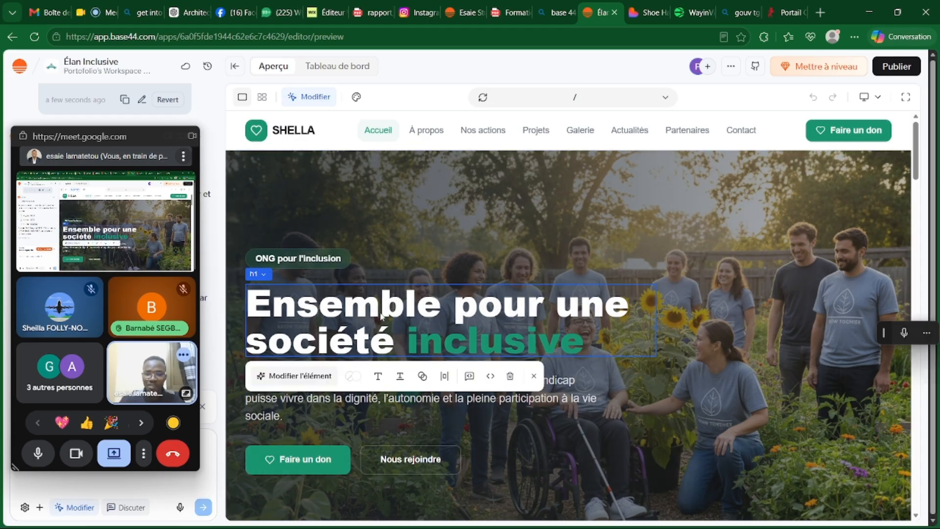
double_click(381, 316)
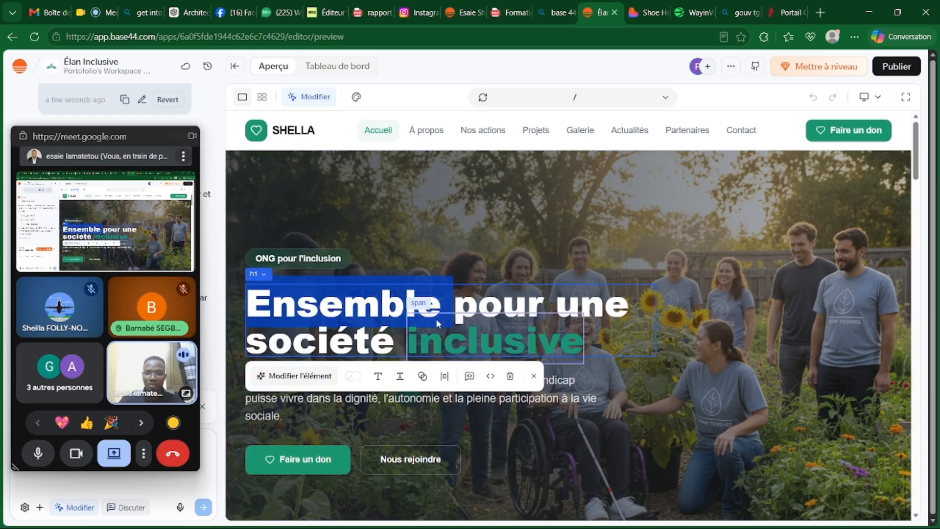
click(366, 313)
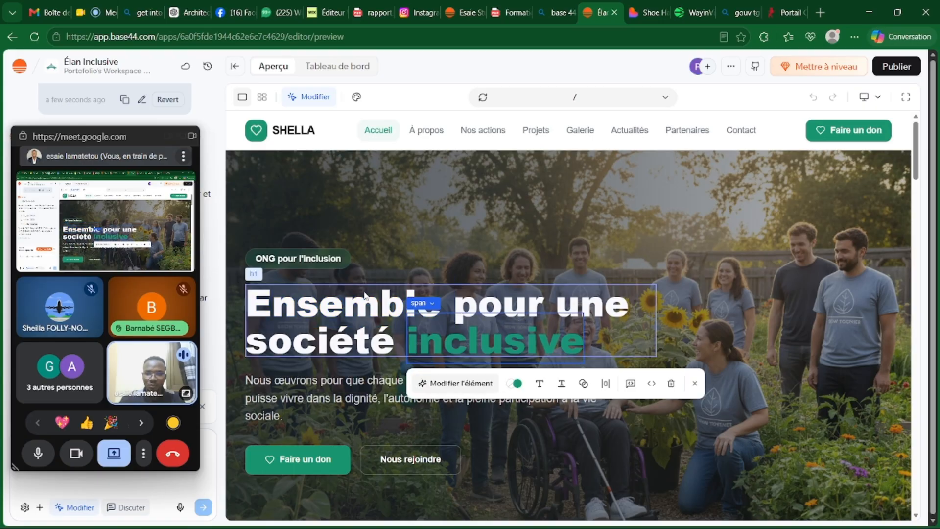
click(317, 98)
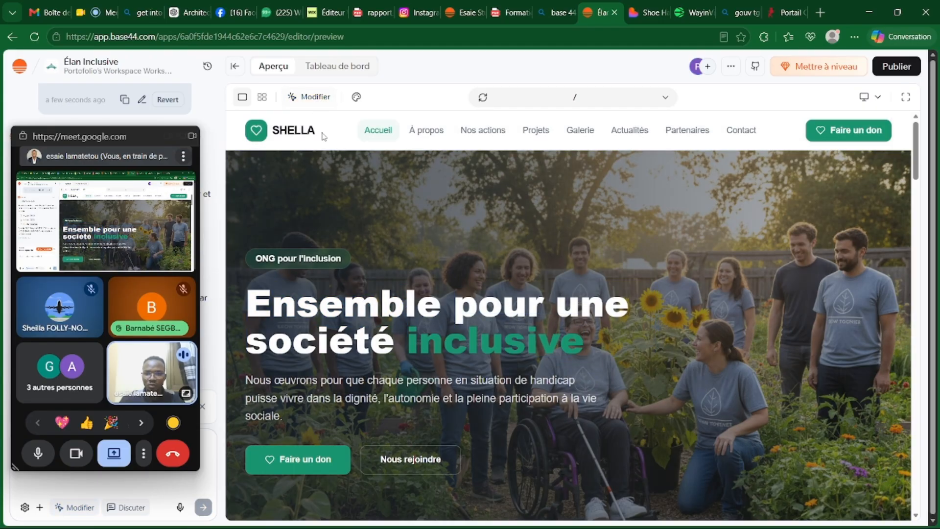
Step: Ask the AI to replace the homepage's main hero heading with "Chez Shella on prend des handicaps"
click(322, 106)
double_click(333, 305)
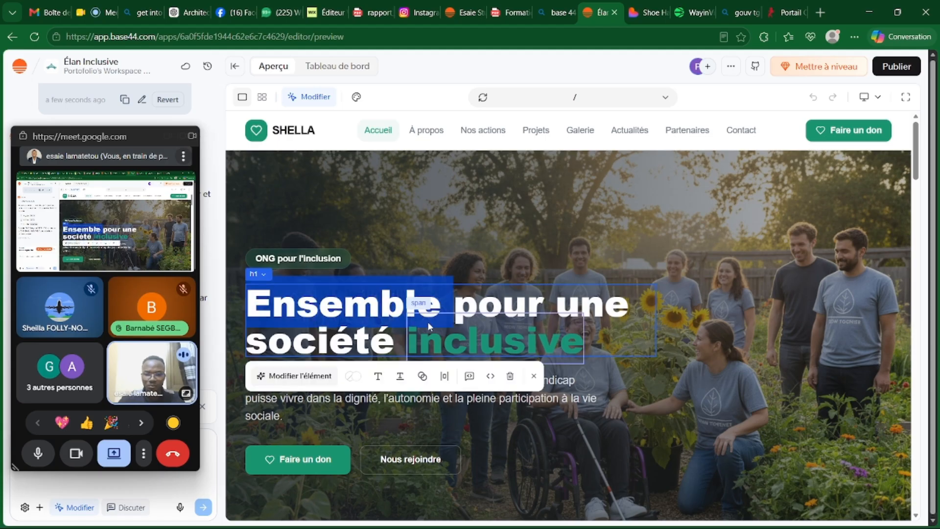
click(301, 317)
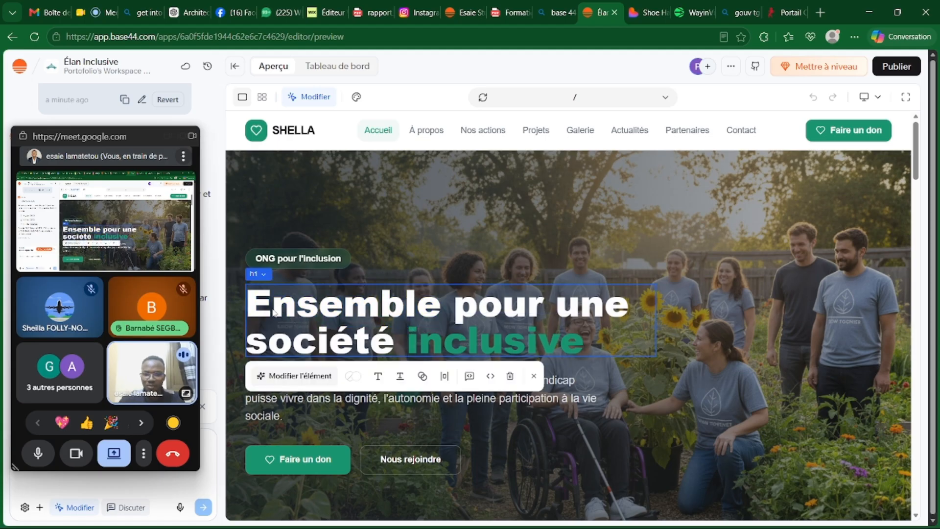
click(299, 376)
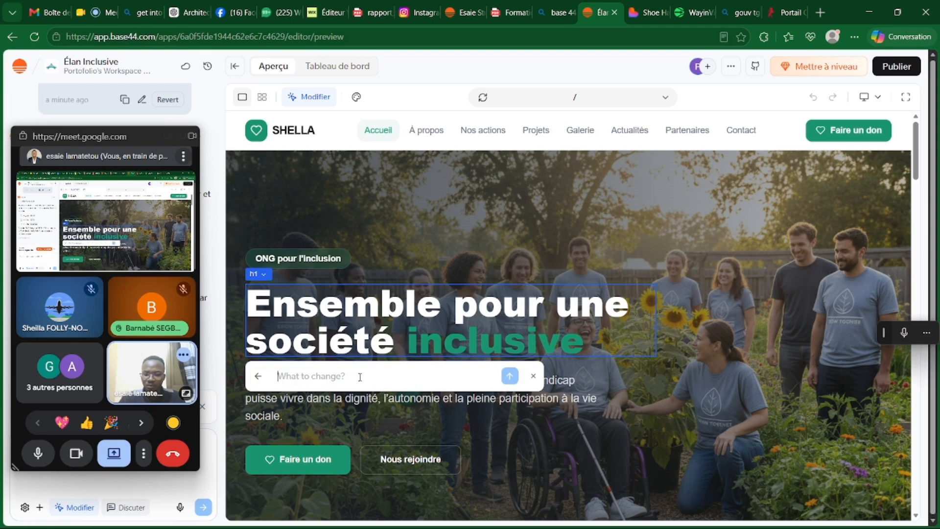
text(l)
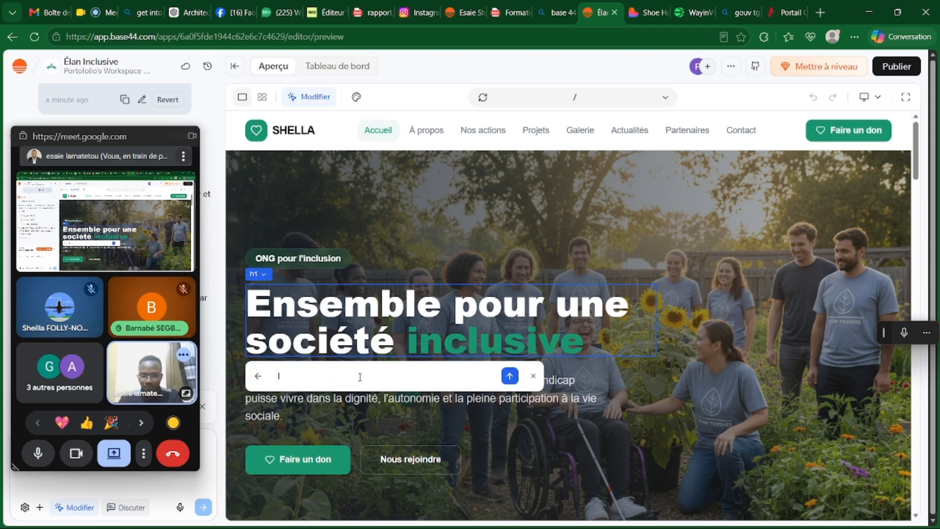
key(BackSpace)
text(Chez)
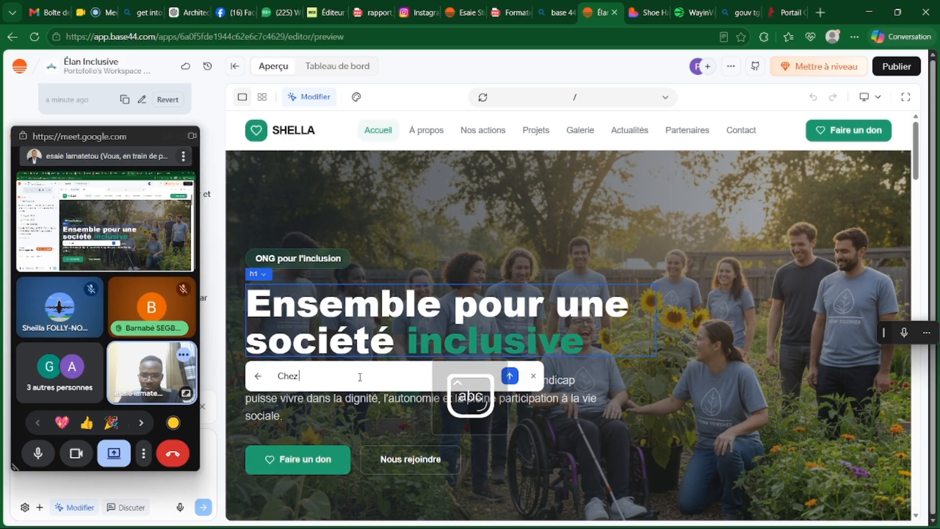
text( S)
key(Caps_Lock)
text(hella on prend des handicaps)
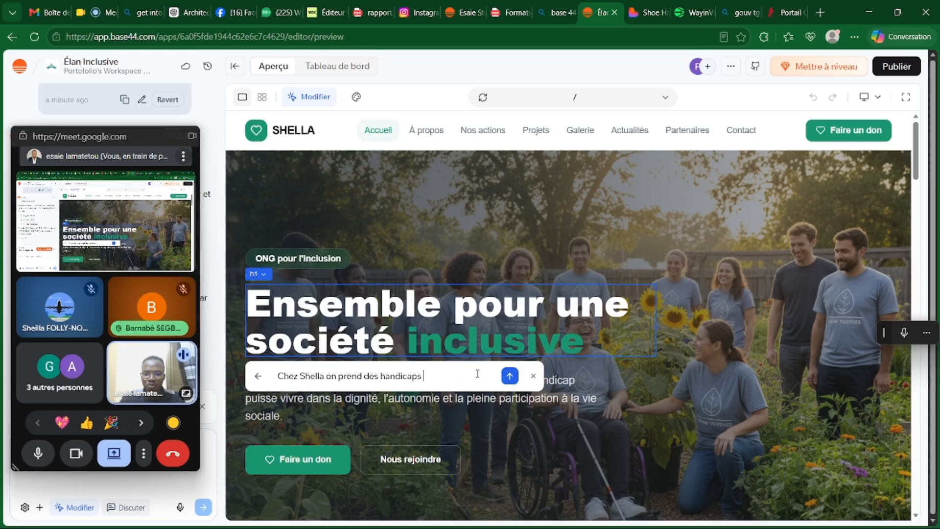
click(504, 378)
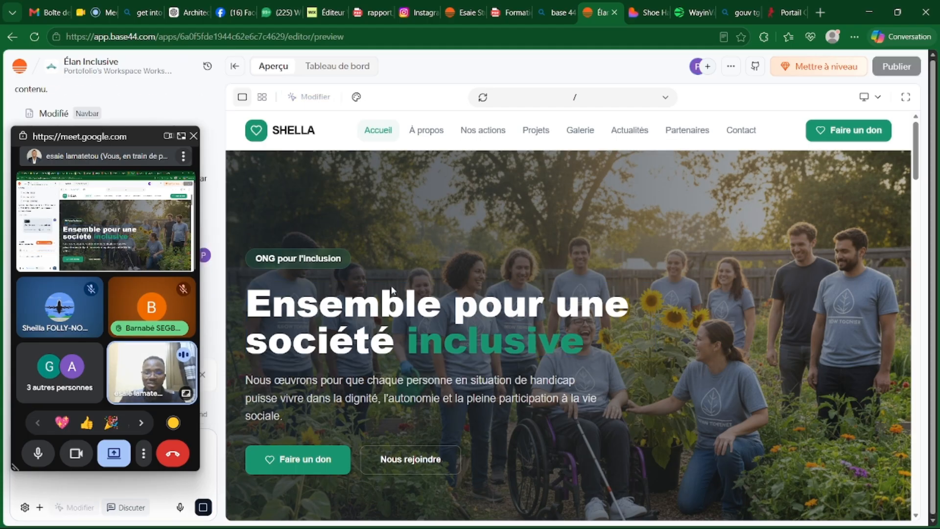
drag(123, 140, 817, 221)
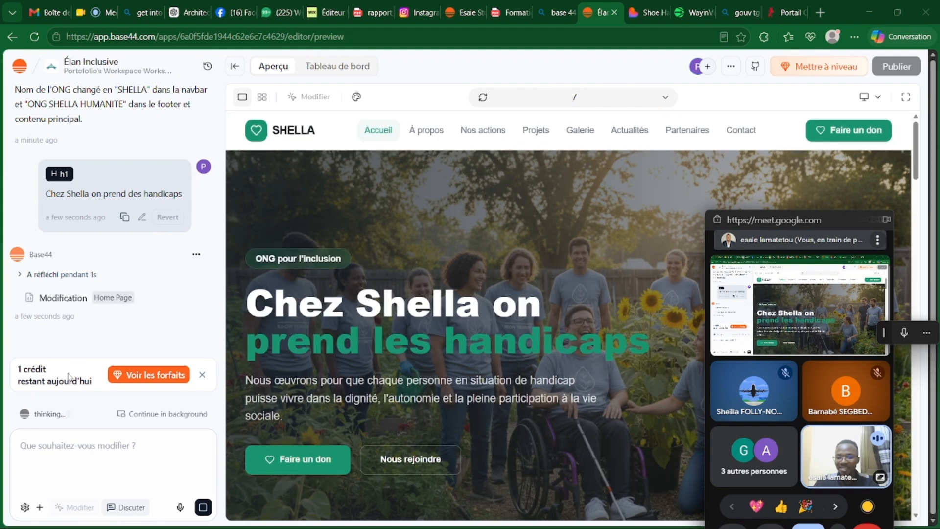
drag(788, 221, 808, 204)
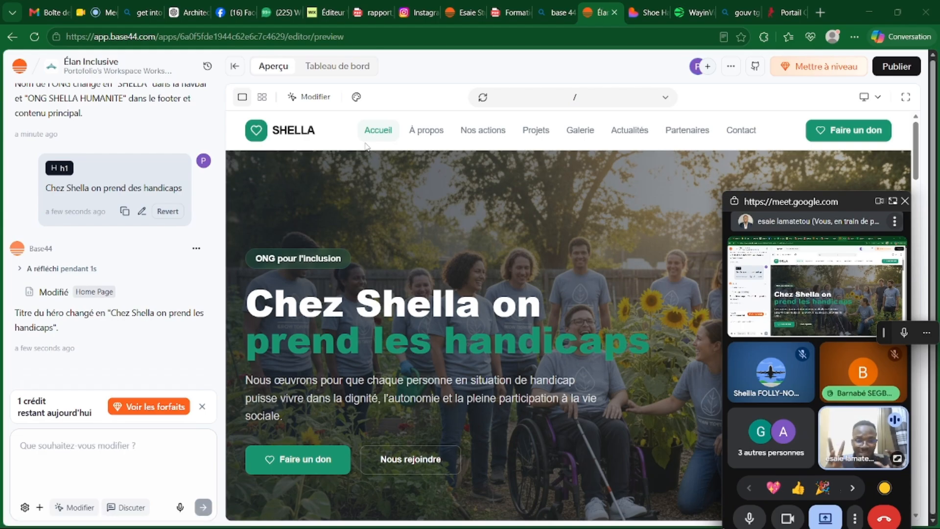
Step: Switch to ChatGPT and examine the proposed ECOM DIGIT site architecture and the recommended homepage sections
click(186, 12)
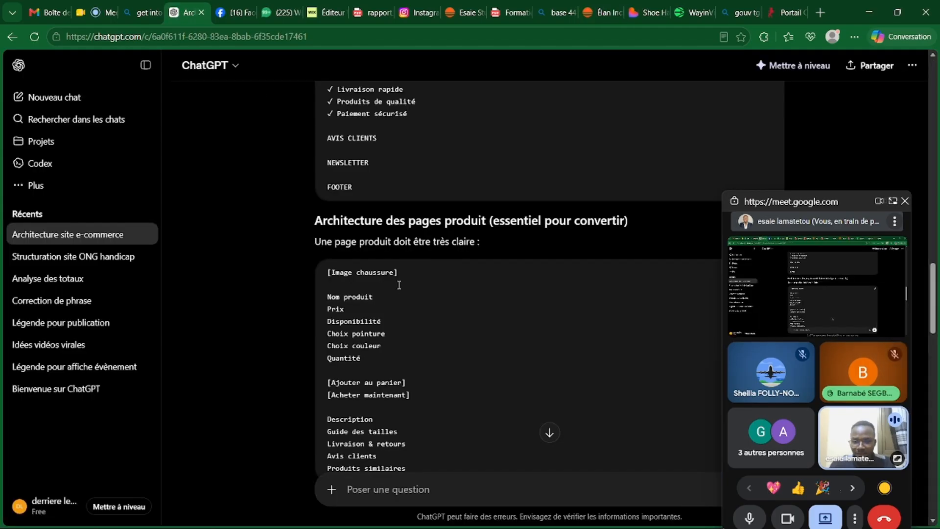
drag(778, 204, 36, 133)
scroll(424, 325, up, 10)
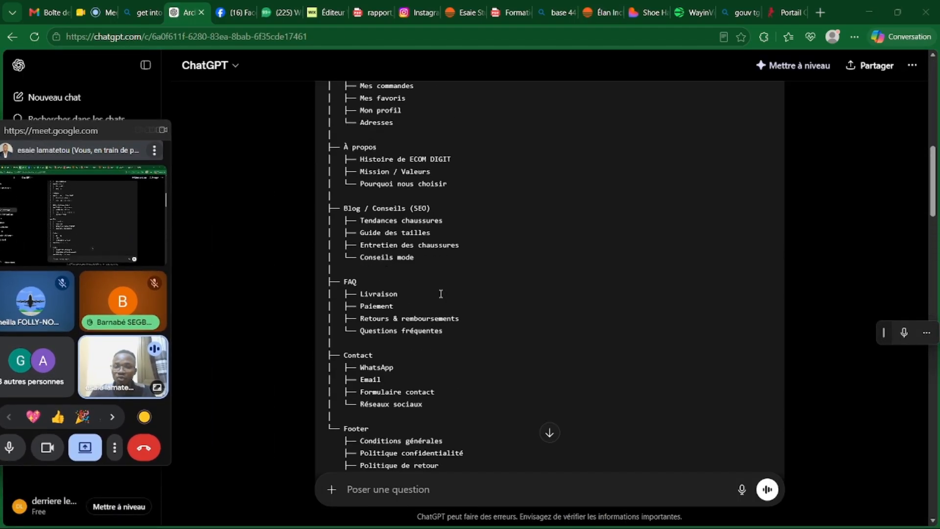
scroll(441, 293, up, 15)
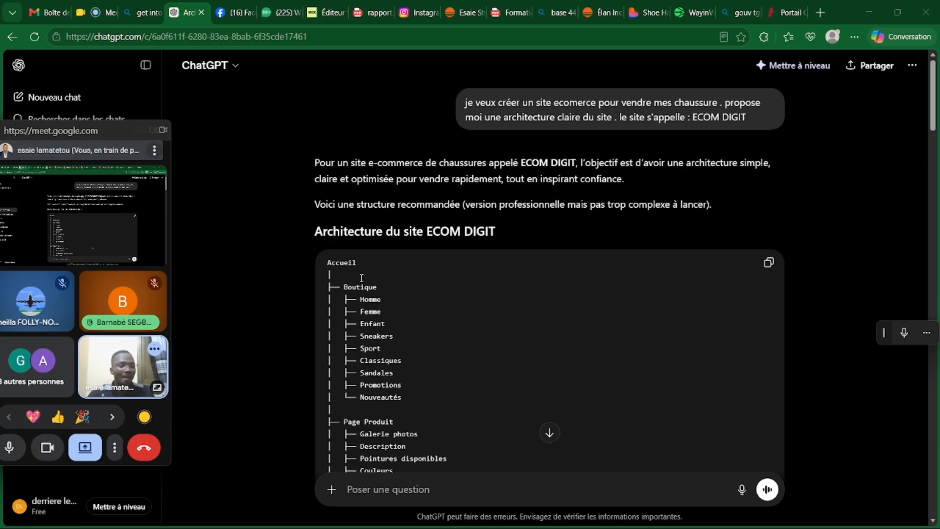
scroll(356, 284, down, 4)
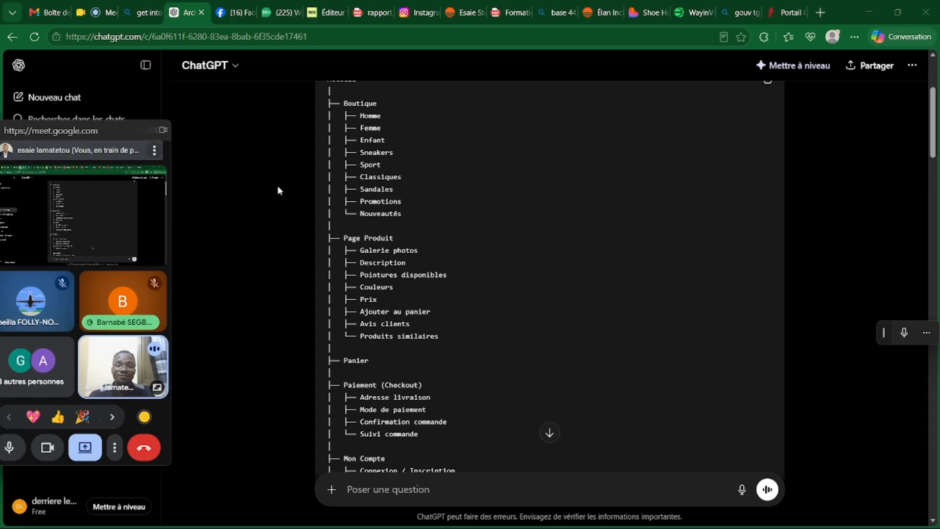
scroll(605, 237, up, 3)
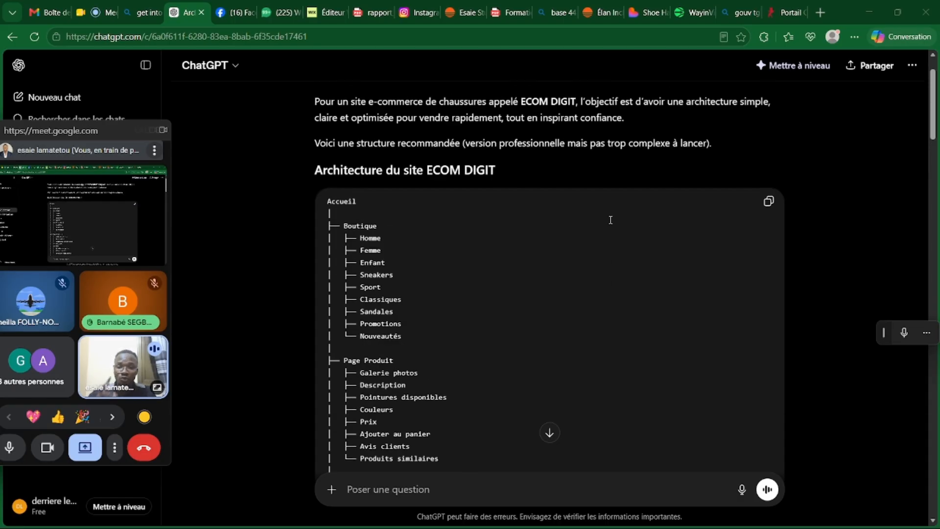
scroll(610, 230, down, 15)
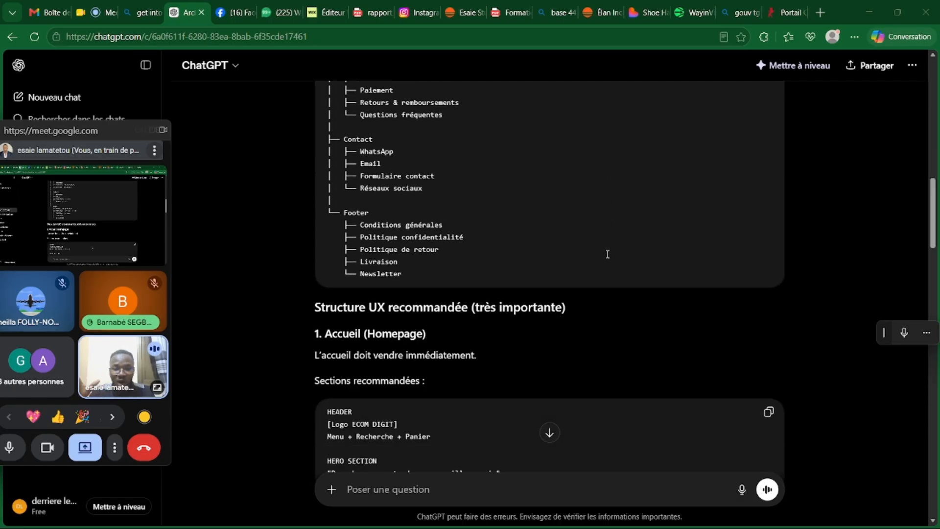
scroll(607, 254, down, 6)
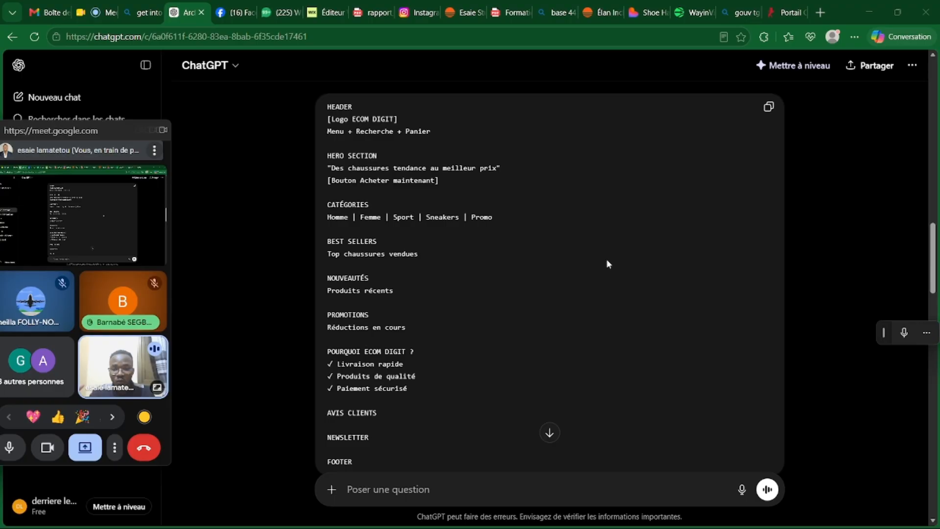
Step: Switch to the Shoe Haven project in Lovable and view the generated ECOM DIGIT homepage
click(664, 5)
click(609, 4)
click(641, 11)
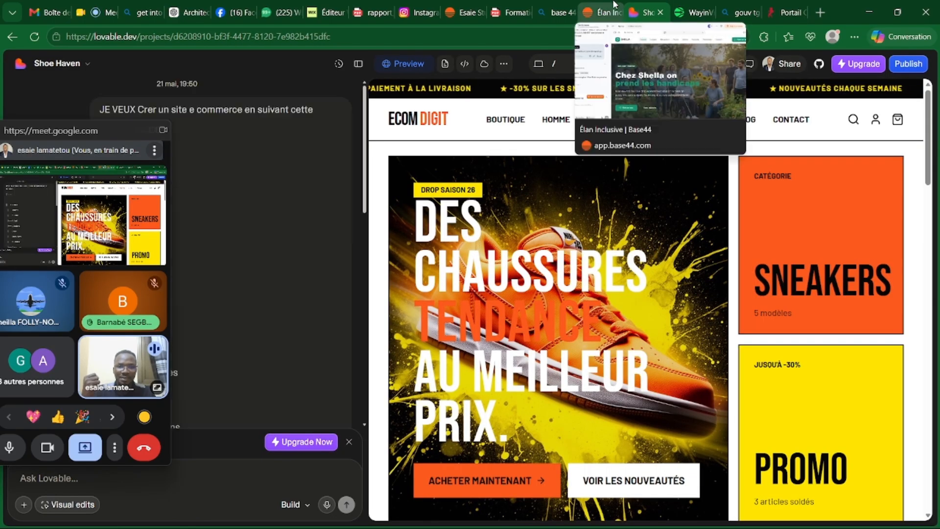
Step: Switch to the Élan Inclusive site in Base44 and set the header's heart logo background to the Accent theme colour
click(610, 6)
scroll(514, 252, down, 8)
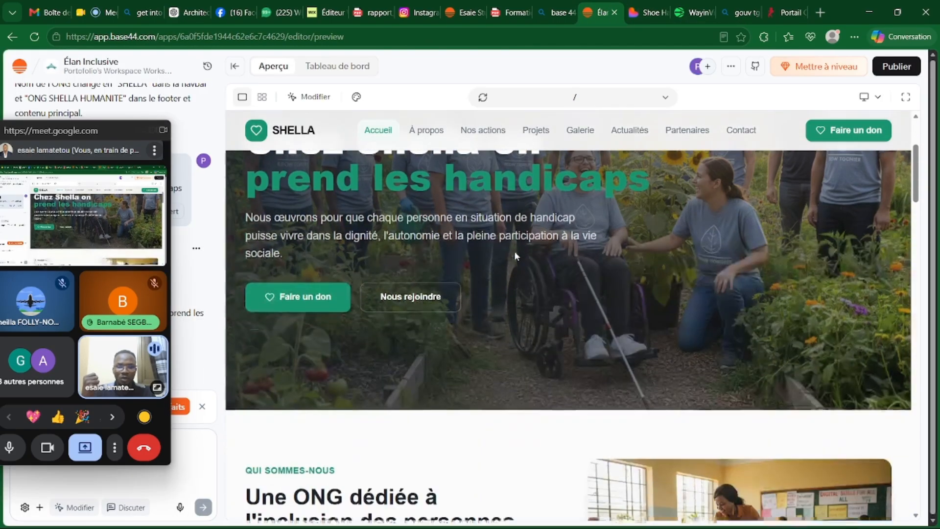
scroll(394, 240, up, 4)
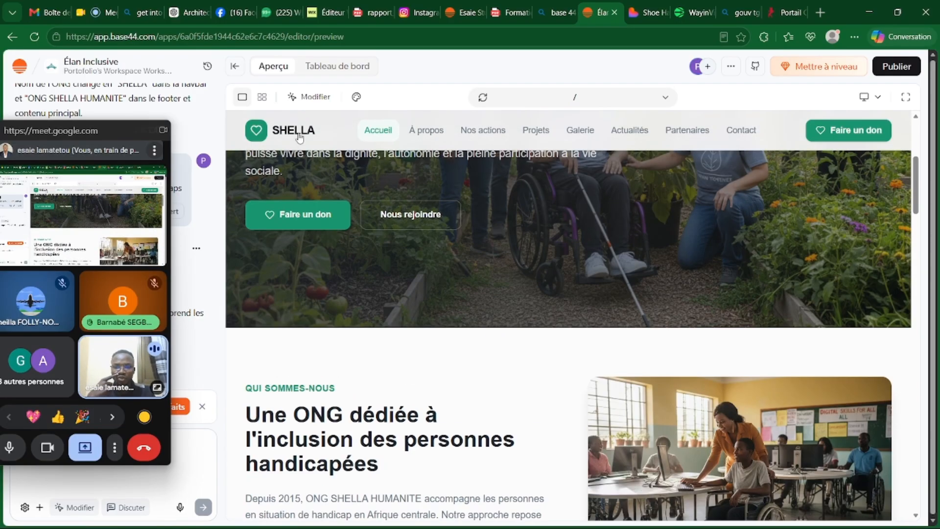
click(312, 97)
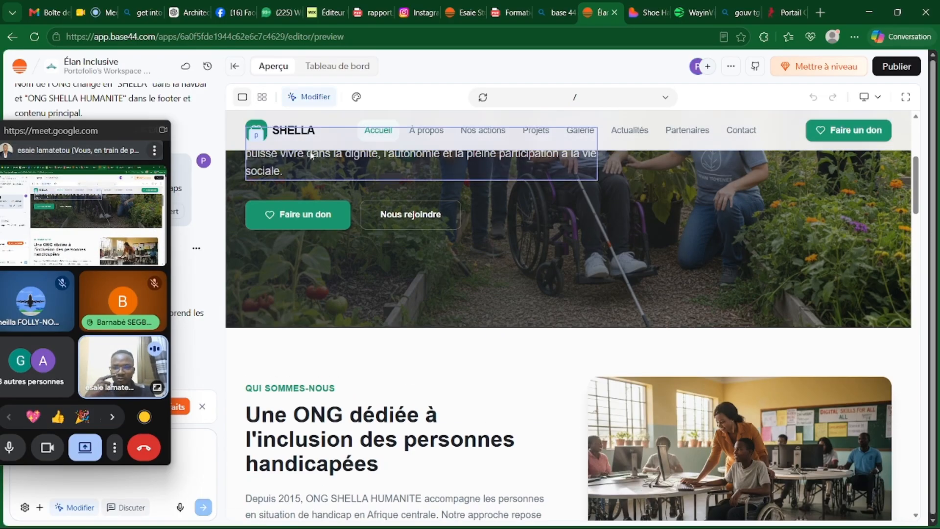
click(267, 136)
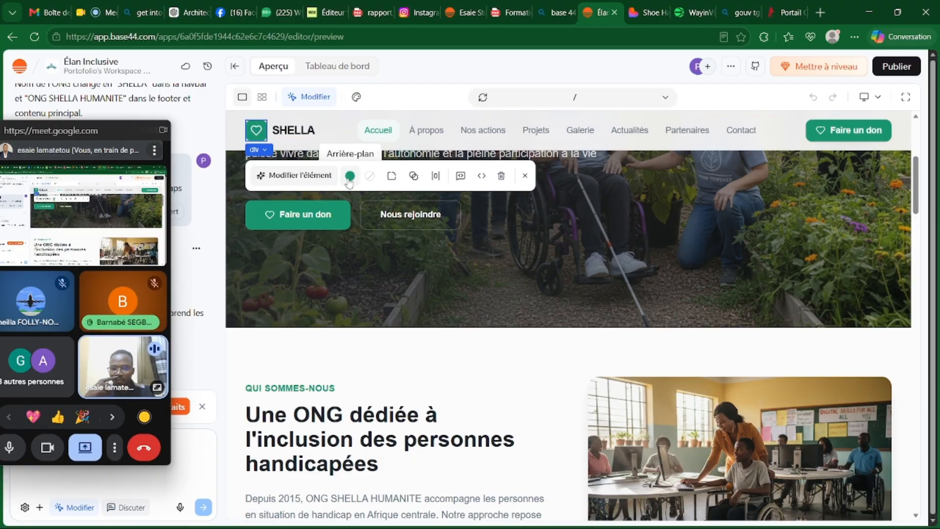
click(349, 176)
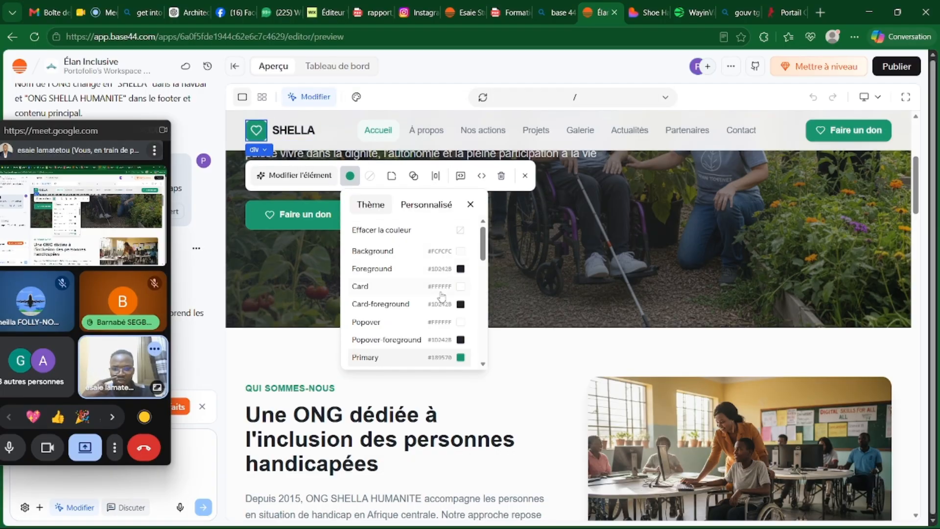
scroll(456, 319, down, 3)
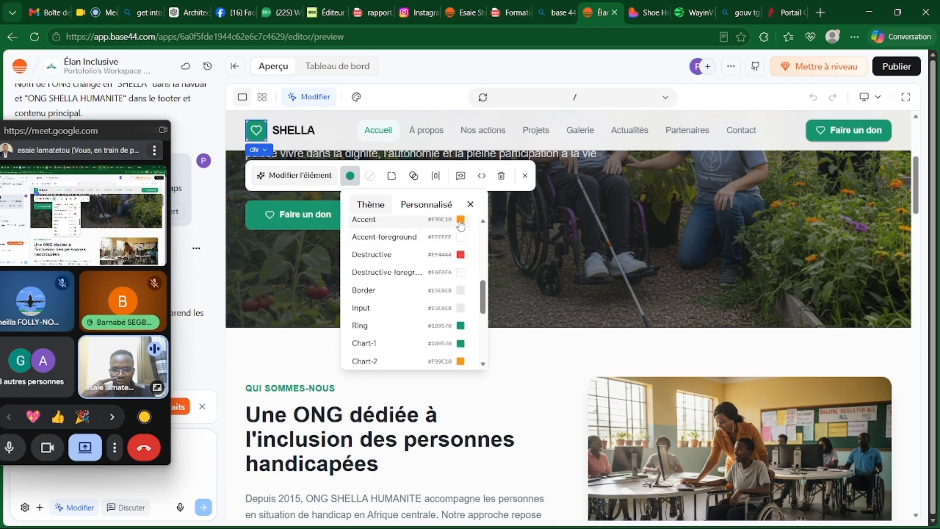
click(455, 224)
Step: Set the text colour of the header navigation links to the Accent theme colour
click(377, 132)
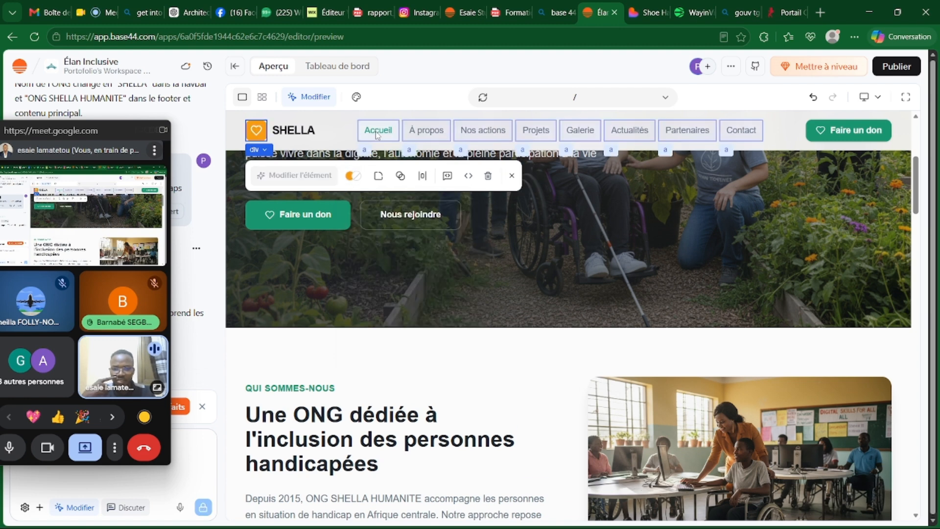
click(377, 131)
click(482, 176)
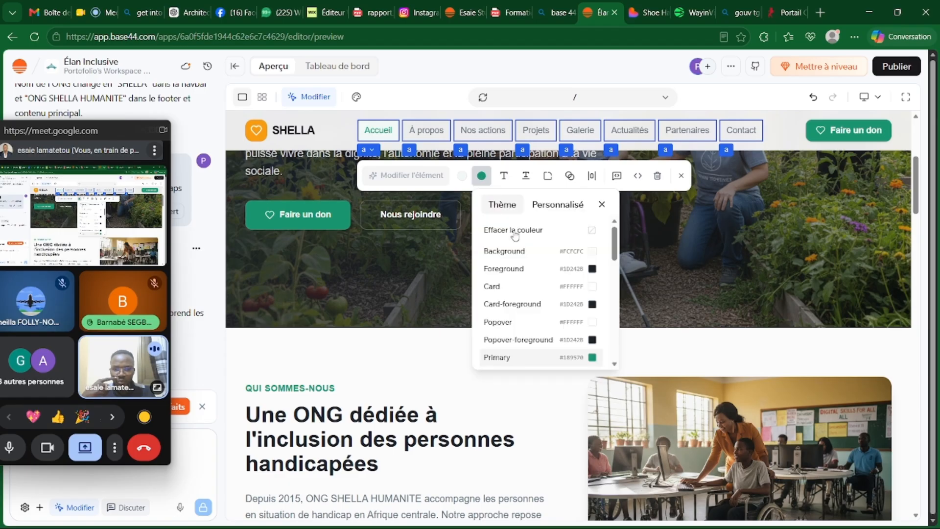
scroll(592, 294, down, 4)
click(593, 281)
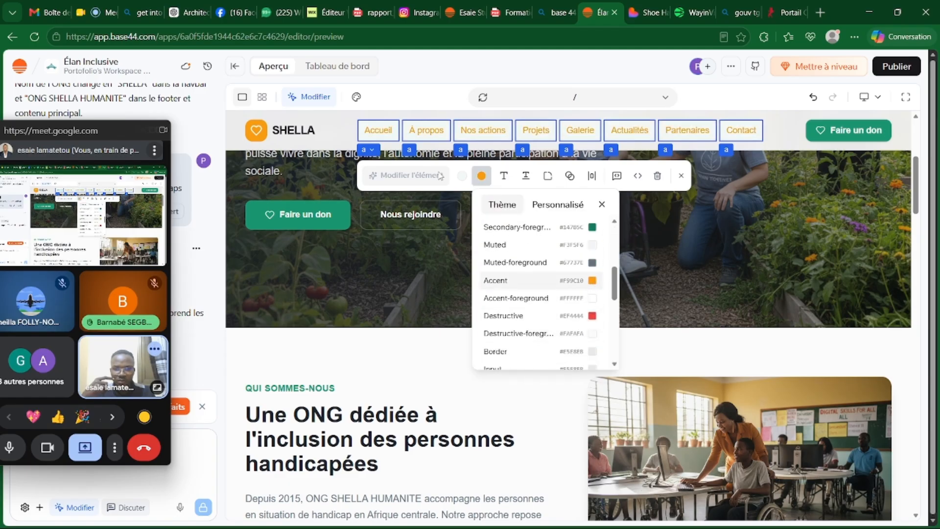
Step: Set the background of the header's "Faire un don" button to the Accent theme colour
click(831, 141)
click(831, 141)
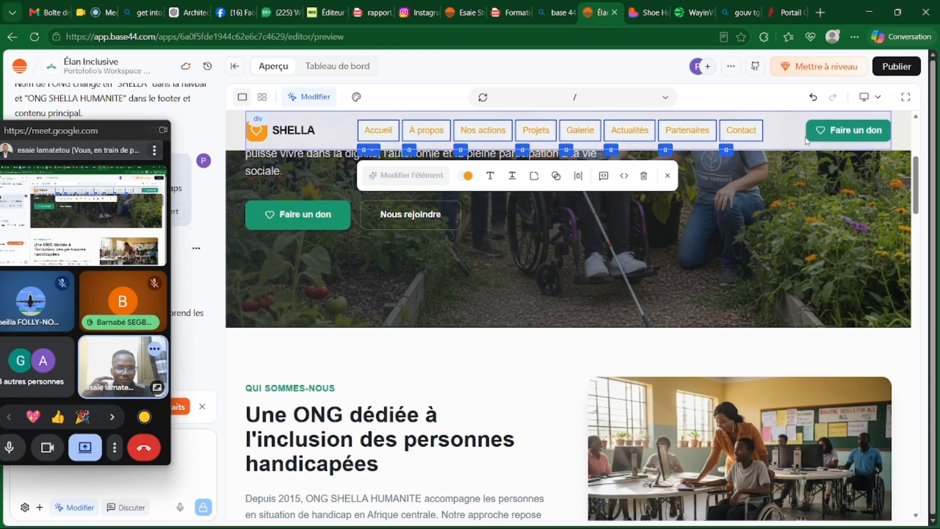
click(699, 175)
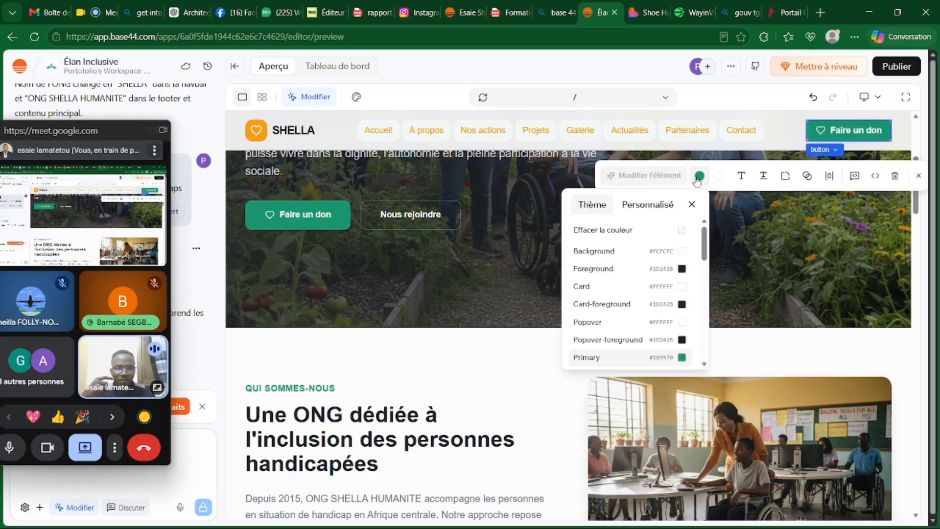
scroll(666, 308, down, 3)
click(680, 281)
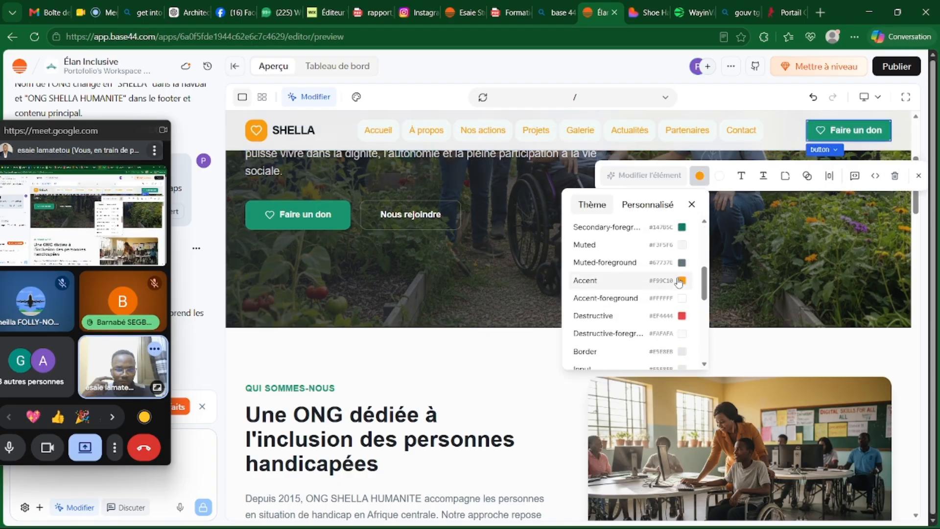
Step: Set the background of the hero section's "Faire un don" button to the Accent theme colour
click(341, 213)
click(341, 213)
click(351, 248)
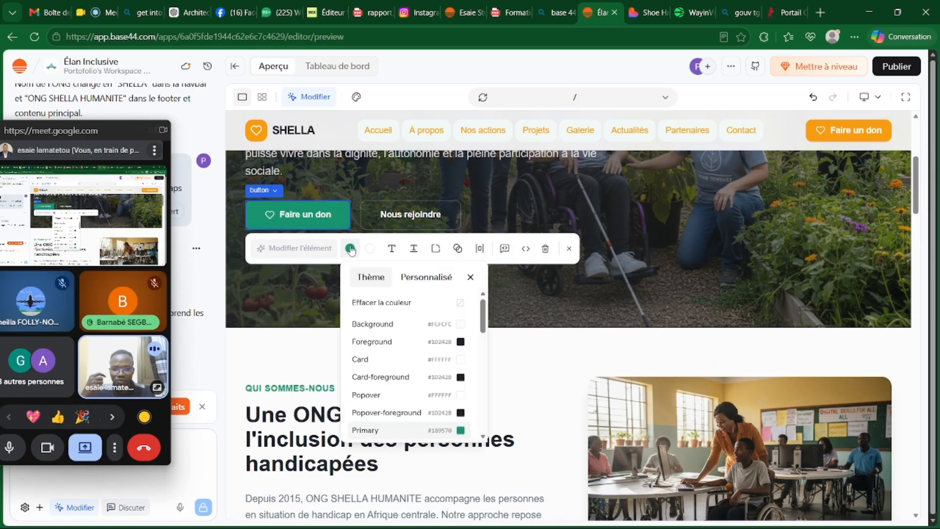
scroll(419, 384, down, 4)
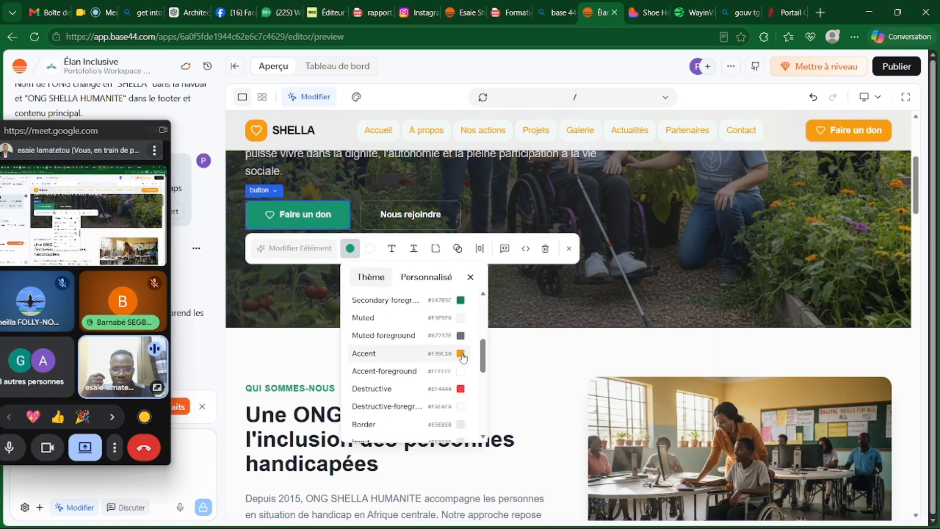
click(461, 354)
Step: Set the text colour of the hero heading's "prend les handicaps" line to the Accent theme colour
scroll(551, 306, up, 5)
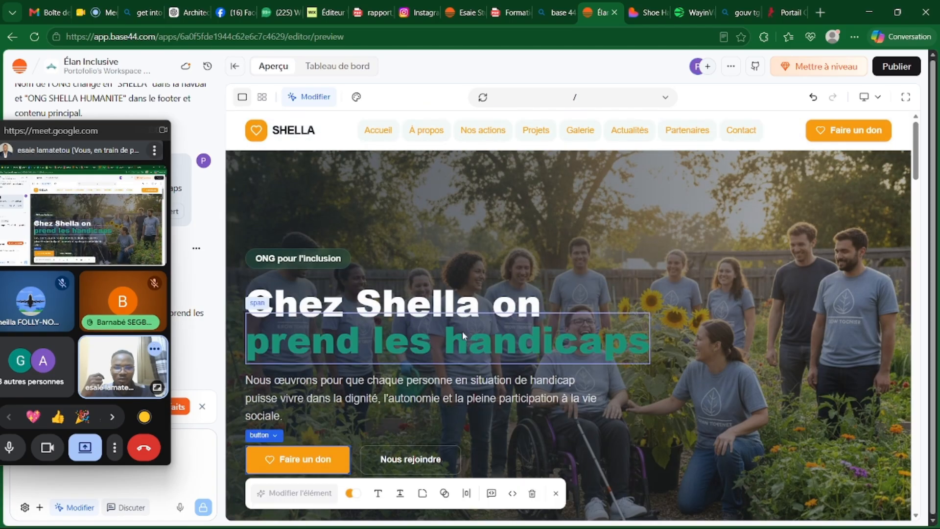
click(378, 346)
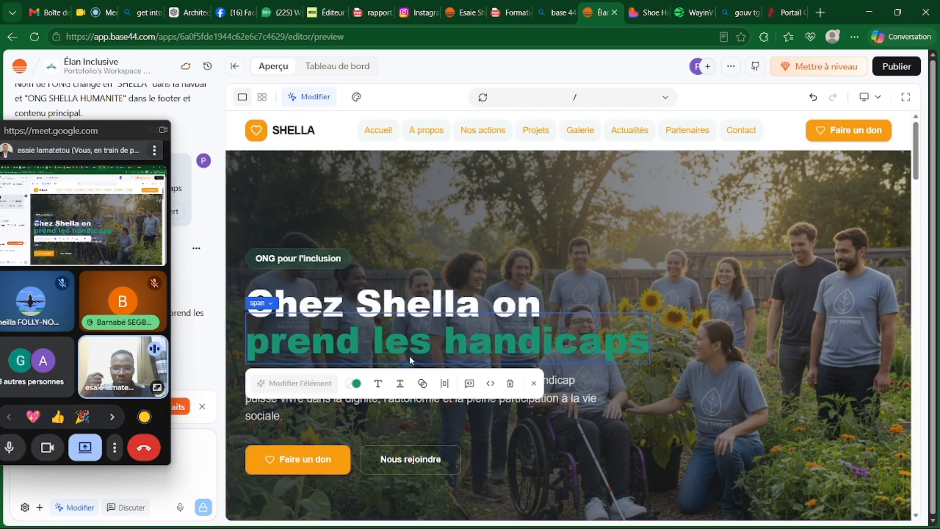
click(371, 384)
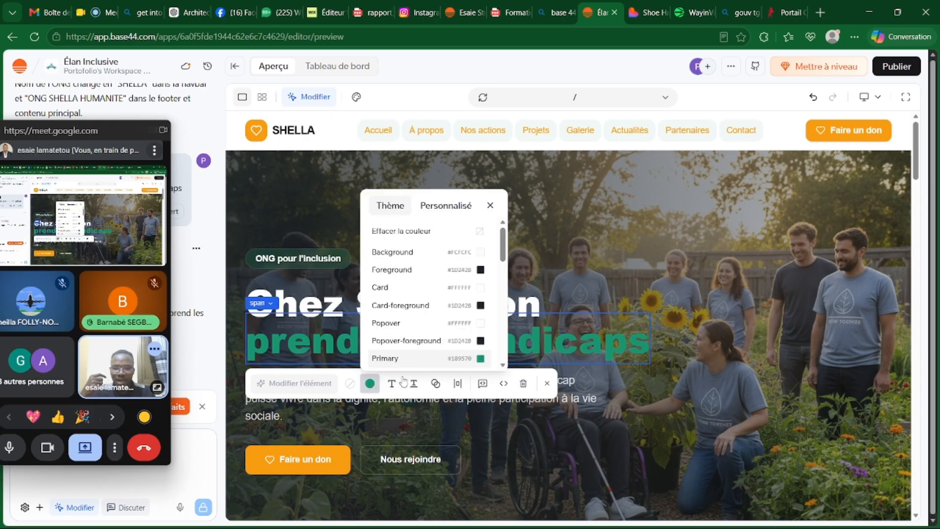
scroll(480, 314, down, 3)
click(481, 283)
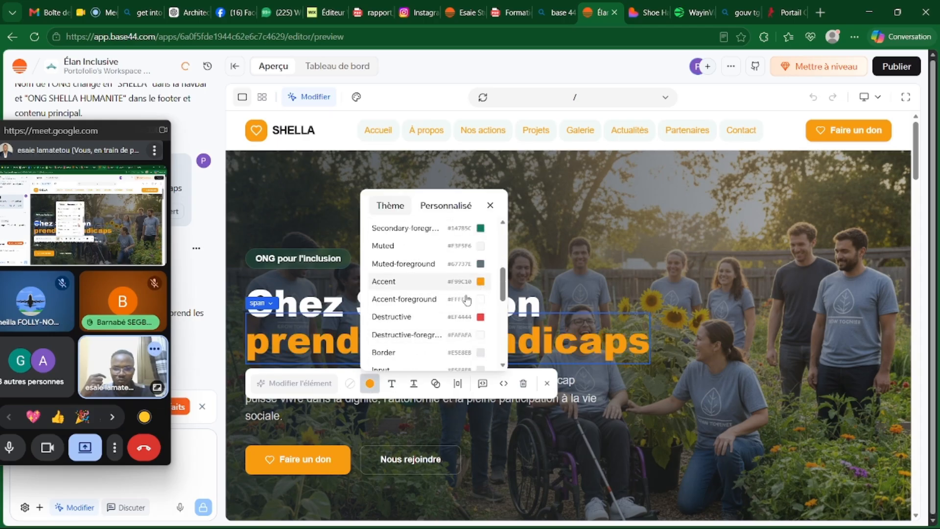
click(635, 245)
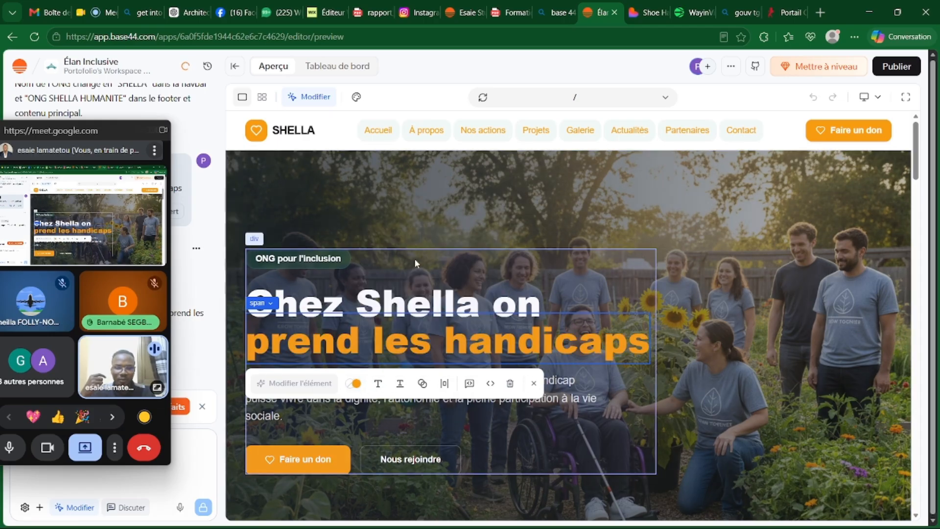
Step: Set the background of the hero's "ONG pour l'inclusion" badge to the red Destructive theme colour
click(349, 257)
click(352, 288)
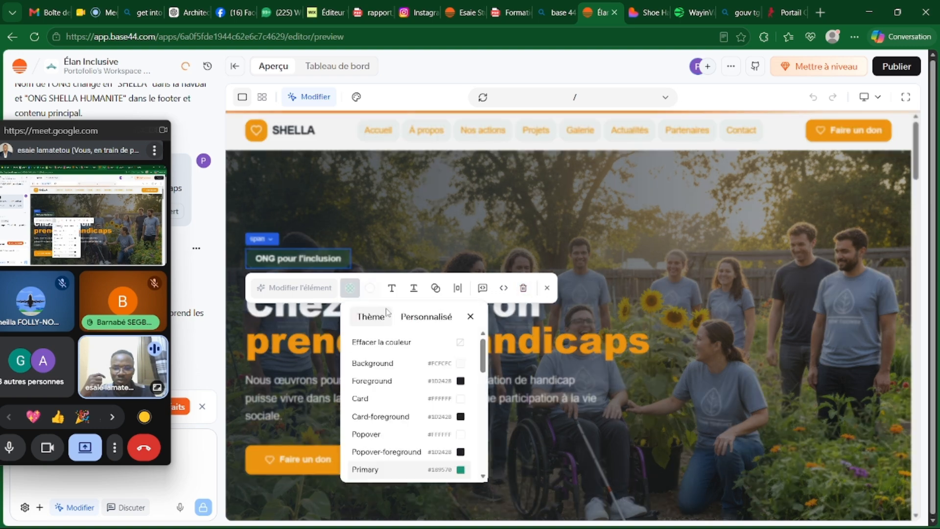
scroll(455, 441, down, 5)
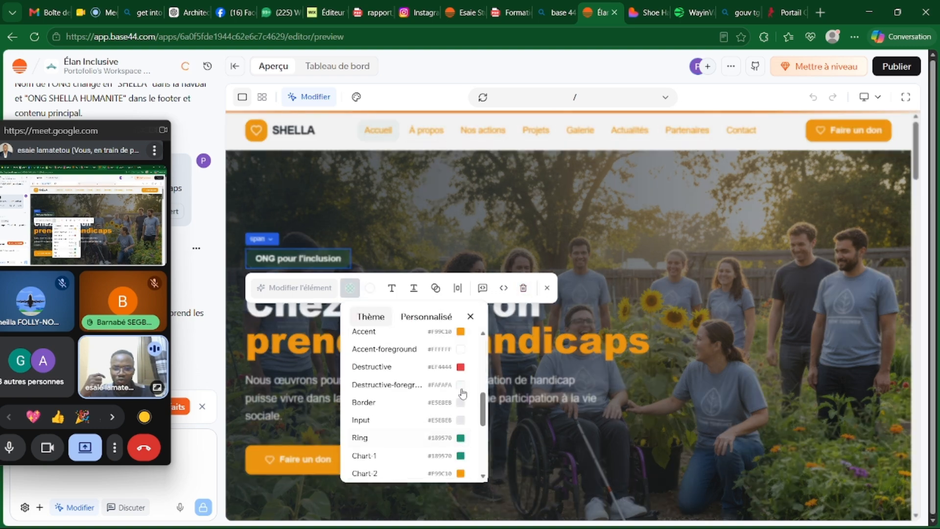
click(460, 367)
click(531, 233)
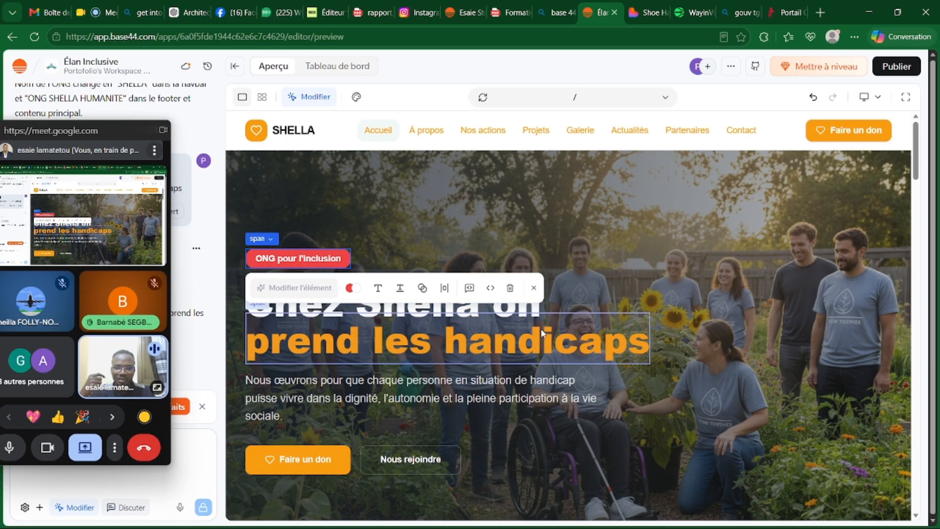
Step: Replace the main heading of the "Qui sommes-nous" section with "Nous sommes une ONG ger"
scroll(542, 350, down, 8)
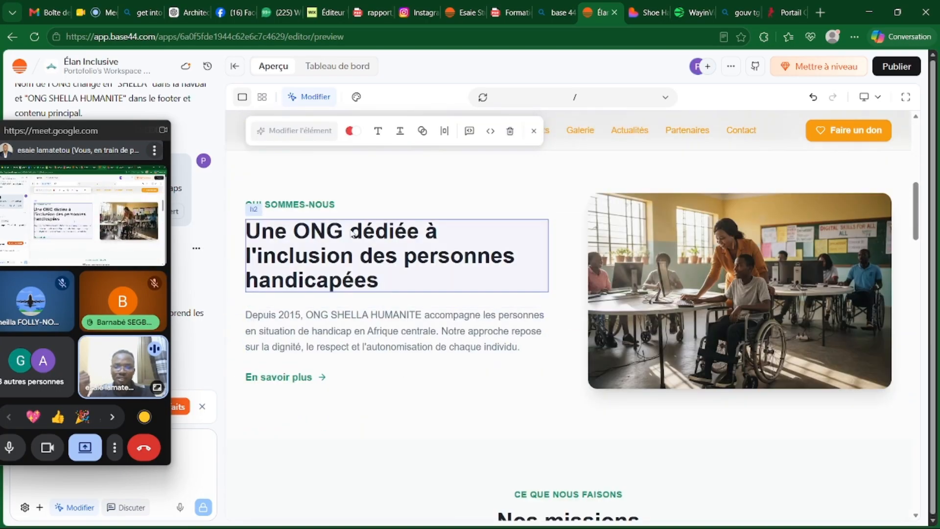
click(310, 245)
double_click(302, 241)
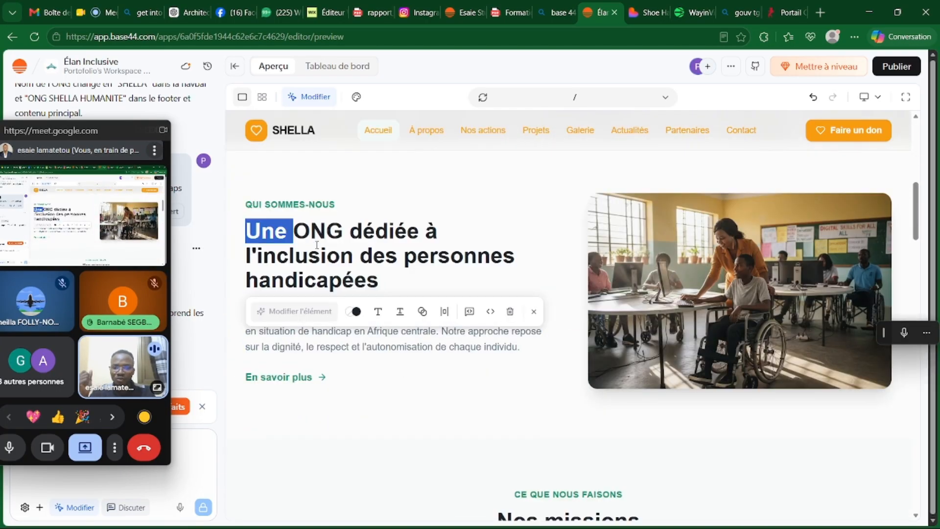
drag(382, 281, 247, 233)
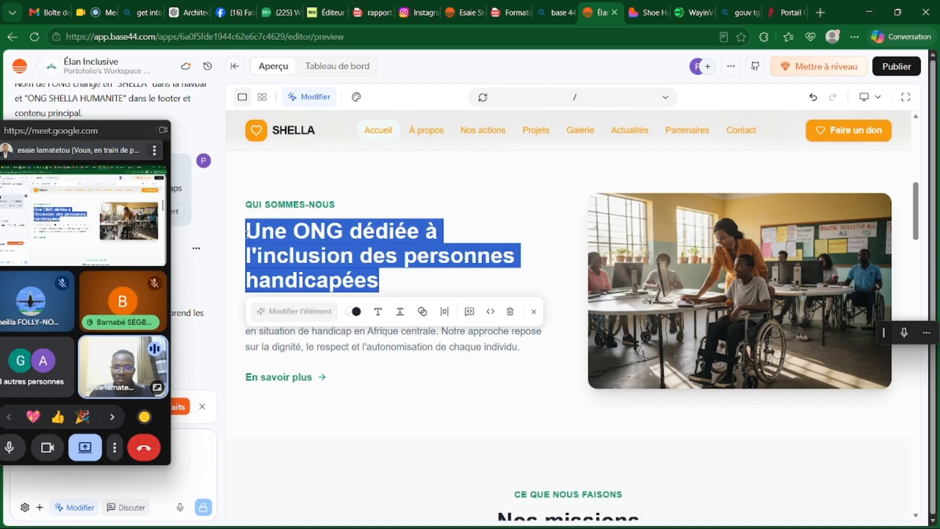
text(Nou)
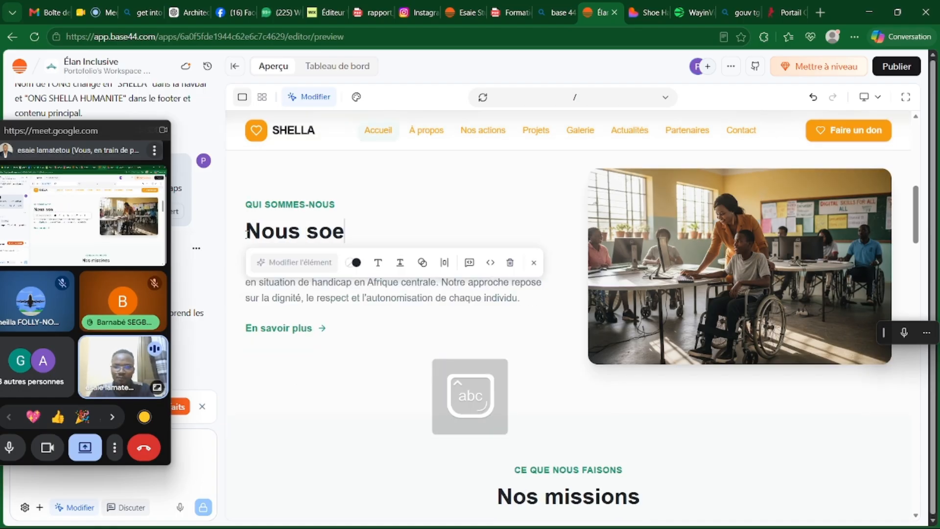
text(s sommes )
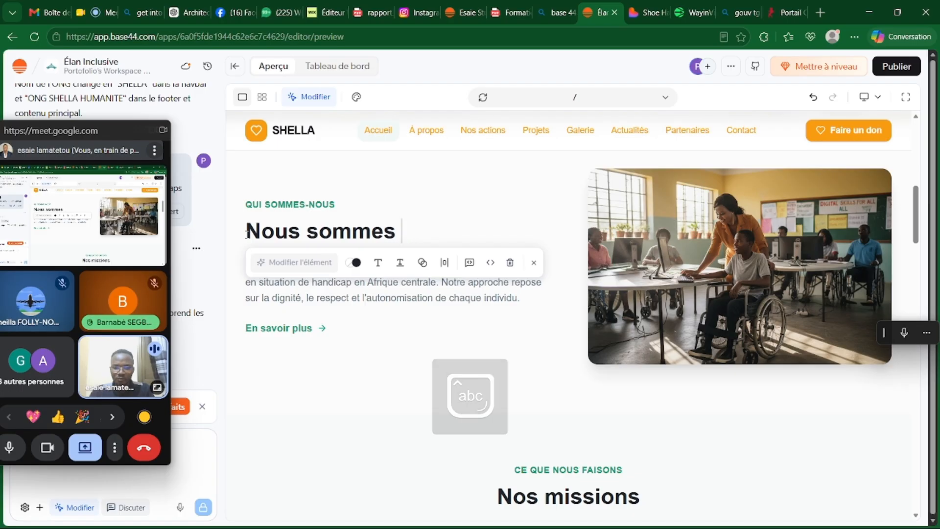
text(une ONG ge)
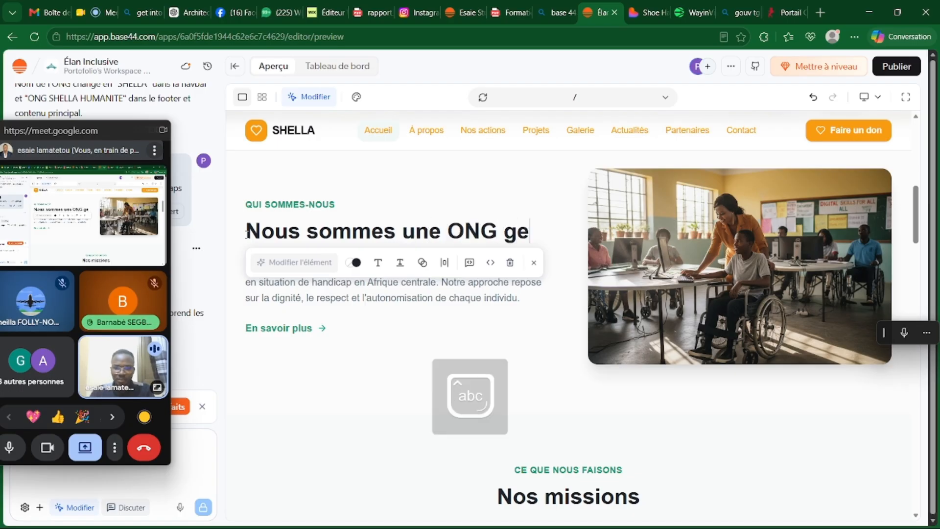
text(r)
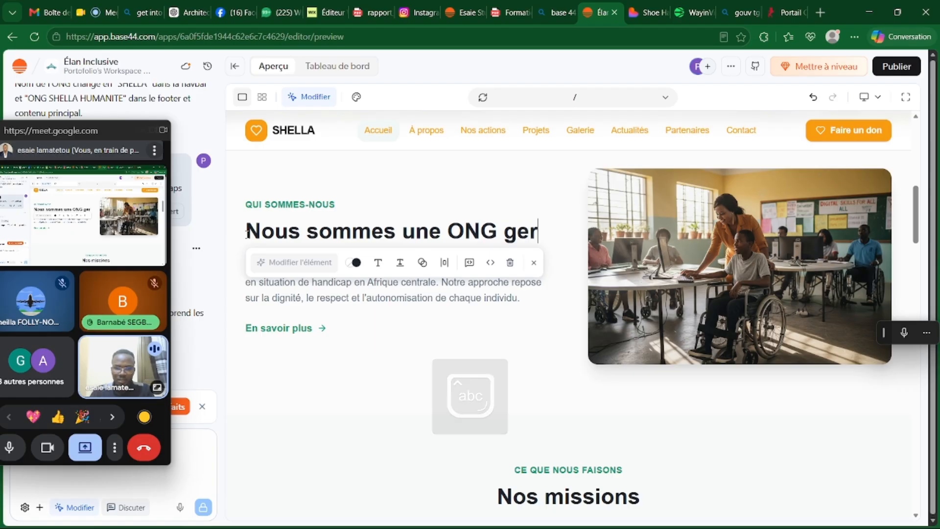
click(247, 235)
text(par)
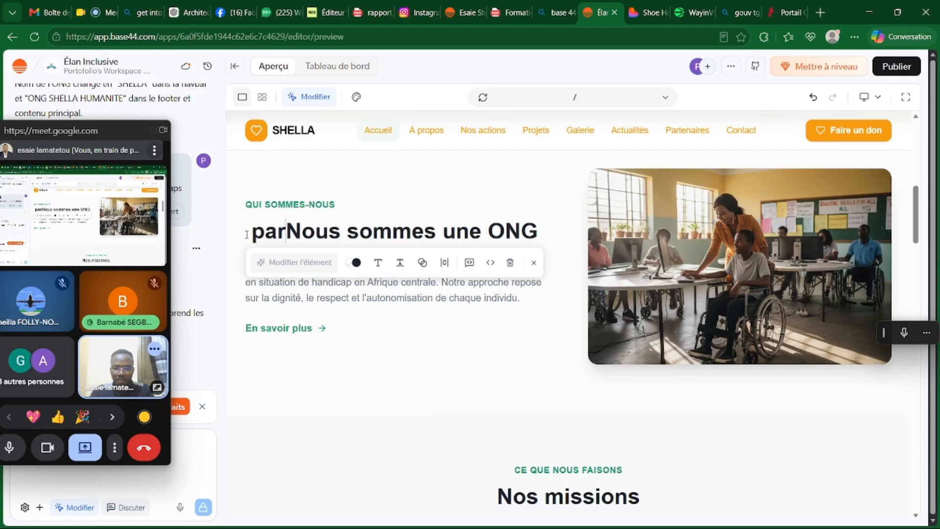
double_click(345, 234)
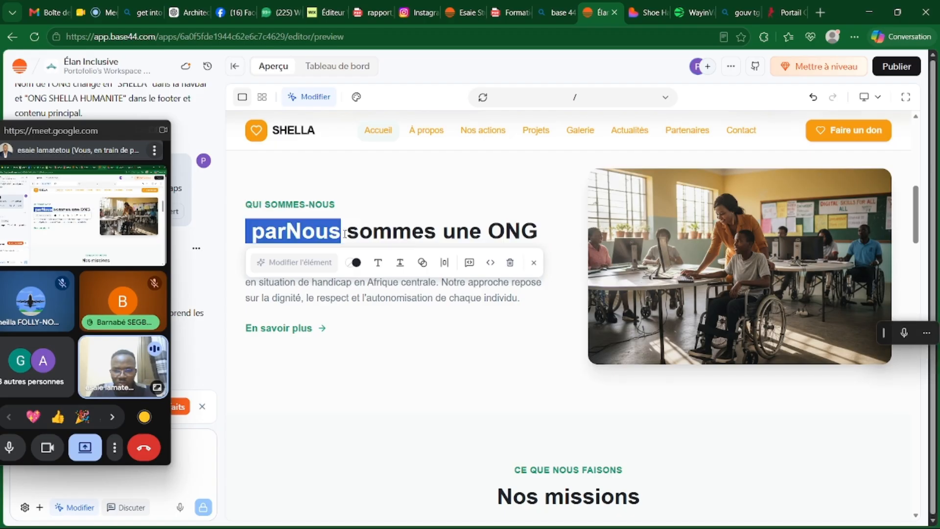
click(436, 230)
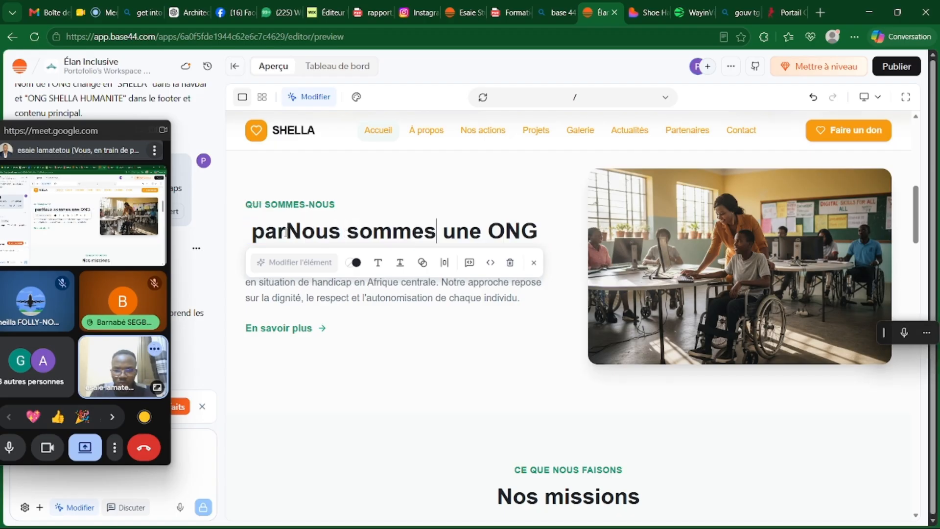
drag(287, 232, 244, 233)
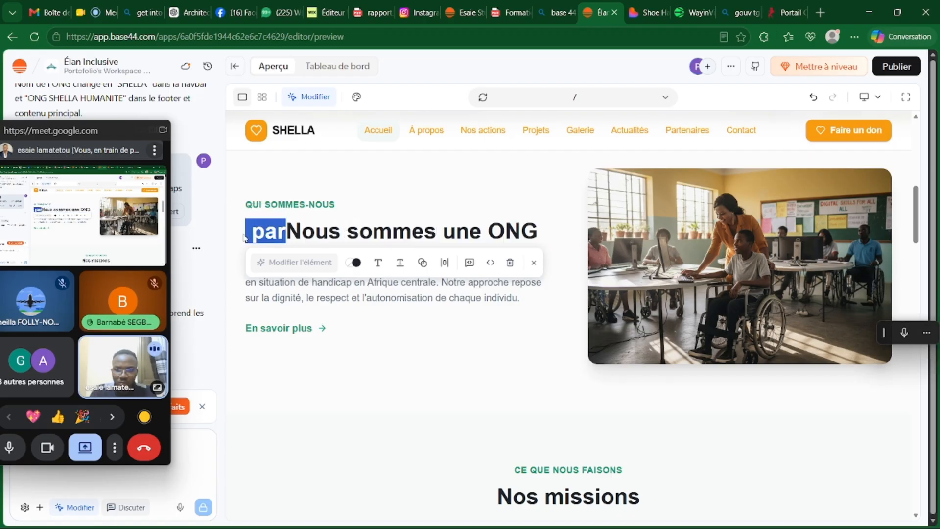
click(285, 229)
click(285, 230)
key(BackSpace)
key(BackSpace)
key(BackSpace)
key(BackSpace)
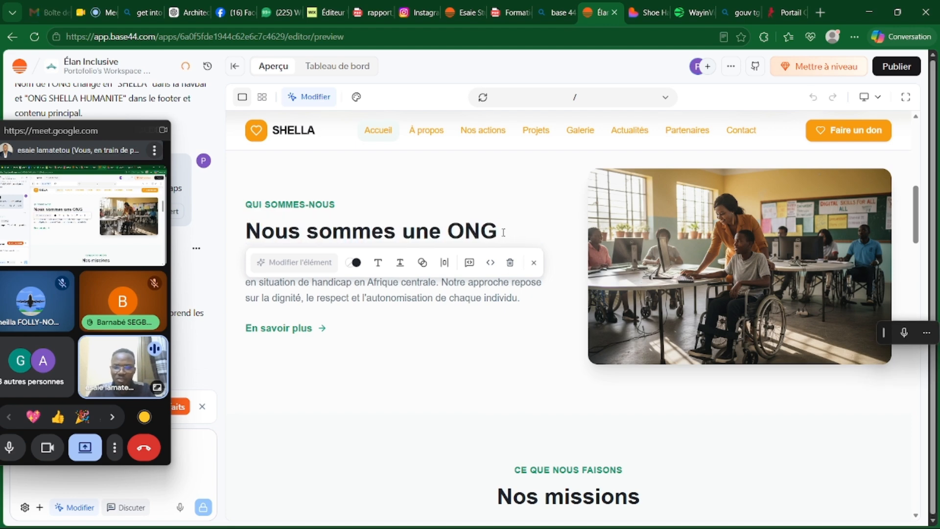
Step: Try to extend the "Qui sommes-nous" section's main heading to "Nous sommes une ONG gerer"
text(rer par)
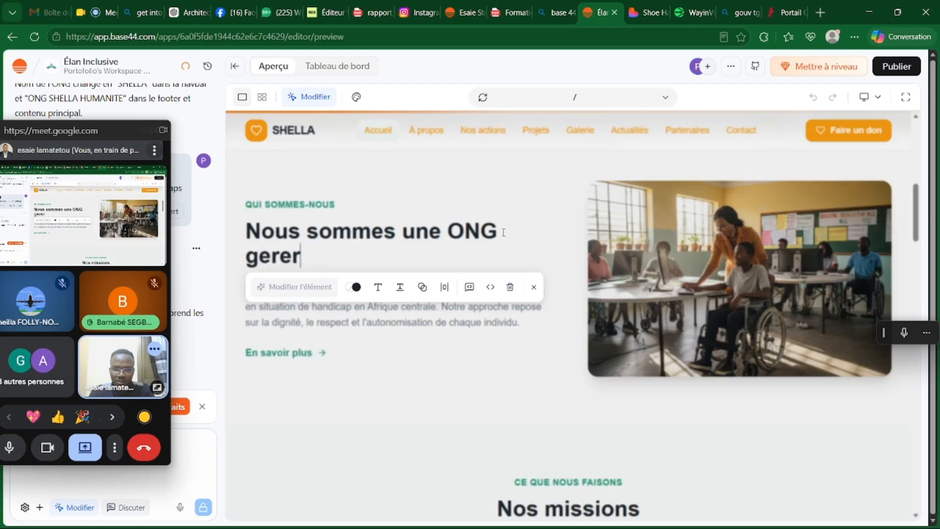
key(BackSpace)
key(BackSpace)
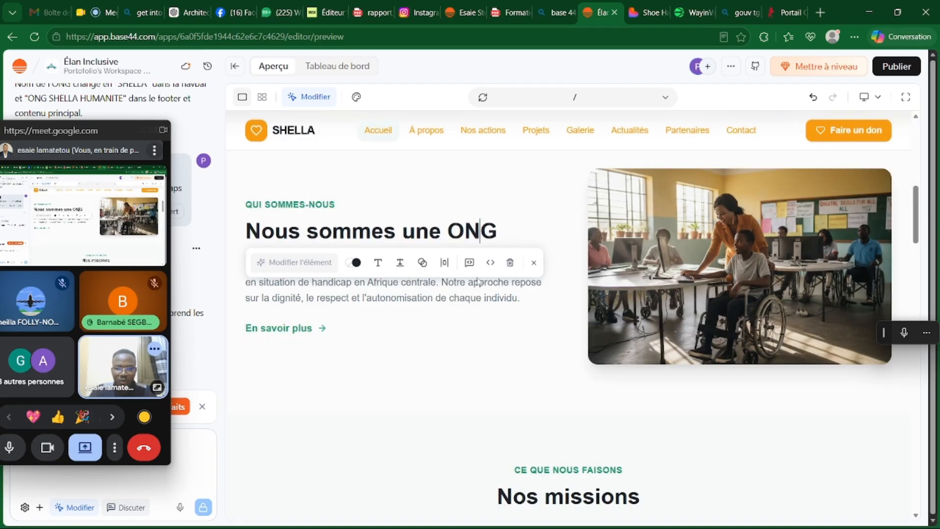
click(436, 285)
click(391, 232)
click(383, 287)
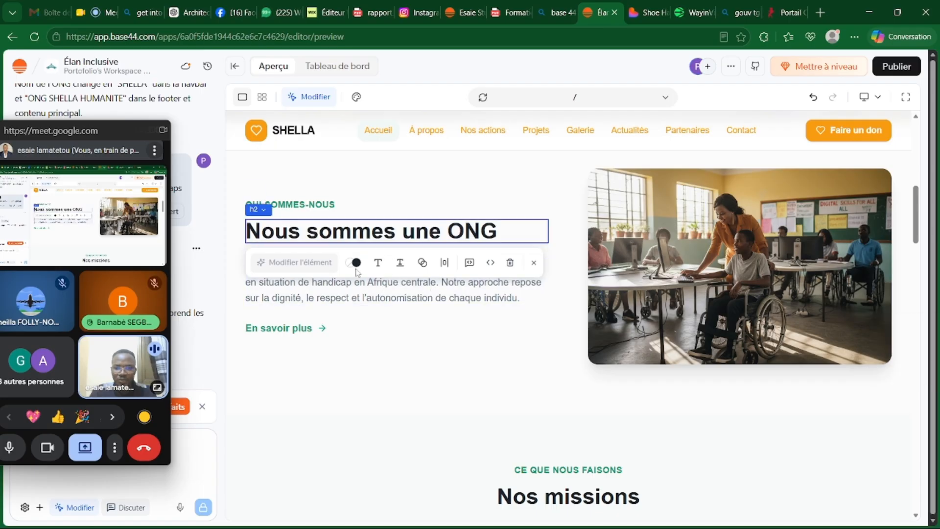
Step: Replace the "Qui sommes-nous" section's main heading with "Nous sommes meilleurs"
click(486, 232)
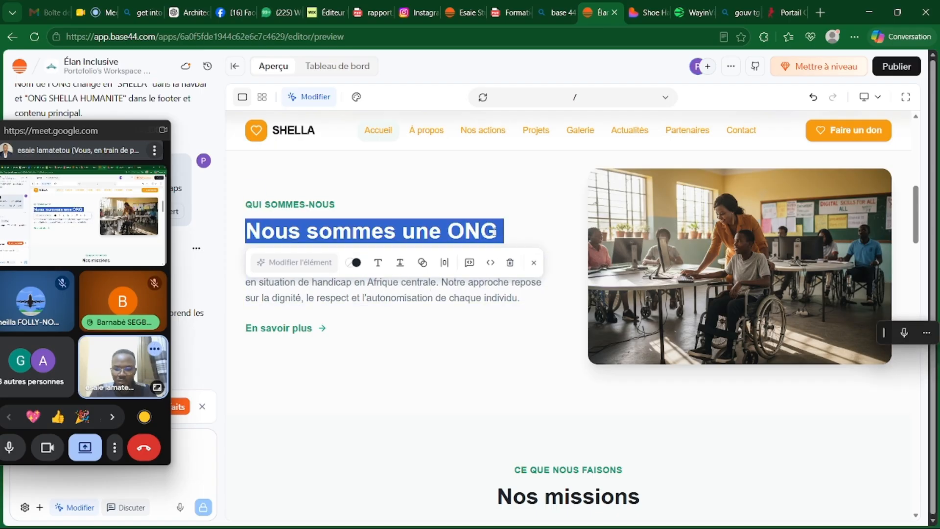
text(Nous )
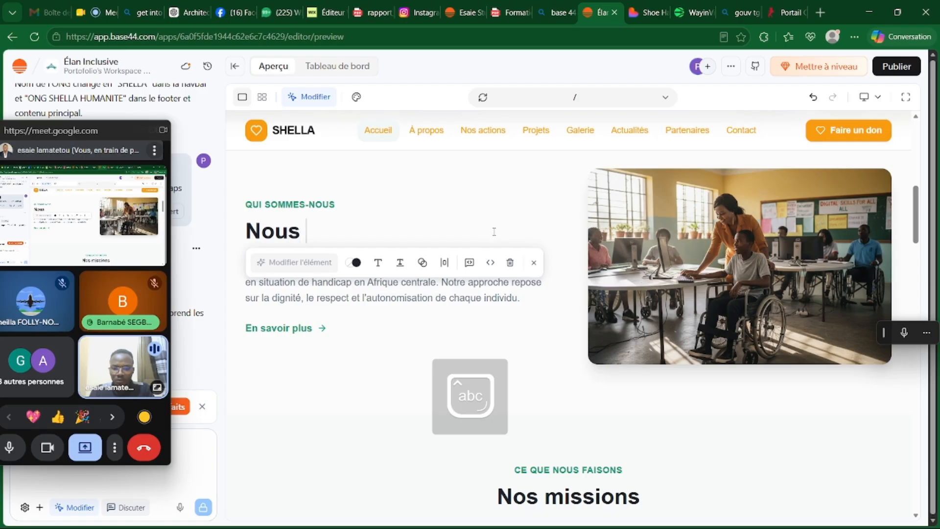
text(som)
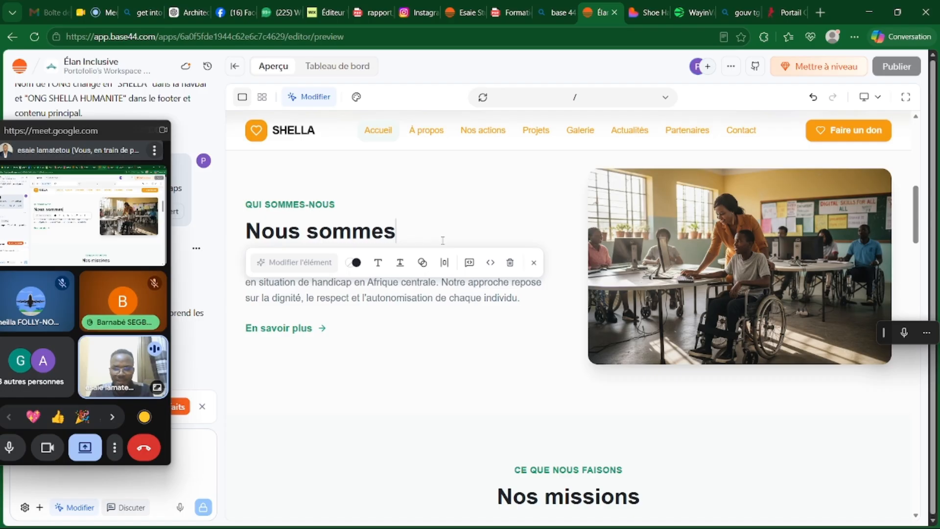
key(BackSpace)
key(BackSpace)
key(BackSpace)
key(BackSpace)
text(omm)
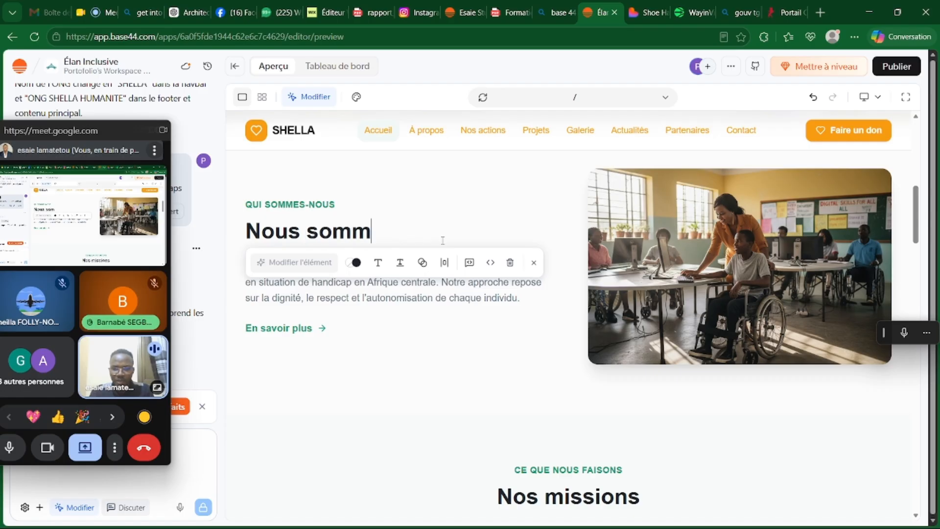
text(es meilleurs)
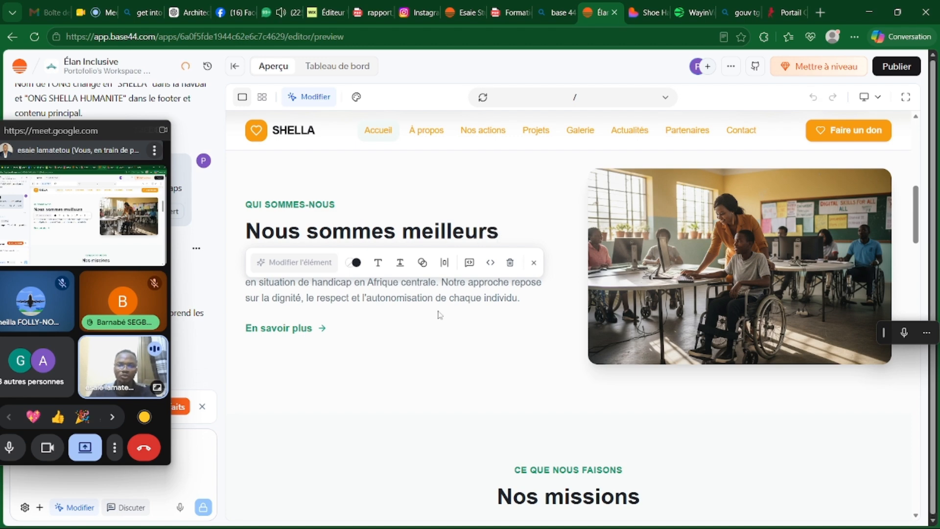
click(411, 354)
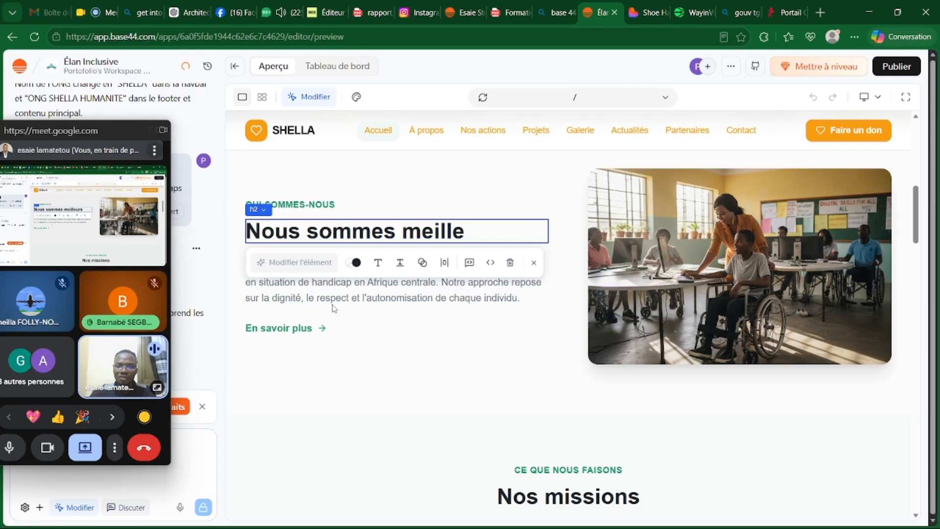
double_click(360, 299)
Step: Replace the "Qui sommes-nous" section's photo with the "pov-female-presenter-greeting-people" podcast image uploaded from the Téléchargements folder
click(684, 278)
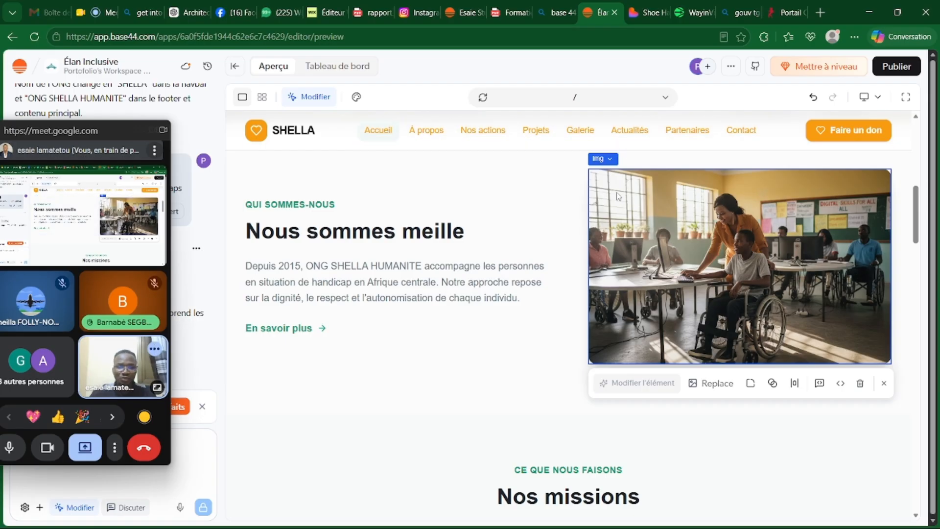
click(711, 384)
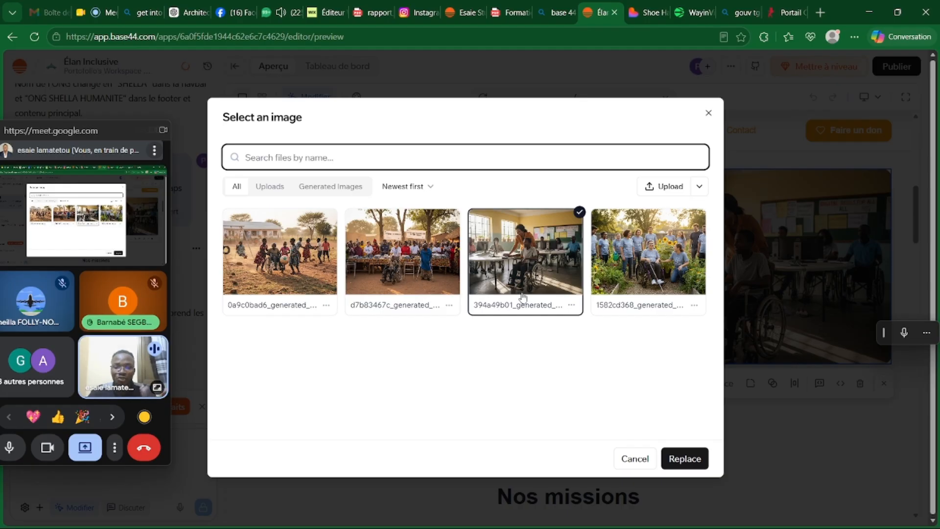
click(671, 189)
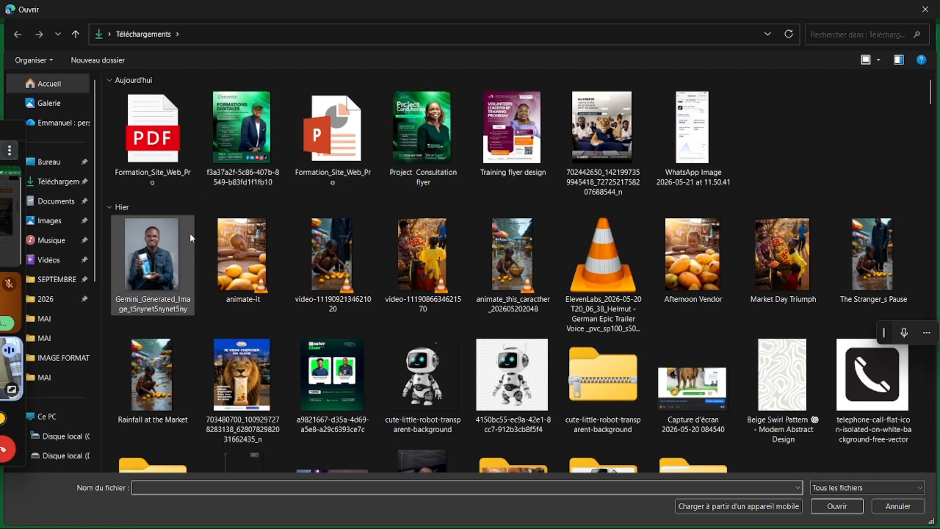
scroll(196, 245, down, 4)
scroll(343, 241, down, 4)
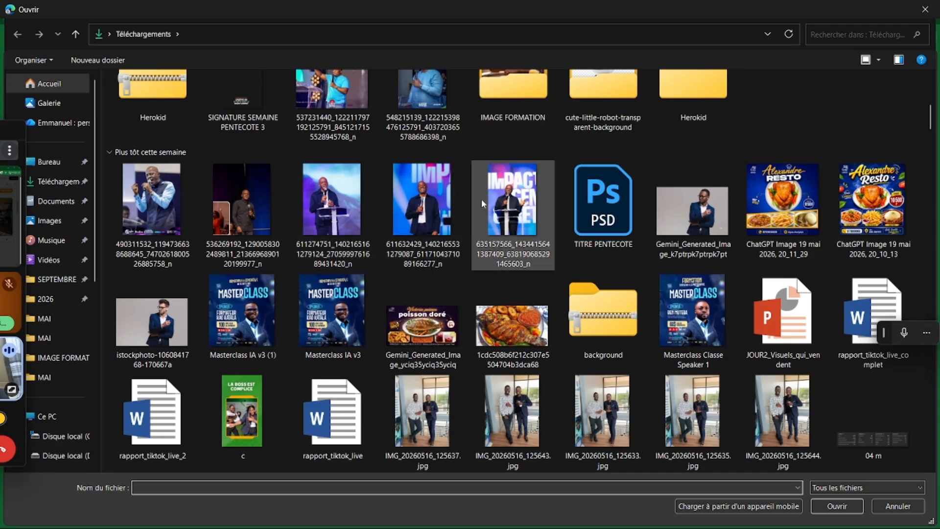
scroll(264, 223, down, 4)
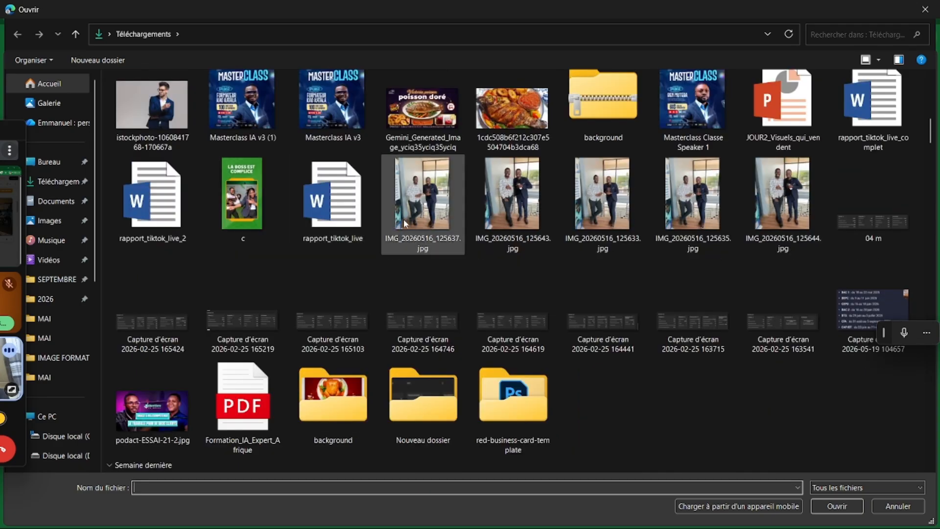
scroll(404, 219, down, 6)
scroll(404, 219, down, 5)
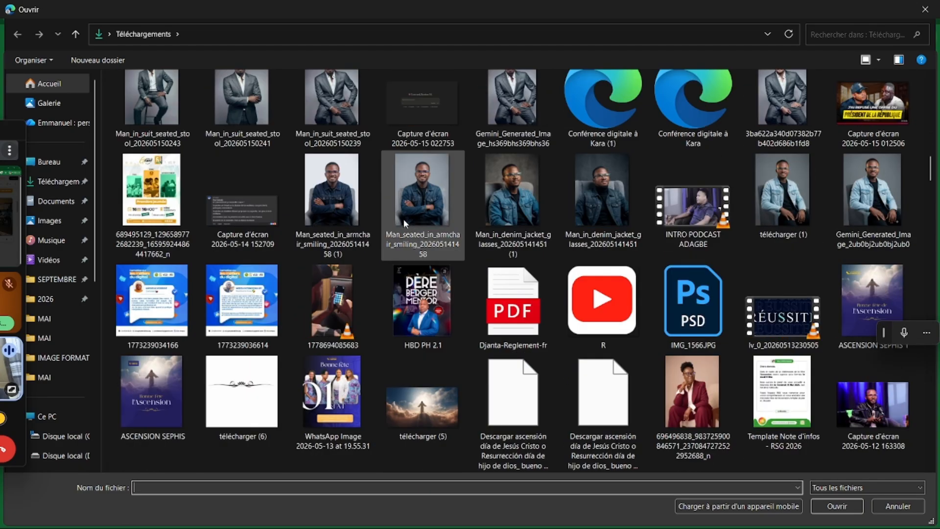
scroll(404, 219, down, 5)
scroll(404, 222, down, 8)
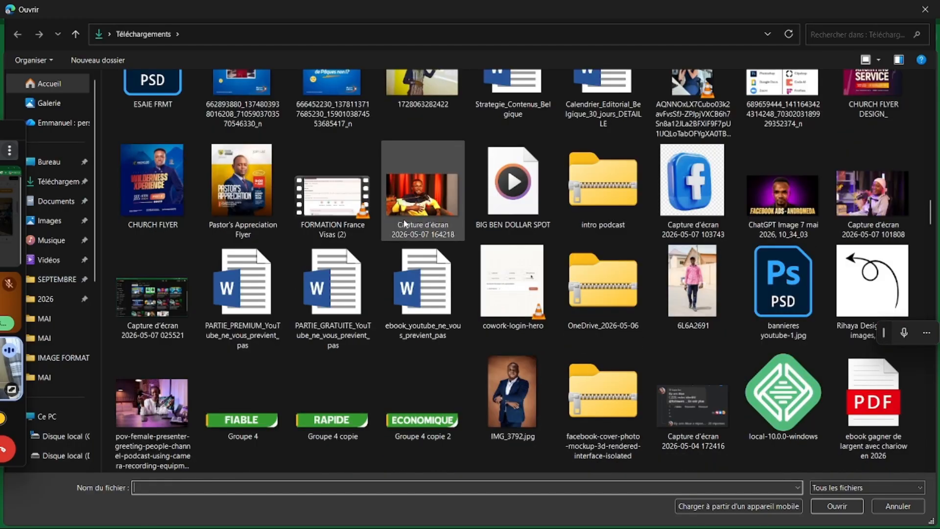
click(143, 368)
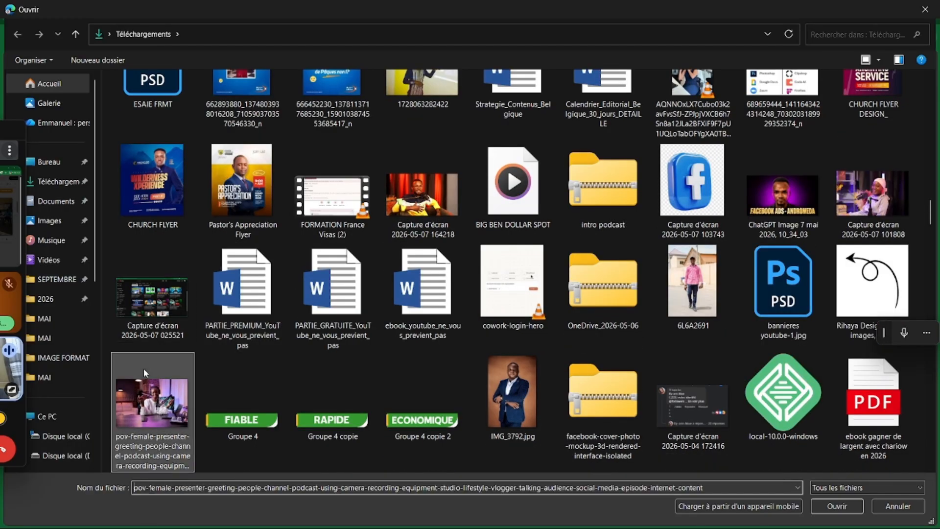
key(Return)
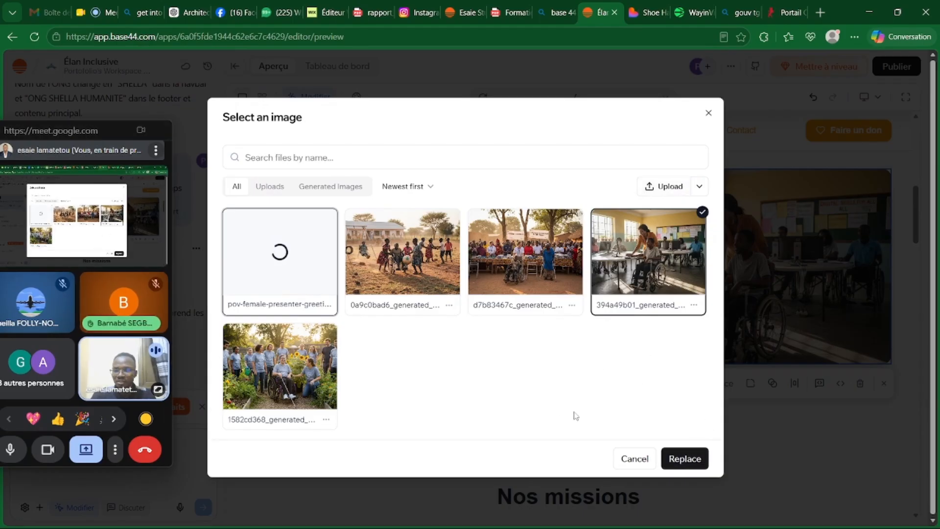
click(676, 457)
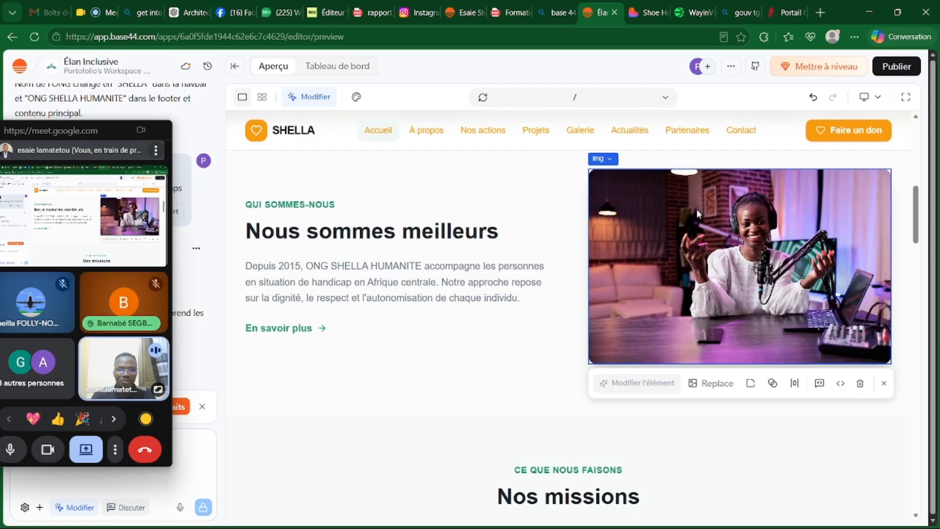
scroll(696, 209, up, 1)
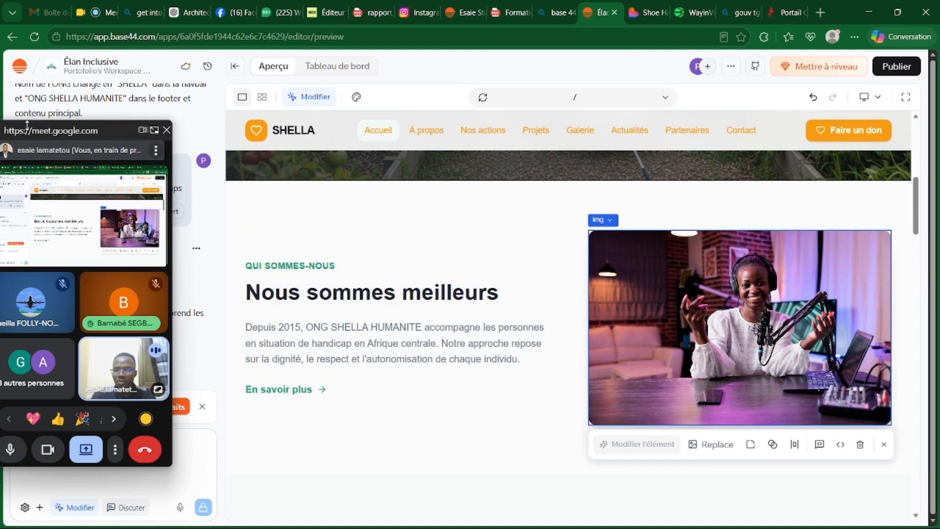
drag(27, 125, 24, 70)
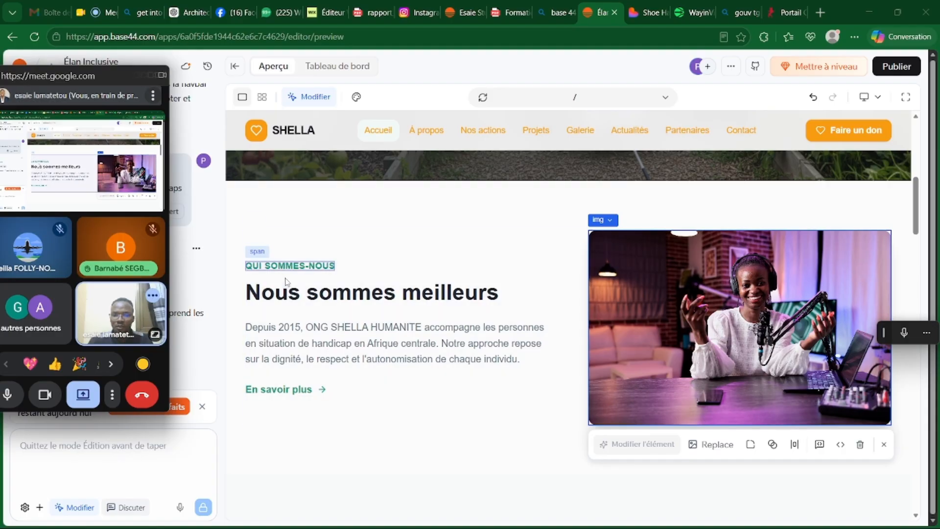
click(288, 272)
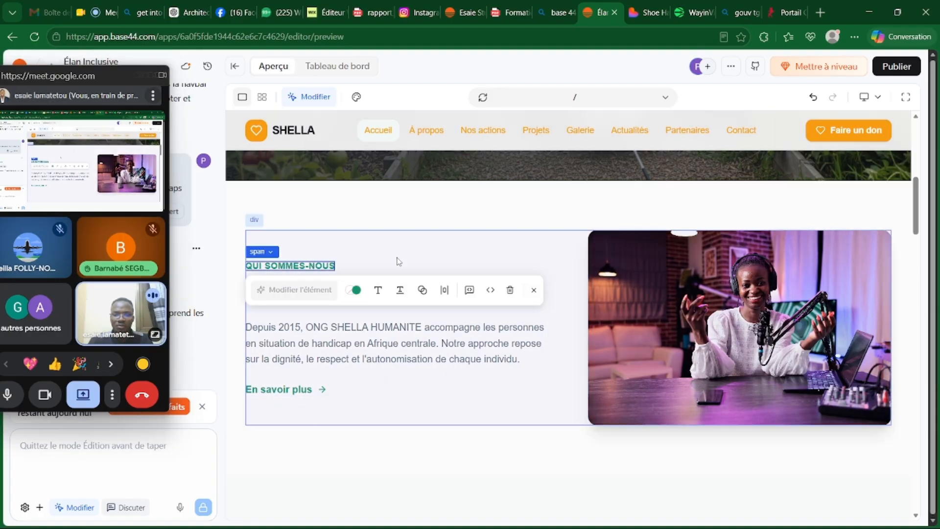
scroll(678, 325, down, 8)
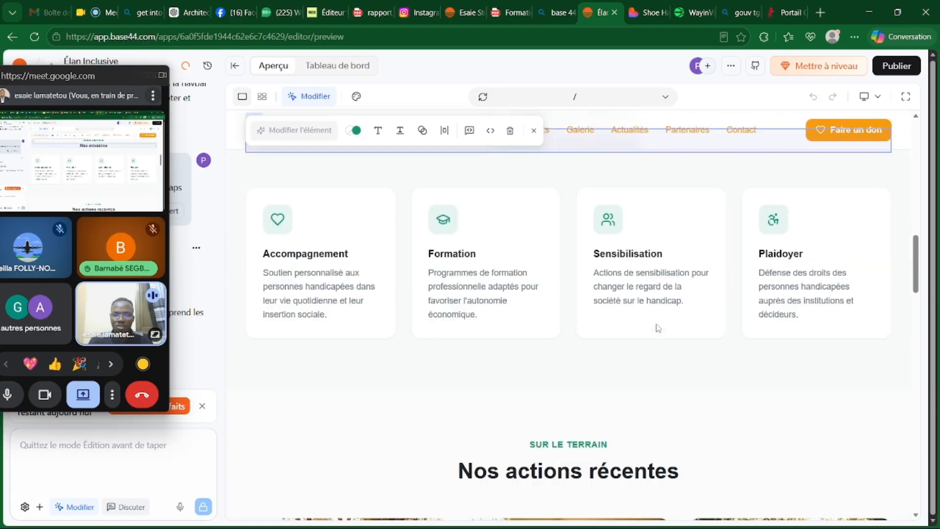
scroll(659, 327, down, 14)
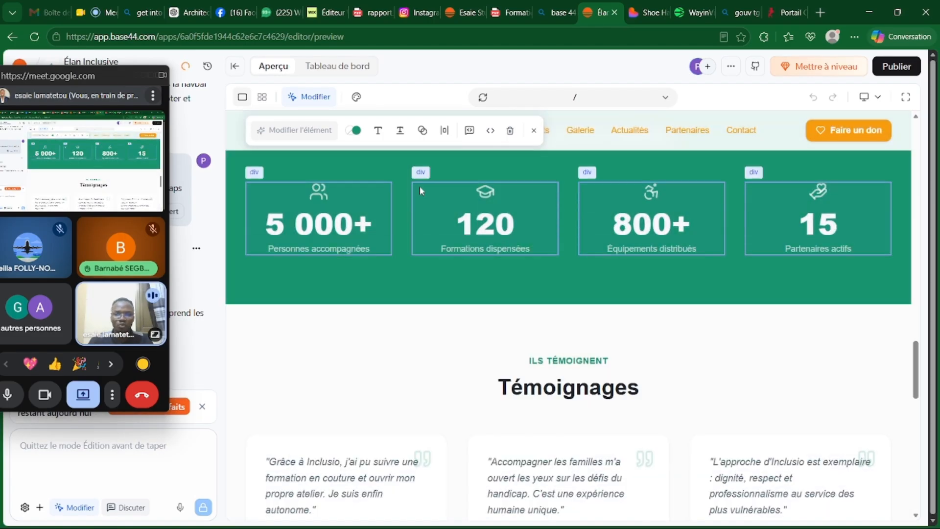
Step: Set the background of the "Notre impact en chiffres" section to the red Destructive theme colour, trying Accent as an alternative
scroll(369, 262, up, 2)
click(367, 263)
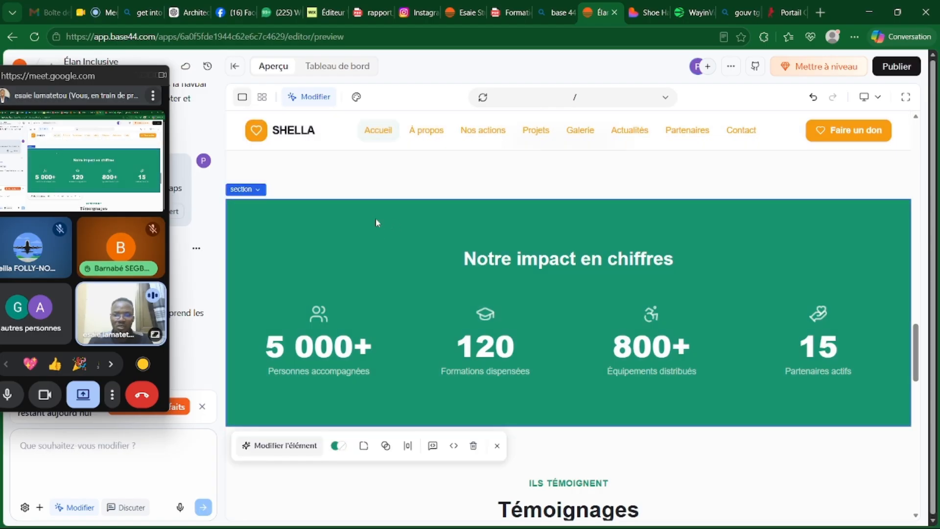
click(335, 446)
scroll(444, 372, down, 3)
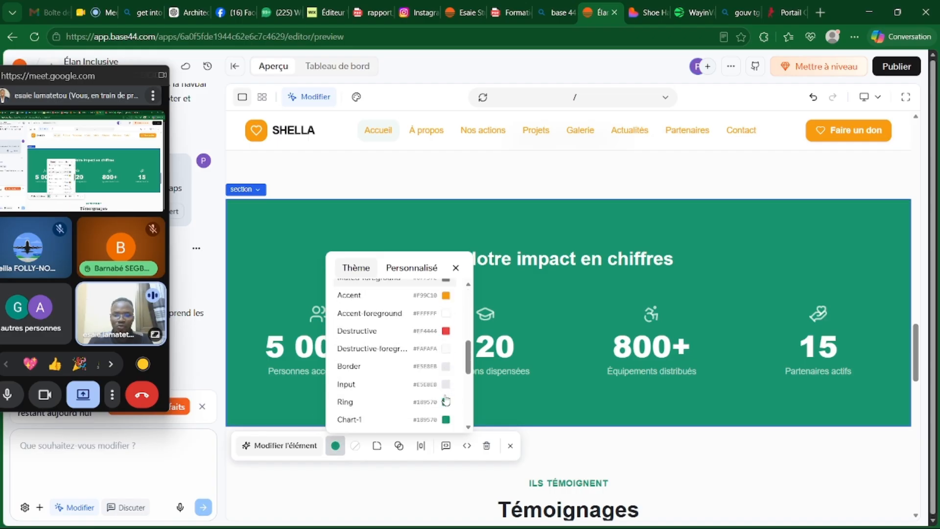
scroll(446, 401, down, 1)
click(450, 324)
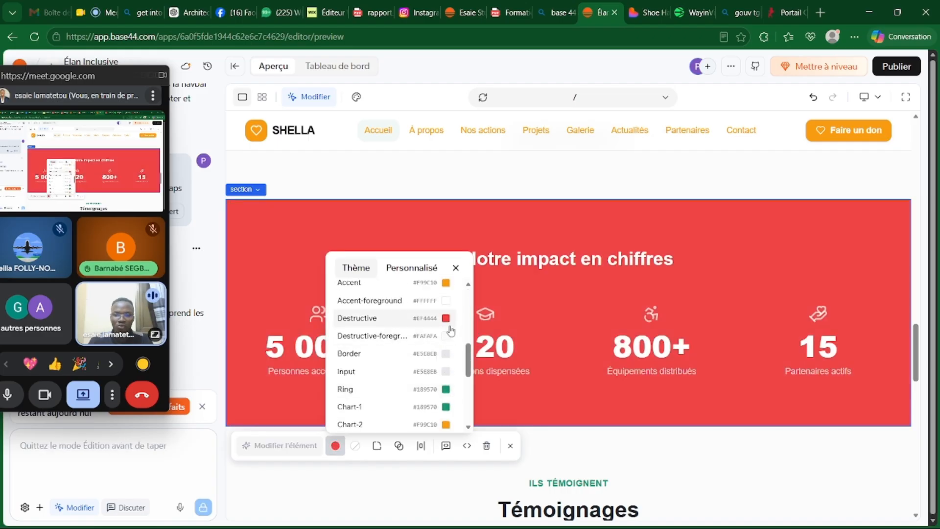
scroll(443, 338, up, 3)
click(445, 345)
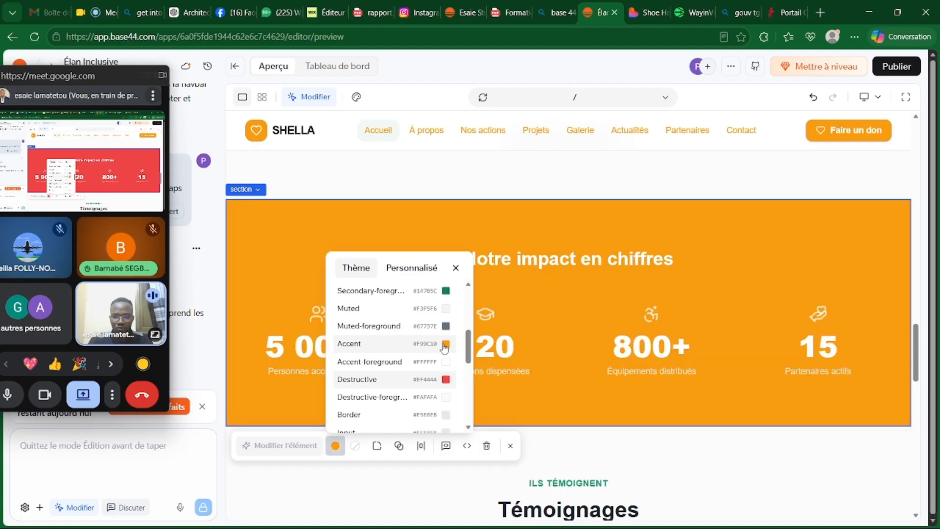
click(446, 380)
scroll(460, 356, up, 3)
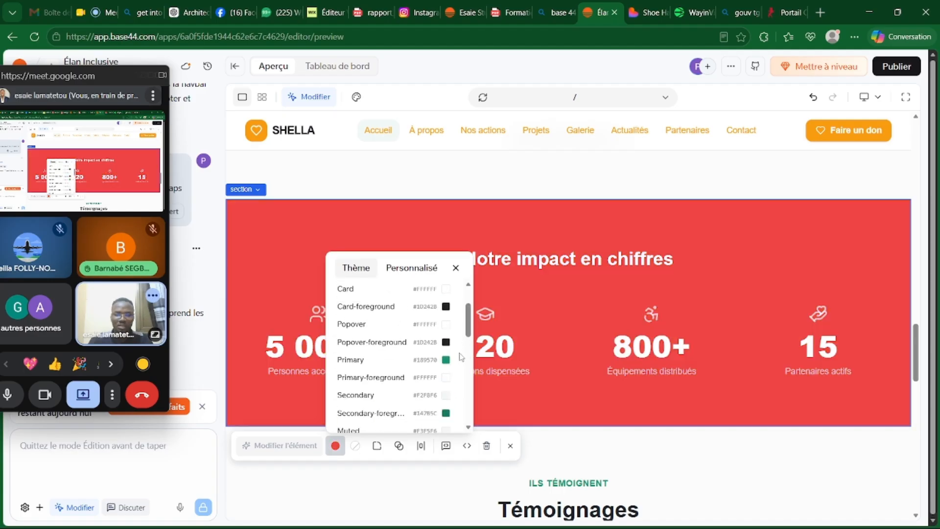
scroll(461, 357, up, 2)
click(508, 205)
scroll(509, 211, up, 10)
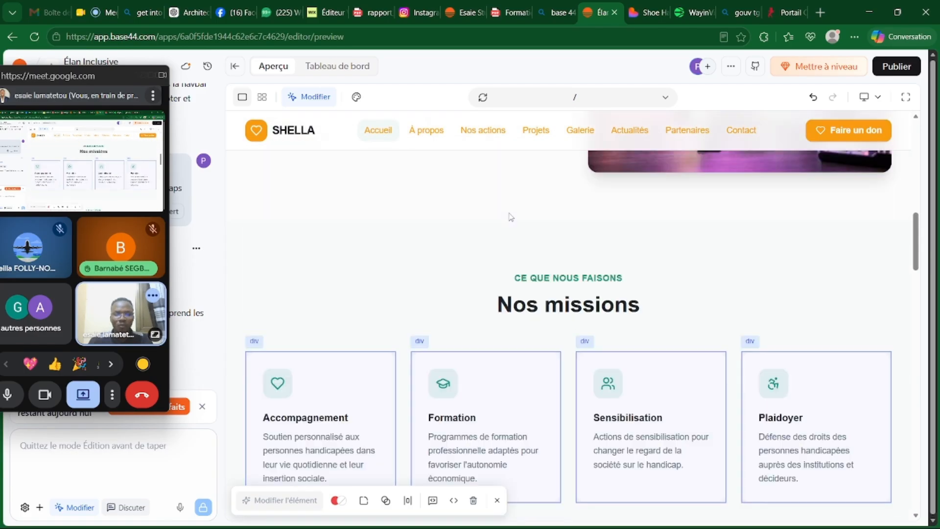
scroll(509, 213, up, 8)
scroll(510, 215, down, 5)
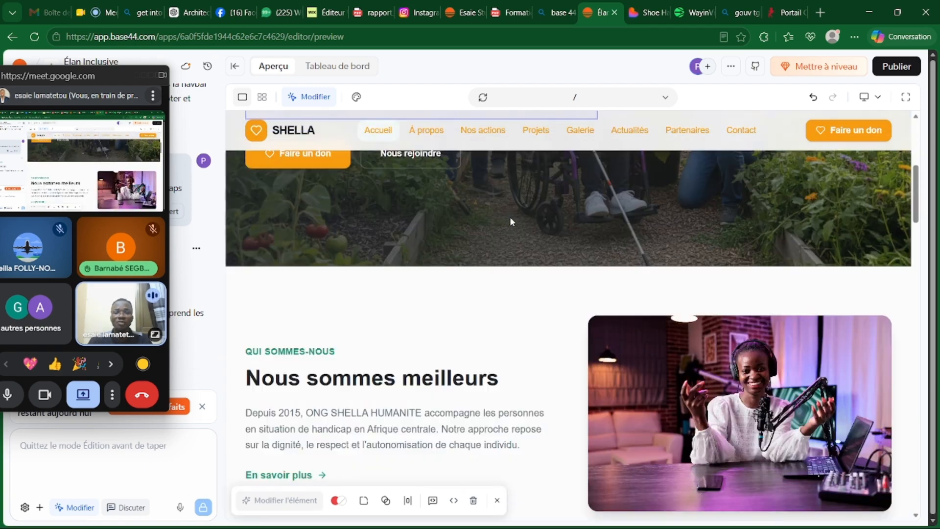
scroll(510, 217, down, 8)
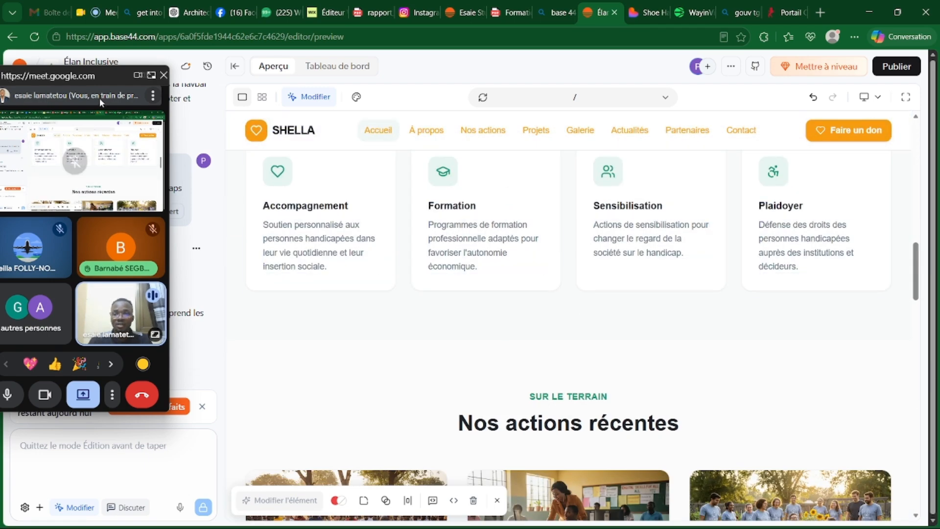
drag(75, 80, 534, 176)
drag(728, 260, 99, 79)
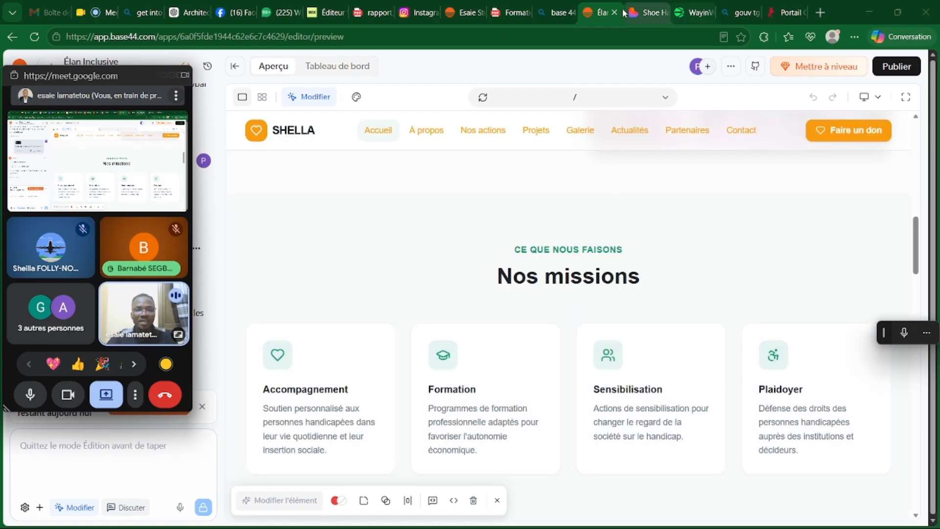
Step: Switch to the Lovable Shoe Haven project and examine the store's home page from the hero banner through Best Sellers and Nouveautés
click(644, 12)
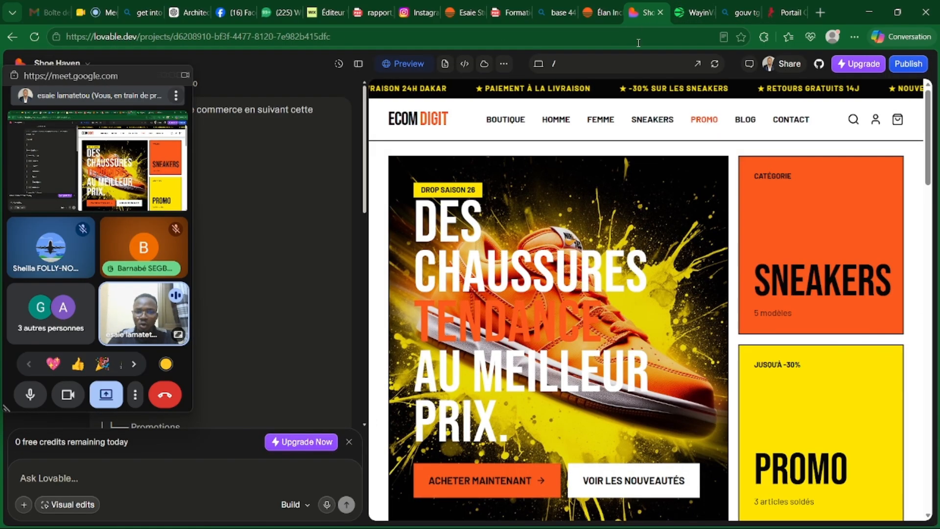
scroll(590, 185, down, 10)
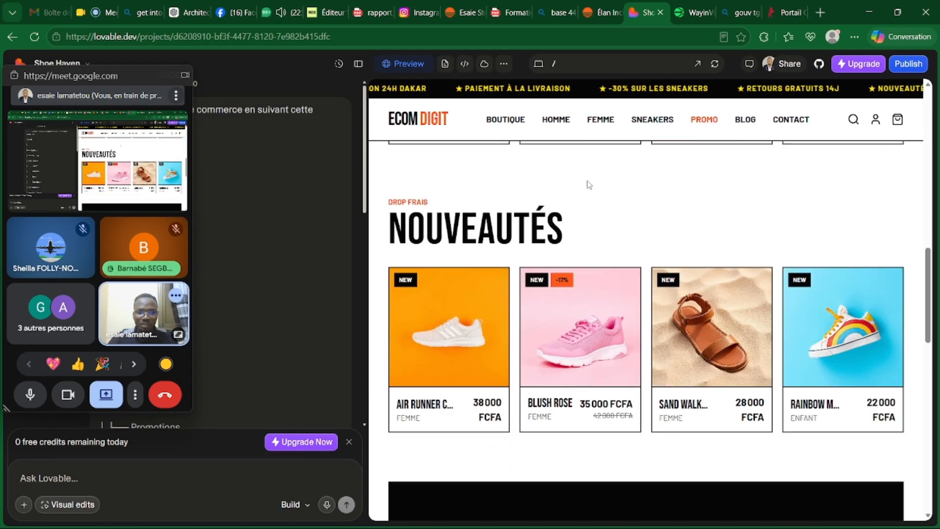
scroll(590, 185, up, 10)
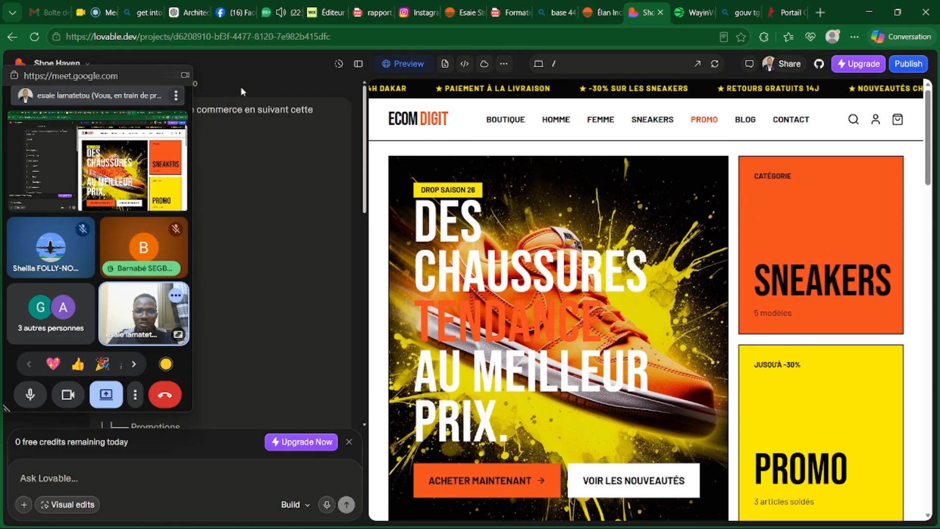
drag(146, 76, 162, 214)
scroll(546, 152, down, 2)
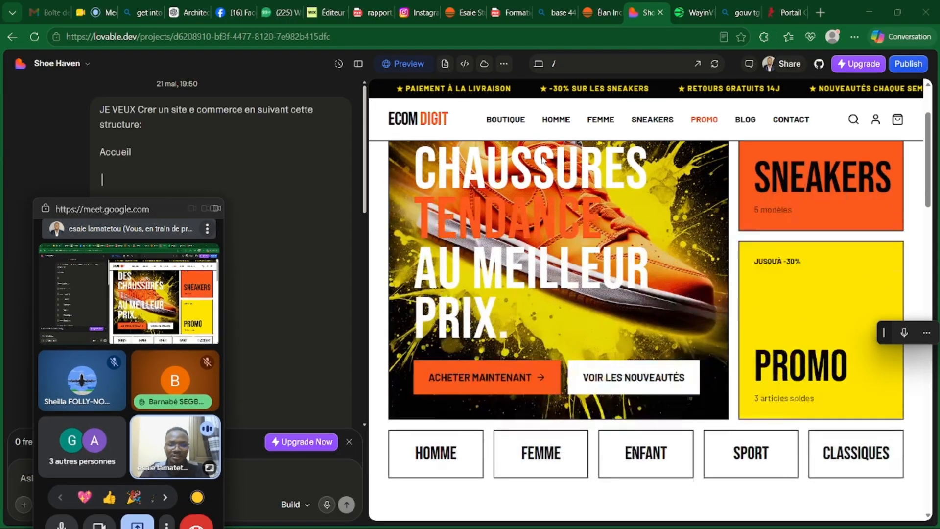
scroll(549, 196, up, 2)
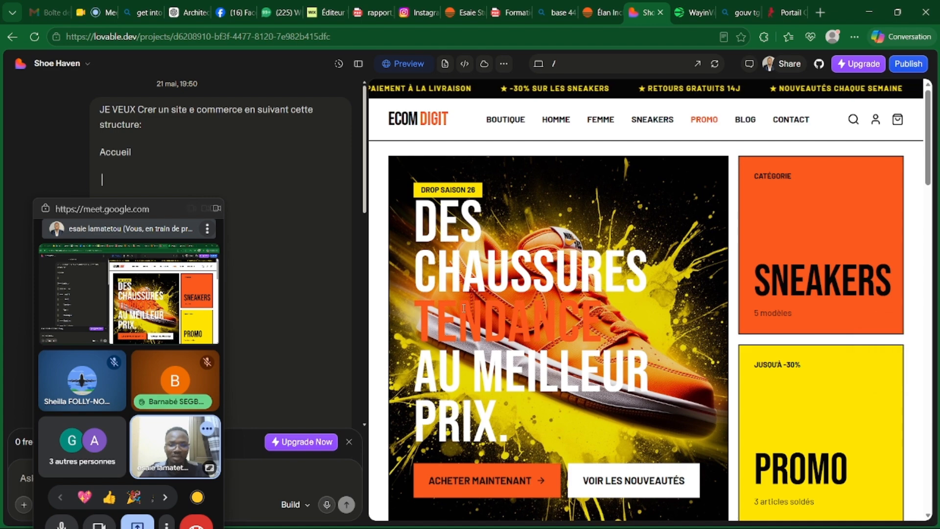
scroll(650, 307, down, 3)
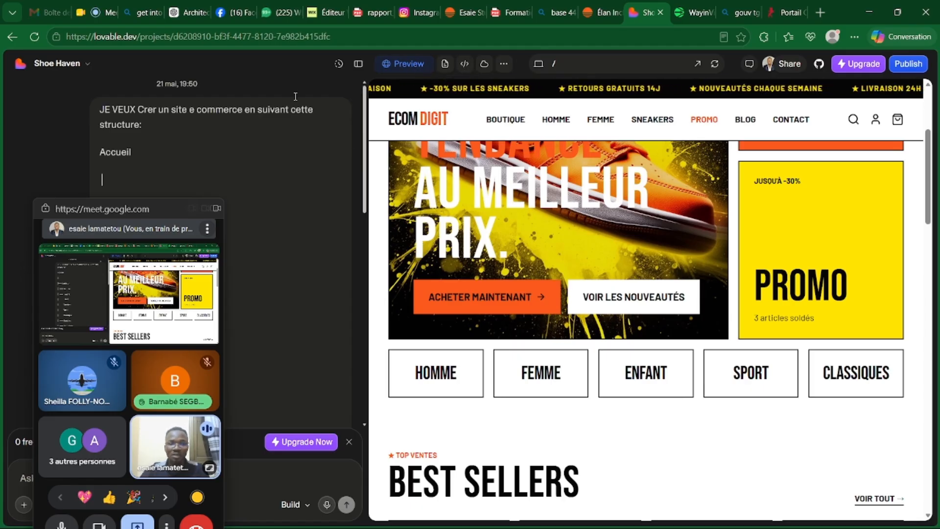
scroll(586, 235, down, 6)
scroll(586, 233, up, 3)
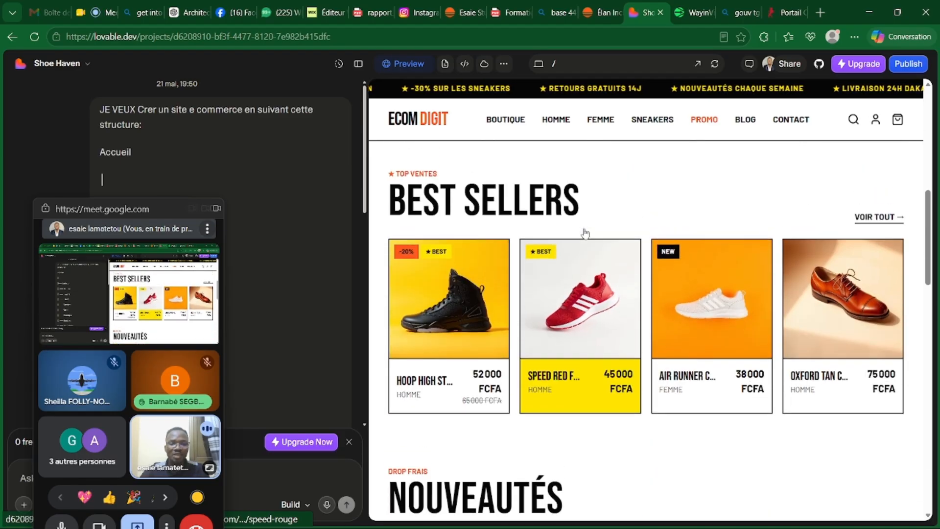
scroll(586, 235, down, 3)
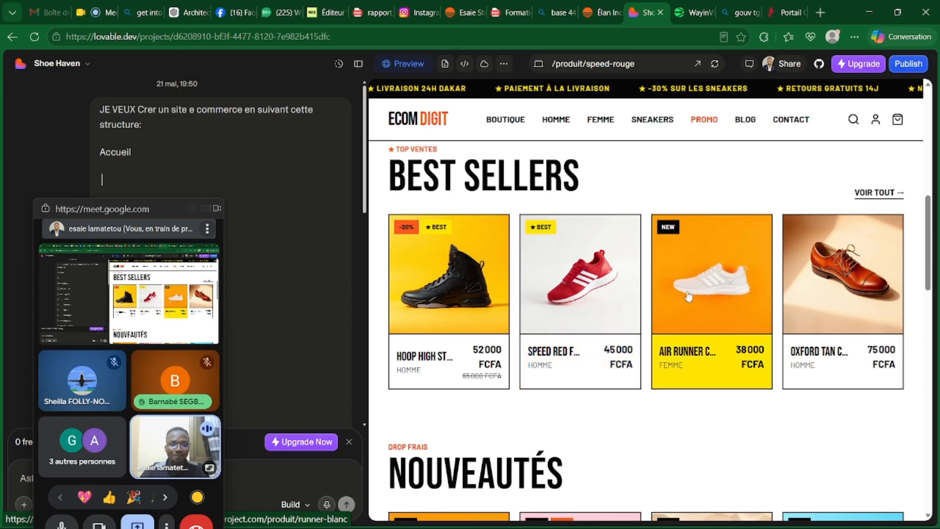
Step: Open the Air Runner Cloud product page and review its purchase options, description, suggested products and footer
click(674, 267)
scroll(674, 266, down, 3)
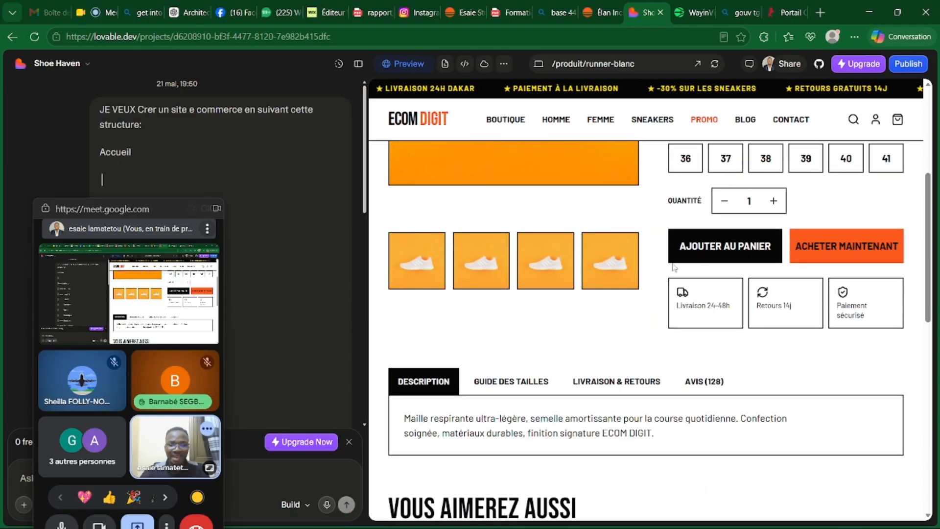
scroll(674, 267, up, 5)
scroll(674, 267, down, 10)
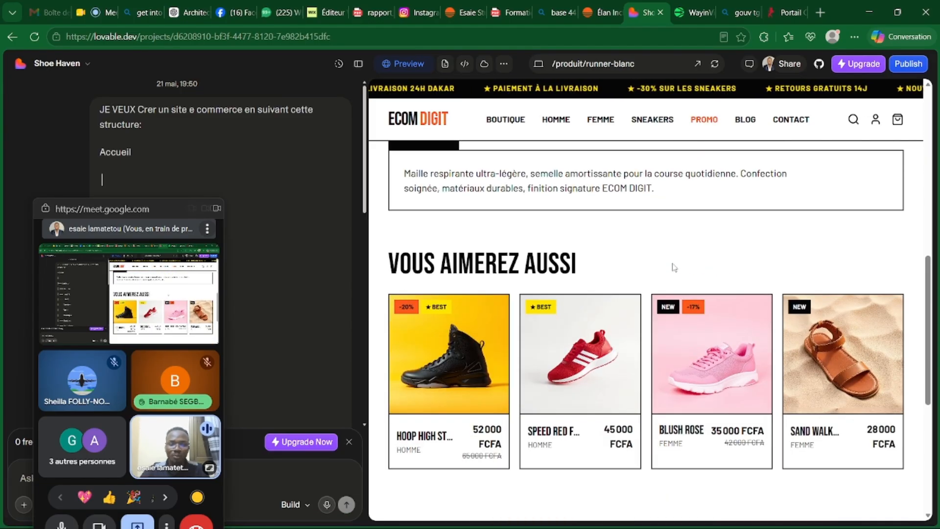
scroll(674, 267, down, 4)
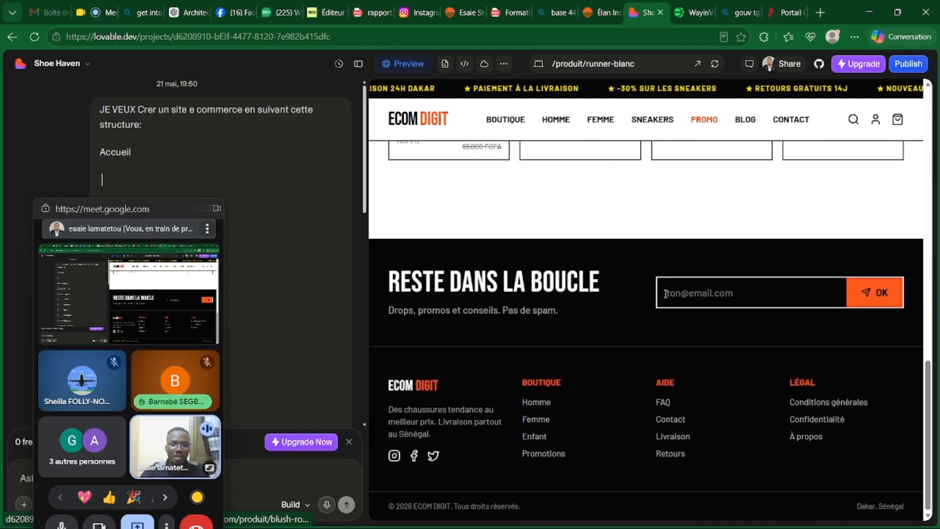
scroll(665, 294, up, 12)
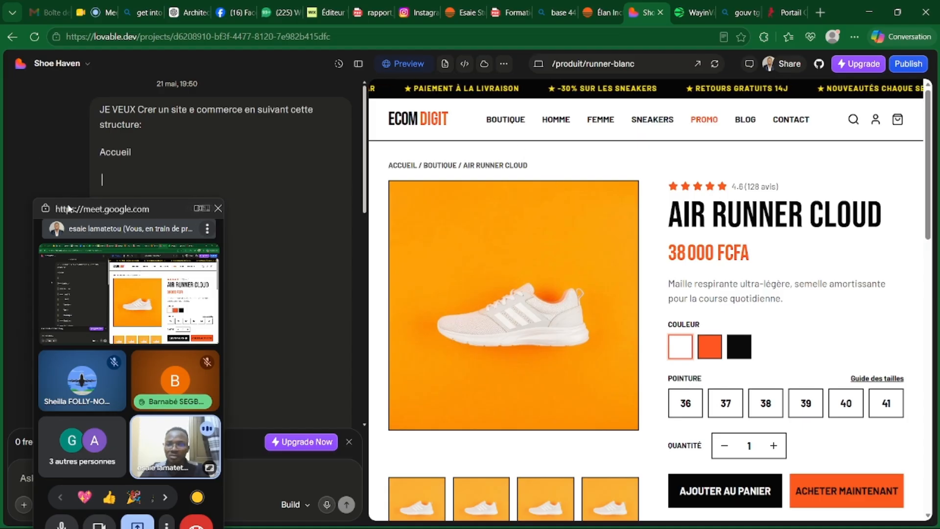
drag(81, 215, 520, 204)
click(59, 478)
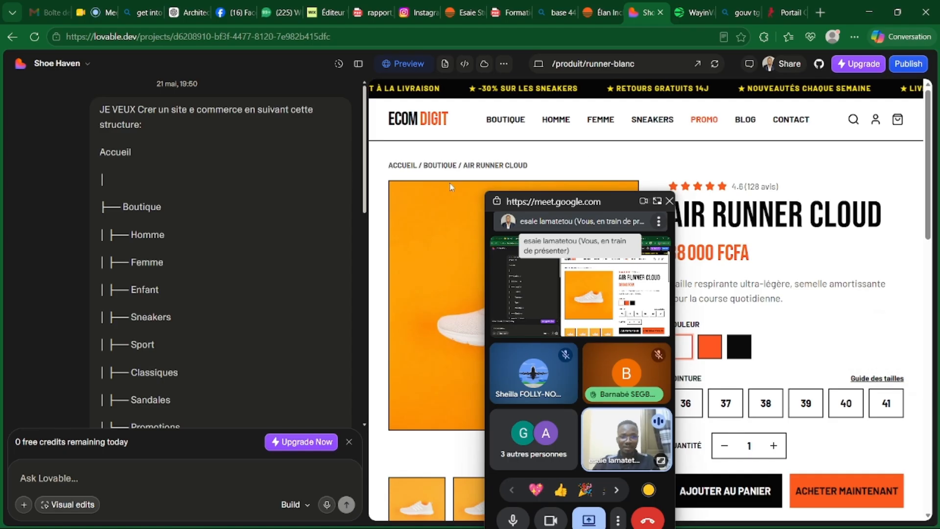
scroll(434, 291, down, 10)
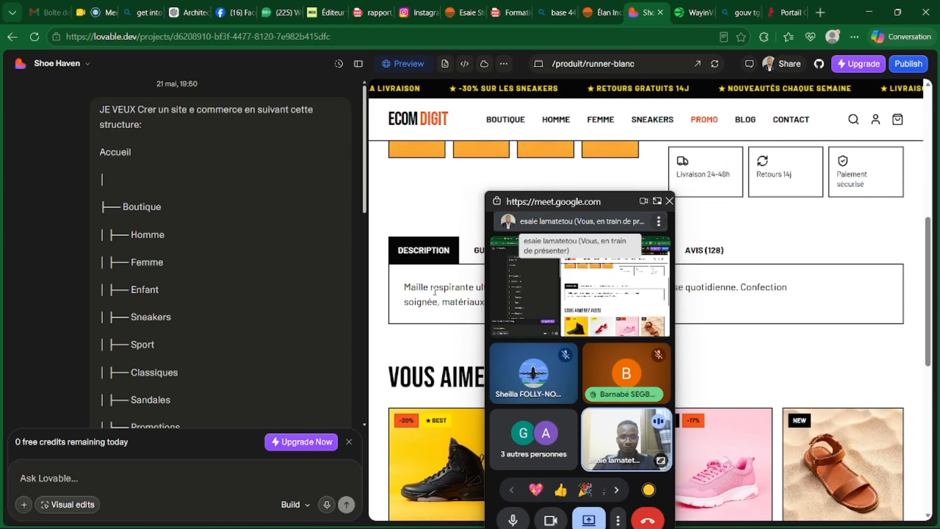
scroll(435, 291, down, 3)
scroll(436, 289, up, 15)
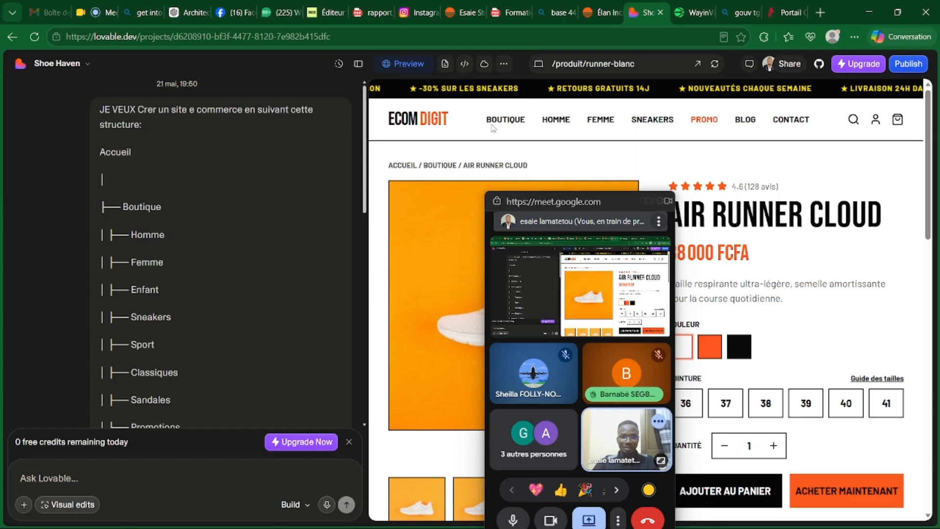
Step: Visit the store's Boutique page and its Homme category, moving the meeting window clear of the product listing
click(522, 126)
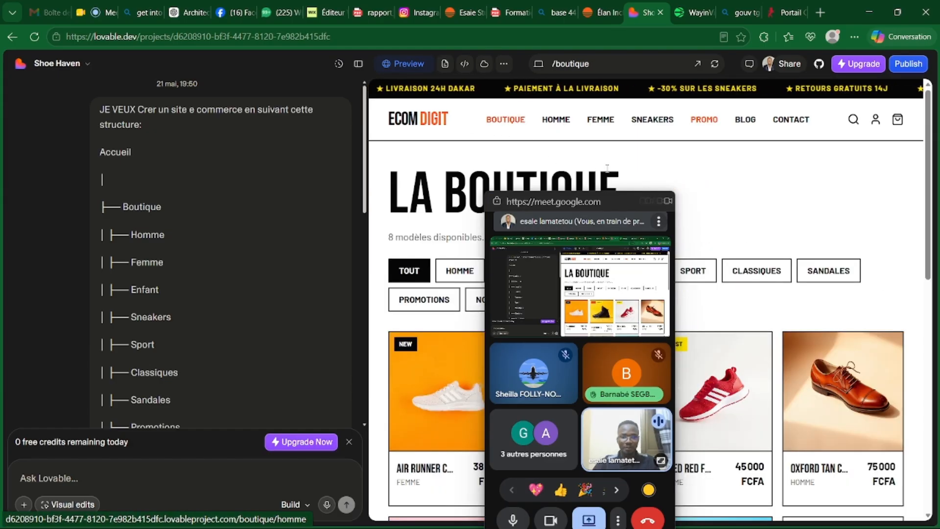
click(555, 126)
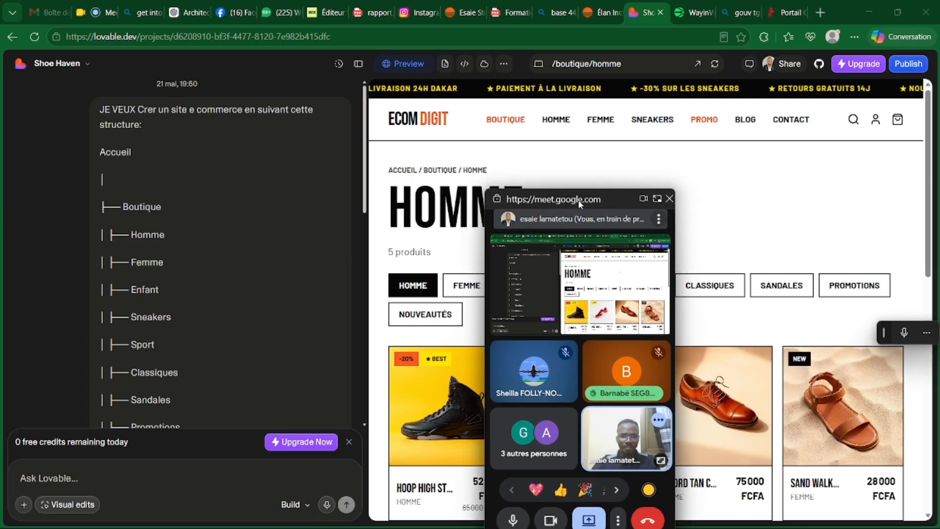
drag(581, 201, 880, 194)
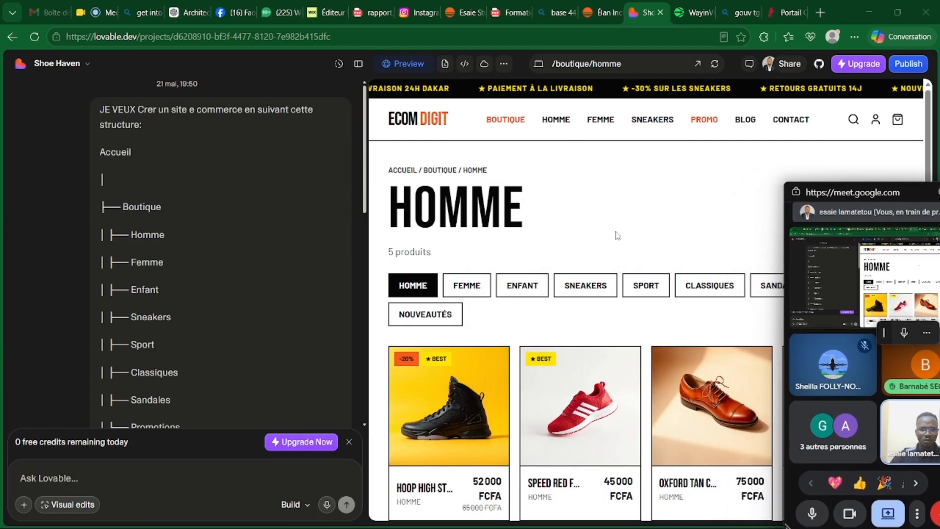
scroll(680, 201, down, 2)
Step: Try to submit the prompt "au niveau de l'accueil met une couleur bleu" to Lovable, and dismiss the upgrade offer
click(48, 483)
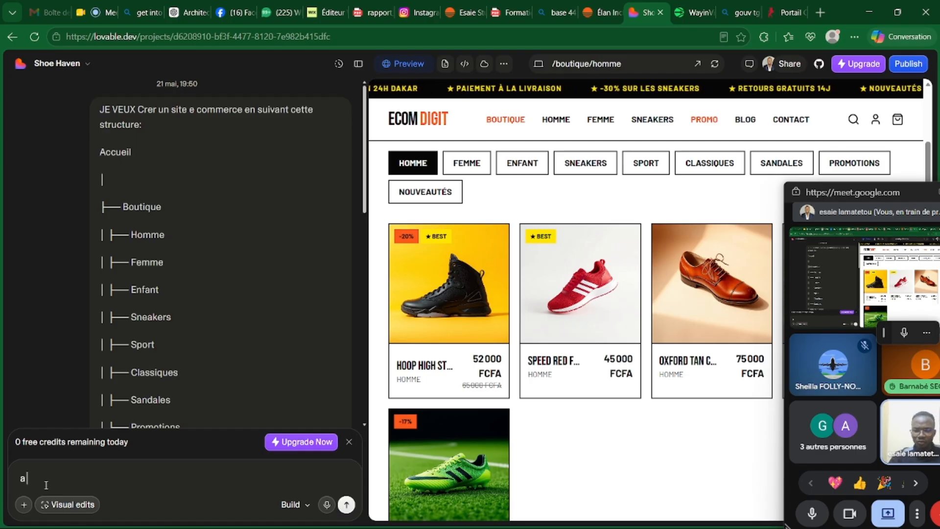
text(au ni)
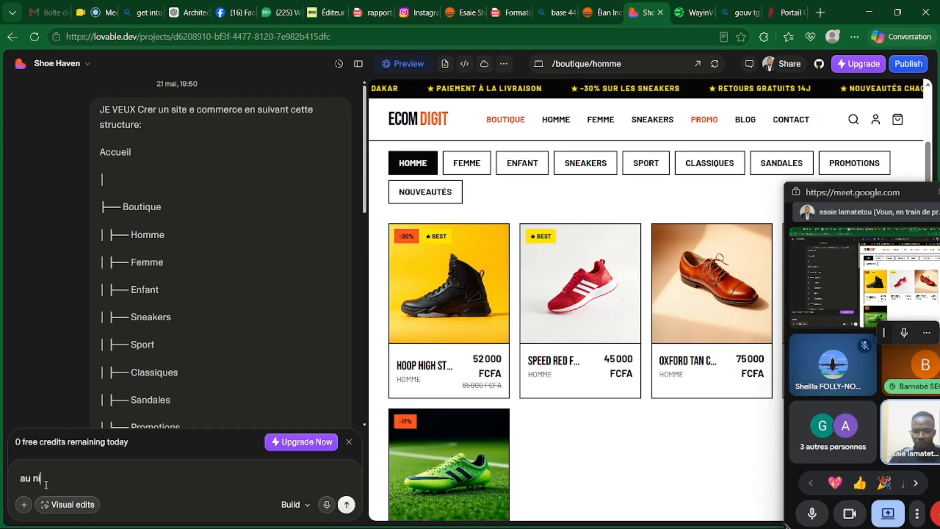
text(veau de l'a)
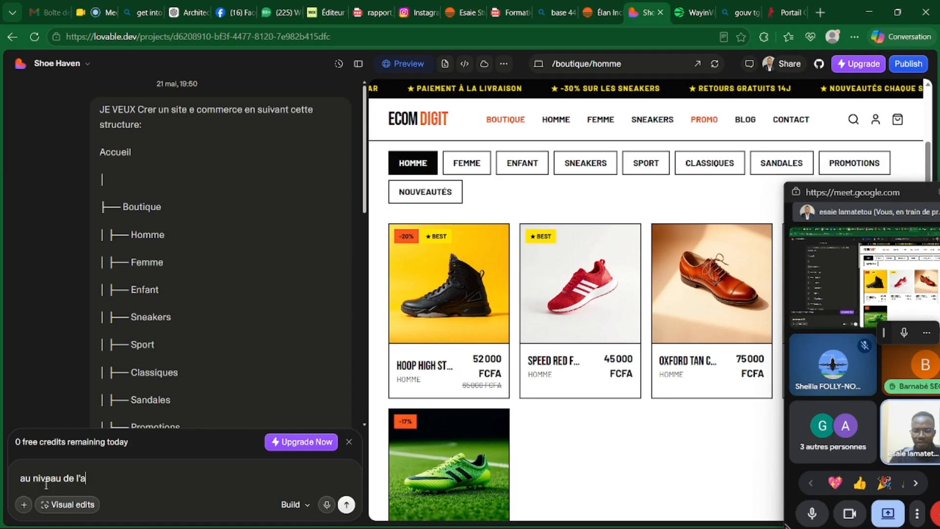
text(ccu)
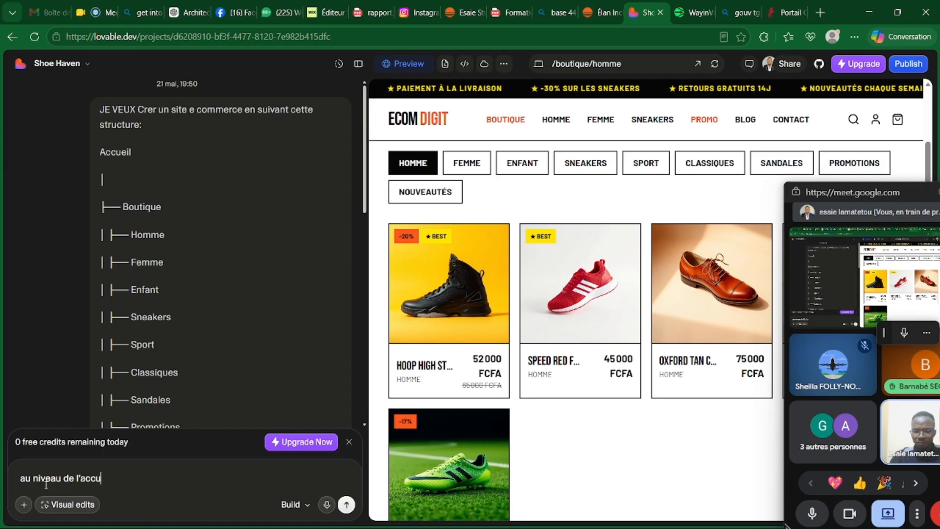
text(eil met une )
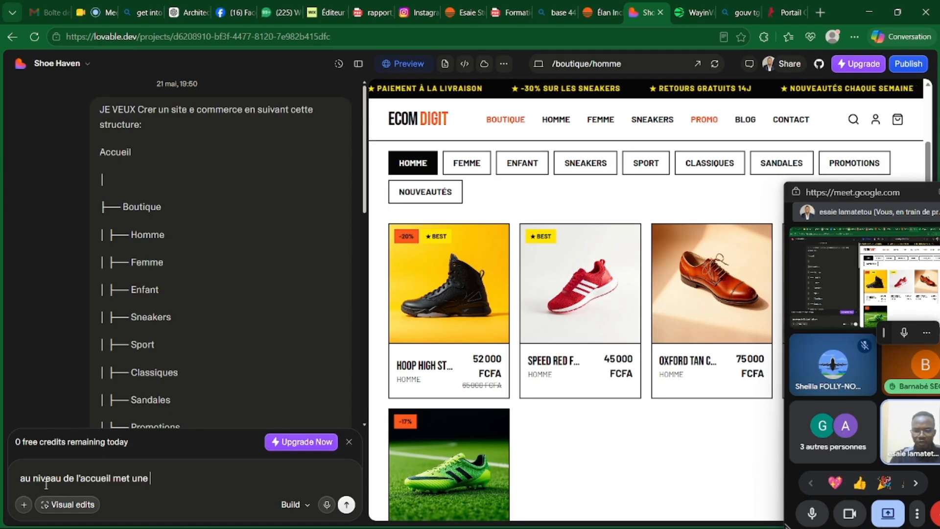
text(couleur)
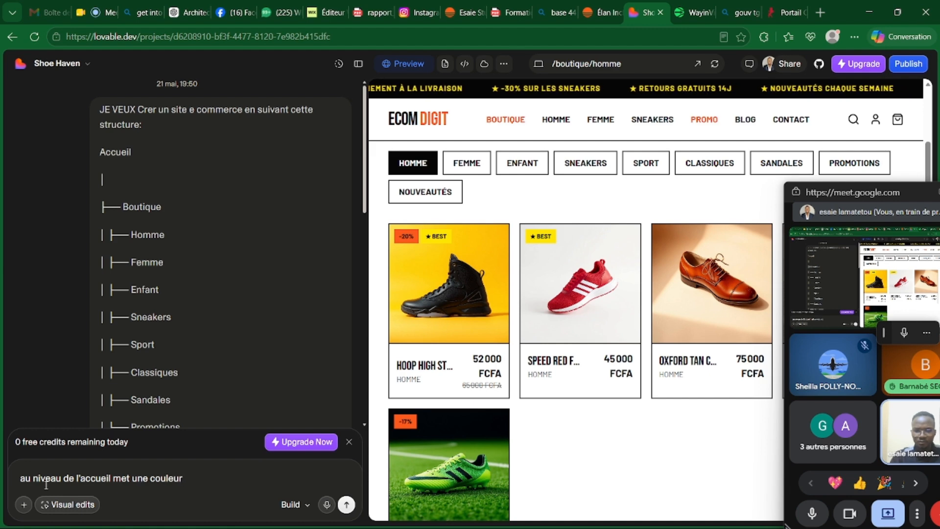
text( bleu)
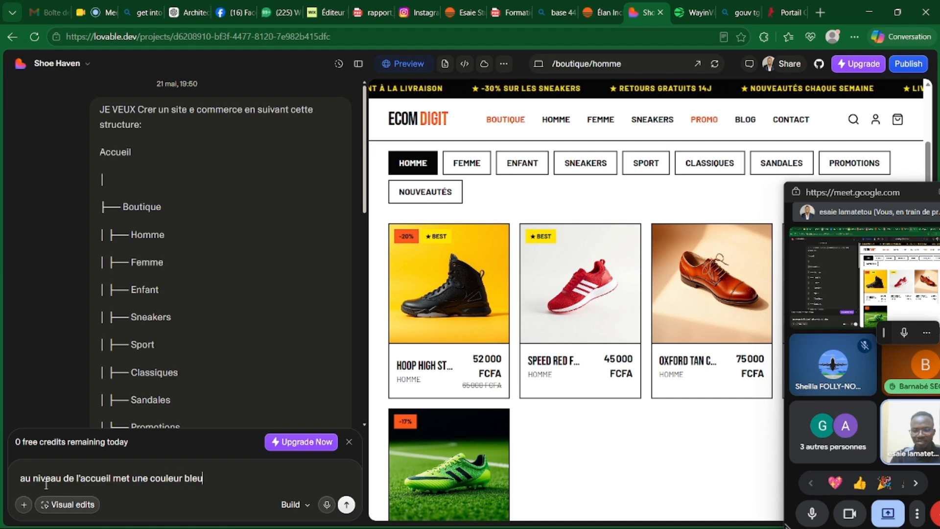
key(Return)
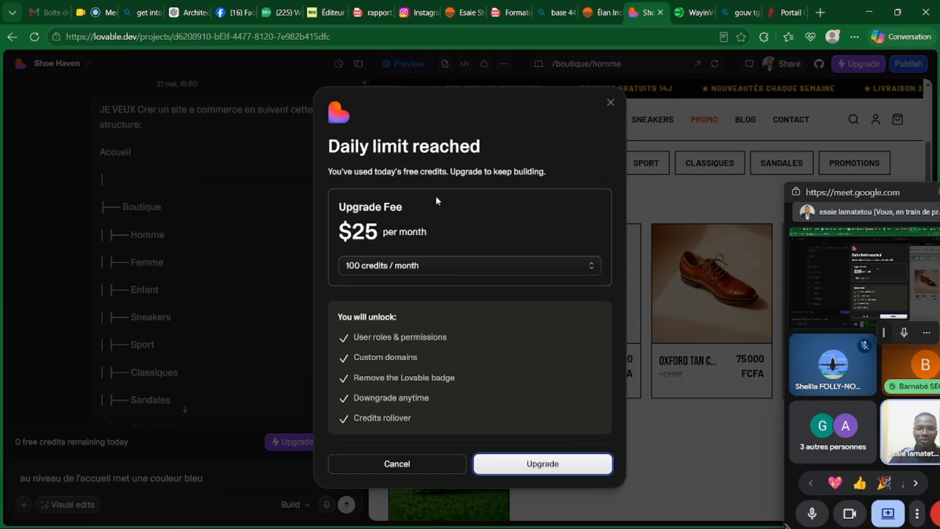
click(612, 103)
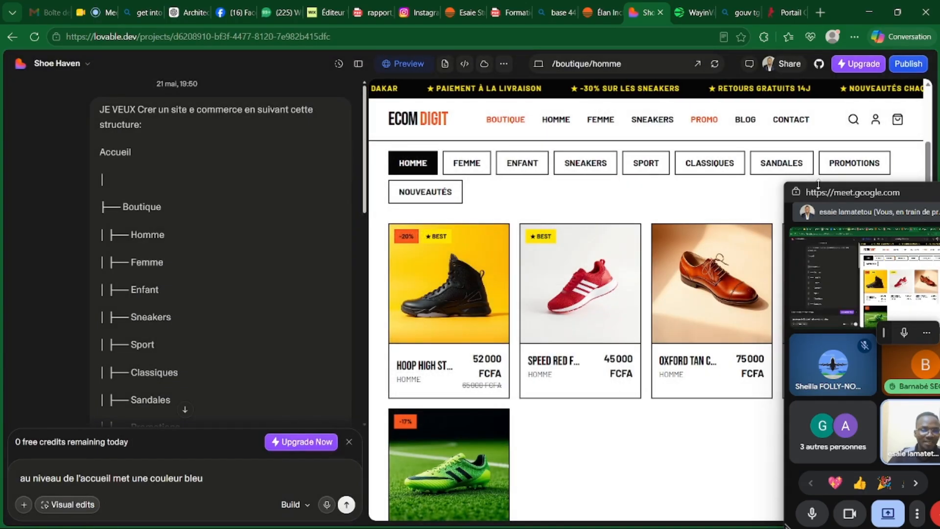
Step: Switch to the ChatGPT e-commerce architecture conversation and review the proposed ECOM DIGIT site structure and design advice
drag(815, 195, 166, 154)
scroll(520, 237, up, 3)
click(188, 12)
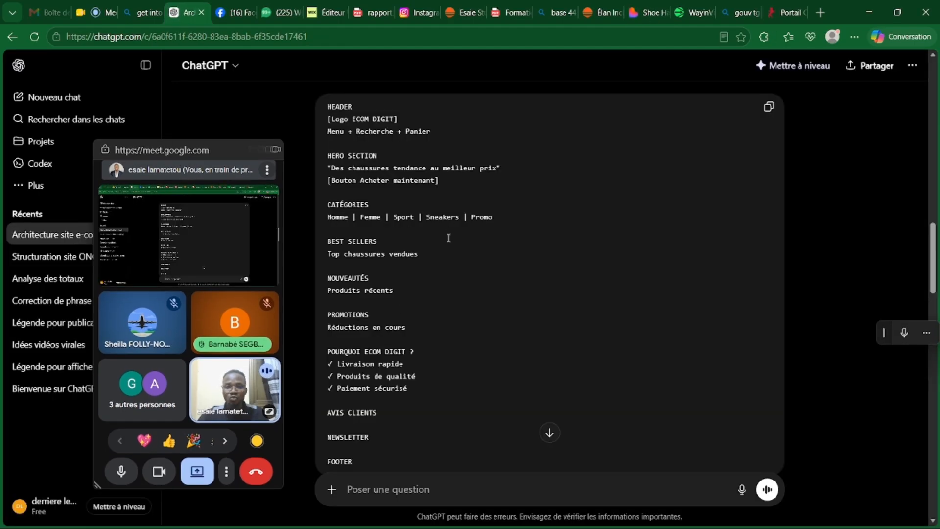
scroll(448, 238, down, 20)
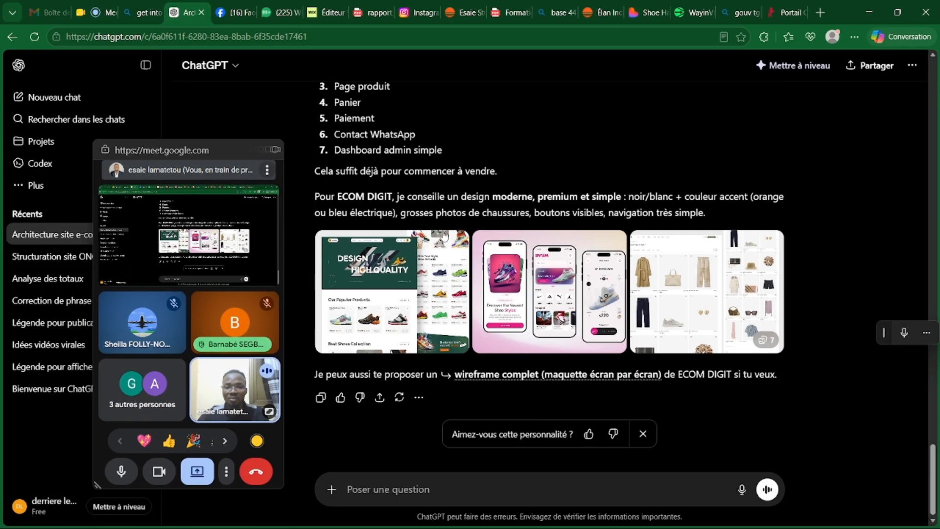
scroll(446, 233, up, 20)
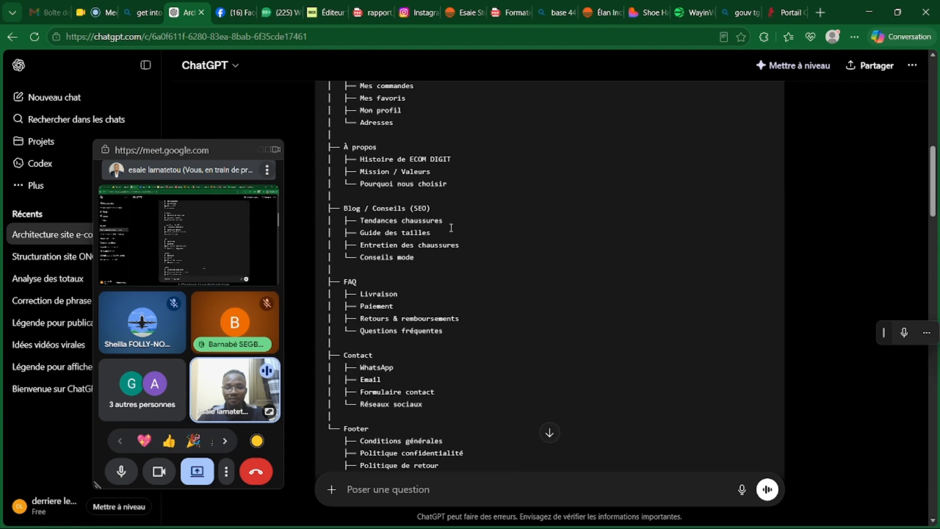
scroll(451, 228, up, 10)
drag(173, 151, 139, 152)
Step: Return to the Lovable shoe store and examine the Homme category page down to its newsletter and footer
click(659, 4)
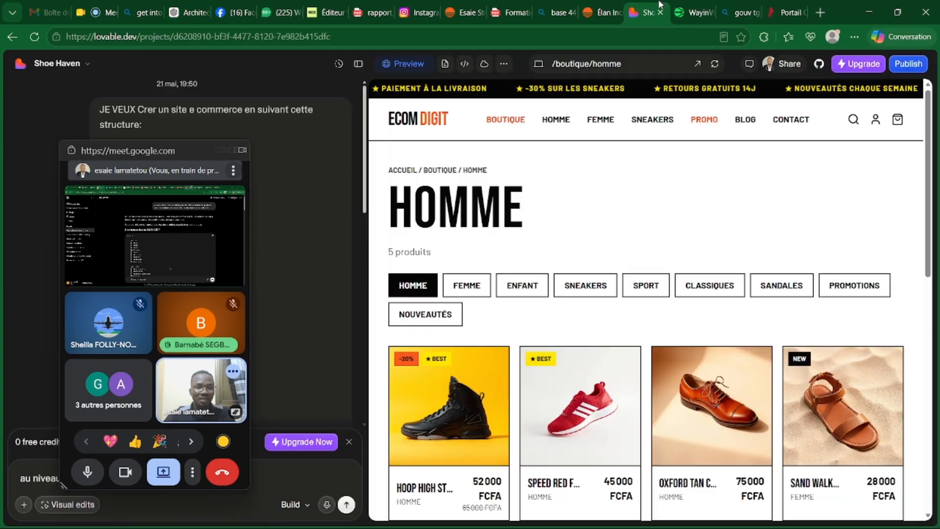
scroll(563, 259, down, 9)
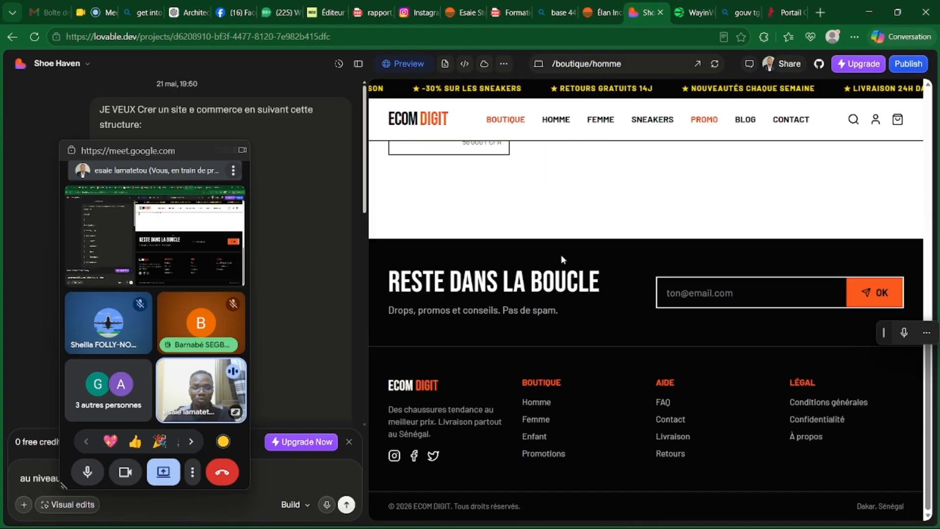
scroll(564, 259, up, 5)
scroll(562, 260, up, 4)
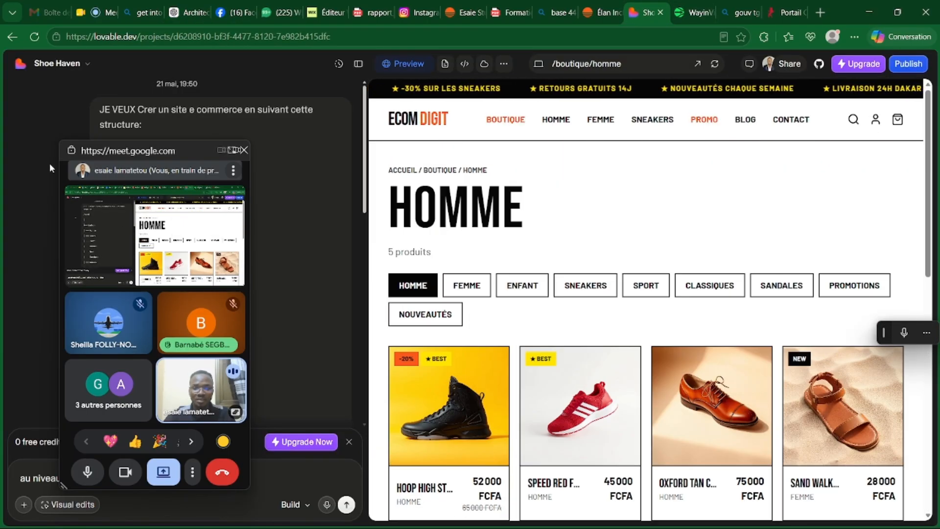
drag(117, 153, 180, 93)
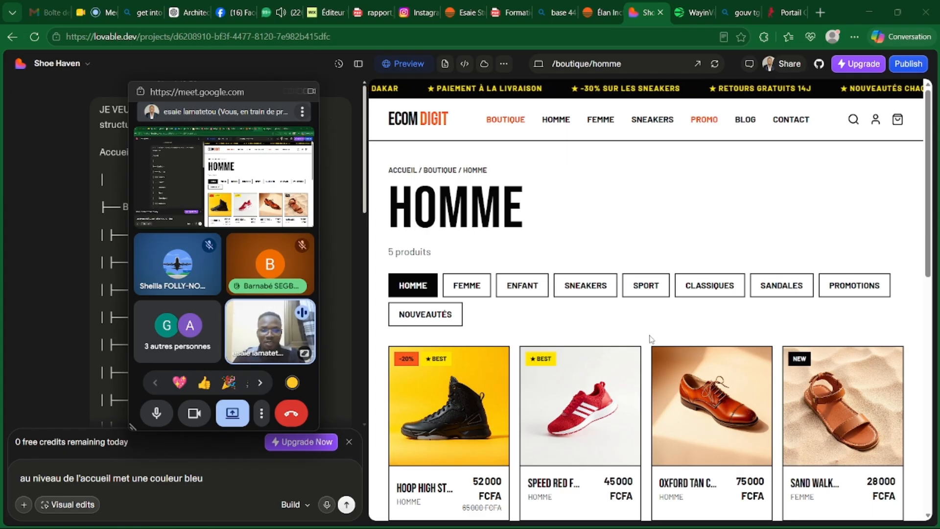
scroll(653, 336, down, 10)
scroll(650, 336, down, 1)
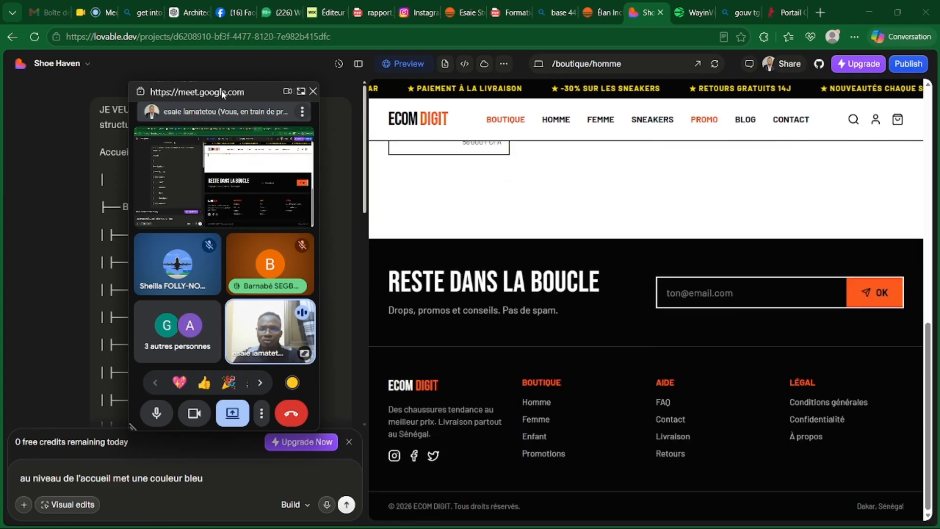
drag(219, 92, 109, 99)
scroll(696, 273, up, 10)
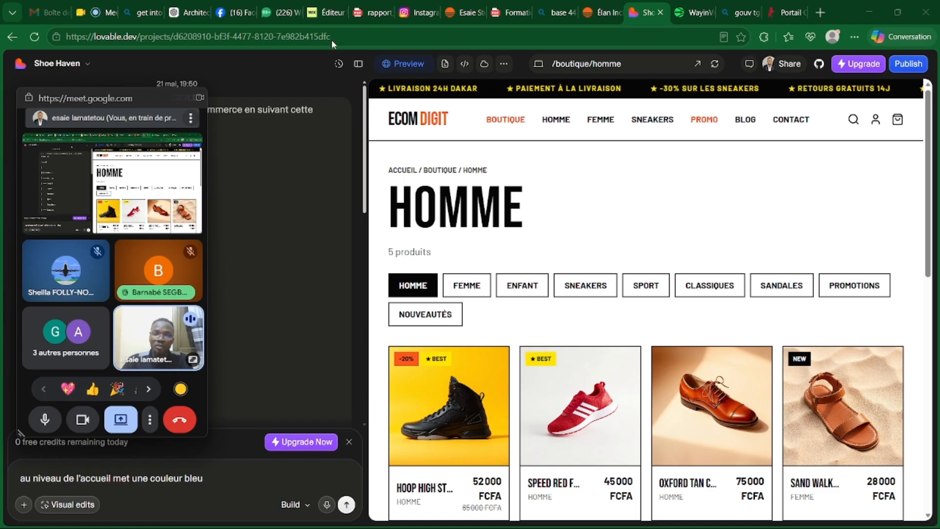
click(395, 37)
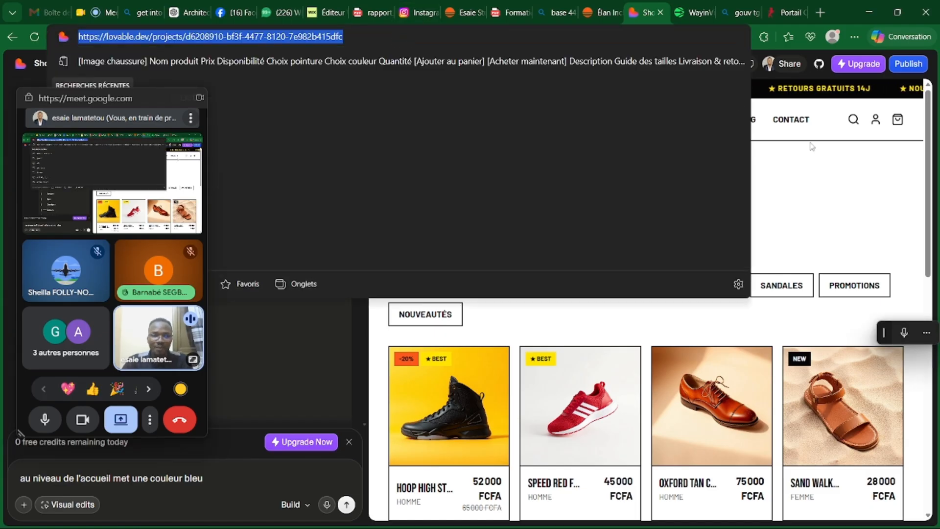
click(784, 191)
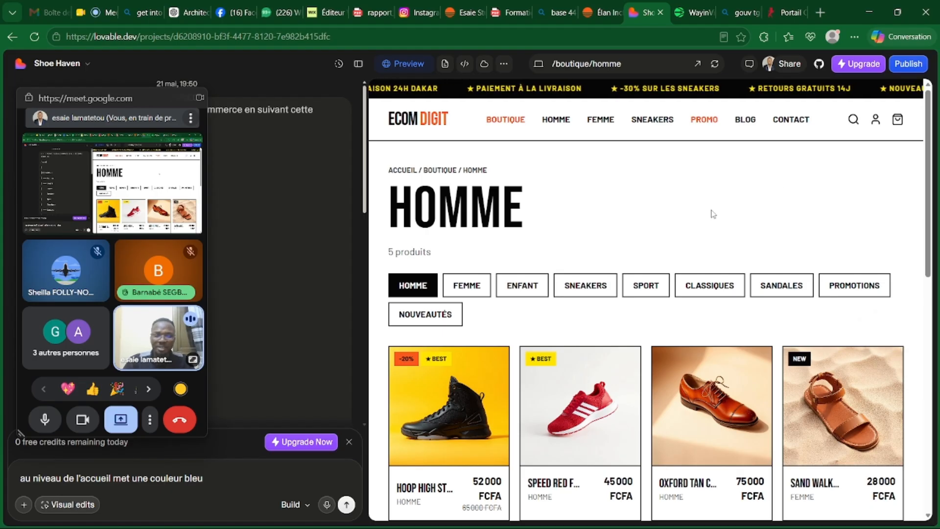
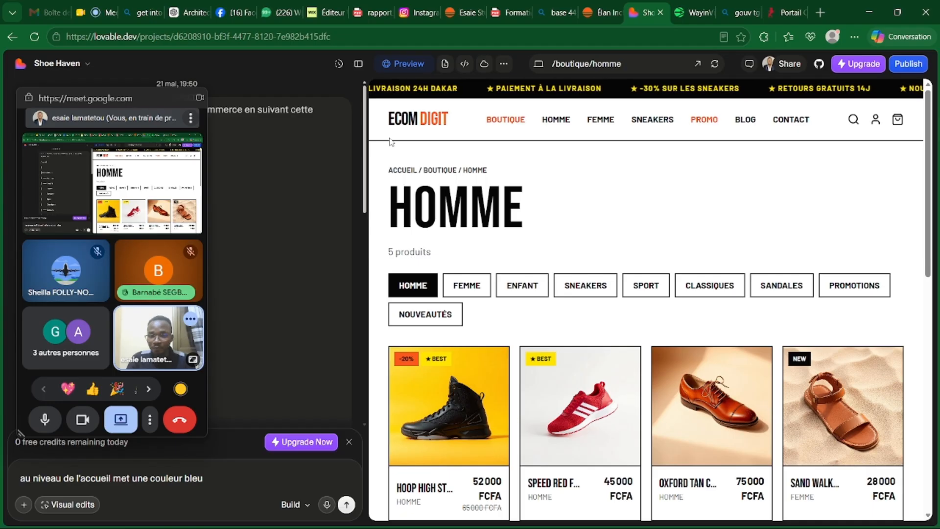
mouse_move(214, 20)
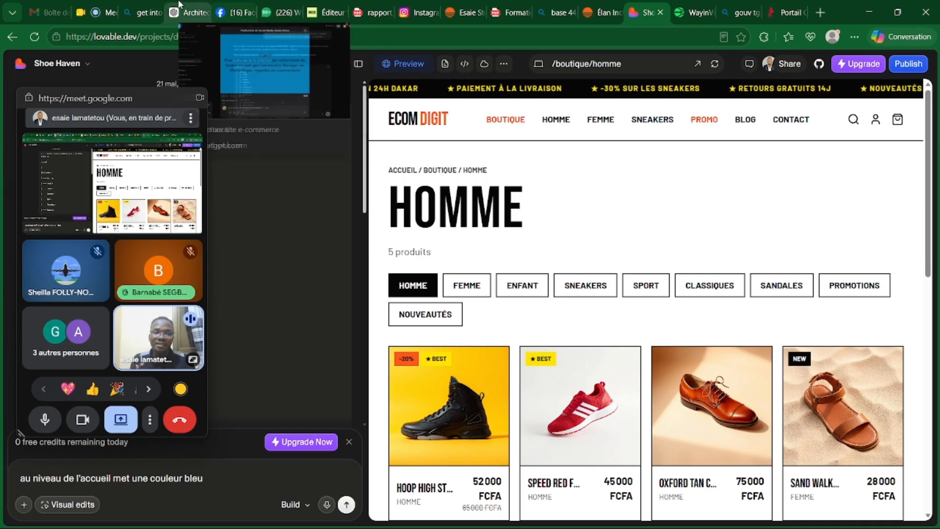
Step: Start publishing the shoe store and set its website URL to ecomdigit.lovable.app
click(908, 63)
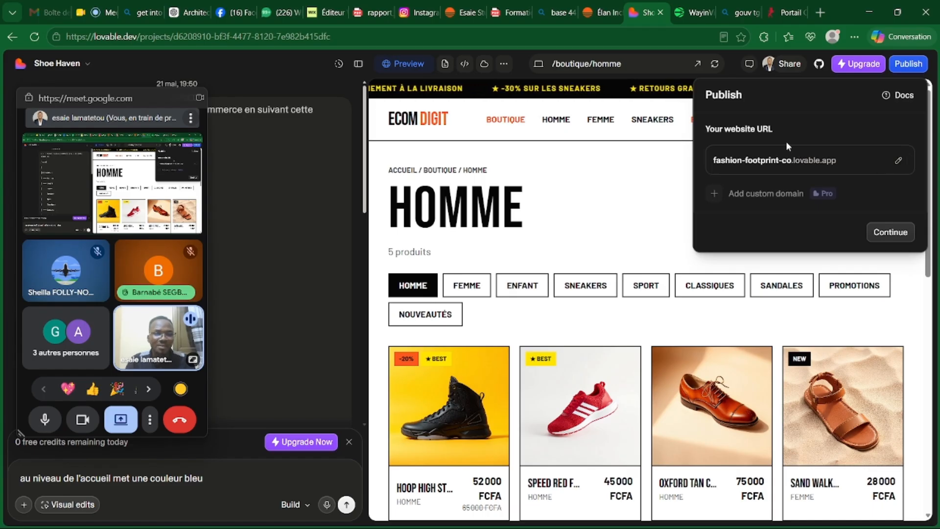
click(897, 163)
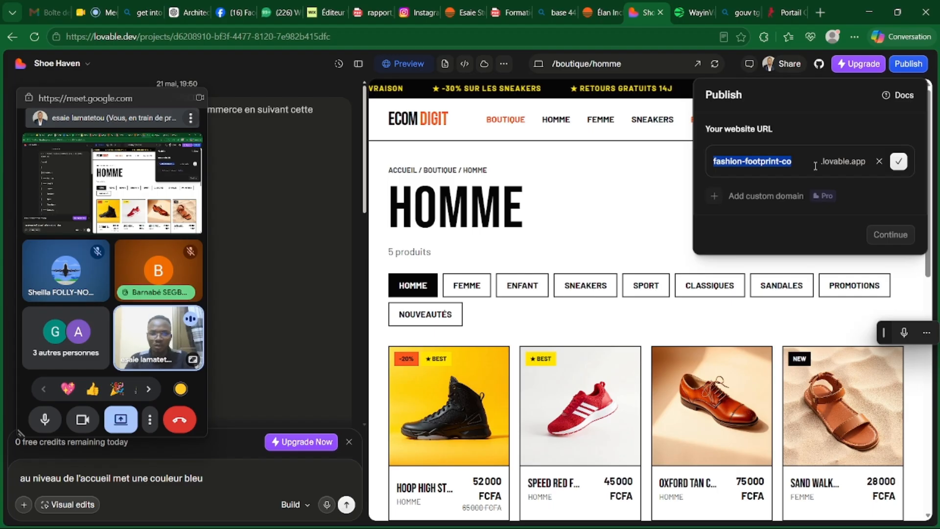
text(ecom)
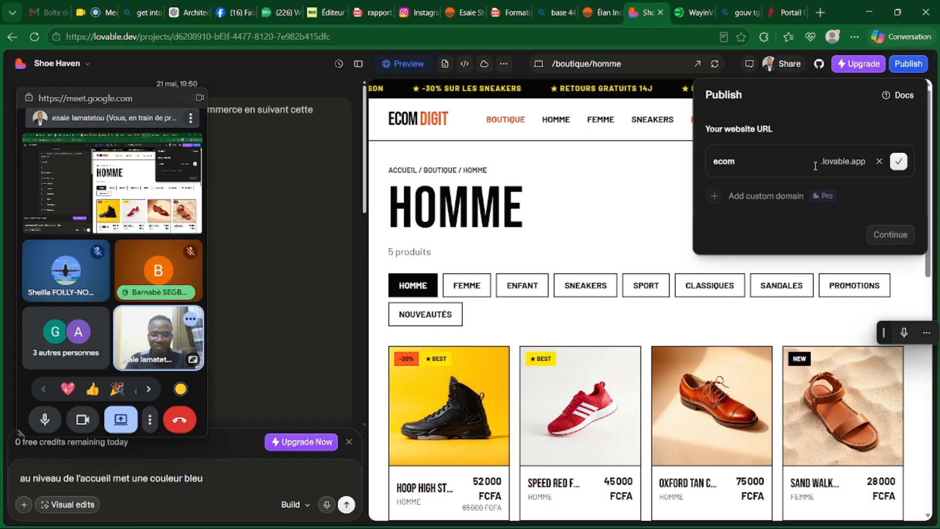
text(digit)
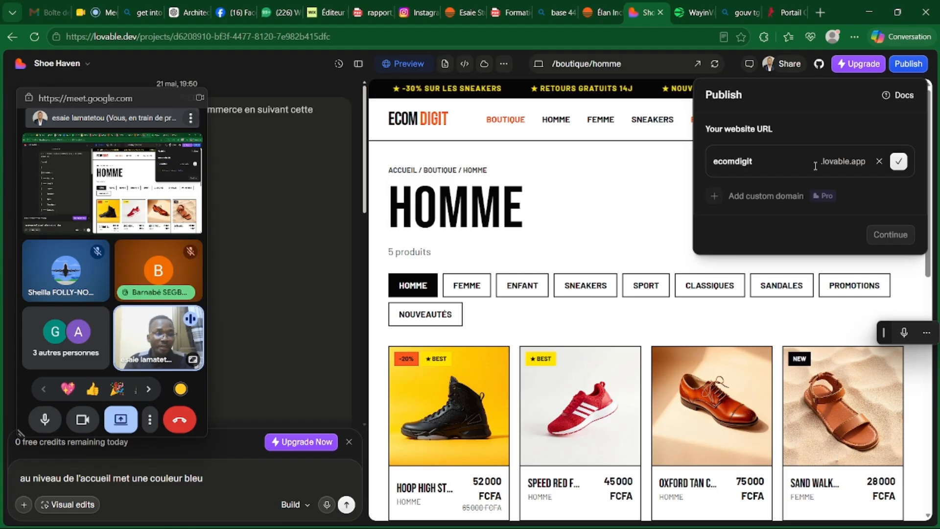
click(900, 162)
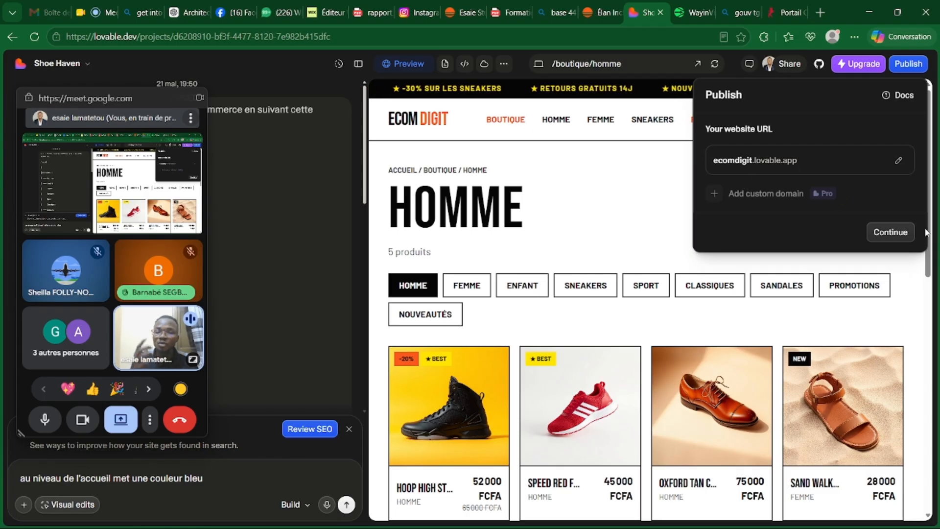
Step: Keep the store's visibility Public and review the site title and description in the publishing information
click(893, 233)
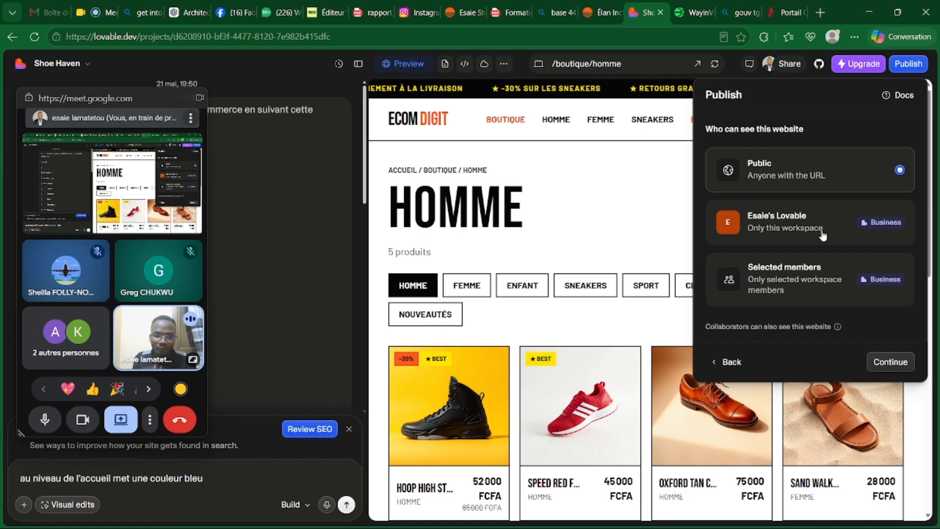
click(886, 363)
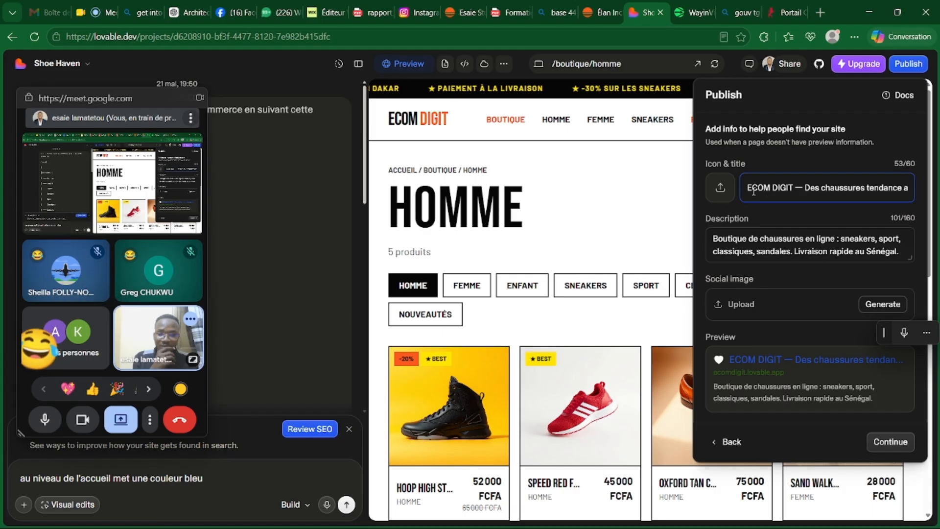
click(739, 234)
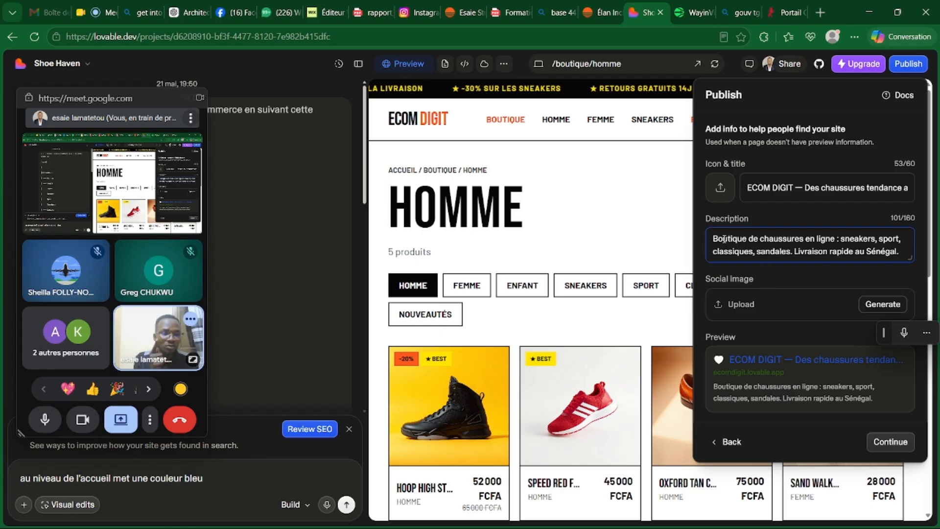
drag(715, 239, 896, 252)
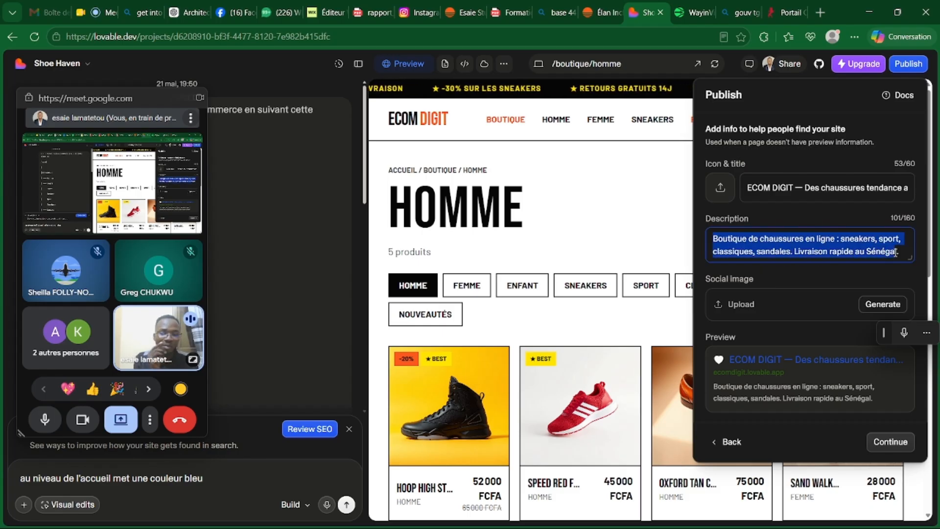
click(815, 252)
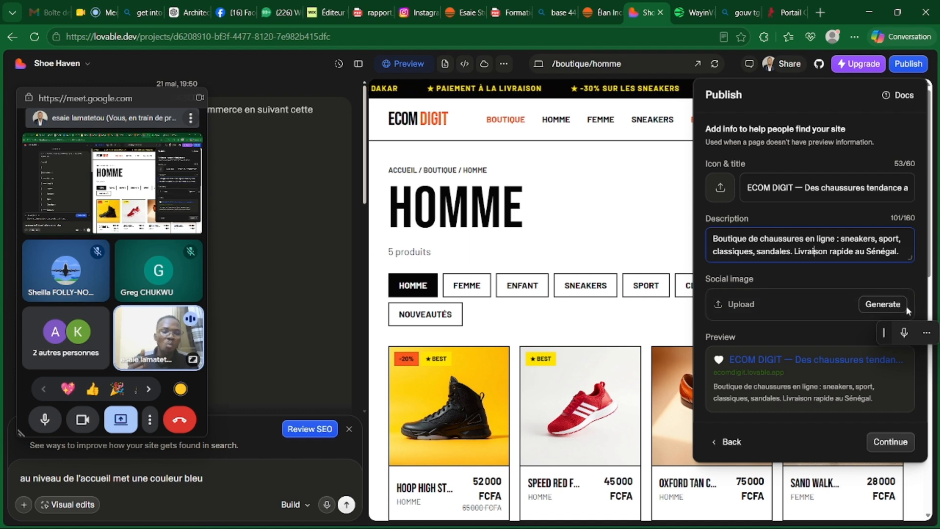
Step: Generate a social image for the store and publish the site
click(888, 304)
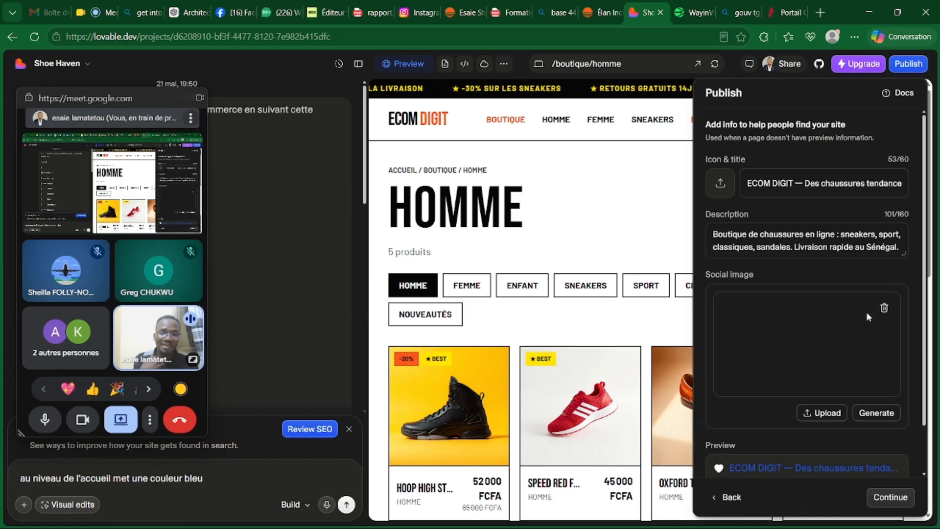
scroll(868, 317, down, 1)
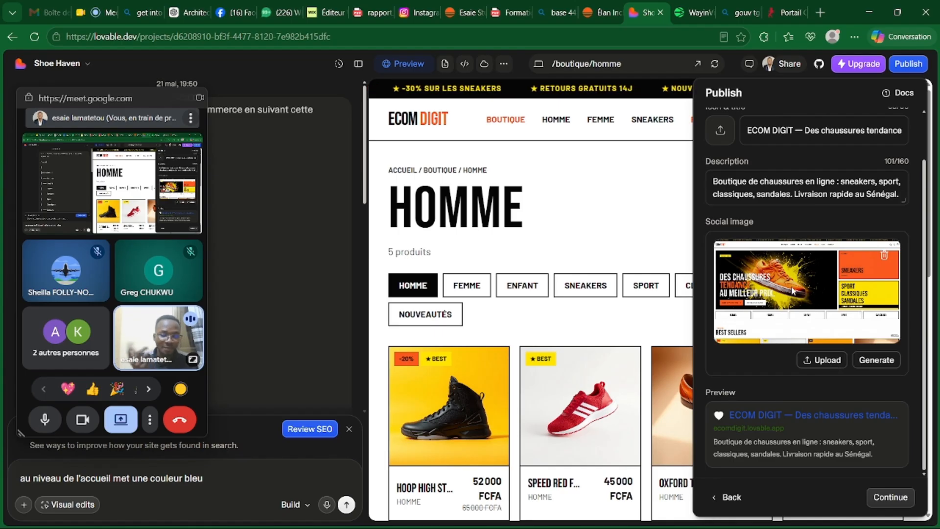
click(883, 497)
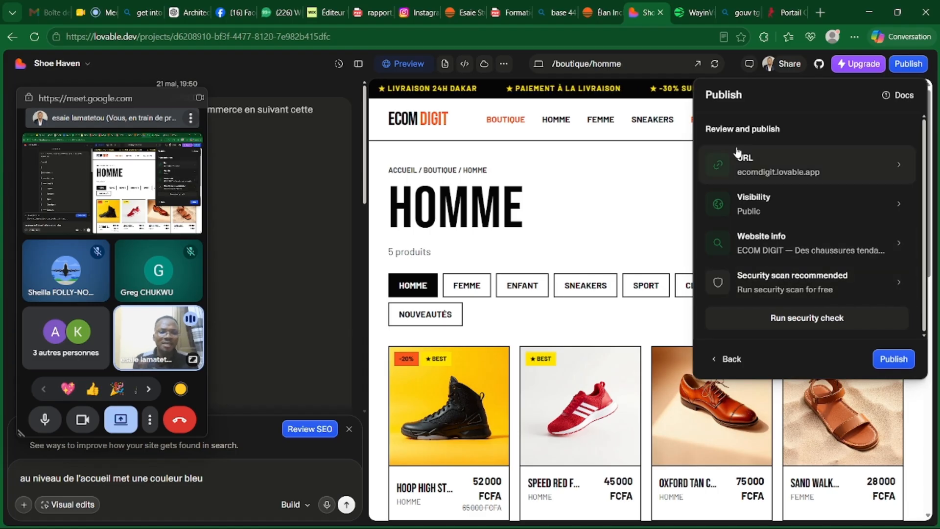
click(893, 361)
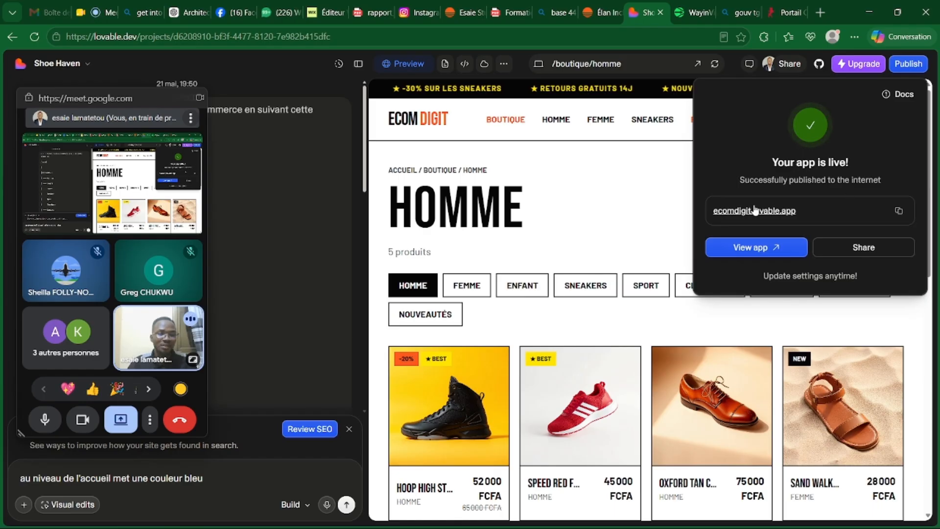
Step: Copy the published store's URL and open it in a new browser tab
click(900, 213)
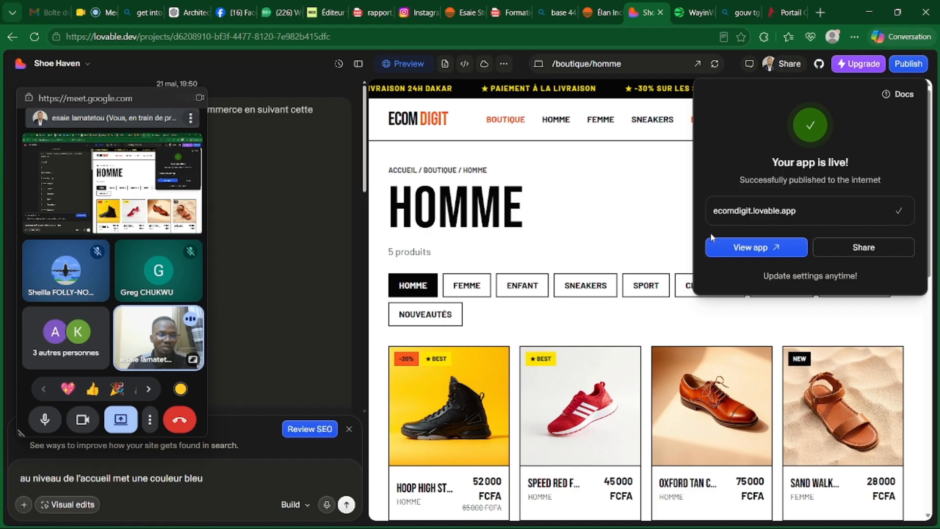
click(821, 12)
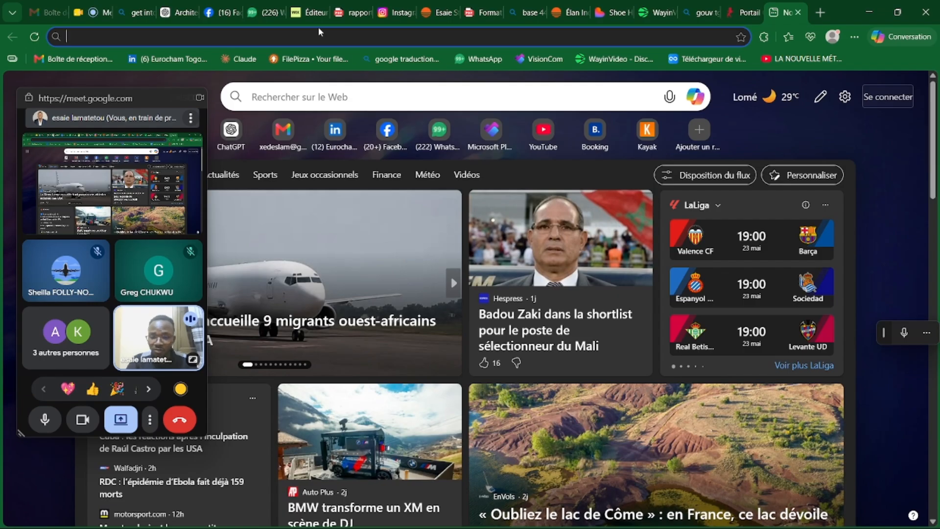
key(ctrl+v)
key(Return)
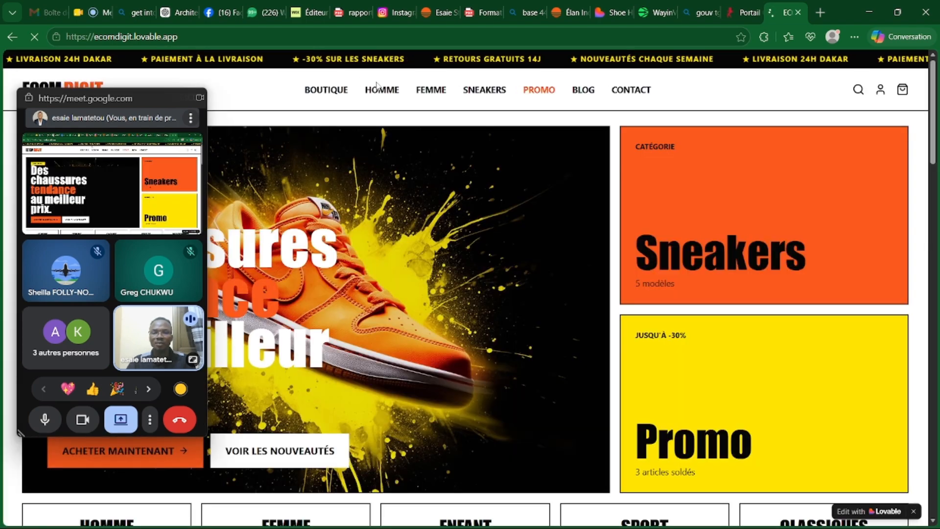
Step: Move the meeting window aside and examine the published home page from its hero banner down to the customer reviews
drag(106, 97, 902, 249)
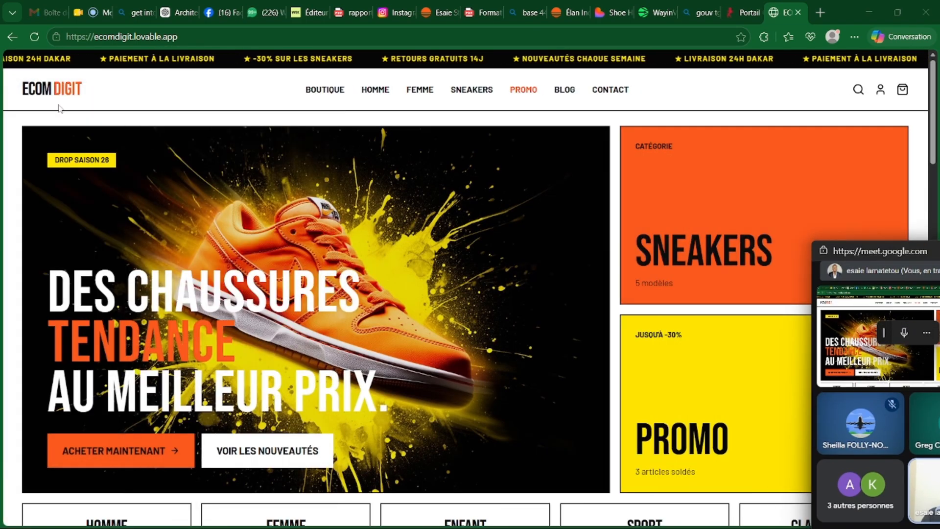
scroll(219, 108, down, 15)
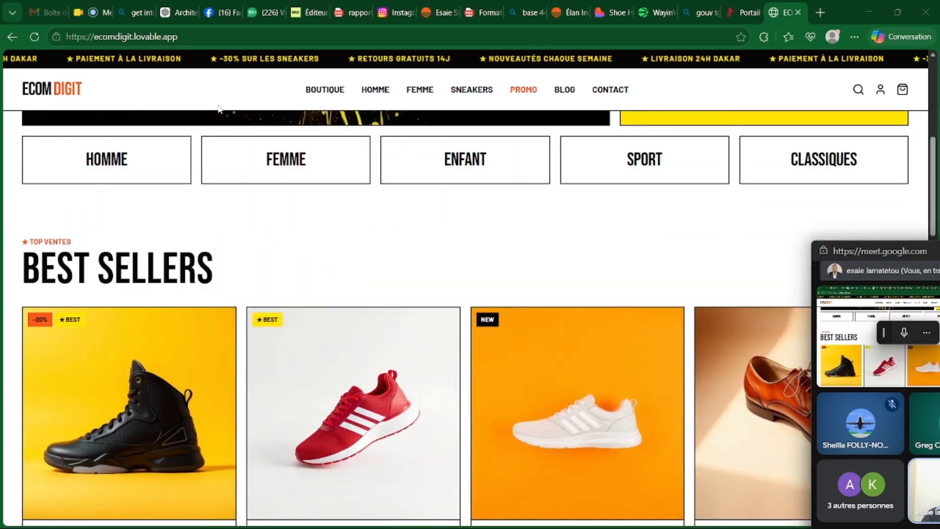
scroll(219, 108, down, 10)
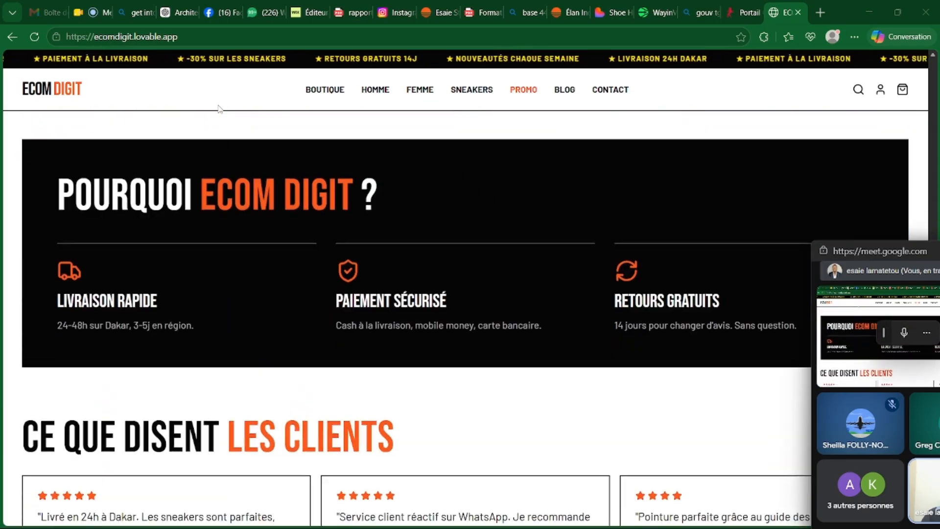
scroll(219, 108, up, 14)
scroll(219, 108, up, 8)
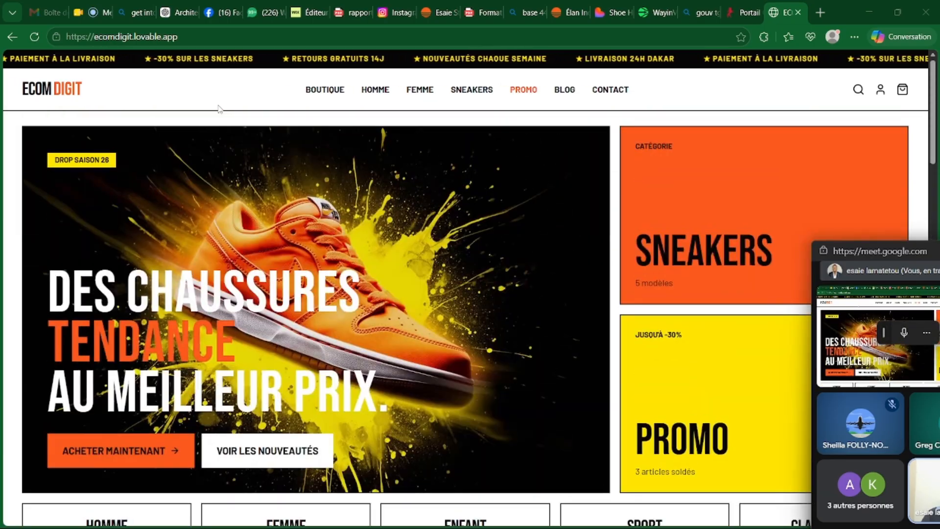
scroll(219, 108, down, 1)
scroll(219, 108, down, 8)
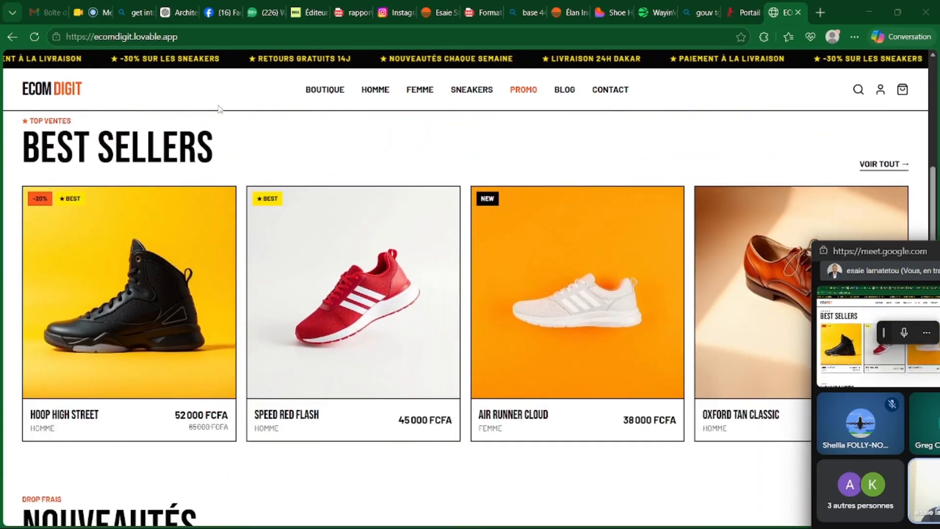
scroll(219, 109, up, 6)
scroll(219, 108, up, 4)
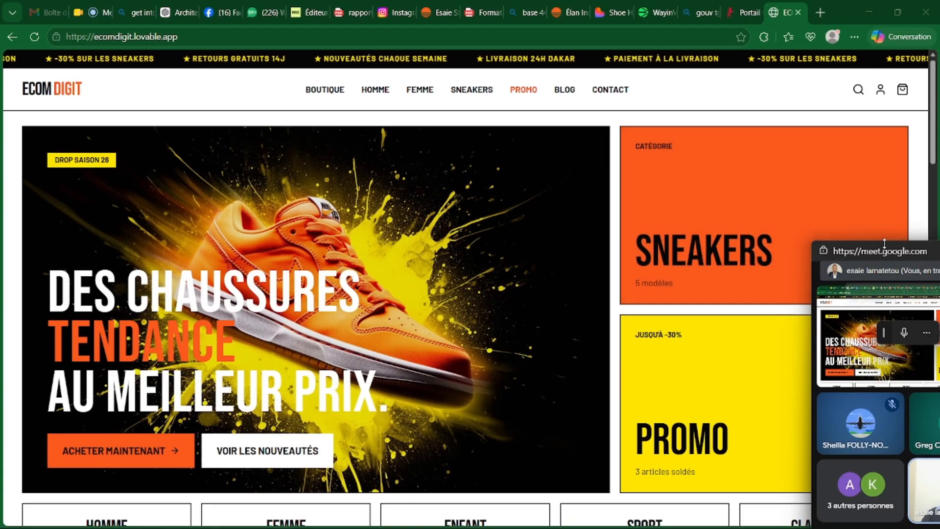
Step: Move the meeting window off the Sneakers and Promo tiles, and examine the home page down to the "Pourquoi ECOM DIGIT ?" section
drag(869, 252, 765, 165)
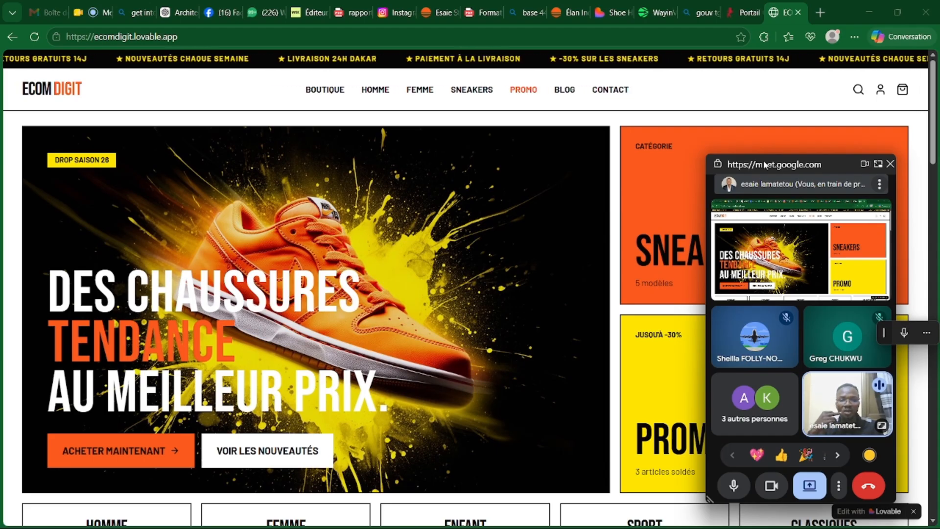
drag(765, 164, 765, 168)
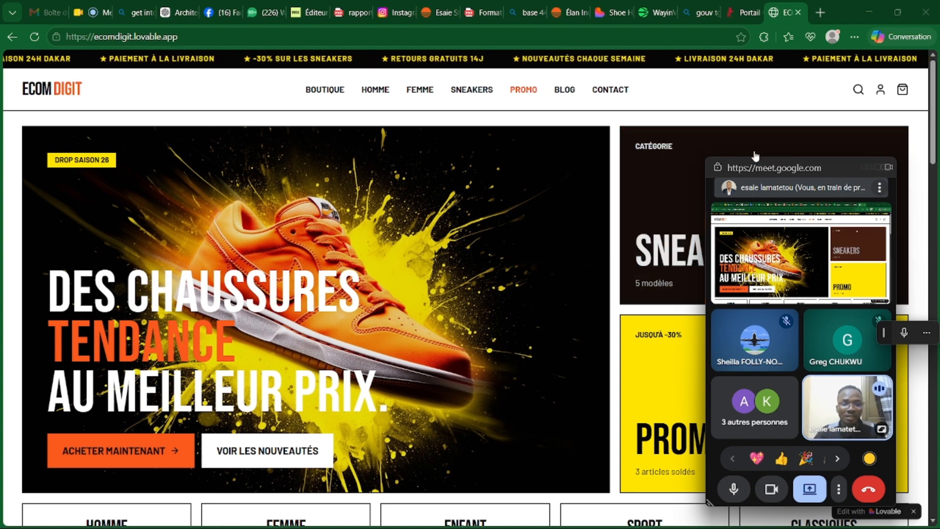
drag(754, 169, 677, 177)
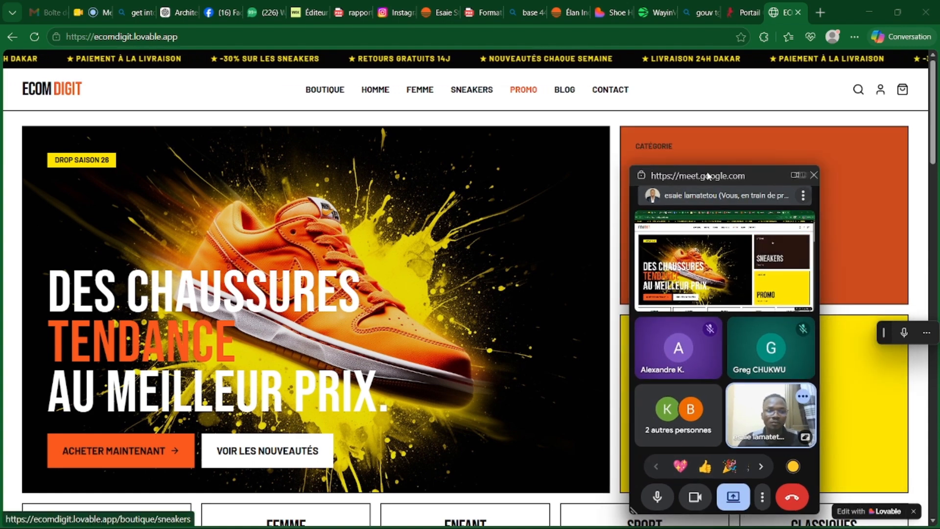
drag(748, 165, 299, 171)
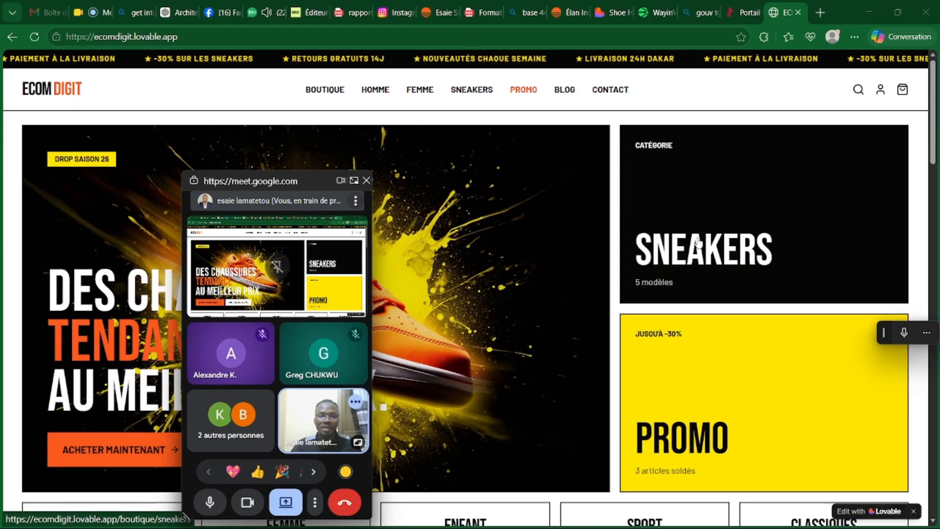
scroll(698, 405, down, 3)
scroll(724, 235, up, 3)
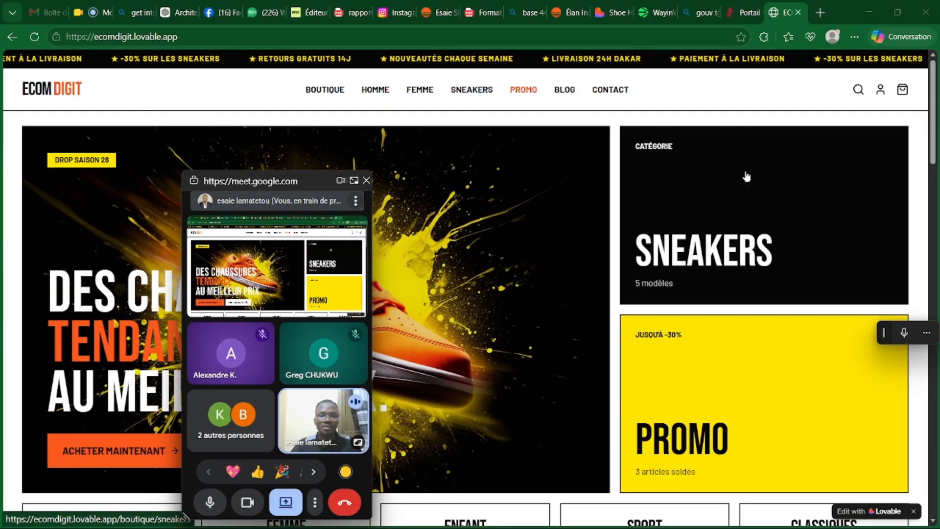
scroll(862, 294, down, 6)
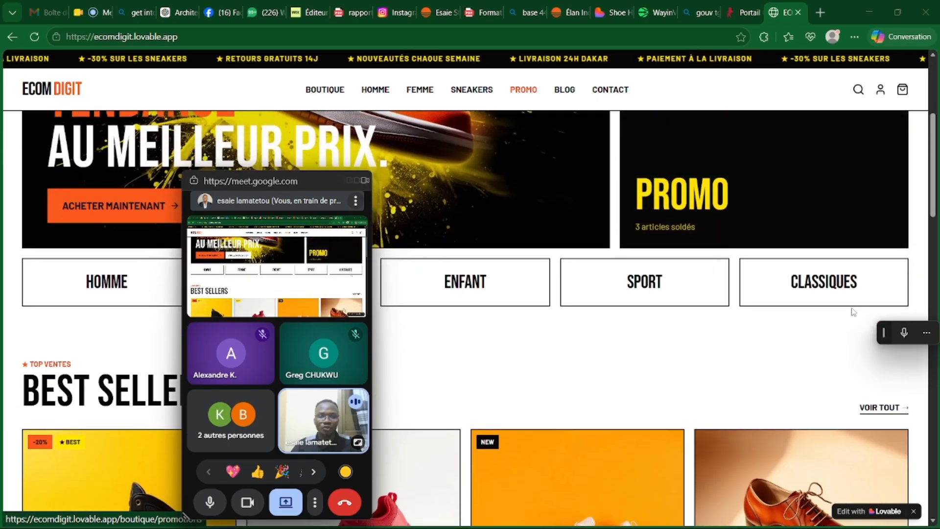
scroll(627, 376, down, 12)
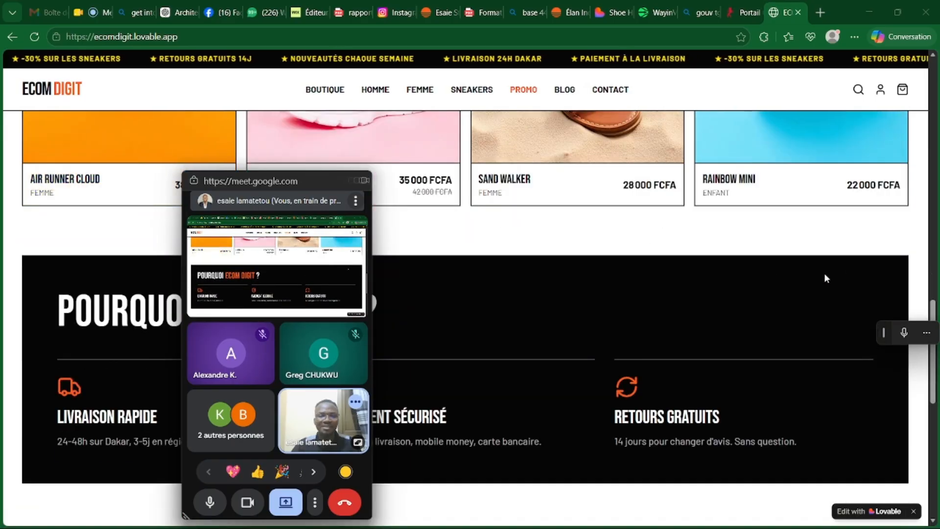
Step: Move the meeting window off the published store's hero banner and view the home page from the banner to the Best Sellers heading
scroll(825, 275, up, 15)
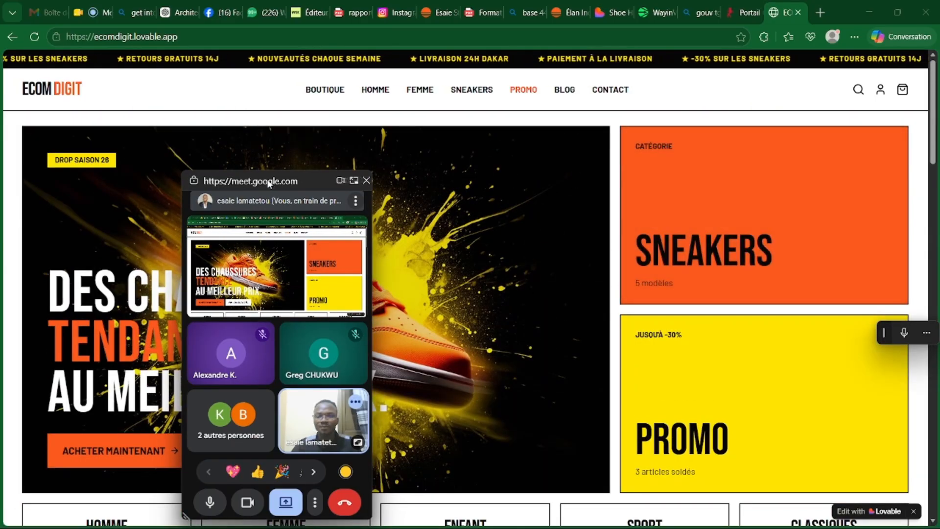
drag(240, 180, 784, 189)
scroll(218, 233, down, 5)
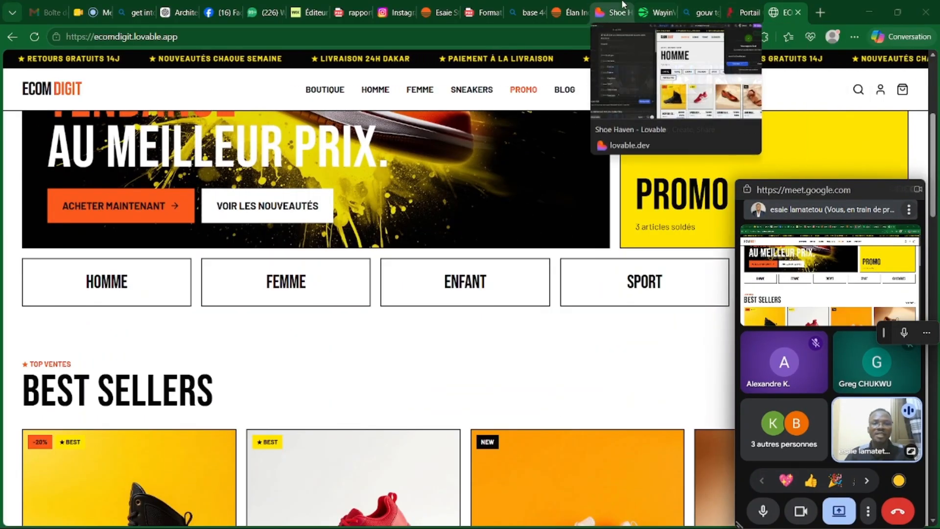
Step: Return to the Shoe Haven project in Lovable and dismiss the publish confirmation to uncover the Homme page preview
click(617, 12)
drag(826, 190, 773, 333)
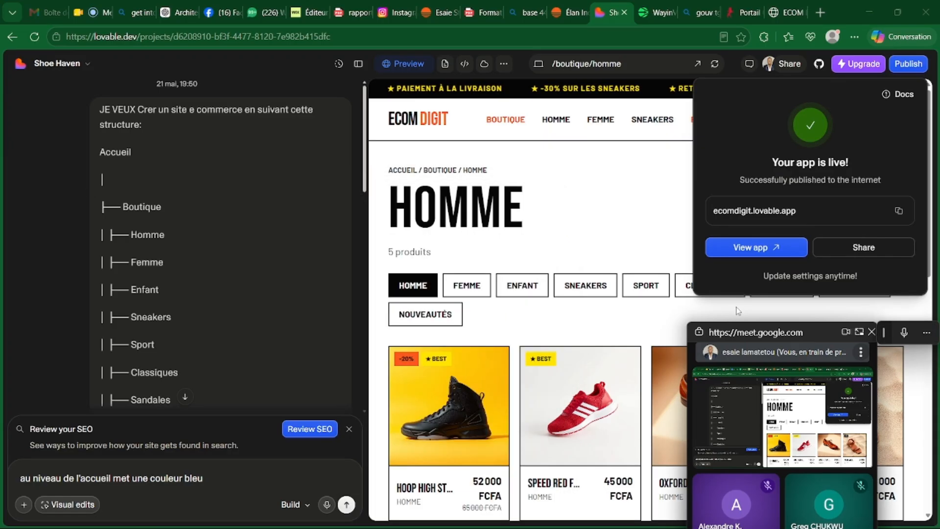
click(506, 132)
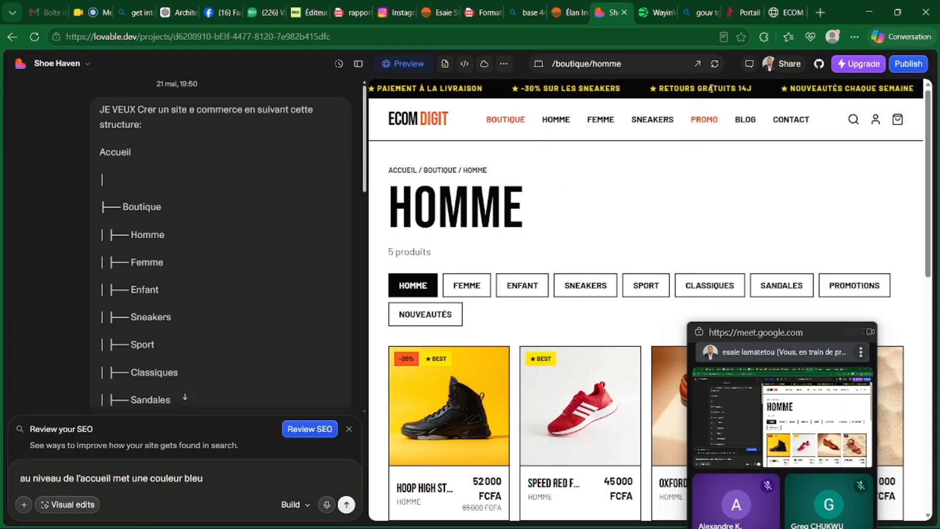
click(140, 476)
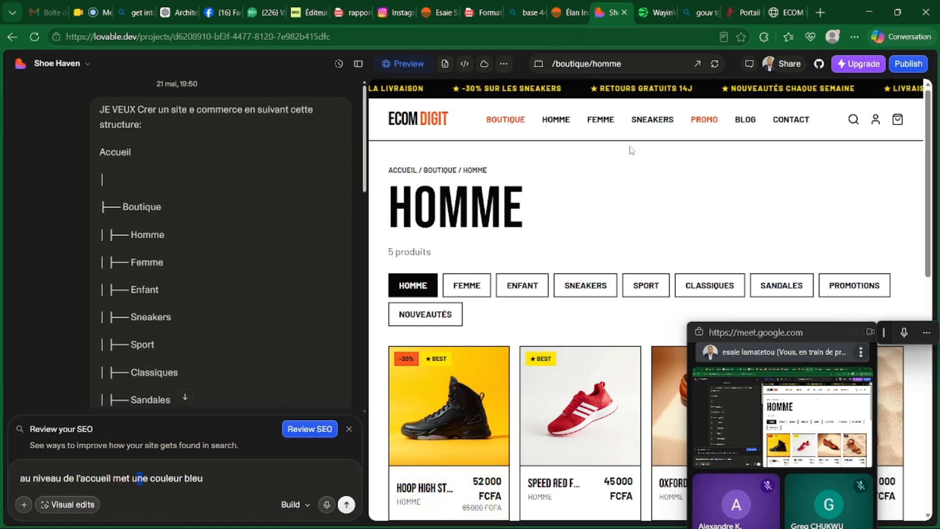
scroll(602, 164, down, 3)
scroll(586, 162, up, 3)
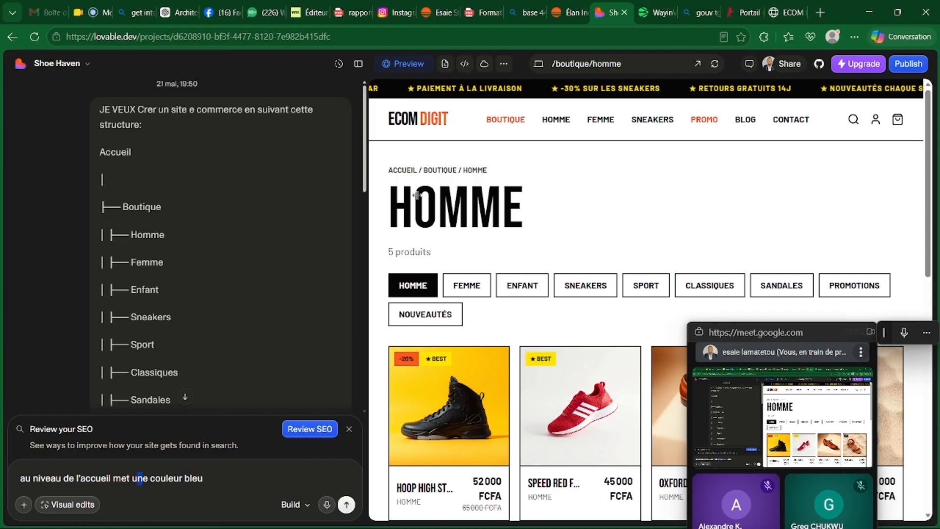
Step: Switch to the Élan Inclusive project in Base44, move the meeting window off the preview and show the hero section
click(565, 5)
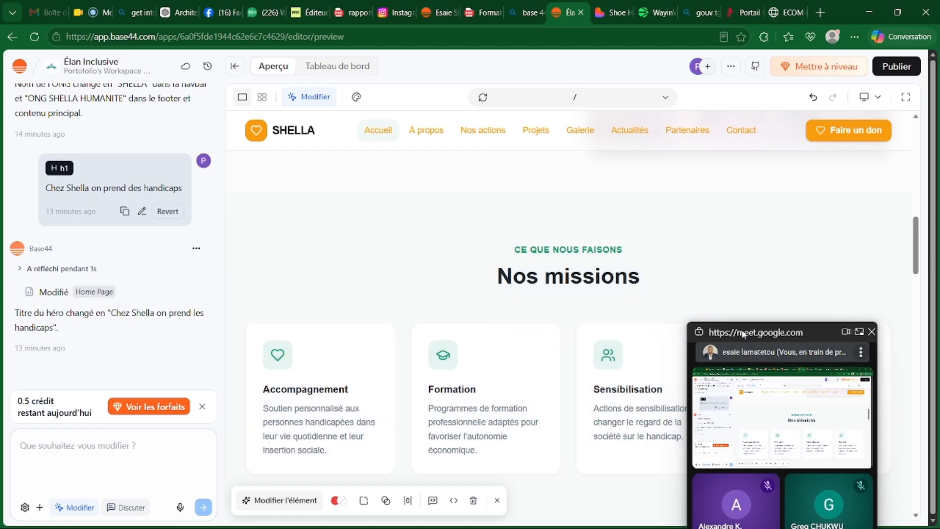
drag(728, 335, 15, 116)
scroll(566, 165, up, 10)
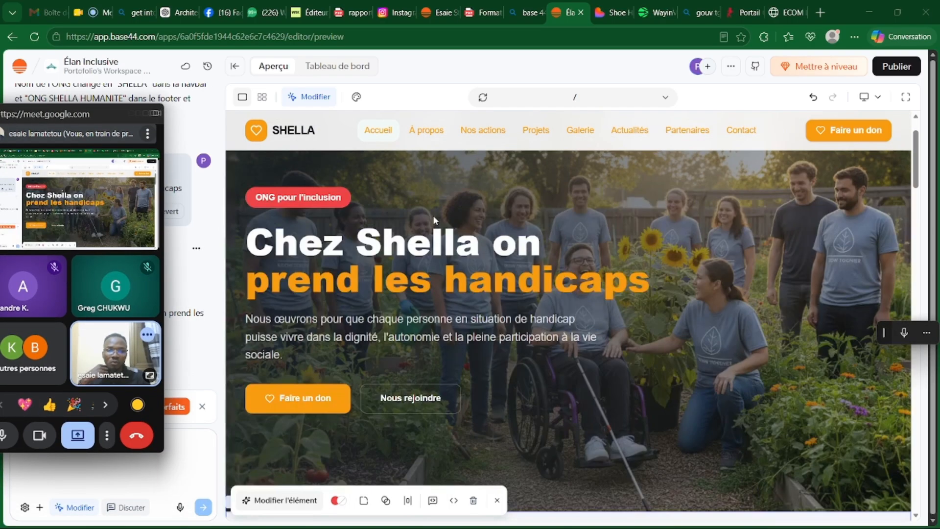
Step: Preview the Élan Inclusive site at tablet size and examine its home page down to the "Notre impact en chiffres" section
click(879, 98)
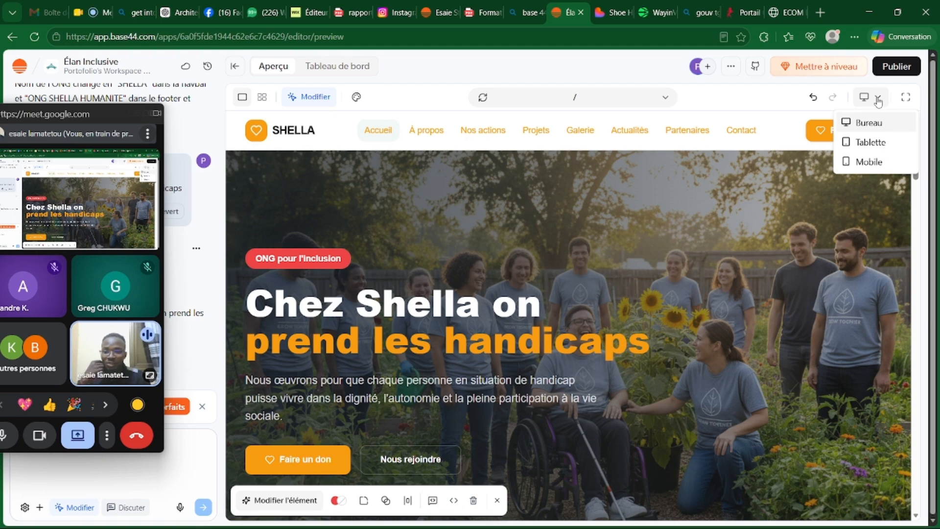
drag(58, 116, 82, 95)
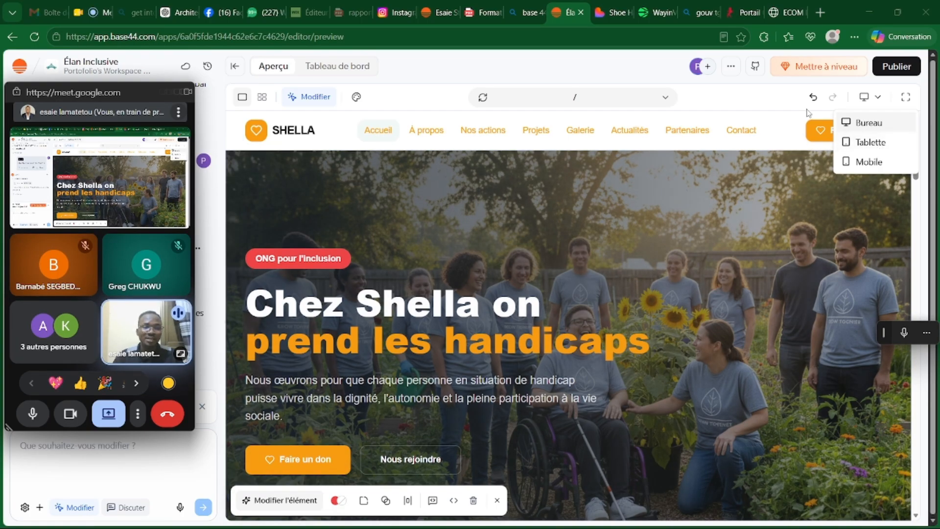
click(871, 142)
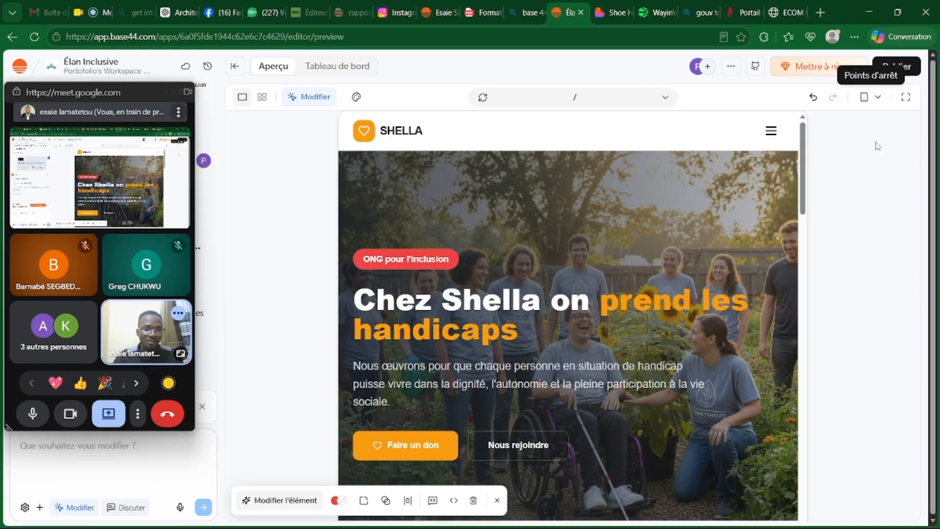
scroll(659, 210, down, 8)
scroll(659, 210, down, 15)
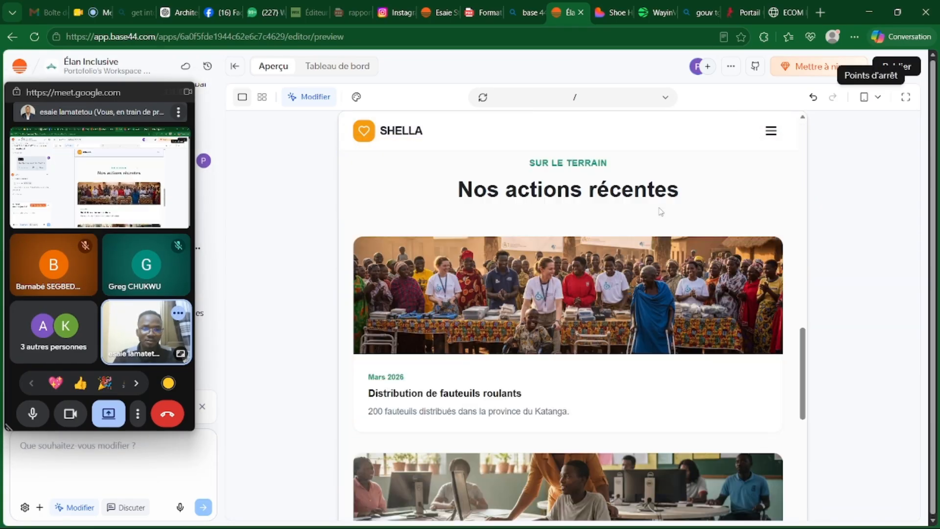
scroll(659, 210, down, 4)
scroll(660, 209, up, 15)
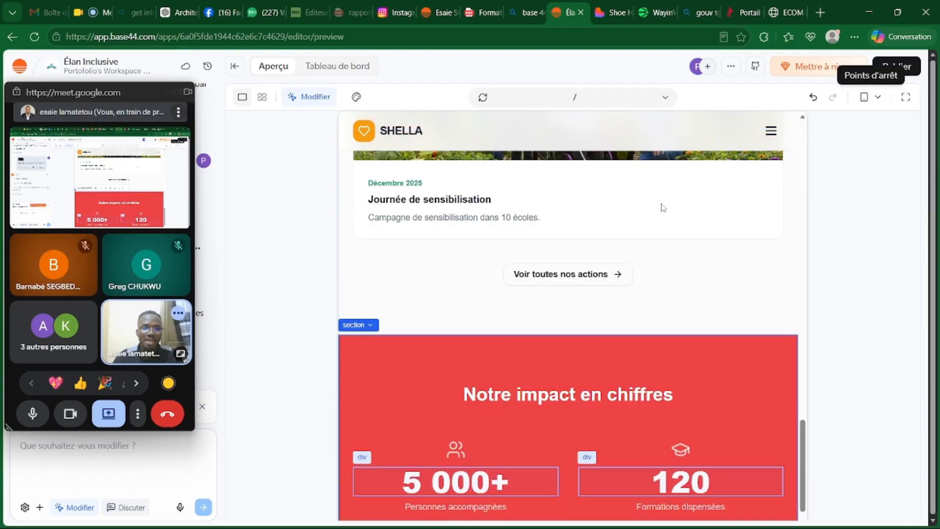
scroll(662, 207, up, 4)
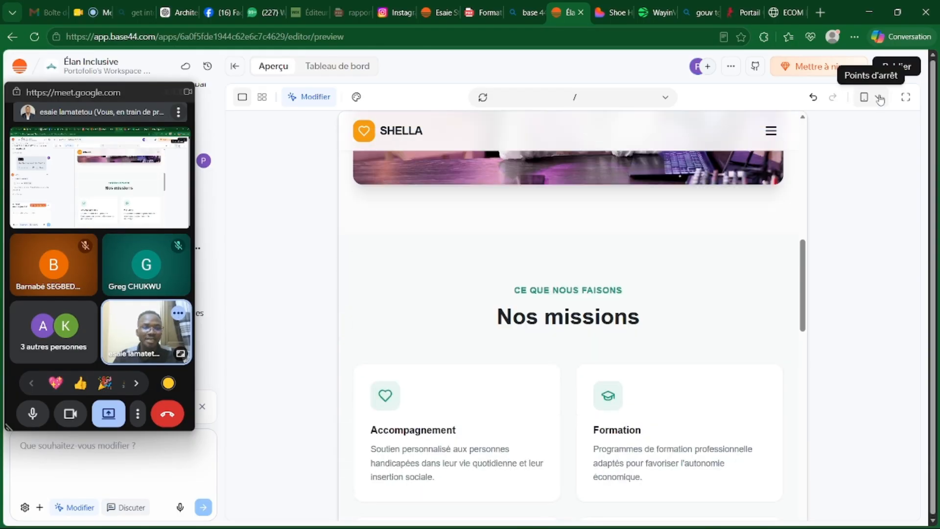
Step: Switch the site preview to mobile size and show the home page's hero section
click(879, 98)
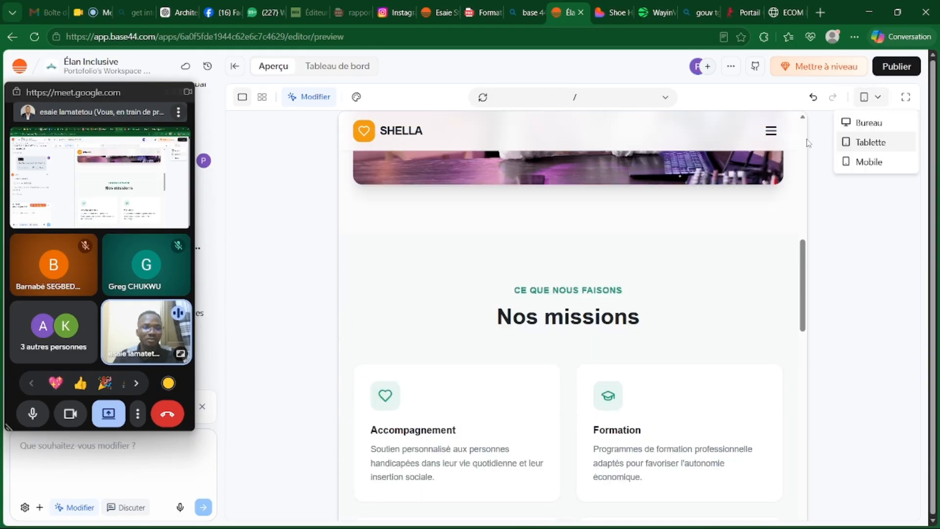
click(861, 162)
scroll(608, 187, up, 3)
click(608, 184)
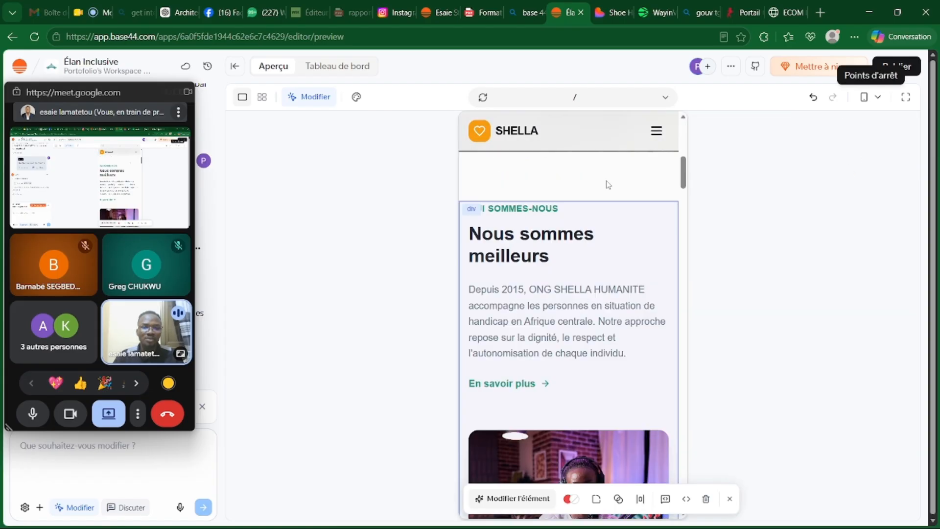
scroll(606, 184, up, 5)
scroll(605, 184, up, 3)
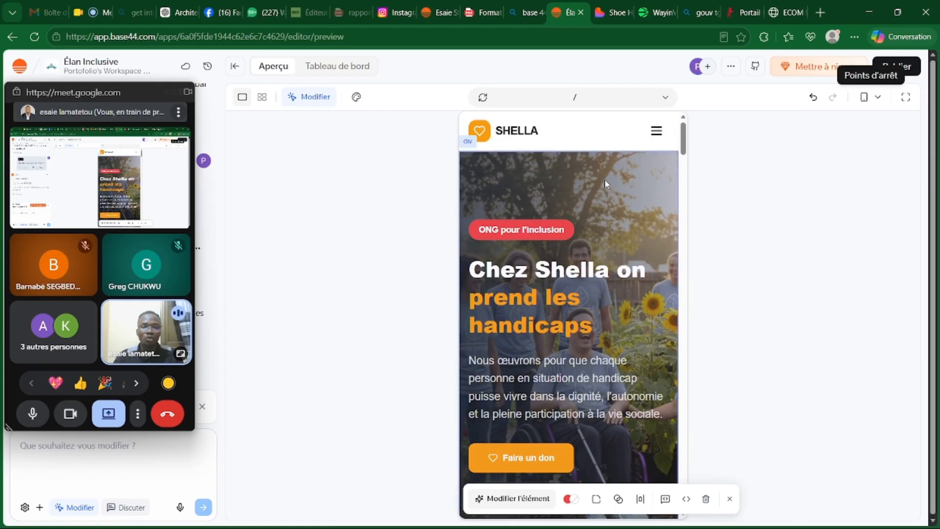
Step: Examine the mobile layout of the home page from the hero through "Nos missions" to the recent actions, and return to the hero
scroll(606, 184, down, 10)
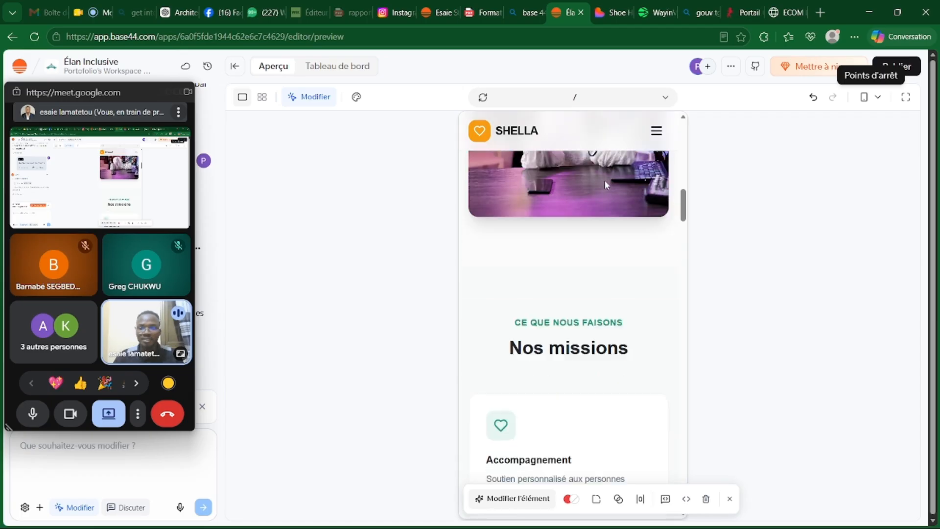
scroll(605, 184, down, 12)
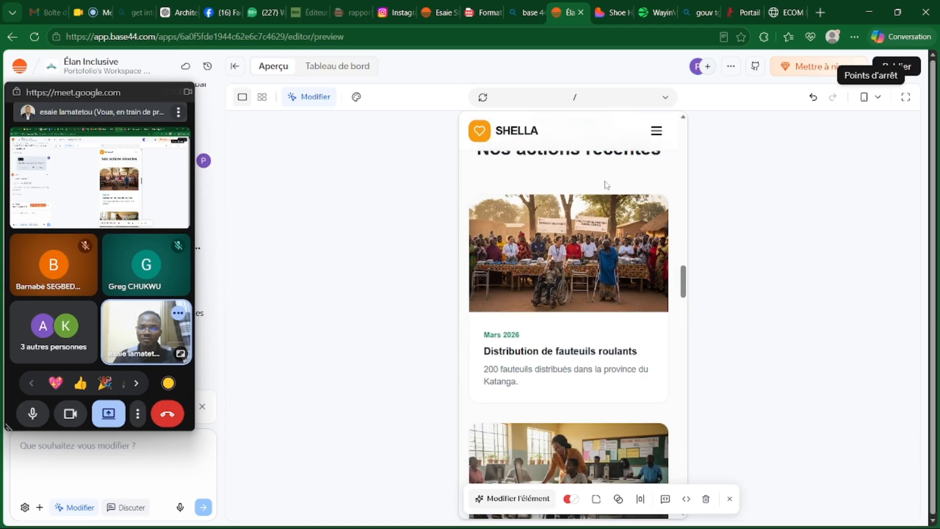
scroll(607, 185, down, 5)
scroll(606, 184, up, 8)
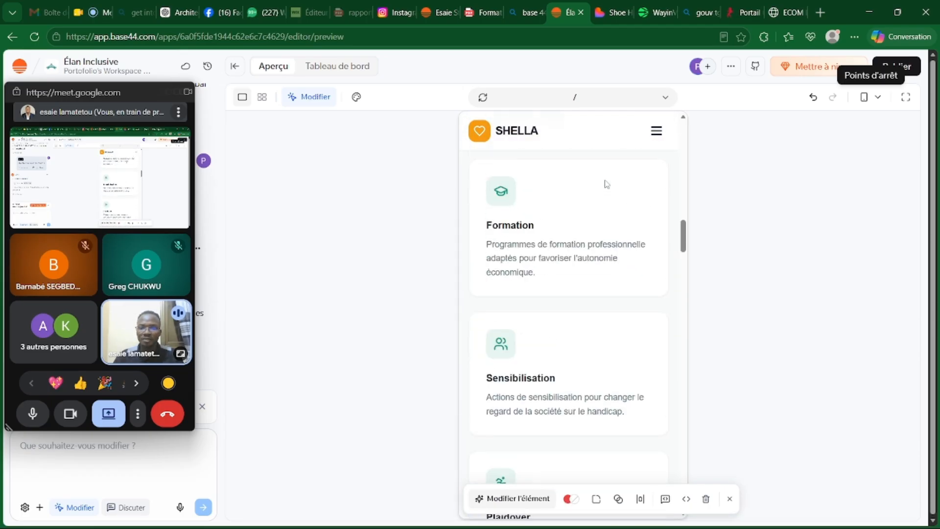
scroll(606, 184, up, 10)
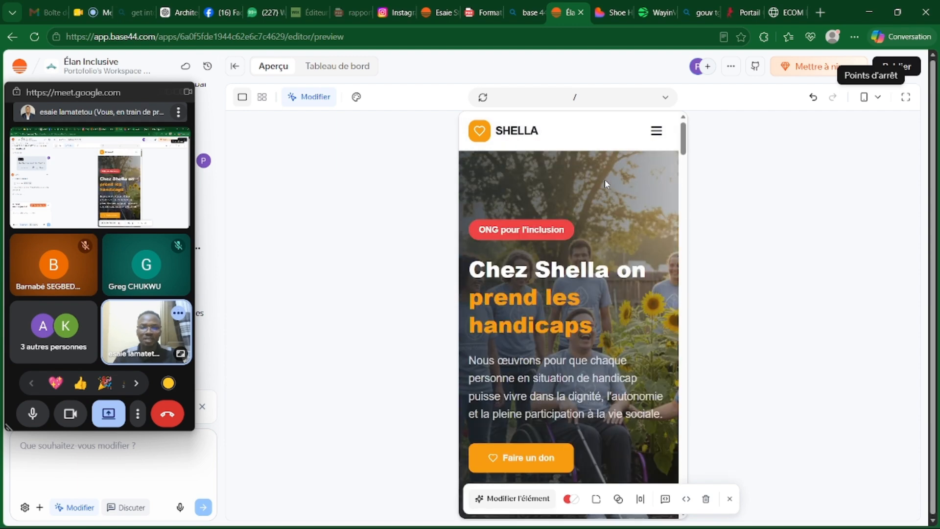
scroll(605, 180, down, 3)
scroll(604, 179, up, 3)
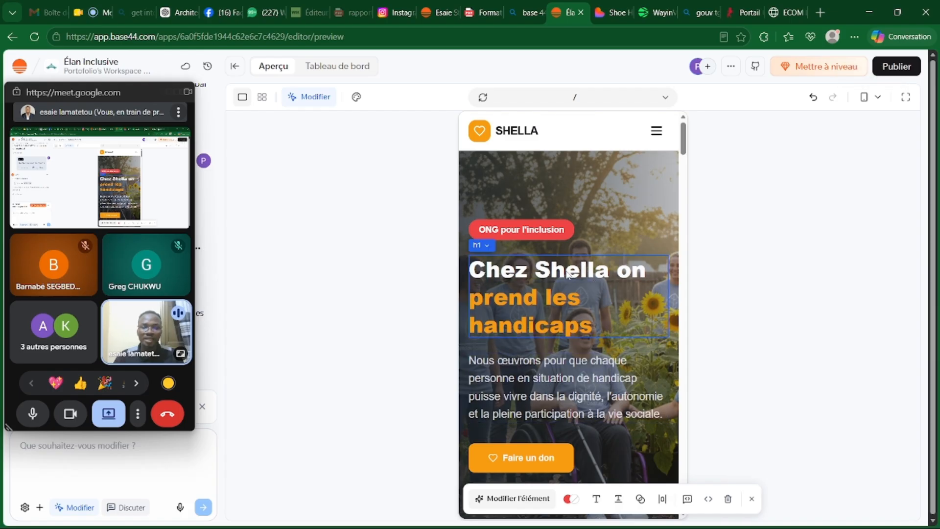
Step: Select the hero heading in the mobile preview and highlight part of the words "Chez Shella"
click(501, 288)
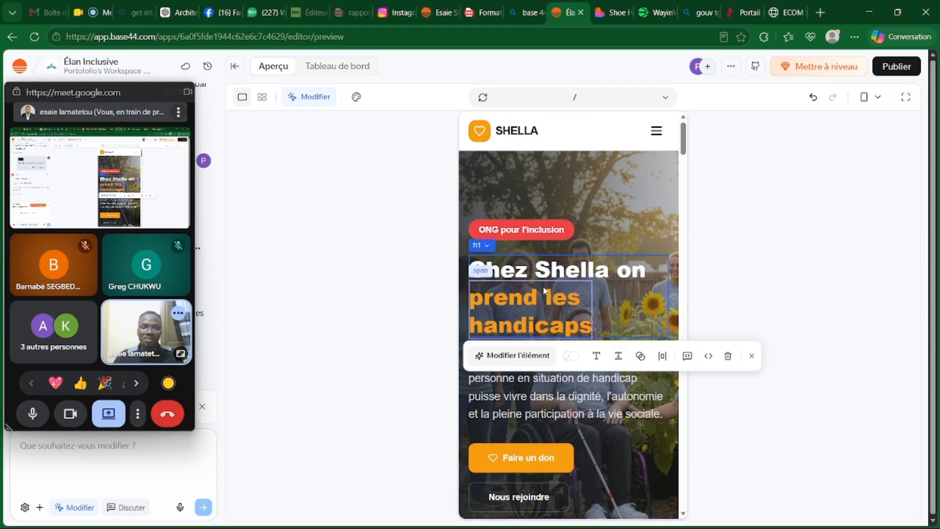
double_click(562, 297)
drag(559, 273, 597, 273)
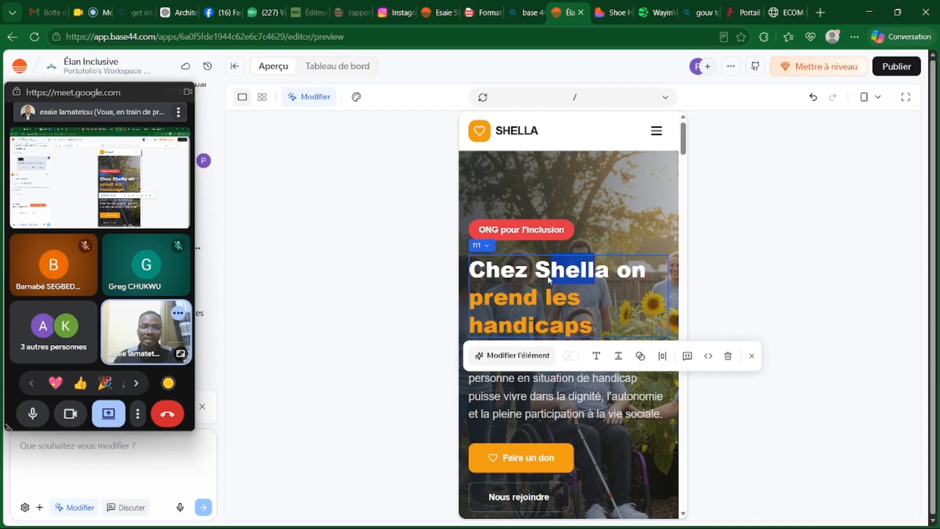
drag(506, 274, 569, 277)
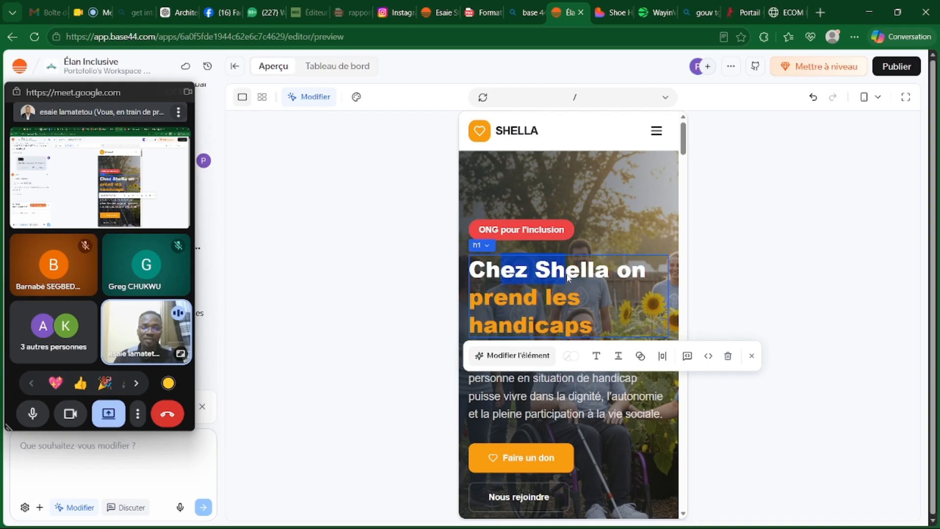
click(876, 97)
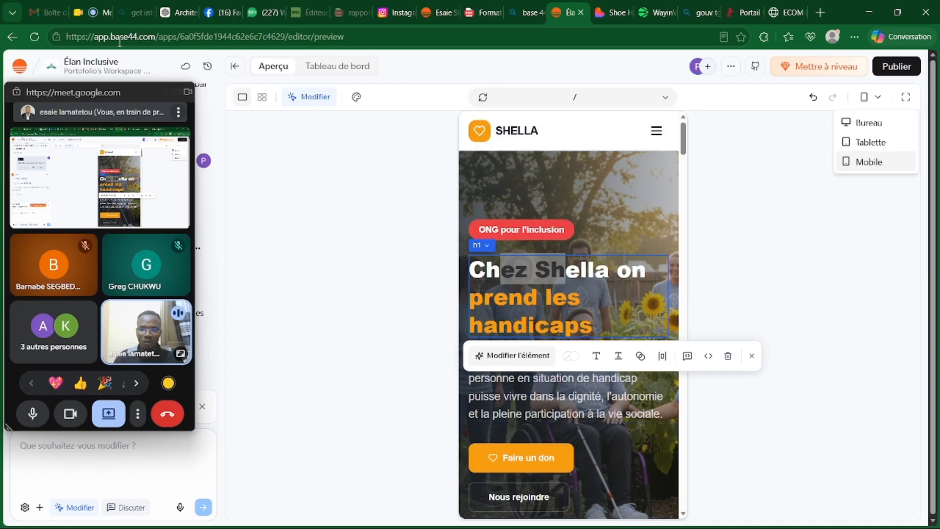
drag(81, 100, 113, 152)
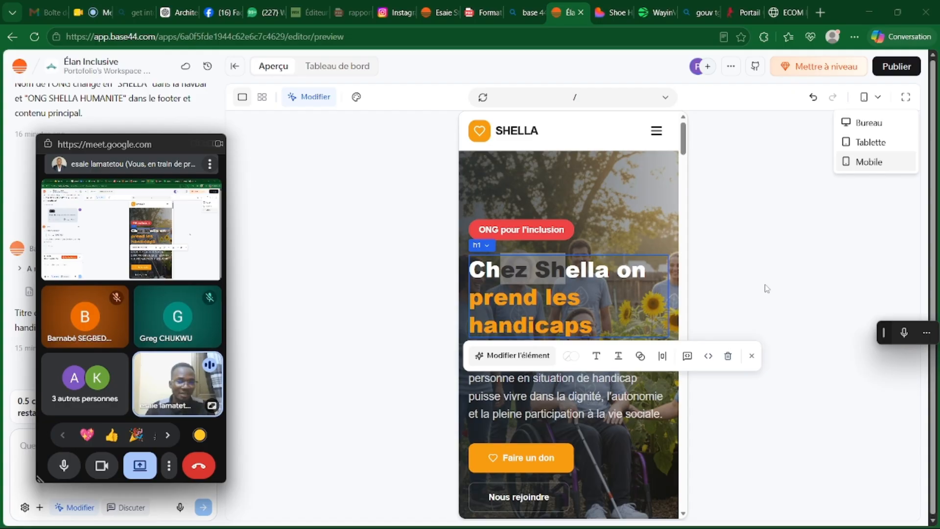
click(704, 165)
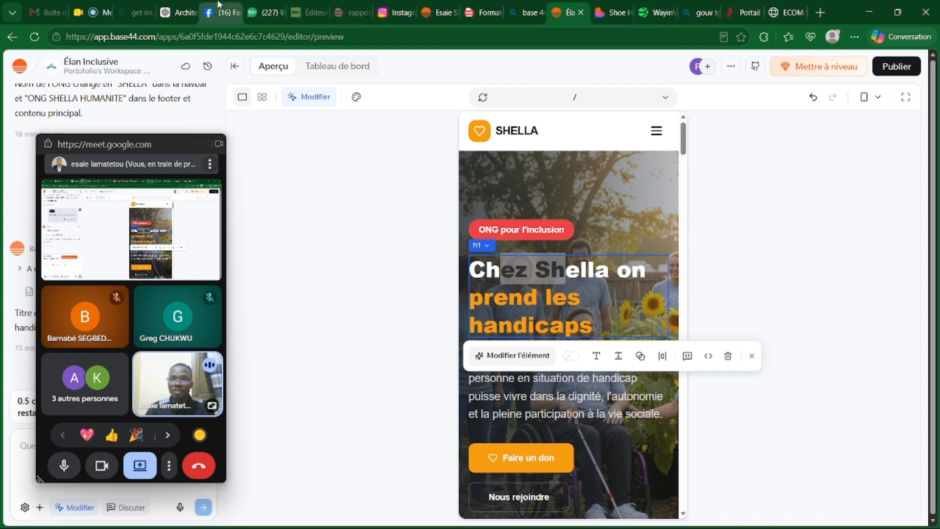
Step: Switch to the Wix editor tab, move the meeting window aside and check Aria's site planning progress
click(308, 12)
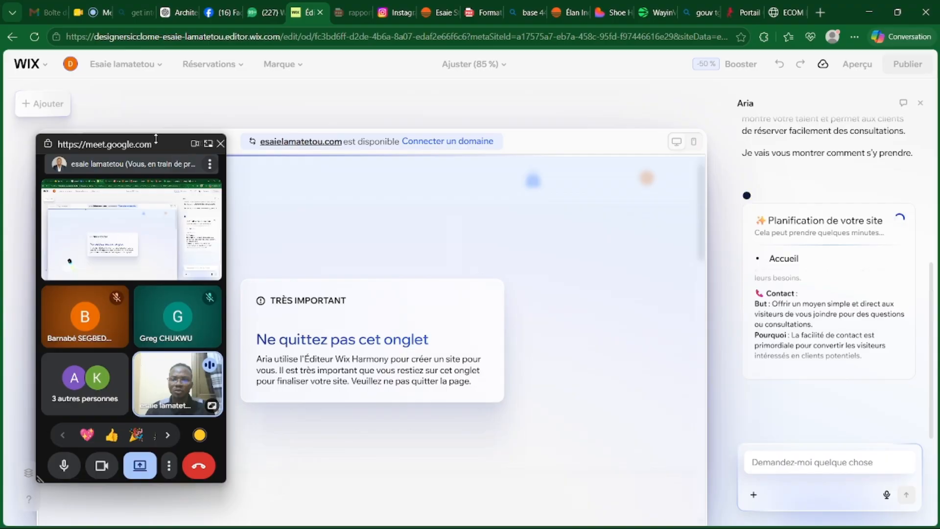
drag(151, 144, 68, 120)
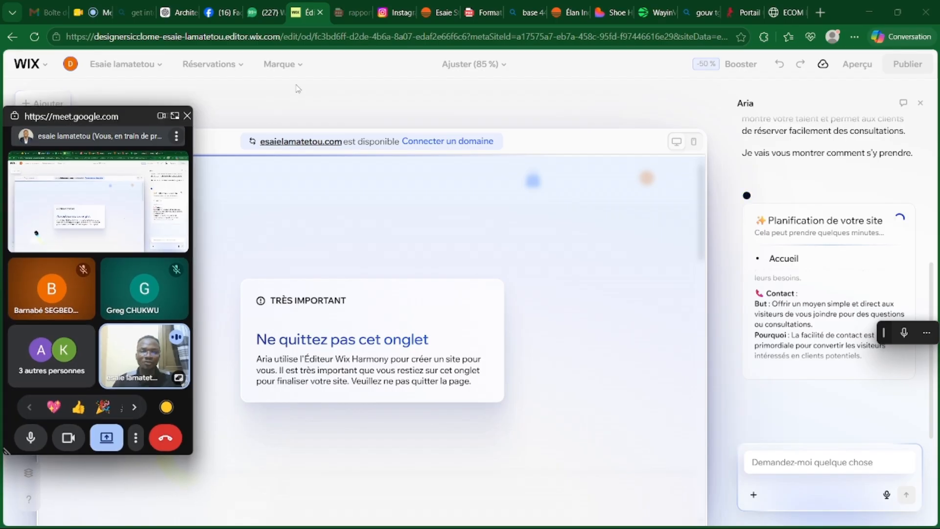
Step: Search the web for "wix" in a new tab, move the meeting window off the results and open the fr.wix.com result
click(820, 12)
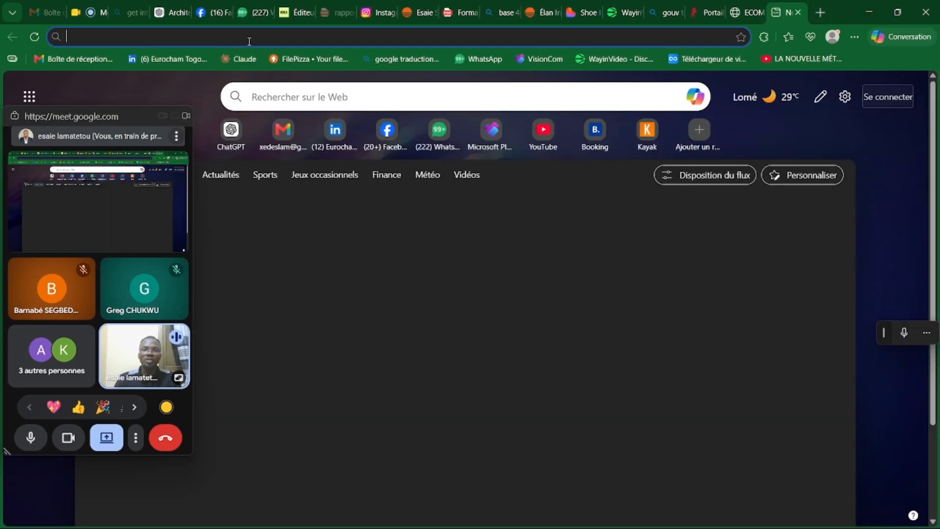
text(wix)
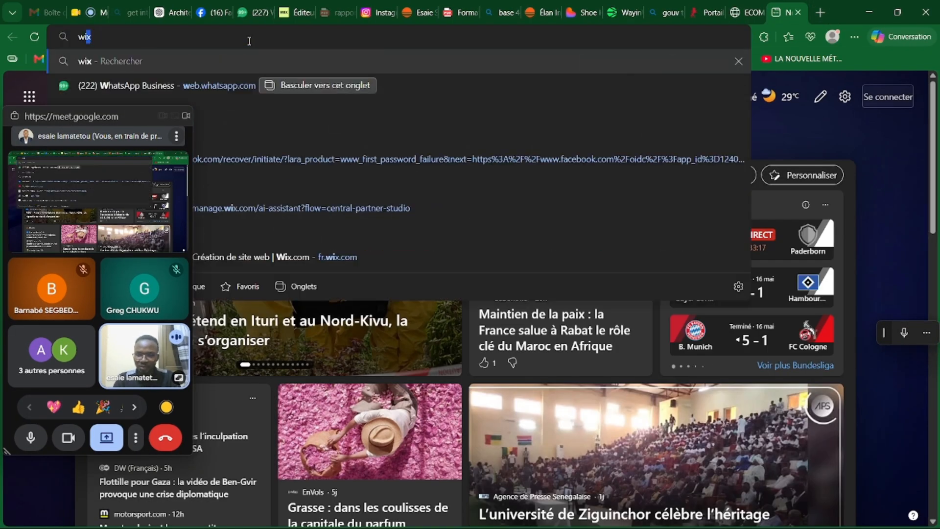
key(Return)
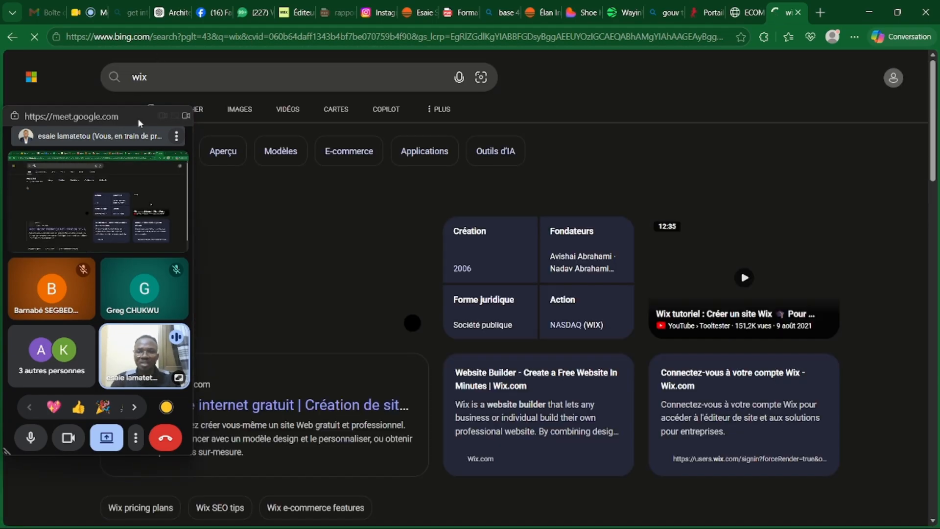
drag(137, 119, 838, 196)
scroll(314, 255, down, 1)
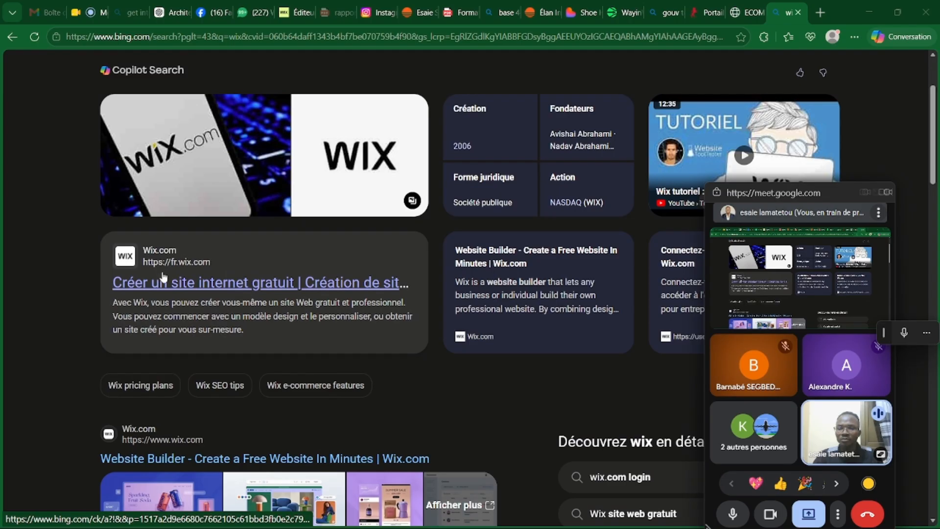
click(164, 278)
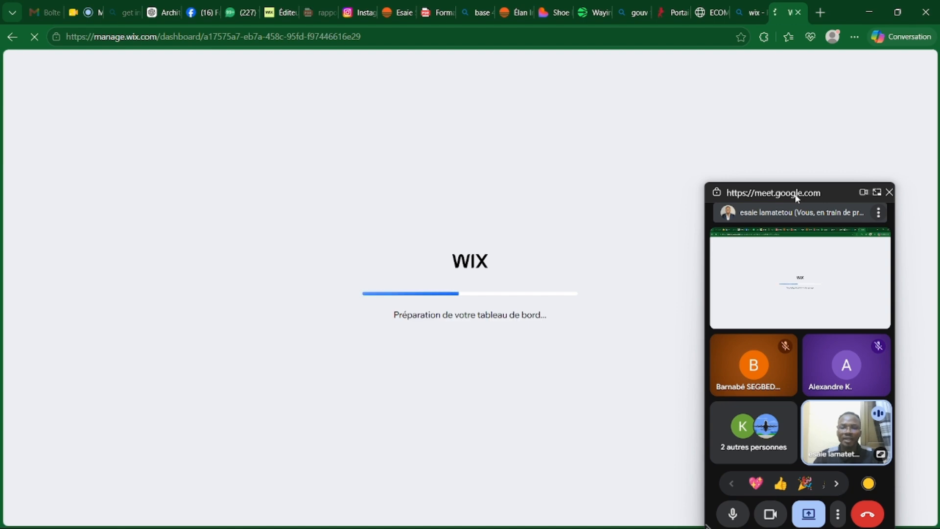
Step: Move the meeting window down, open the Wix site's "Paramètres" page and dismiss the Premium offer
drag(796, 194, 814, 357)
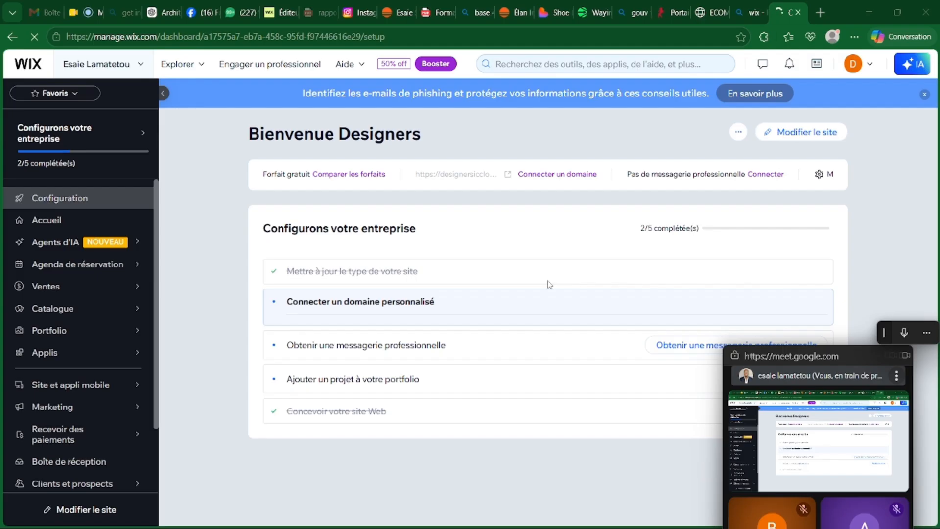
scroll(44, 294, down, 3)
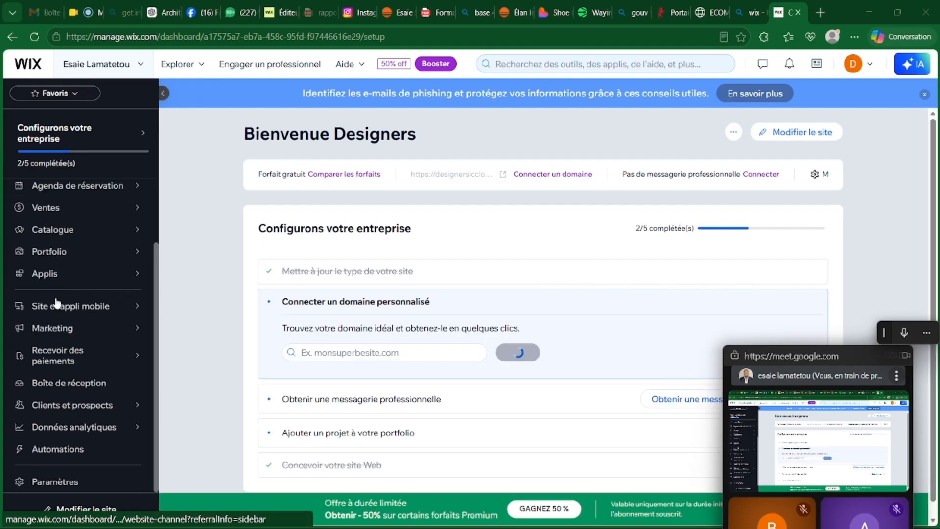
click(54, 481)
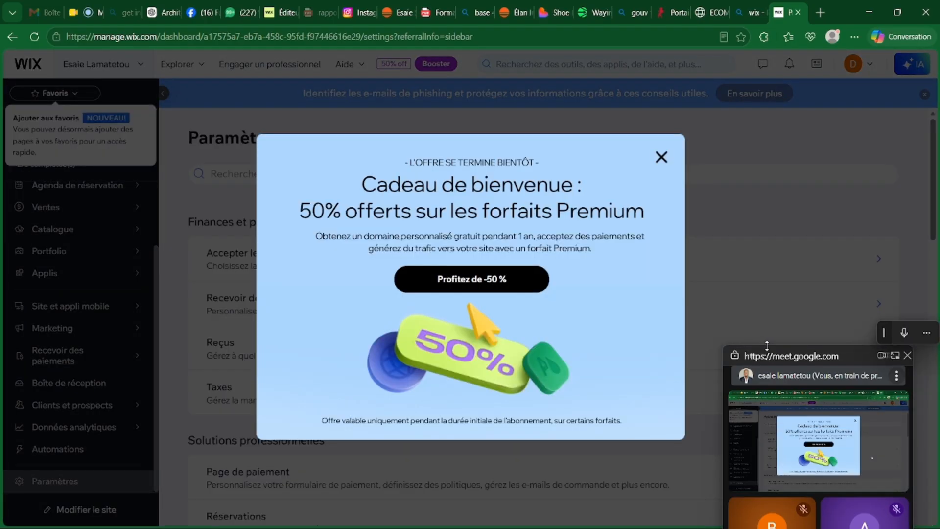
click(663, 158)
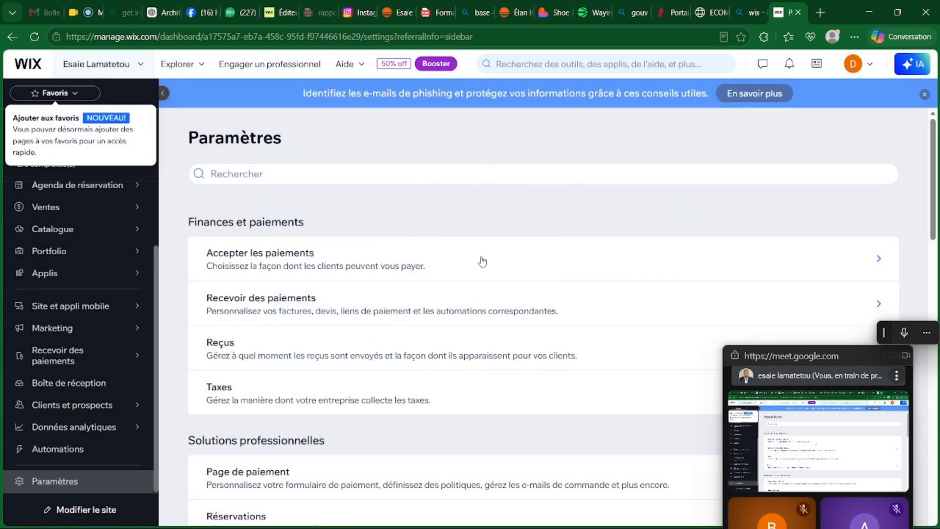
Step: Examine the settings categories from "Finances et paiements" through site, domain and SEO to "Communications et notifications"
scroll(498, 421, down, 10)
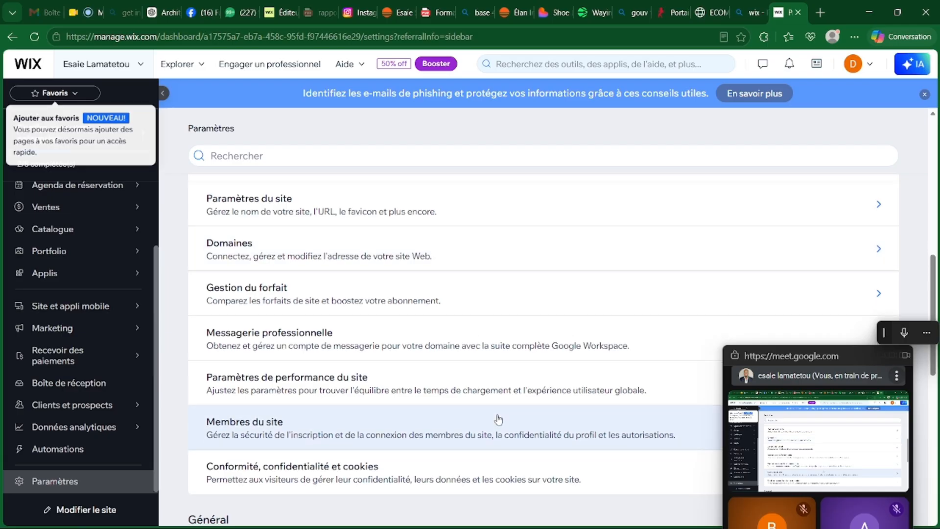
scroll(498, 420, down, 3)
scroll(498, 419, up, 4)
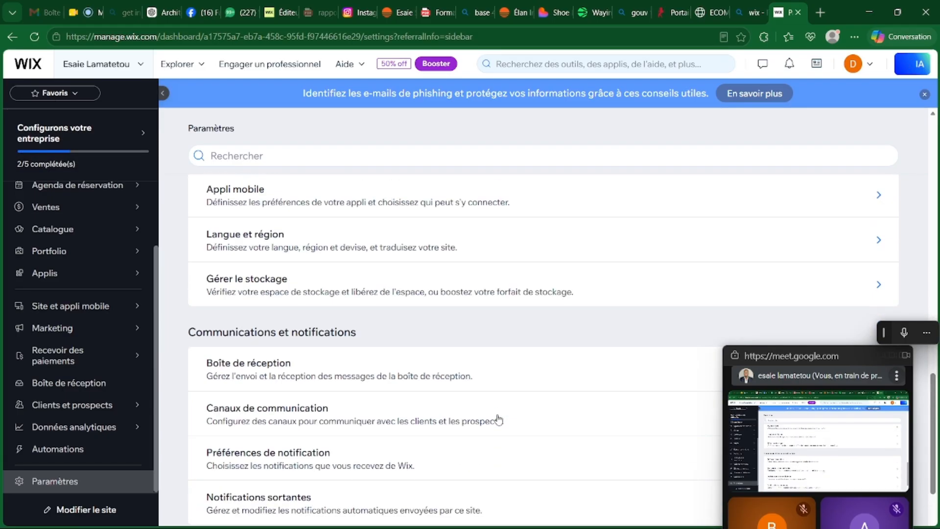
scroll(498, 420, up, 10)
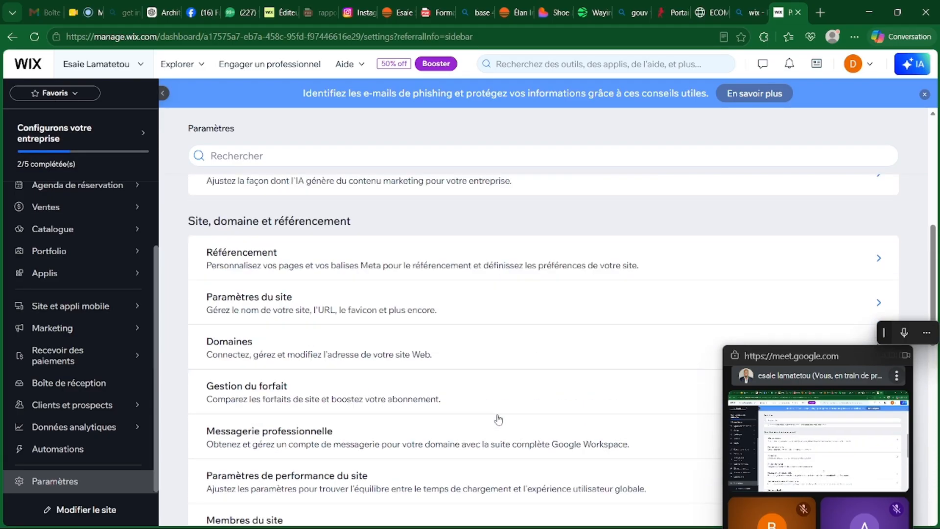
scroll(498, 420, up, 5)
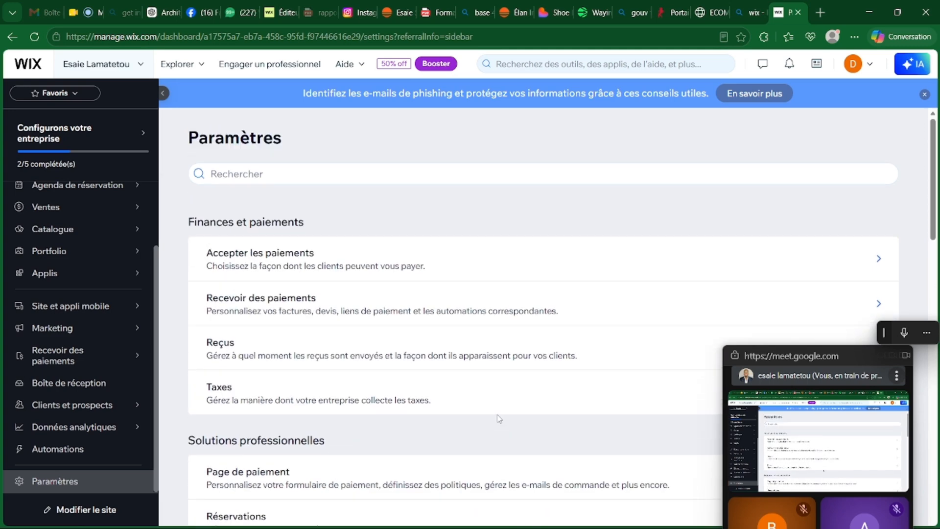
scroll(498, 419, down, 3)
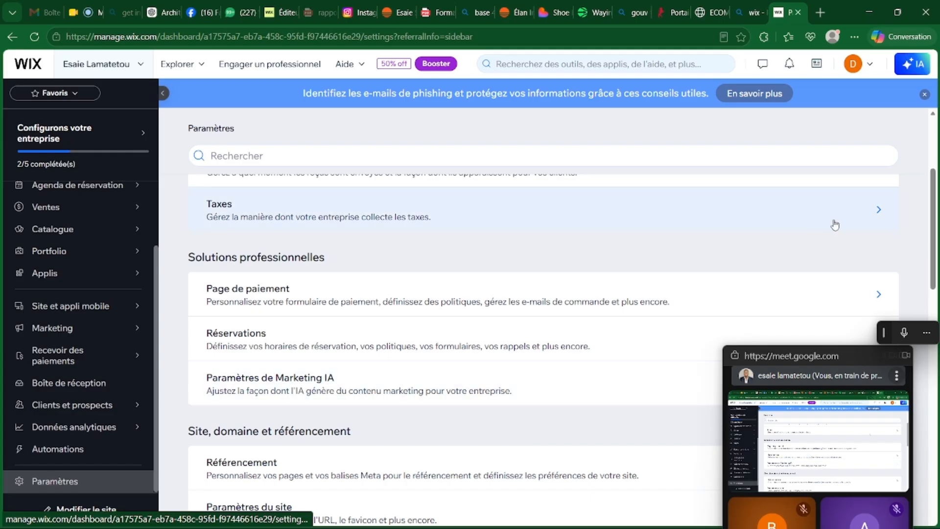
scroll(834, 222, up, 3)
Step: Log out of the current Wix account and dismiss the Google sign-in prompt on the Wix home page
click(860, 65)
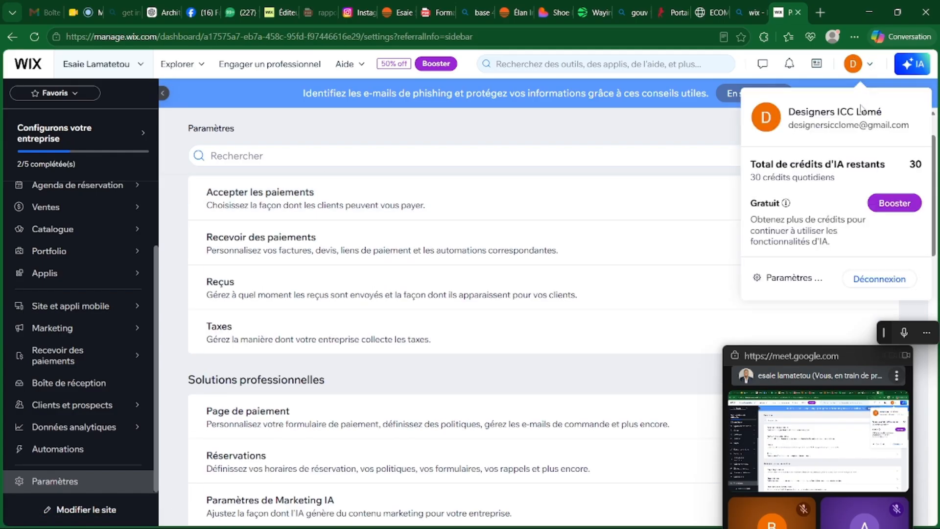
click(864, 283)
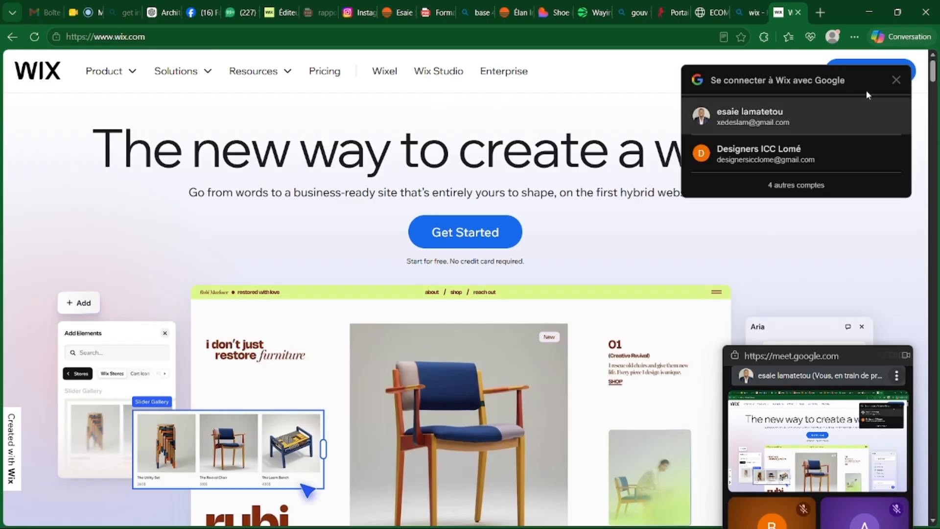
click(897, 80)
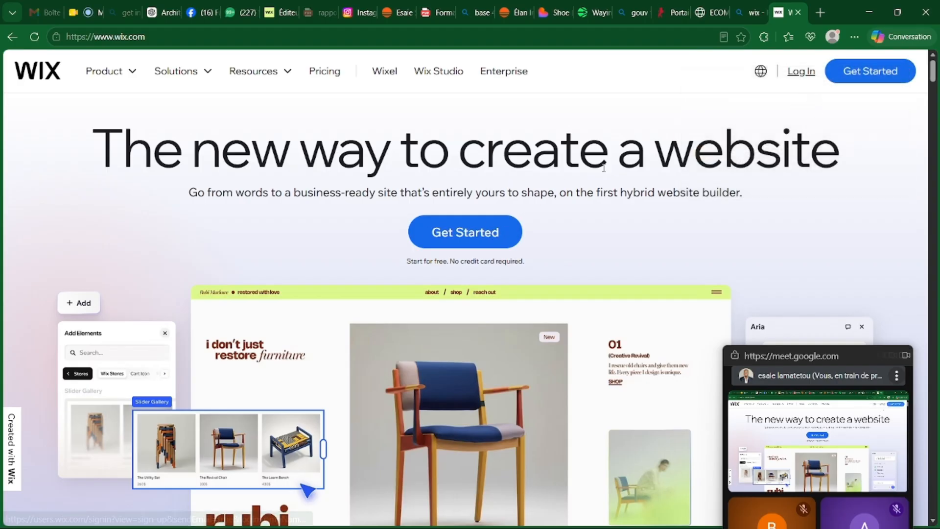
Step: Get started with Wix by signing in with a different Google account and approving its access
click(495, 231)
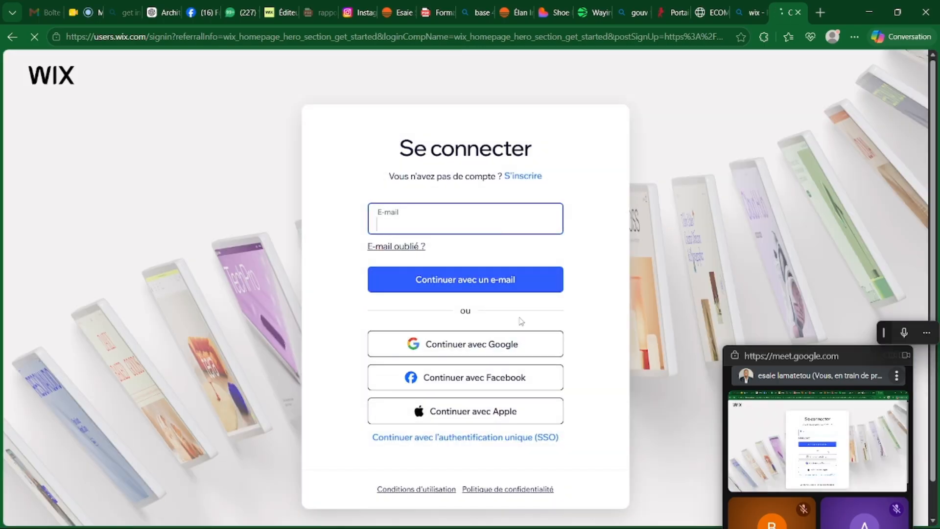
click(432, 344)
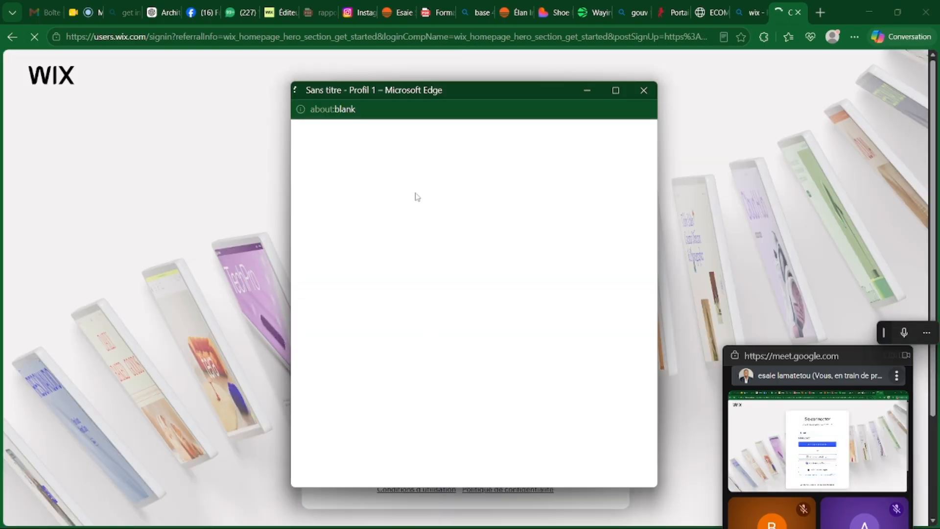
scroll(442, 347, down, 3)
scroll(441, 346, down, 4)
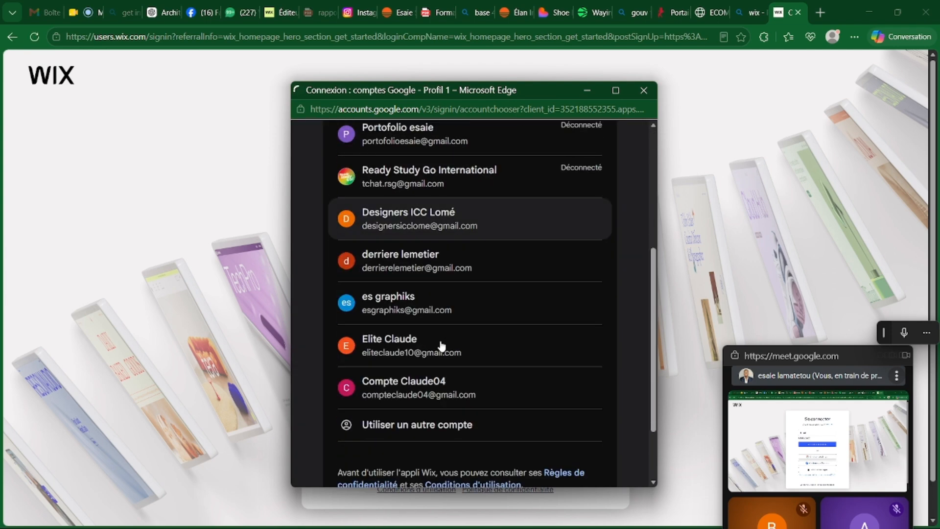
click(471, 284)
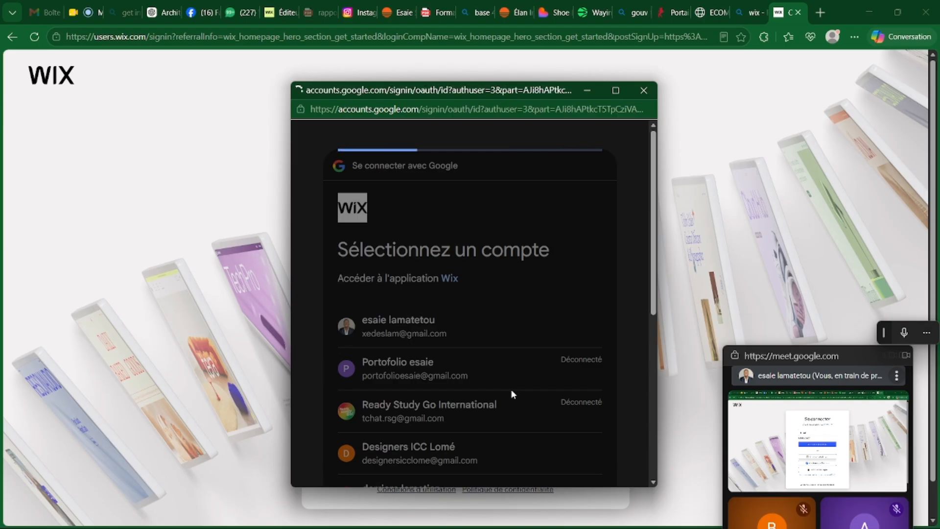
scroll(510, 389, down, 3)
click(539, 395)
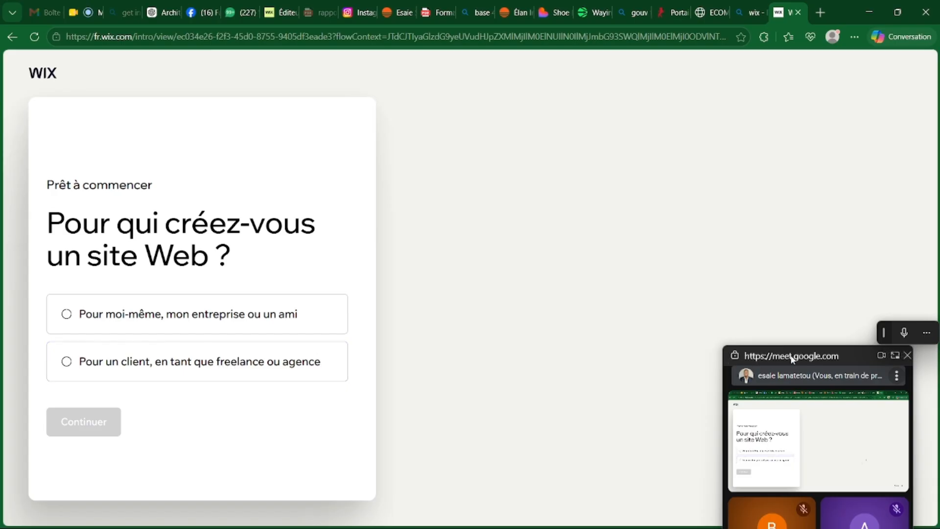
Step: Move the meeting window aside, choose "Pour moi-même, mon entreprise ou un ami" as the website's audience and continue
drag(792, 357, 685, 190)
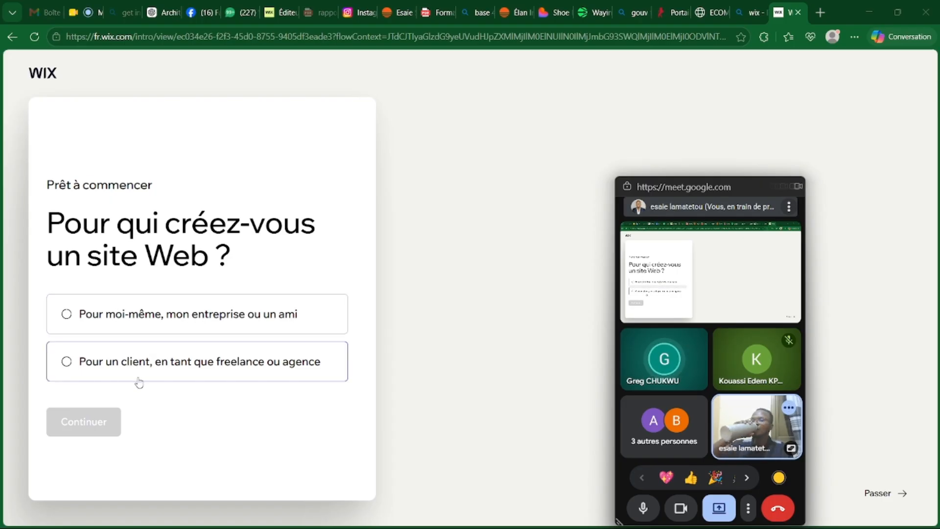
click(69, 315)
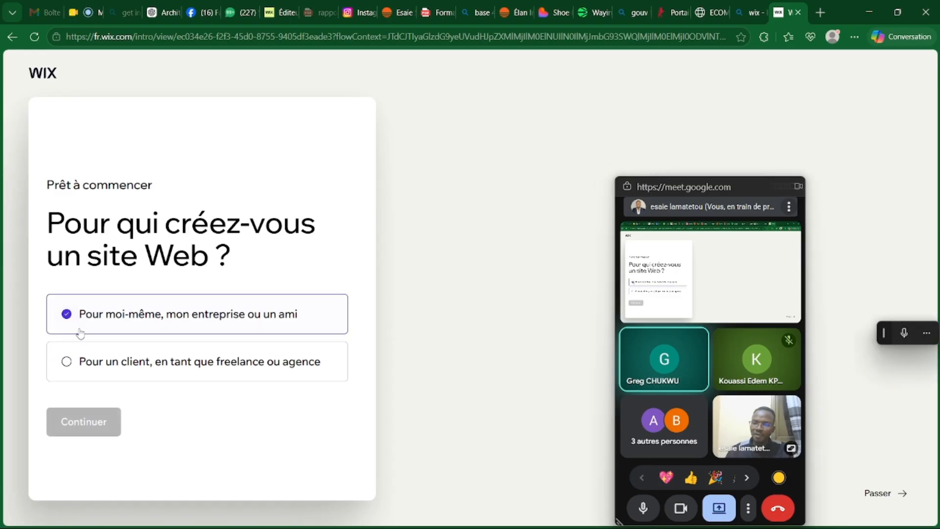
click(93, 422)
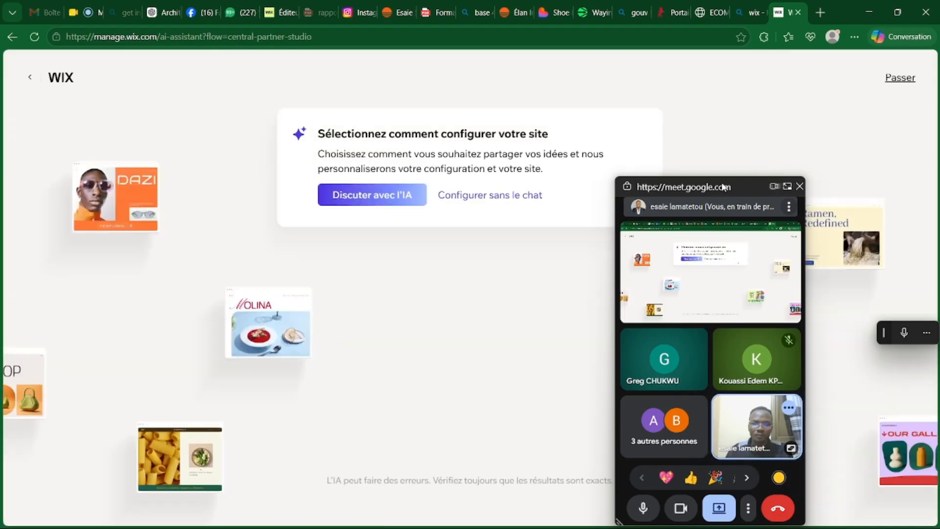
Step: Choose to set up the site by discussing with the AI, moving the meeting window clear of the chat
drag(723, 186, 677, 308)
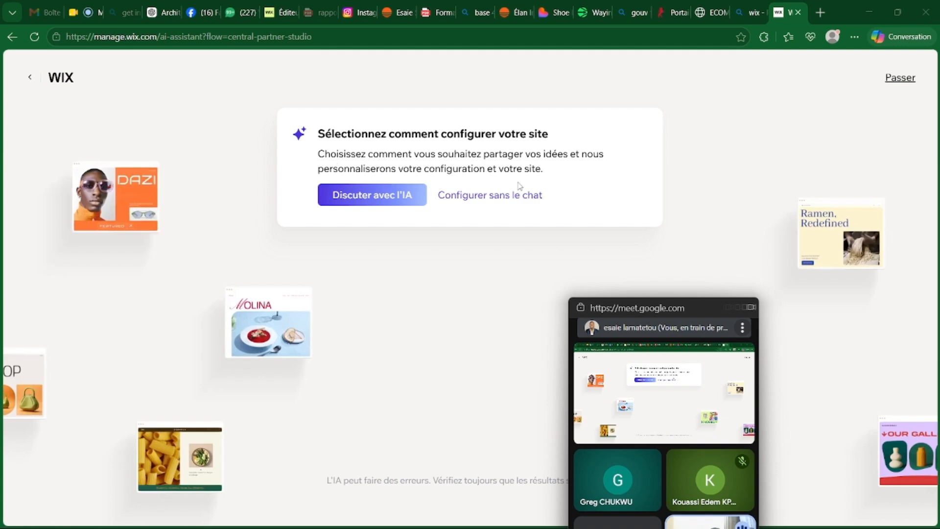
click(361, 201)
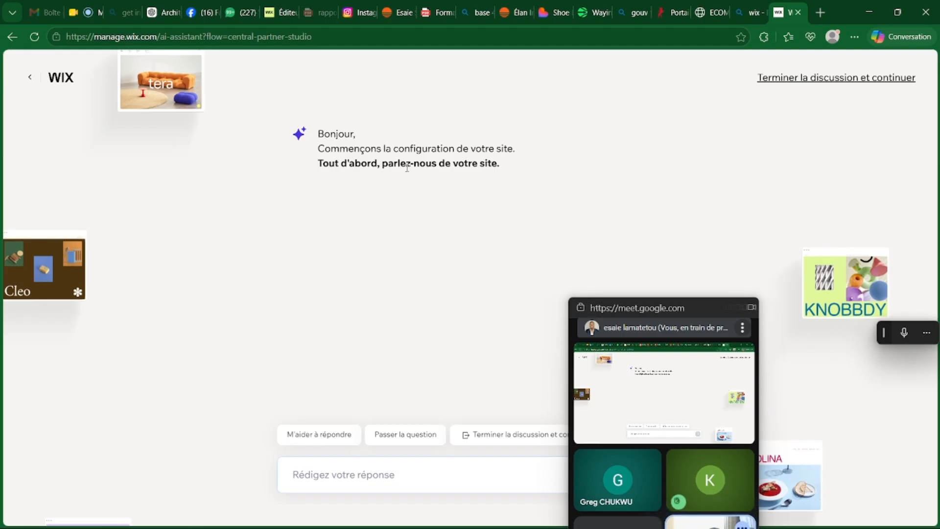
drag(629, 306, 74, 28)
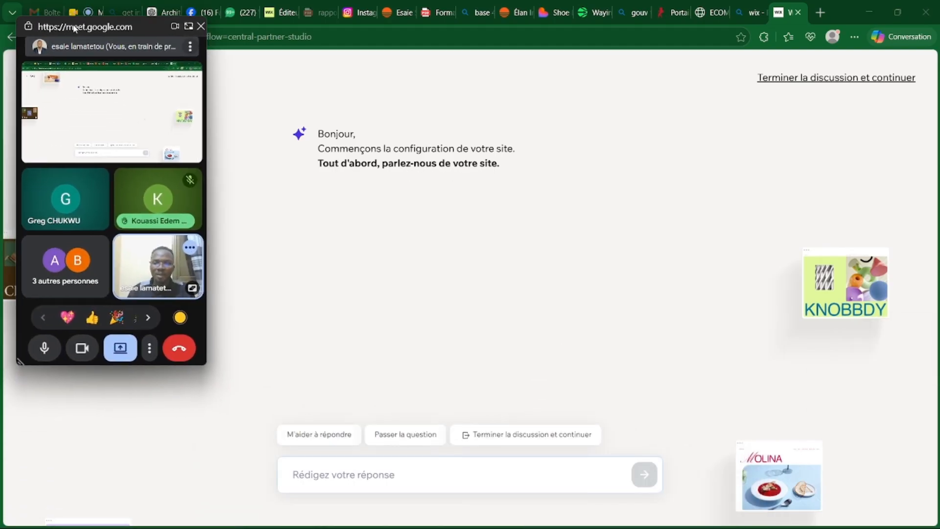
Step: Send the AI the site description "je veux un site : Oneclic sur lesquels je vais regrouper tous les comptes reseaux"
click(315, 473)
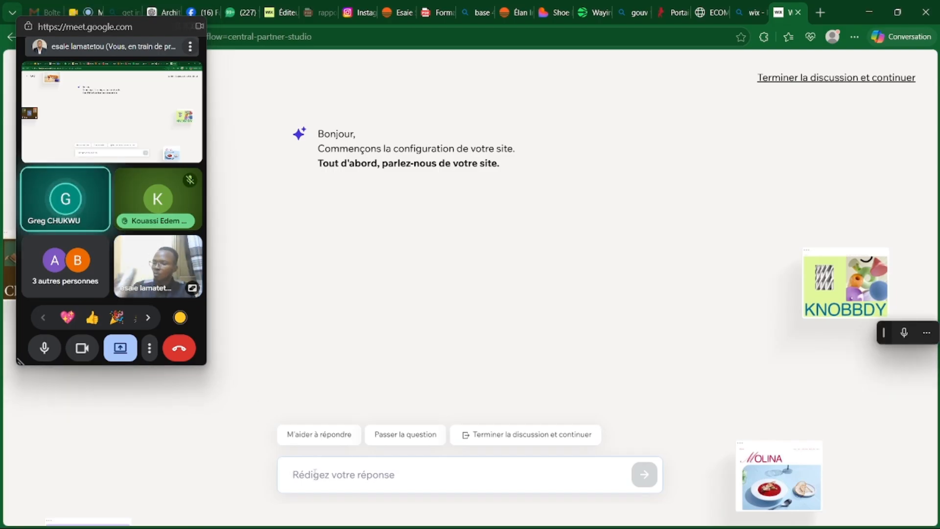
text(ie veux un s)
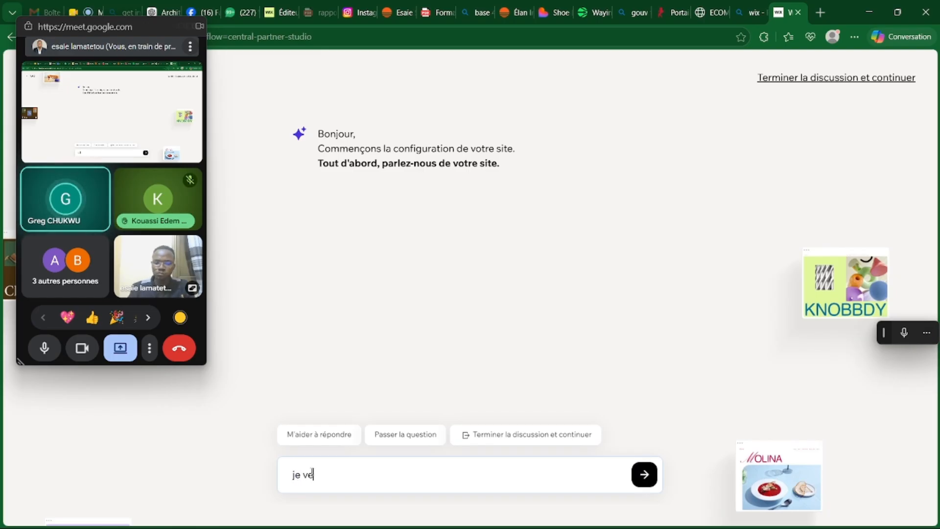
text(ite)
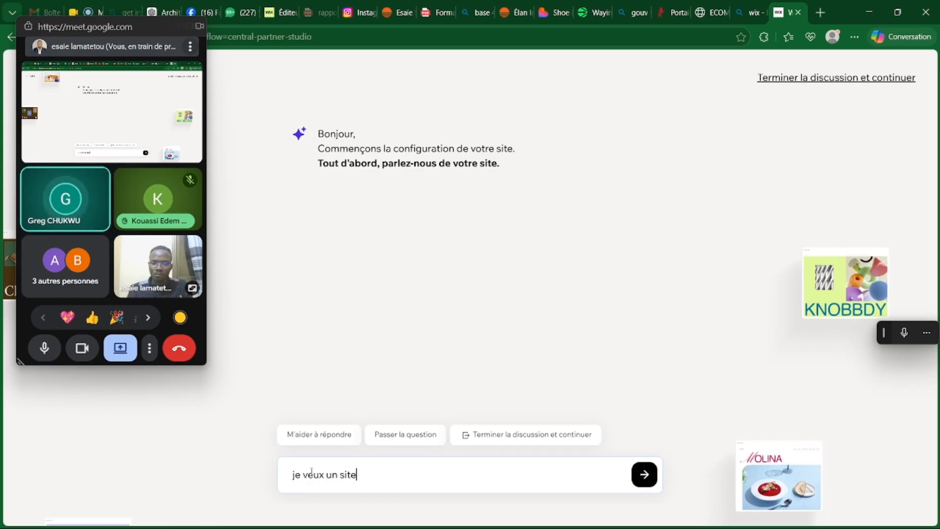
text( : One)
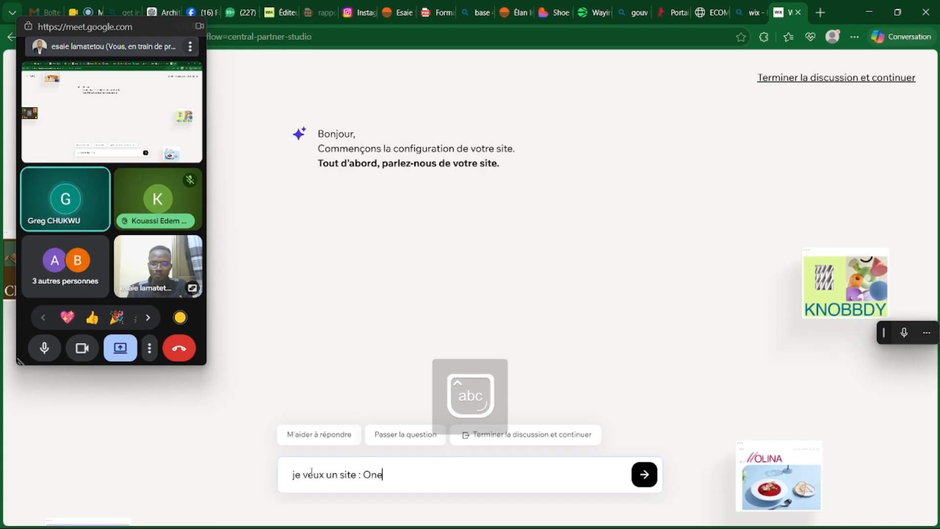
text(clic sur lesqu)
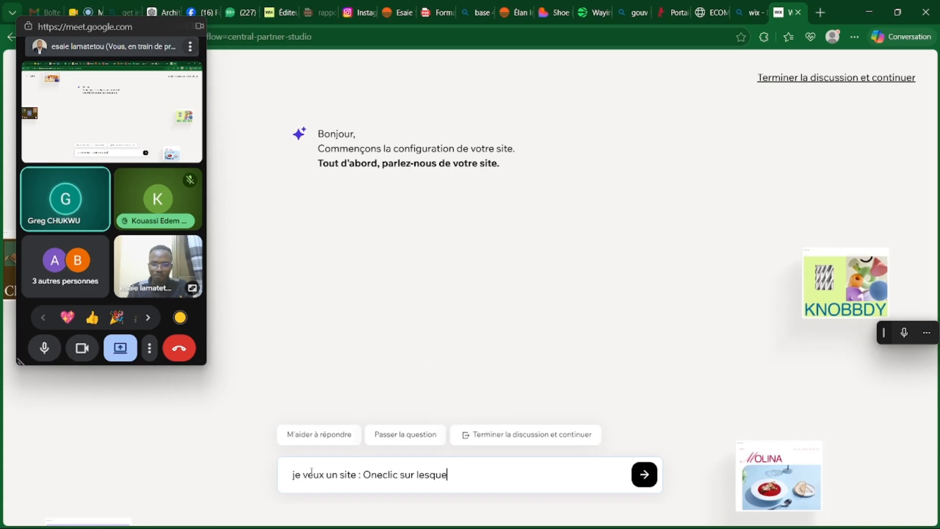
text(els je)
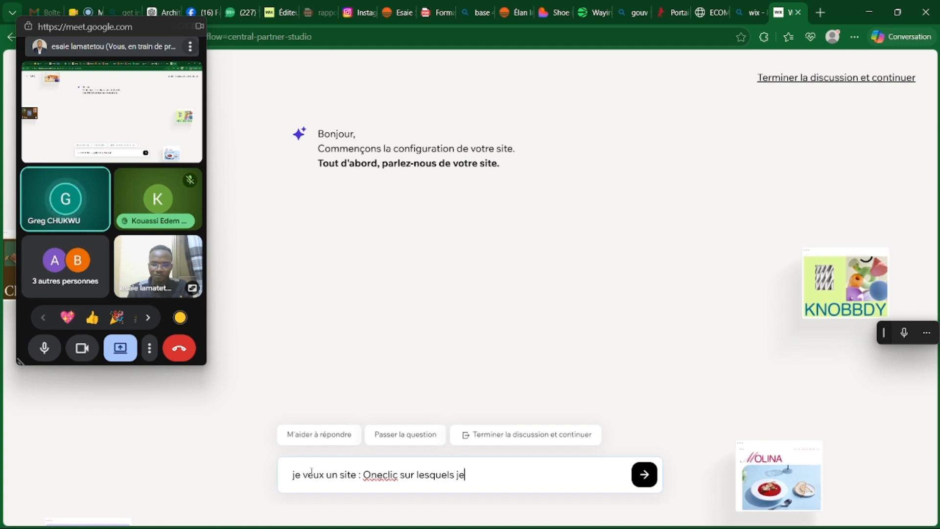
text( vais)
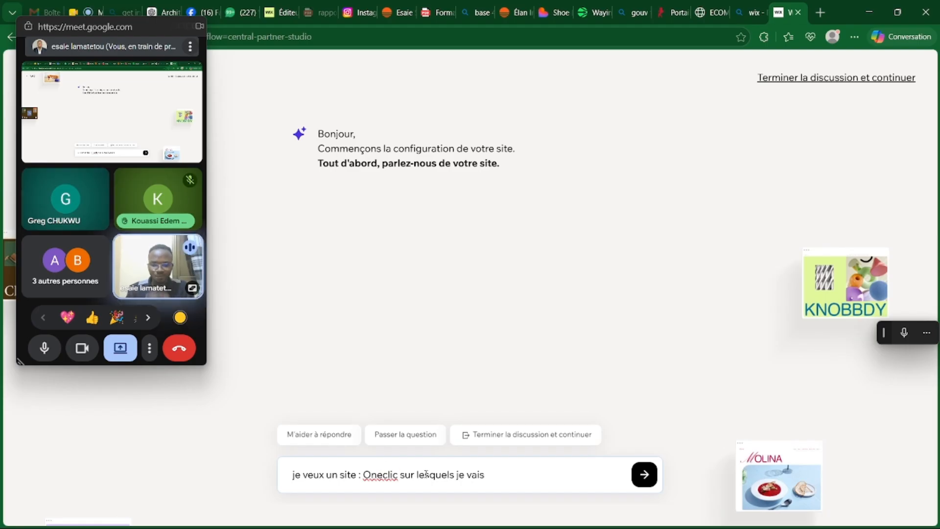
text(regruoper)
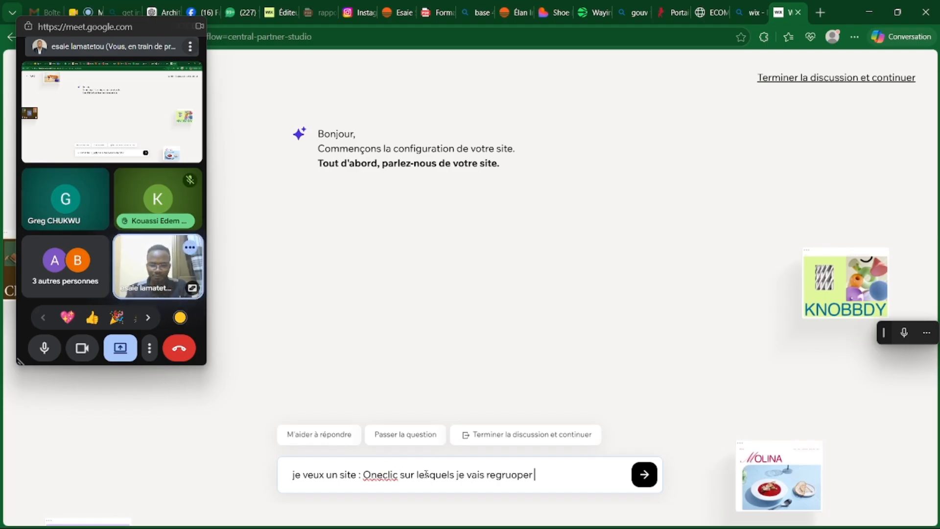
text(oup)
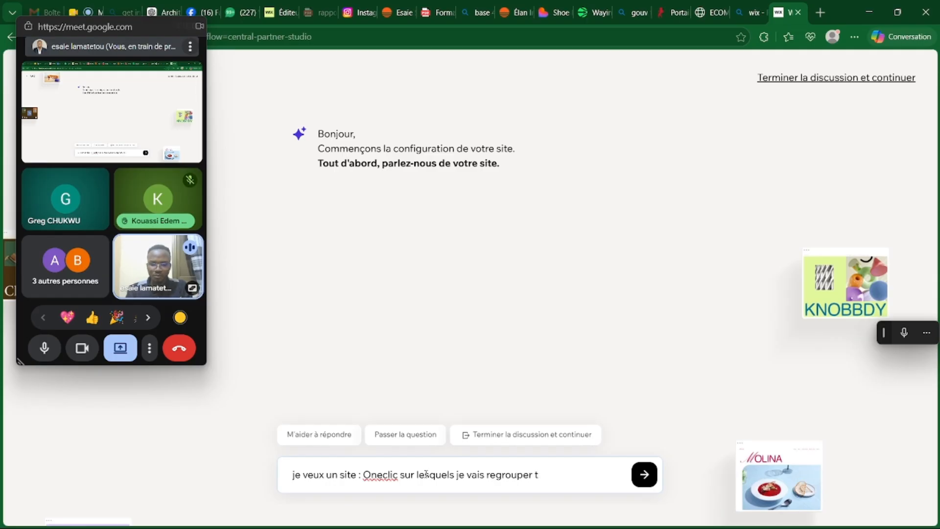
text(er tous les co)
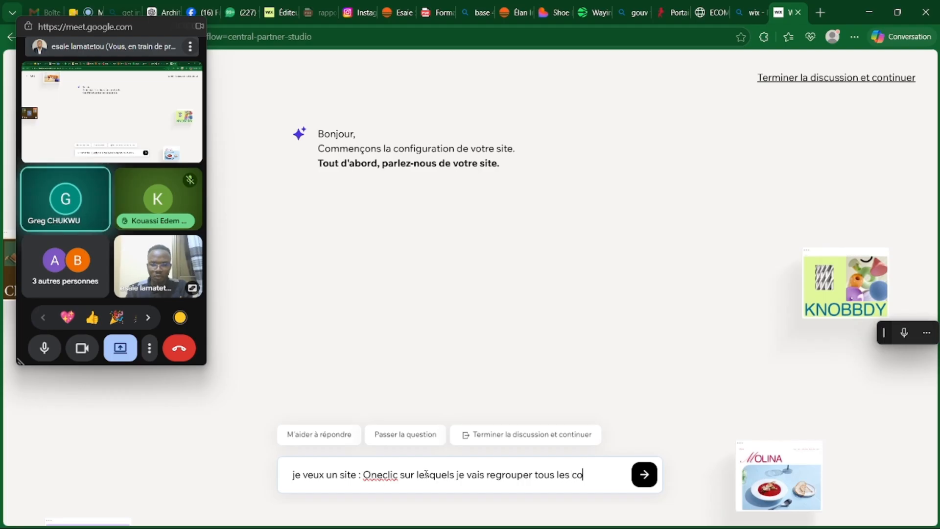
text(mptes res)
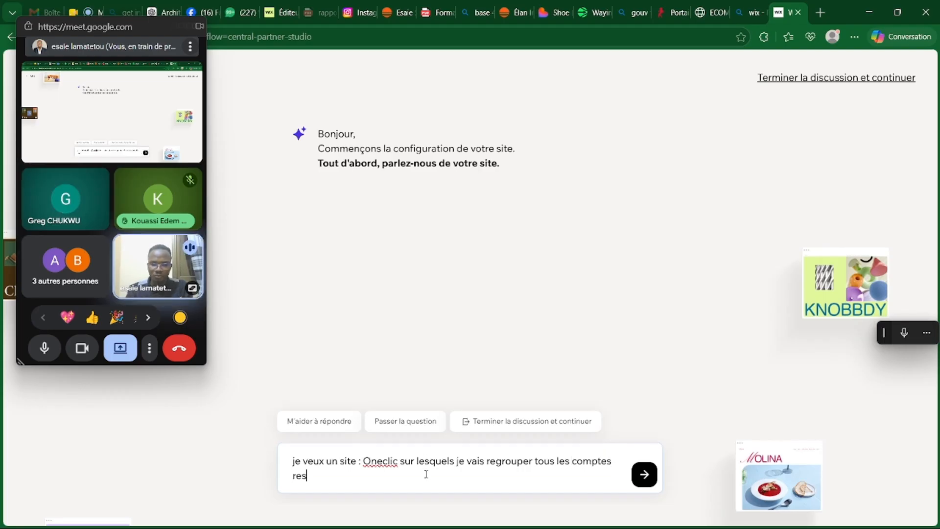
text(eaux)
key(Return)
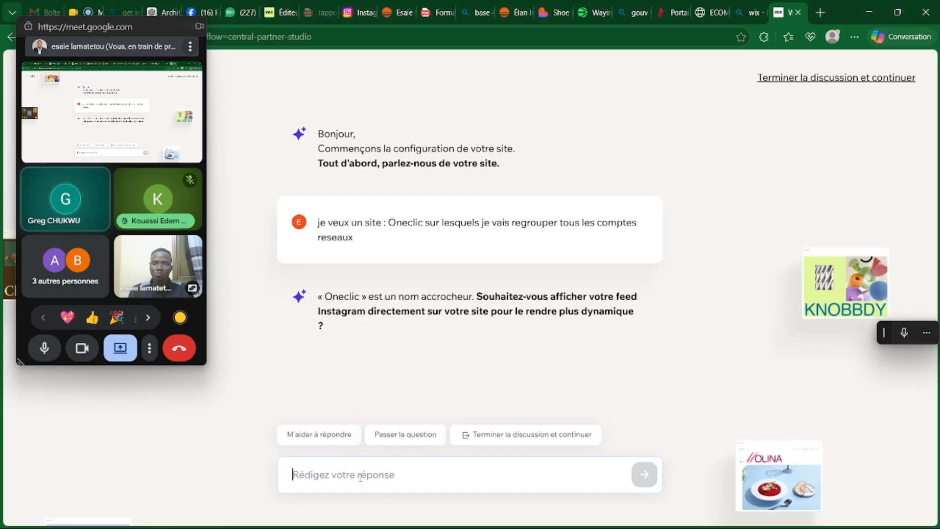
Step: Request answer suggestions for the Instagram feed question and send the reply "oui"
text(oui)
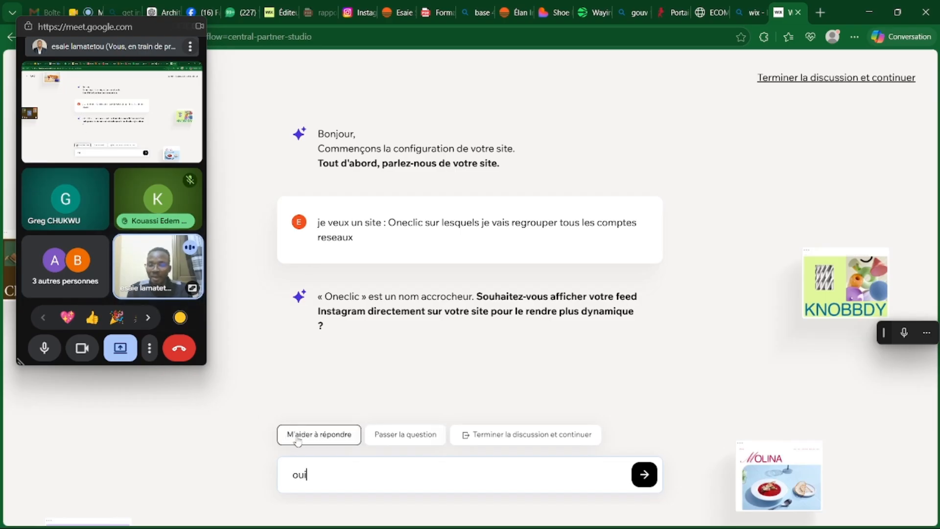
click(313, 438)
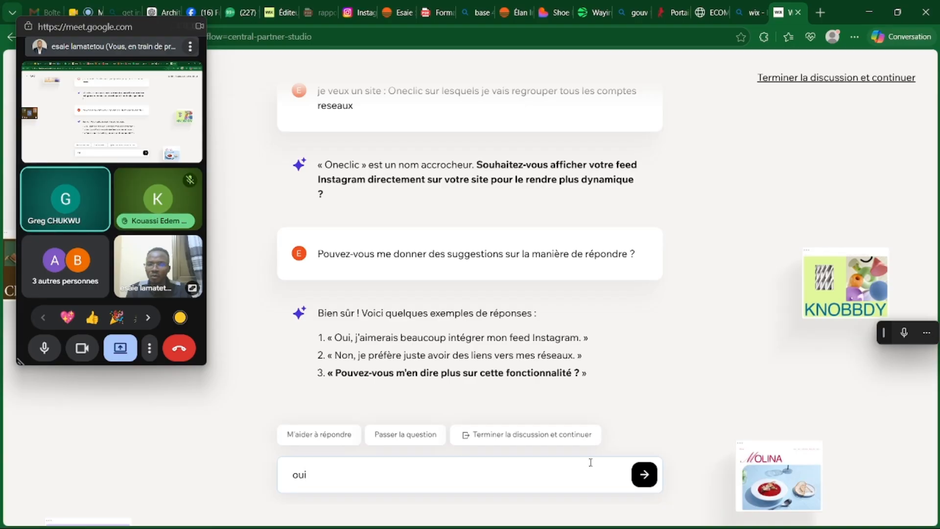
click(645, 482)
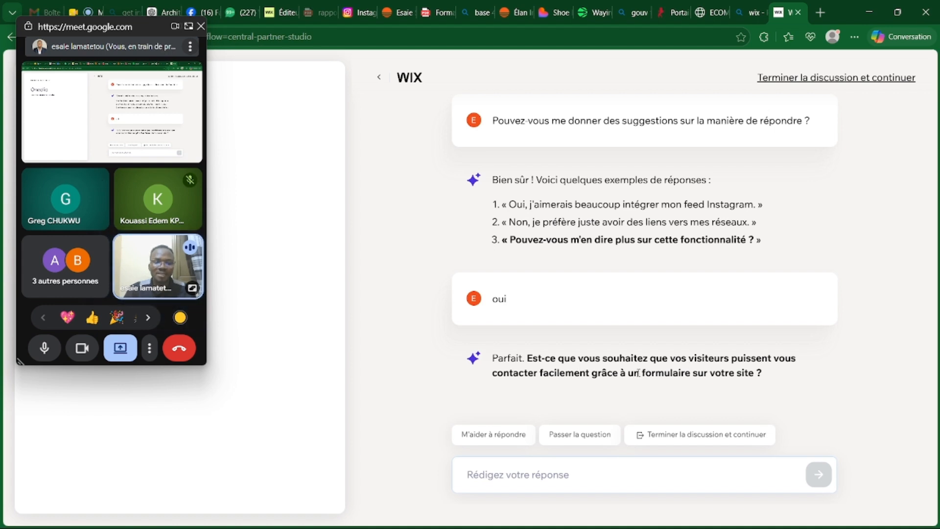
Step: Answer "Non" to the question about adding a contact form for visitors
click(539, 471)
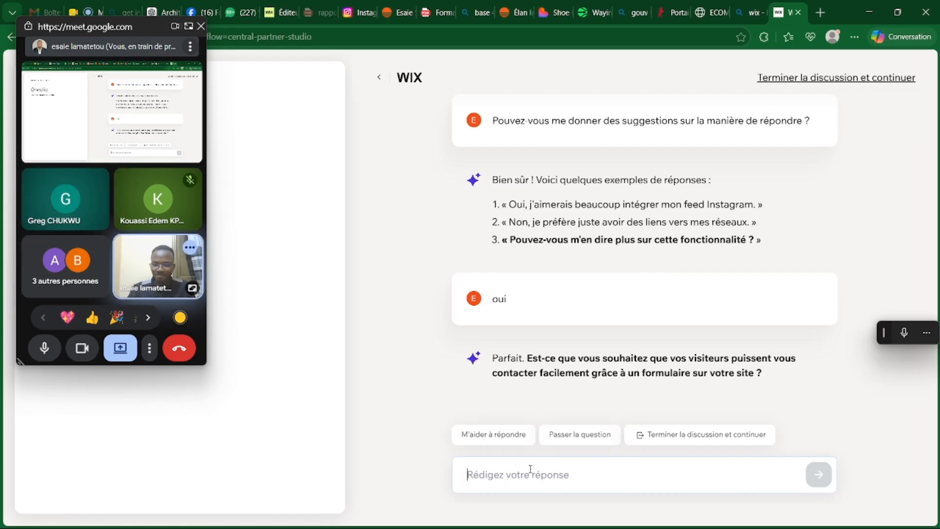
text(Non)
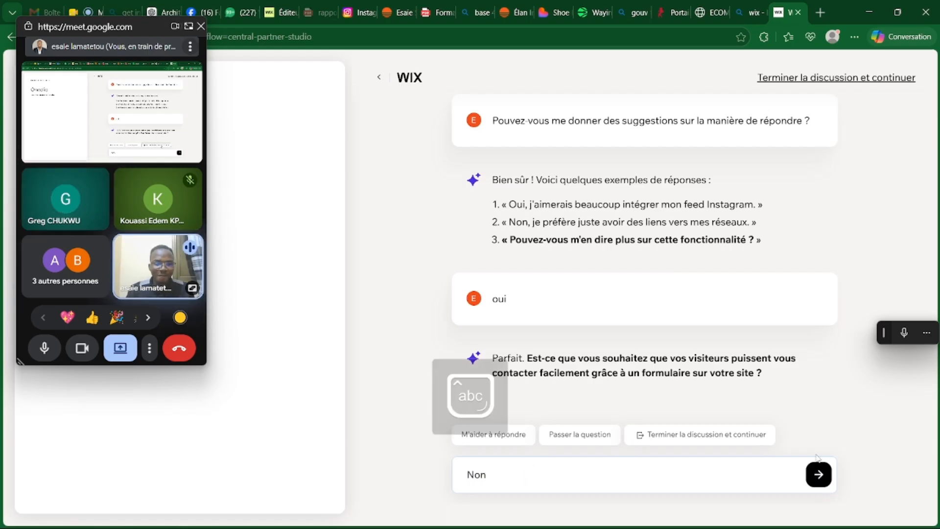
click(816, 473)
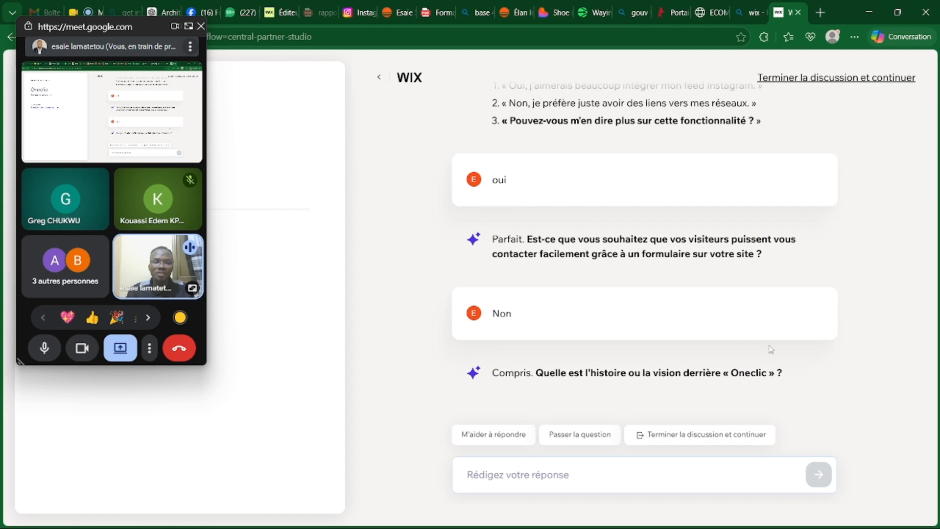
Step: Answer the question about the vision behind Oneclic with "centraliser touts mes liens sur le site"
click(547, 475)
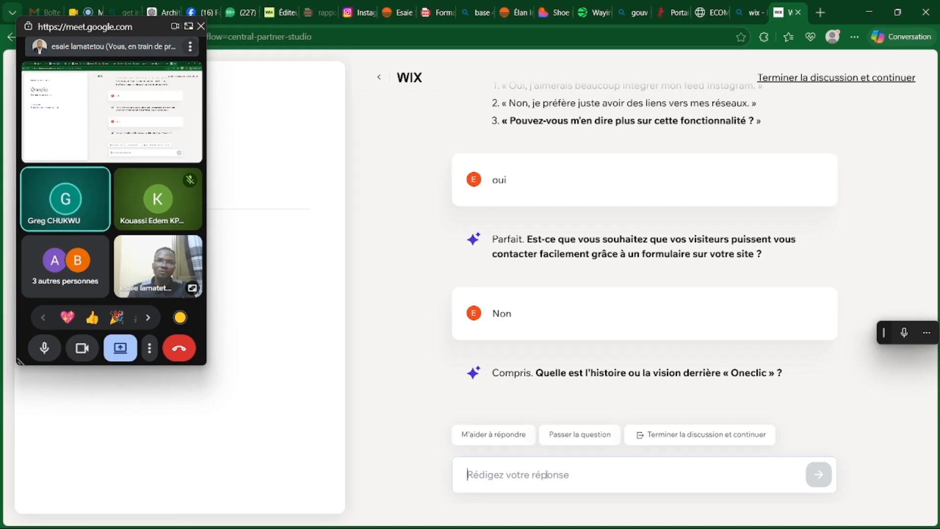
text(retrouv)
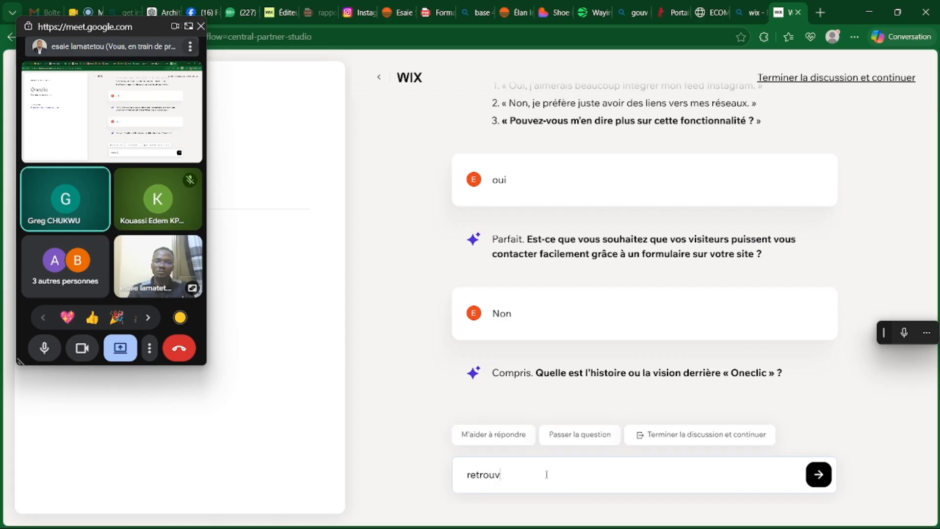
text(er mes)
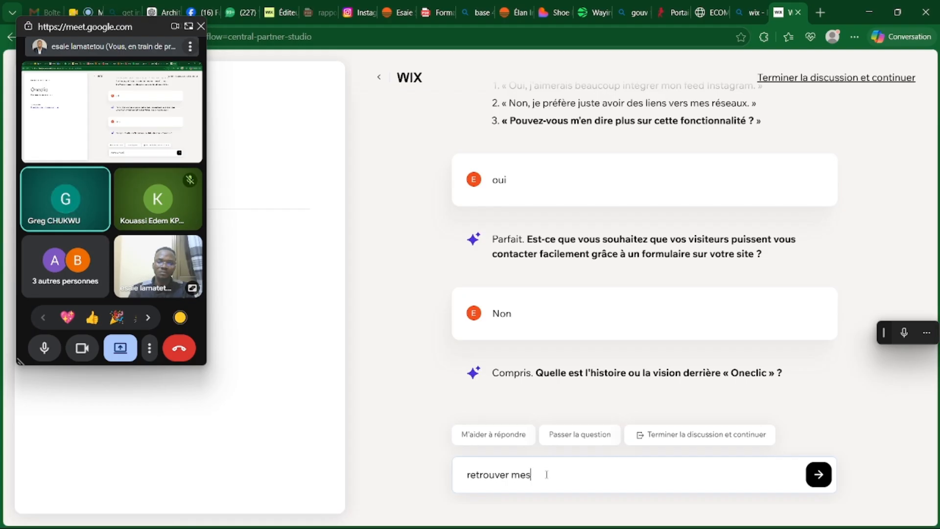
key(BackSpace)
key(BackSpace)
key(BackSpace)
key(BackSpace)
key(BackSpace)
key(BackSpace)
key(BackSpace)
key(BackSpace)
key(BackSpace)
key(BackSpace)
key(BackSpace)
key(BackSpace)
key(BackSpace)
text(centrali)
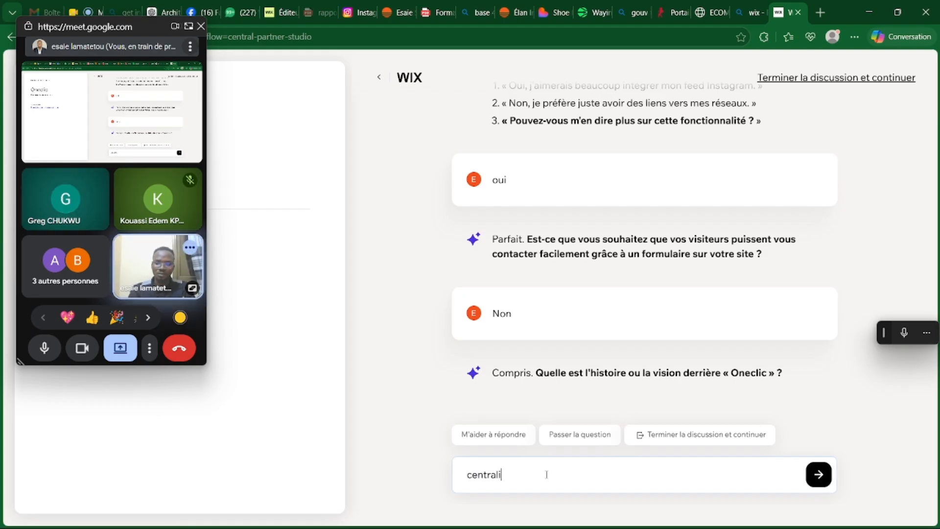
text(ser tout)
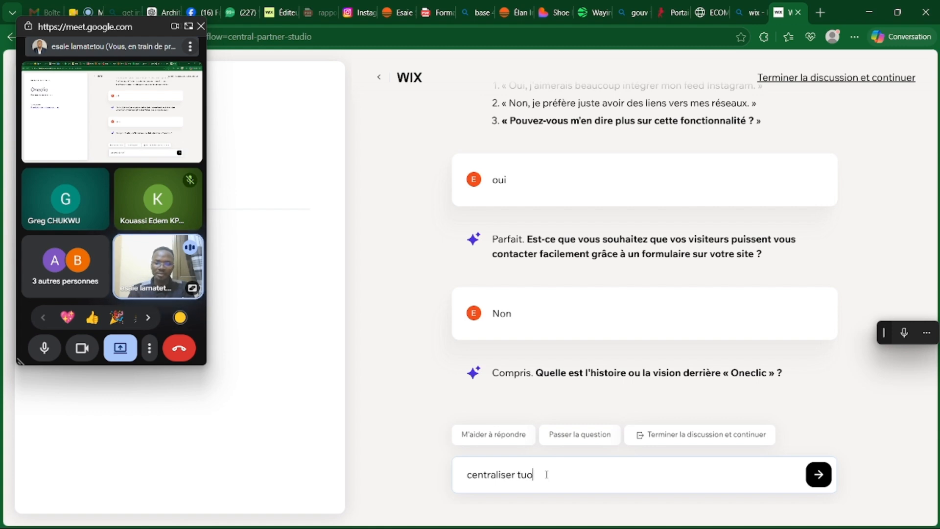
key(BackSpace)
key(BackSpace)
key(BackSpace)
text(outs me)
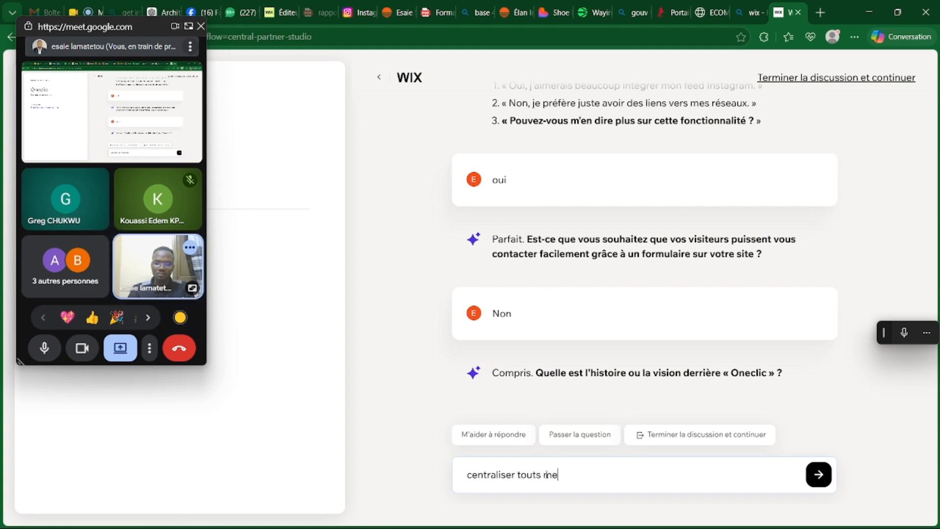
text(s liens sur le site)
key(Return)
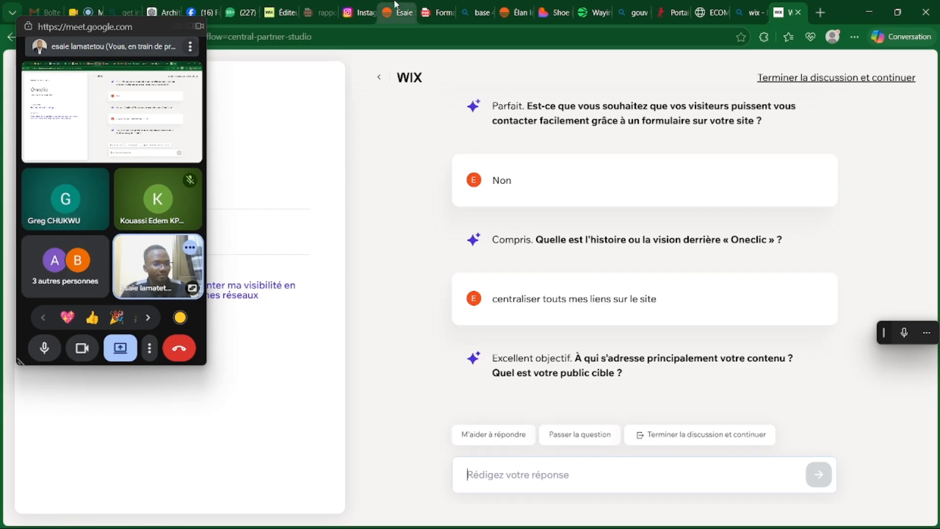
Step: Request suggestions for the target audience question and send the suggested answer "Des jeunes créateurs de contenu et influenceurs."
mouse_move(397, 4)
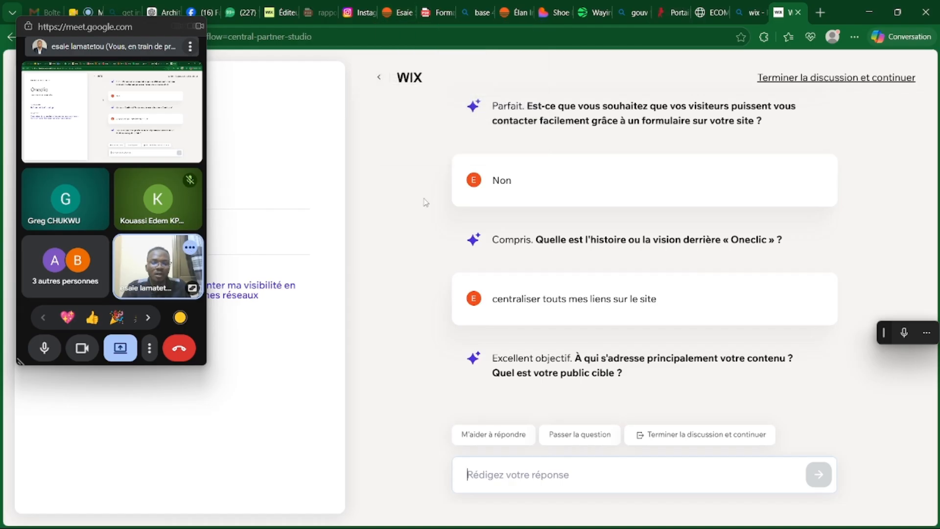
click(483, 435)
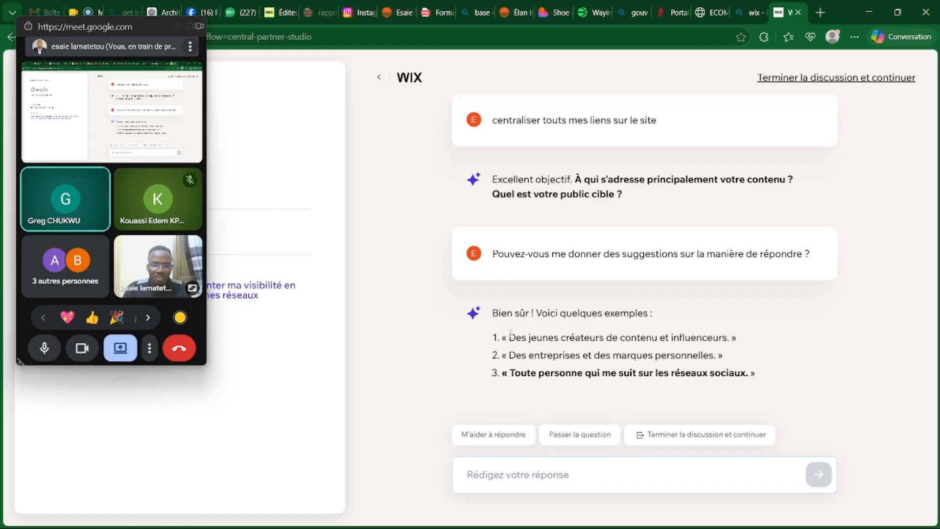
drag(508, 337, 737, 338)
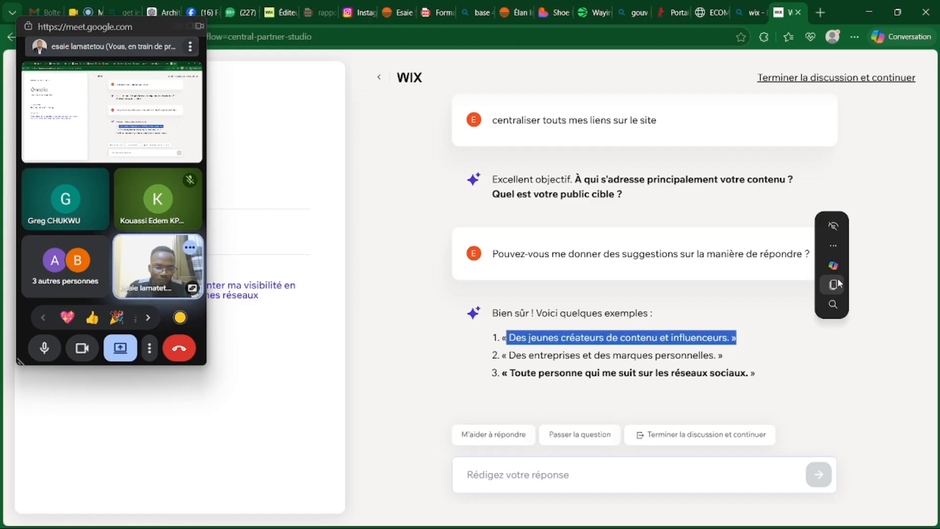
click(833, 284)
click(512, 475)
key(ctrl+v)
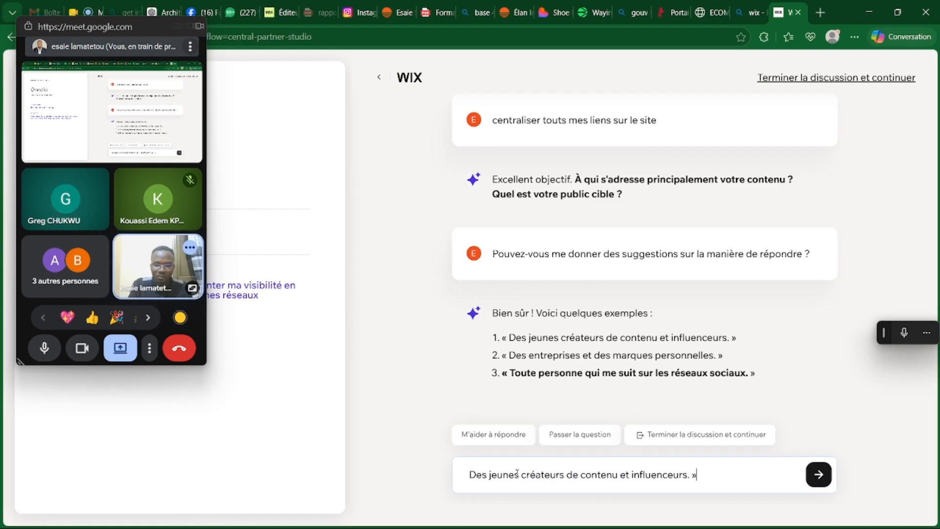
key(Return)
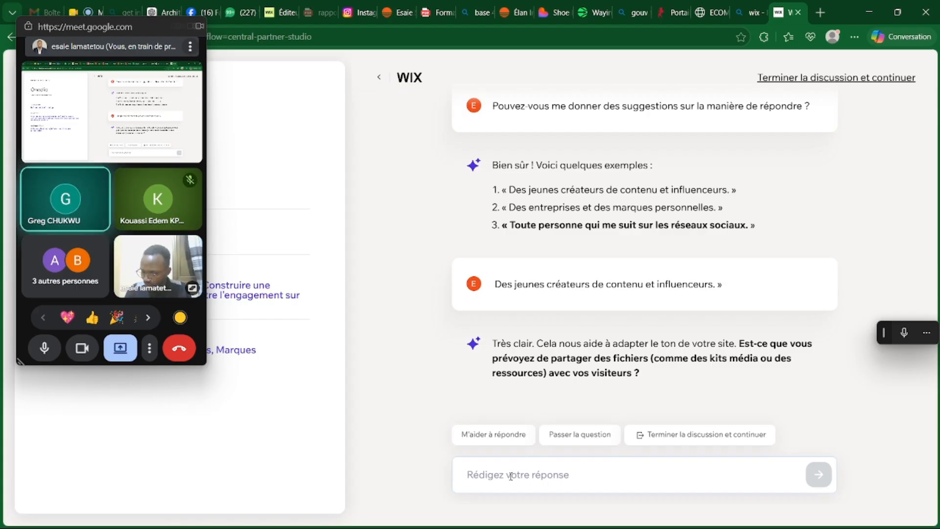
Step: Answer "oui" to the file-sharing question and continue with the recommended apps Événements and Portfolio selected
text(oui)
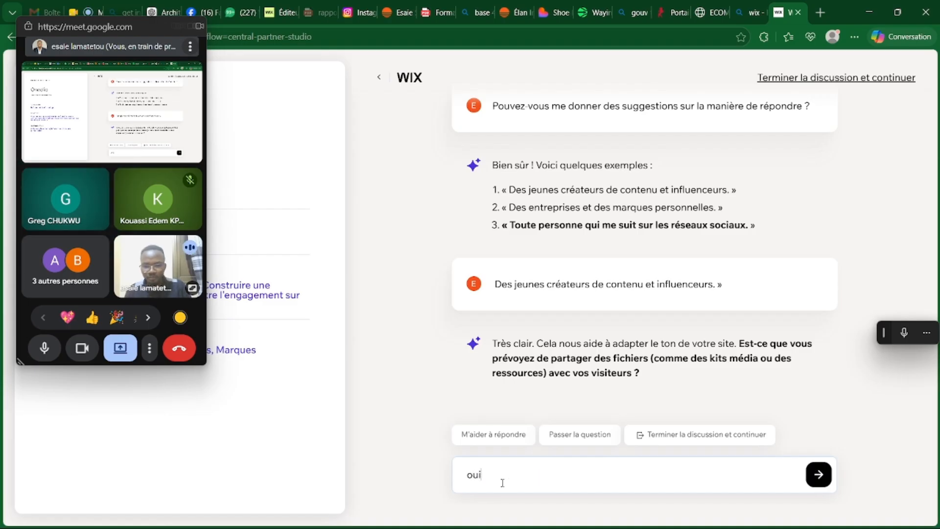
key(Return)
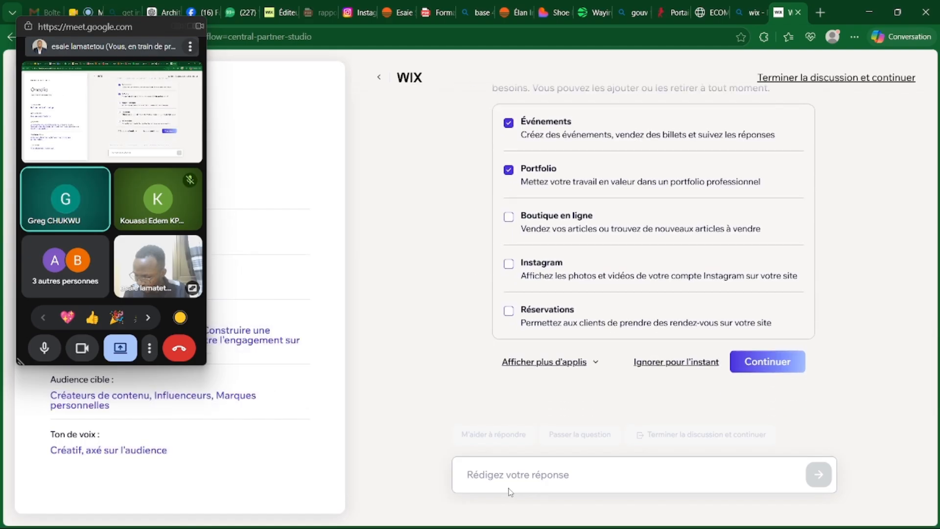
scroll(592, 211, up, 1)
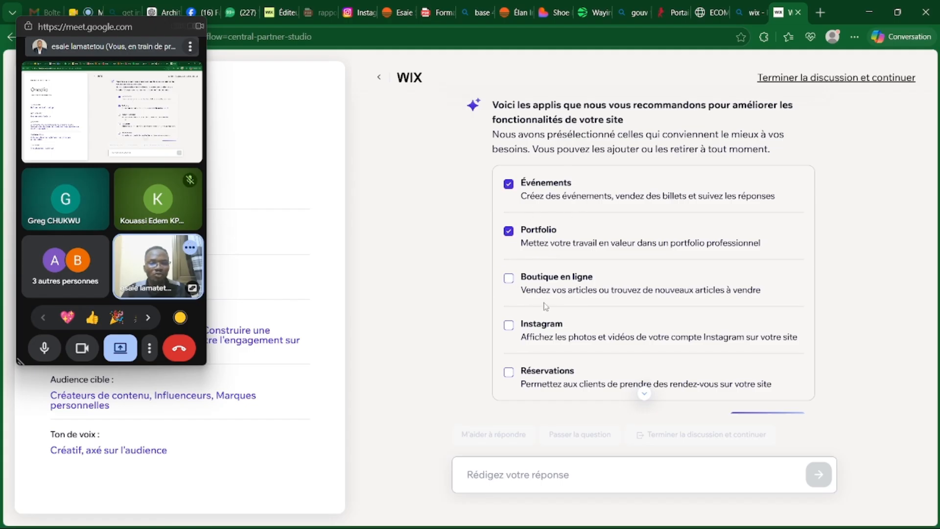
click(509, 231)
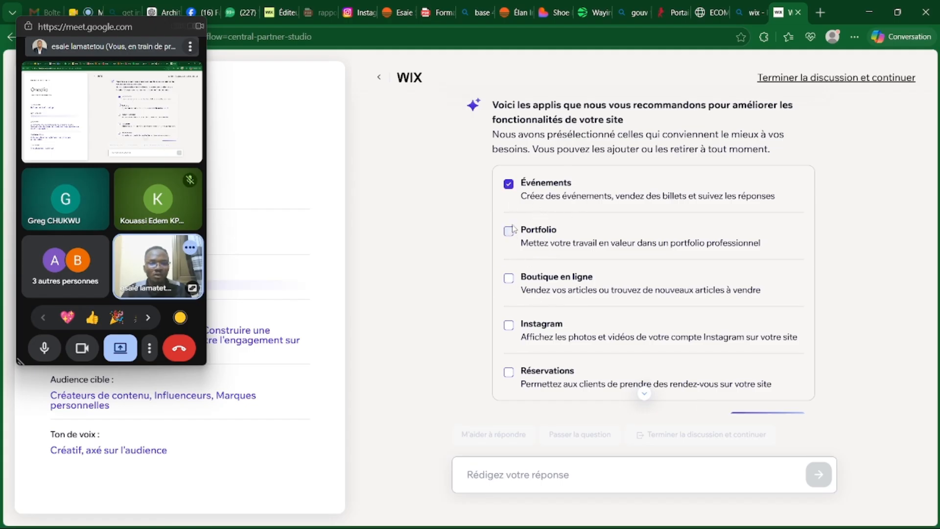
click(509, 231)
click(645, 394)
click(752, 374)
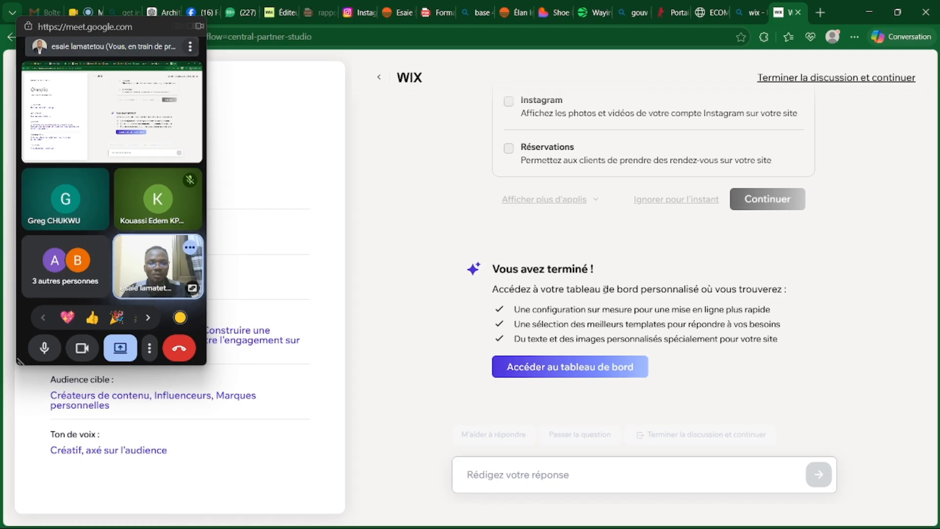
Step: Access the new site's dashboard, dismiss the welcome offer and move the meeting window clear of the page
click(550, 368)
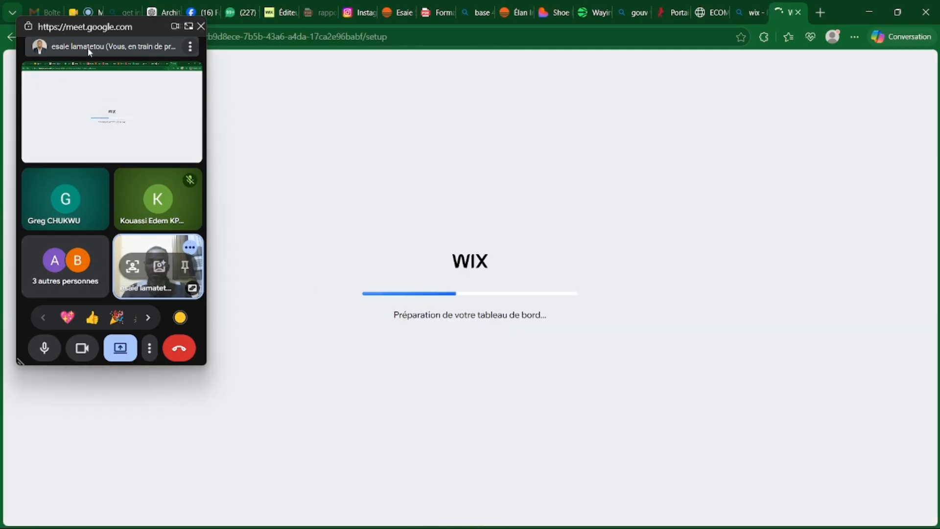
drag(91, 31, 876, 132)
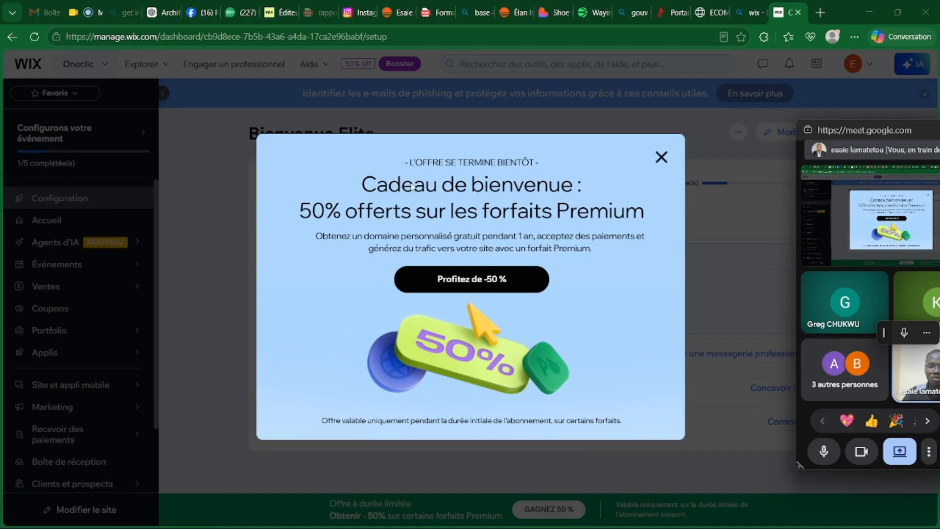
click(661, 157)
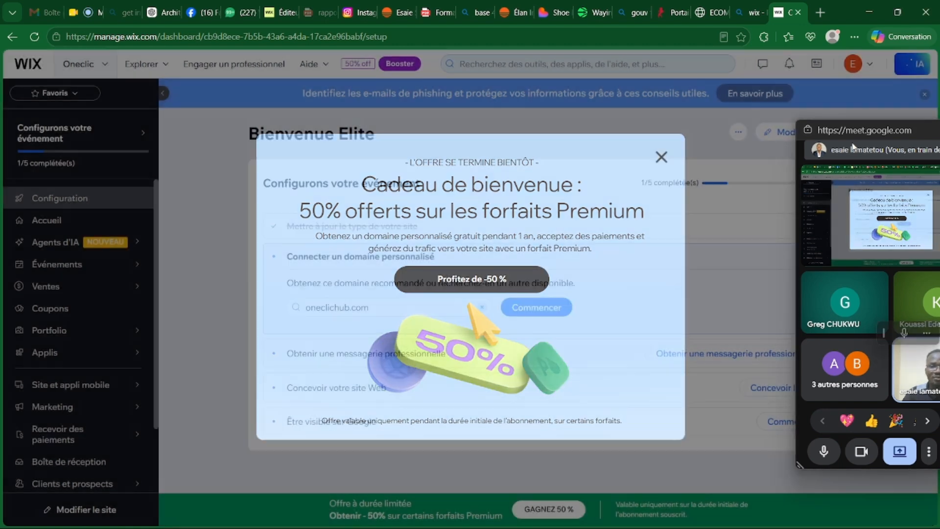
drag(855, 135, 854, 397)
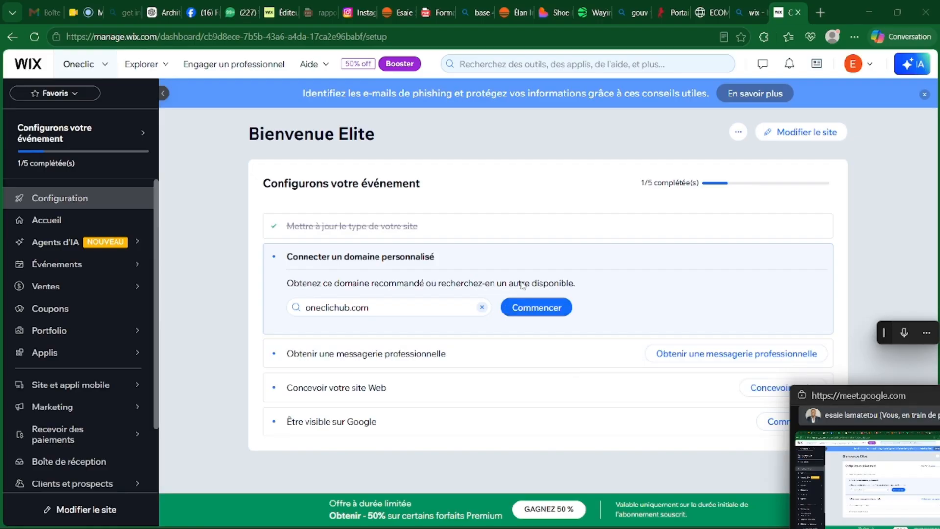
Step: Check the availability of the domain oneclichub.com and open the site for editing
click(523, 306)
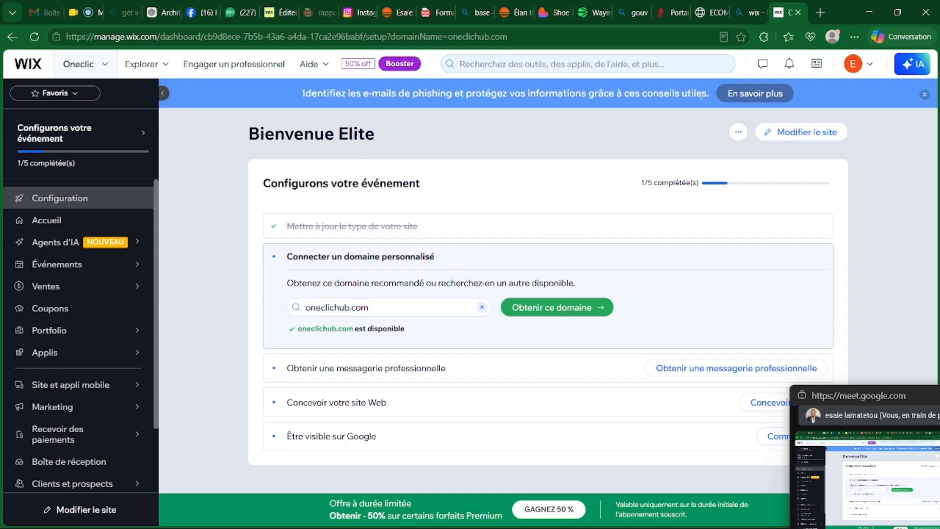
click(821, 139)
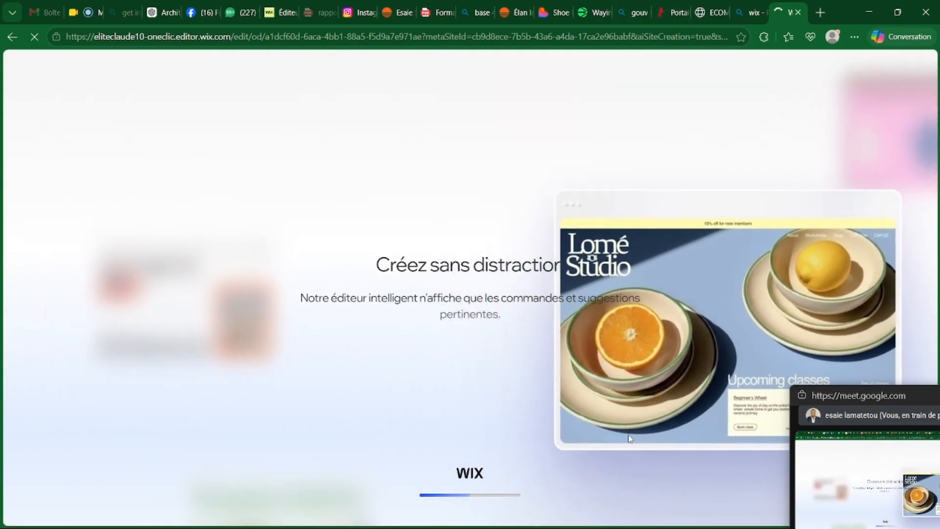
Step: Look back over the Lovable shoe shop project and the togo.gouv.tg portal in the other open pages
click(595, 12)
click(552, 4)
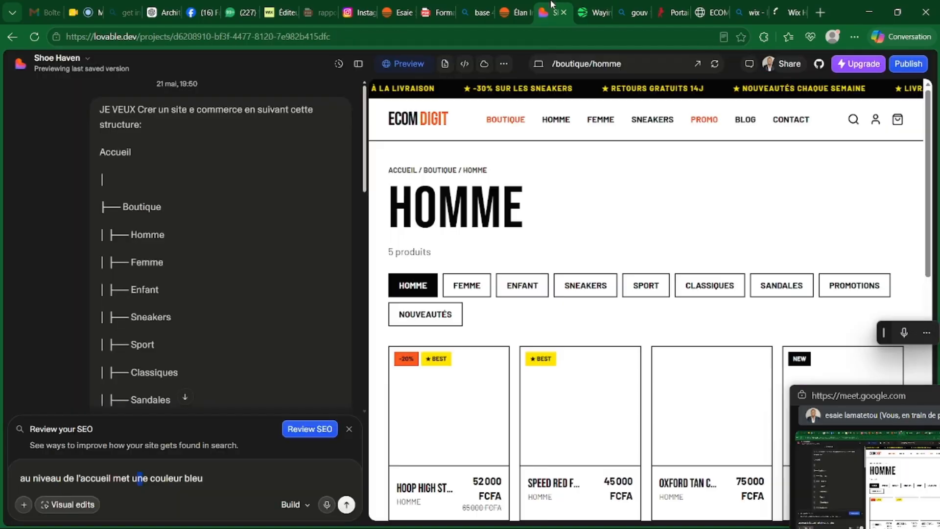
click(594, 12)
click(635, 12)
click(672, 12)
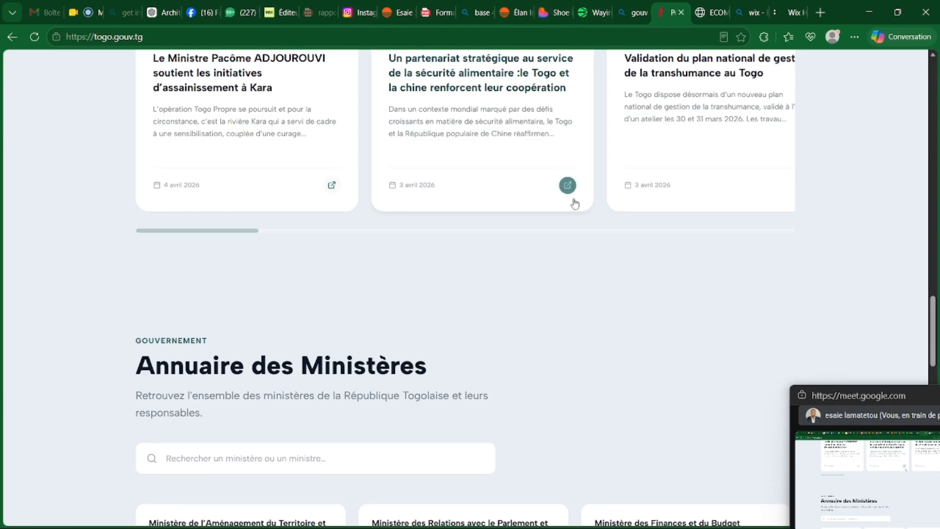
scroll(575, 203, up, 18)
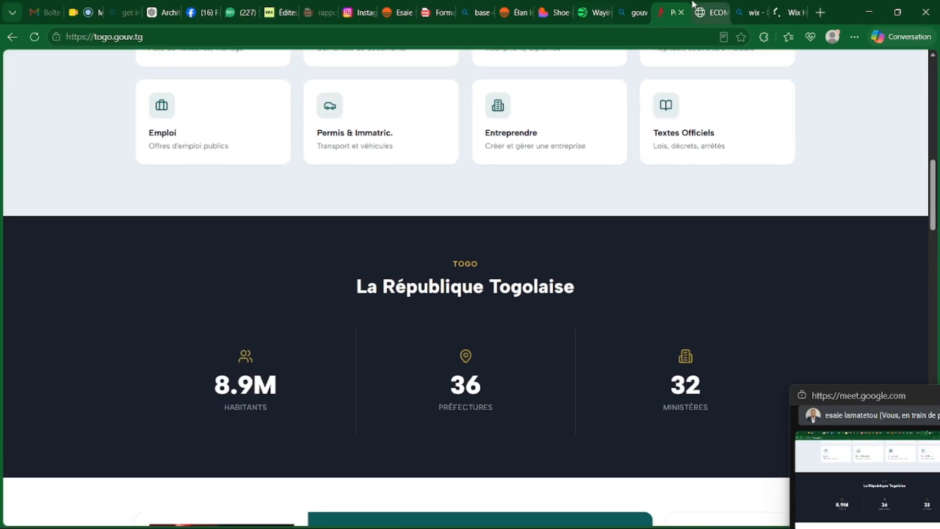
click(545, 3)
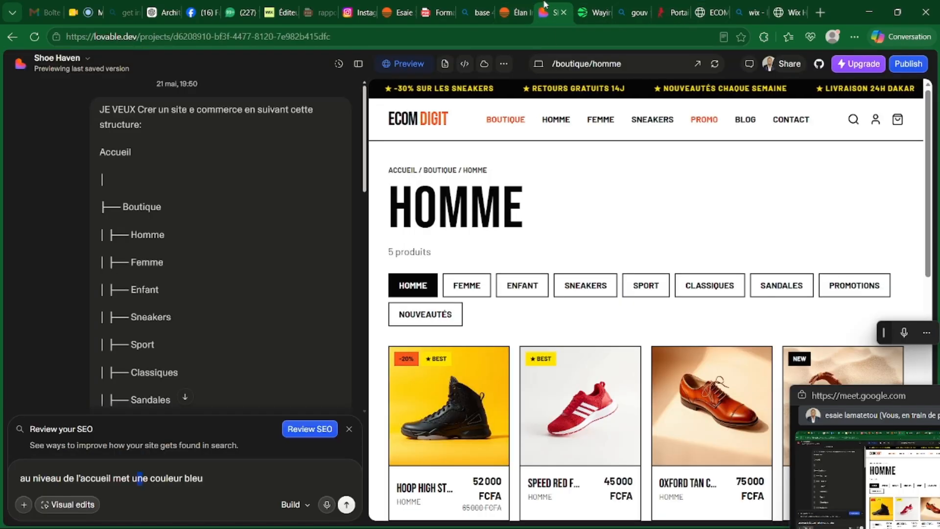
Step: Switch to the Base44 project Élan Inclusive, set its preview to Bureau and select the hero section
click(517, 5)
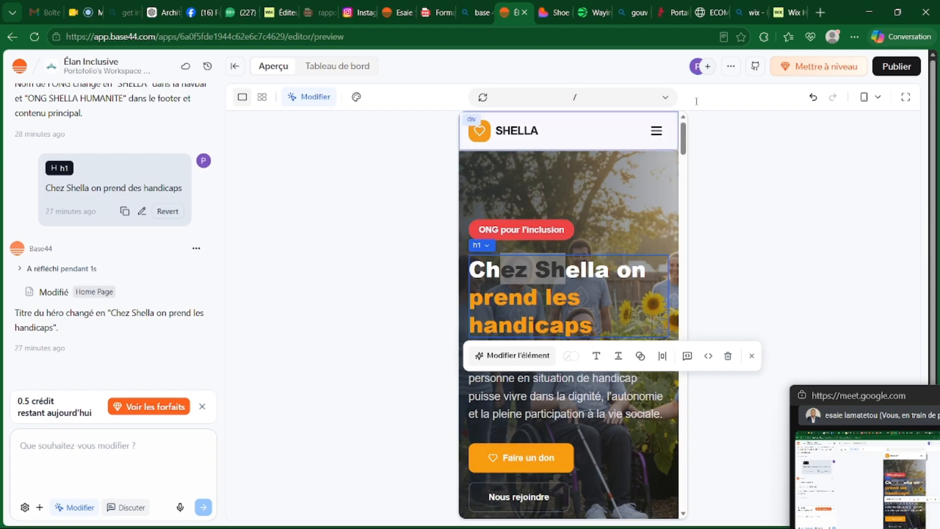
click(874, 100)
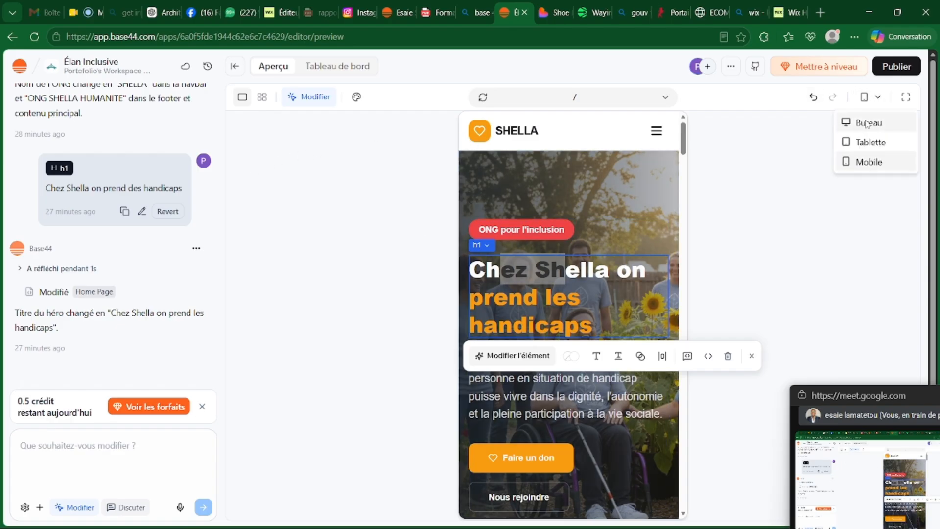
click(871, 122)
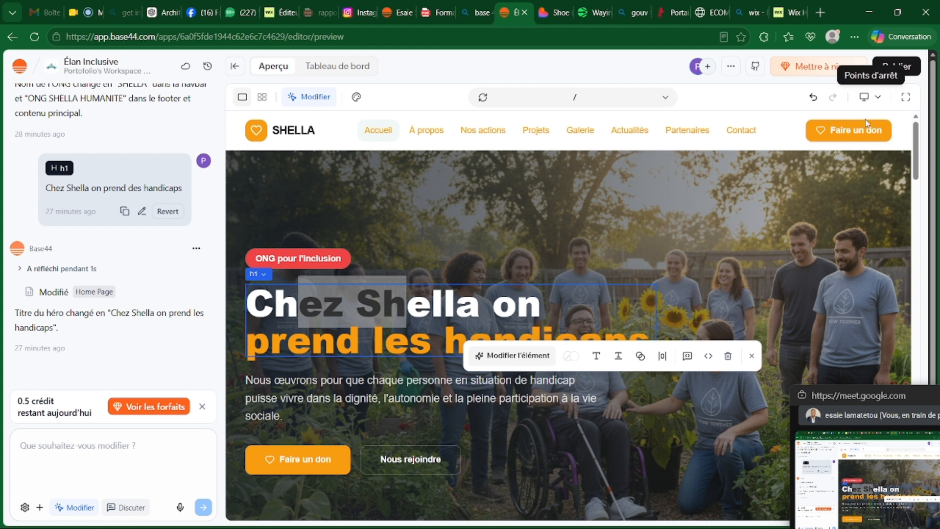
click(570, 180)
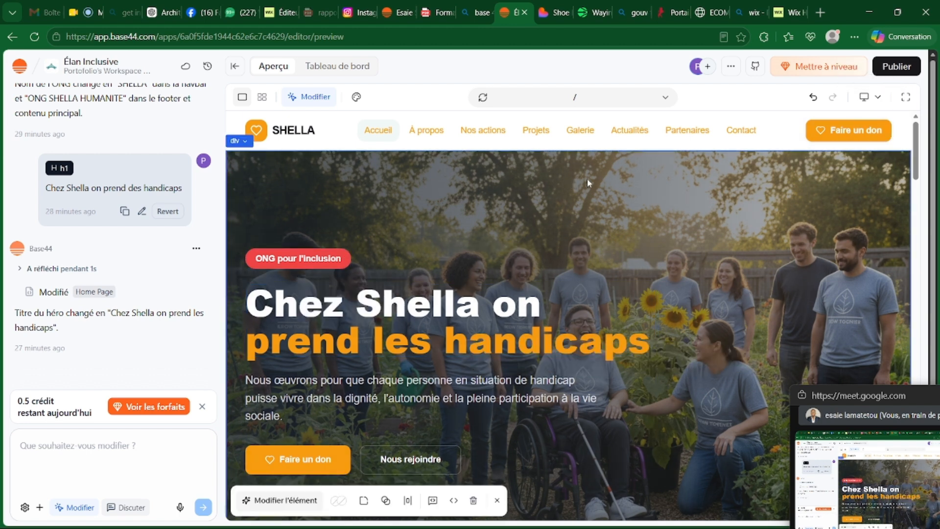